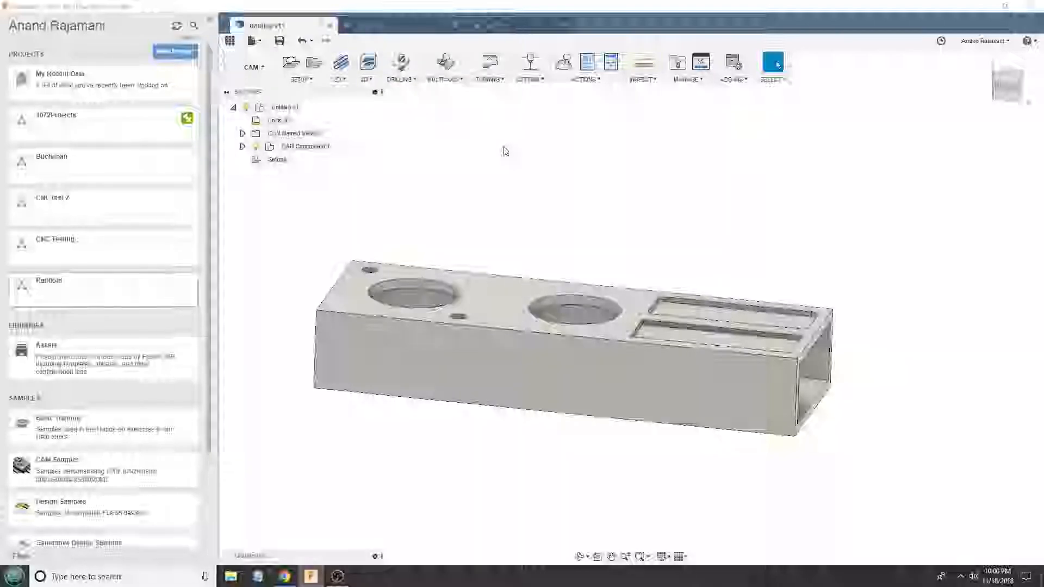
- Look through the open documents and examine the nested plates in the Part 3-20-18 model, including their holes and layout
{"action": "left_click", "coordinate": [386, 26]}
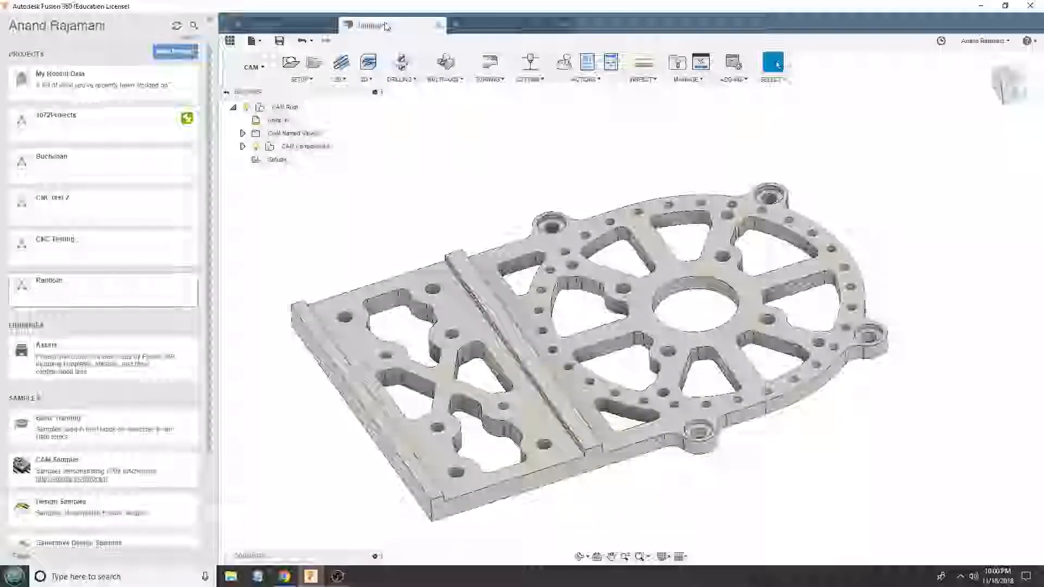
{"action": "left_click", "coordinate": [511, 25]}
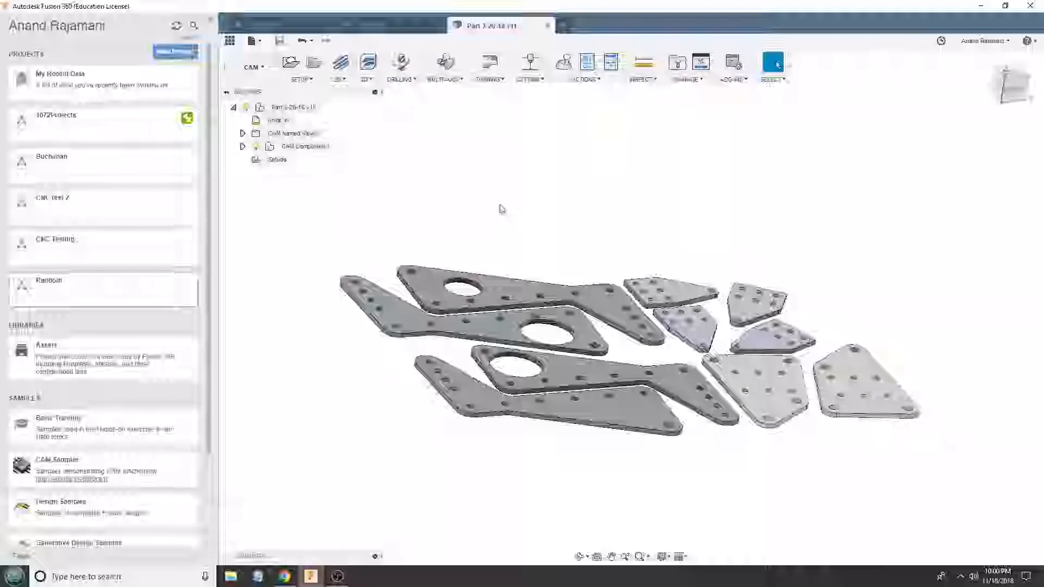
{"action": "middle_click_drag", "start_coordinate": [608, 233], "coordinate": [583, 261], "text": "shift"}
{"action": "scroll", "coordinate": [500, 268], "scroll_direction": "up", "scroll_amount": 6}
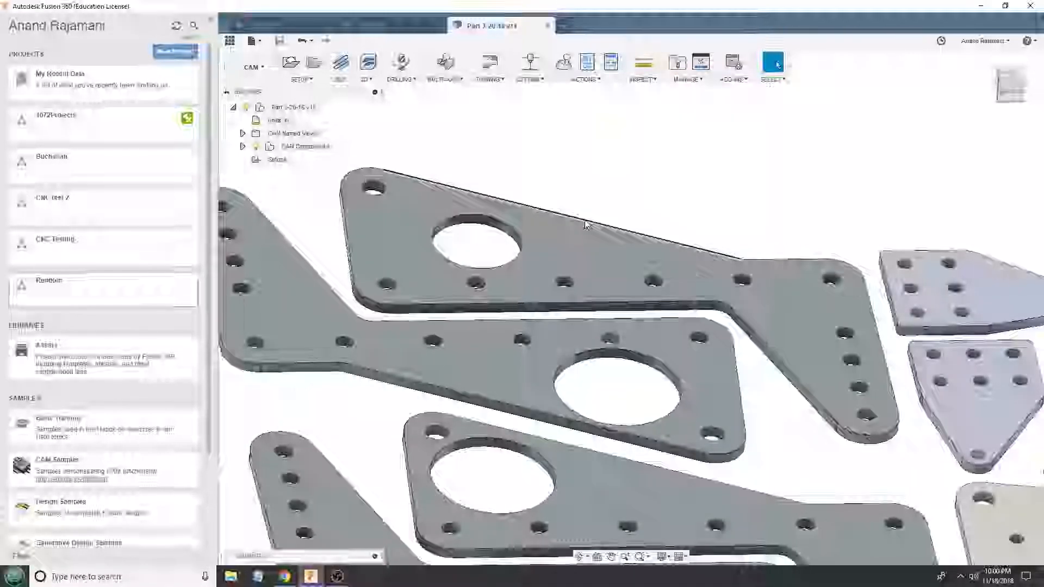
{"action": "scroll", "coordinate": [545, 217], "scroll_direction": "down", "scroll_amount": 8}
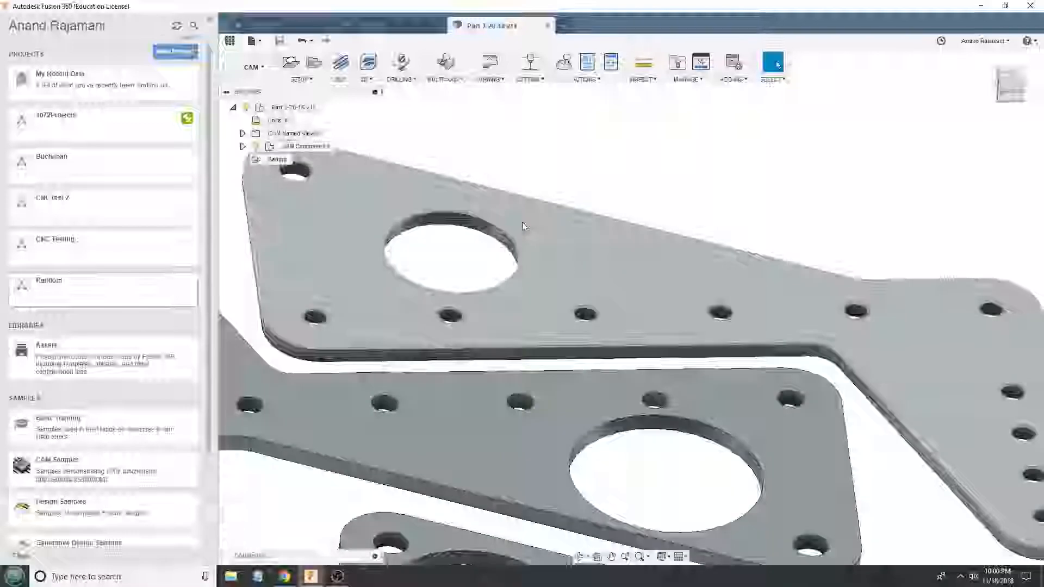
{"action": "scroll", "coordinate": [509, 242], "scroll_direction": "down", "scroll_amount": 5}
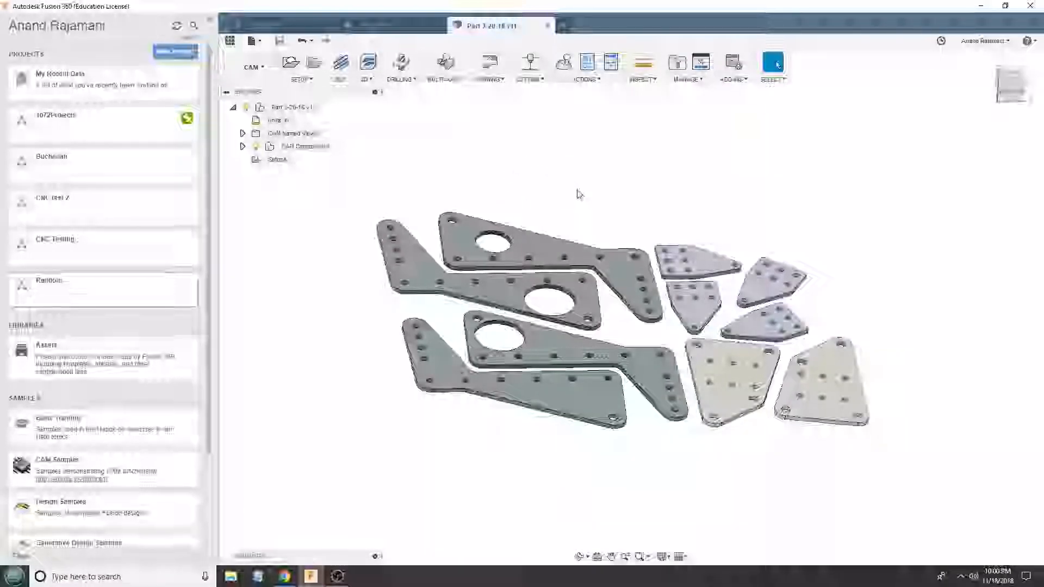
{"action": "scroll", "coordinate": [503, 281], "scroll_direction": "up", "scroll_amount": 3}
{"action": "middle_click_drag", "start_coordinate": [640, 319], "coordinate": [613, 327], "text": "shift"}
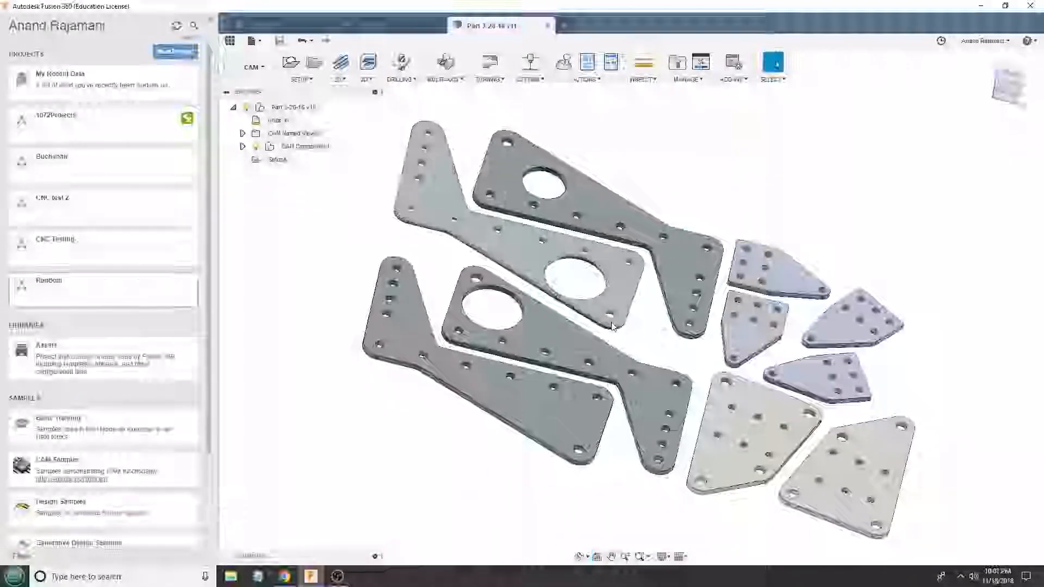
{"action": "scroll", "coordinate": [527, 191], "scroll_direction": "up", "scroll_amount": 3}
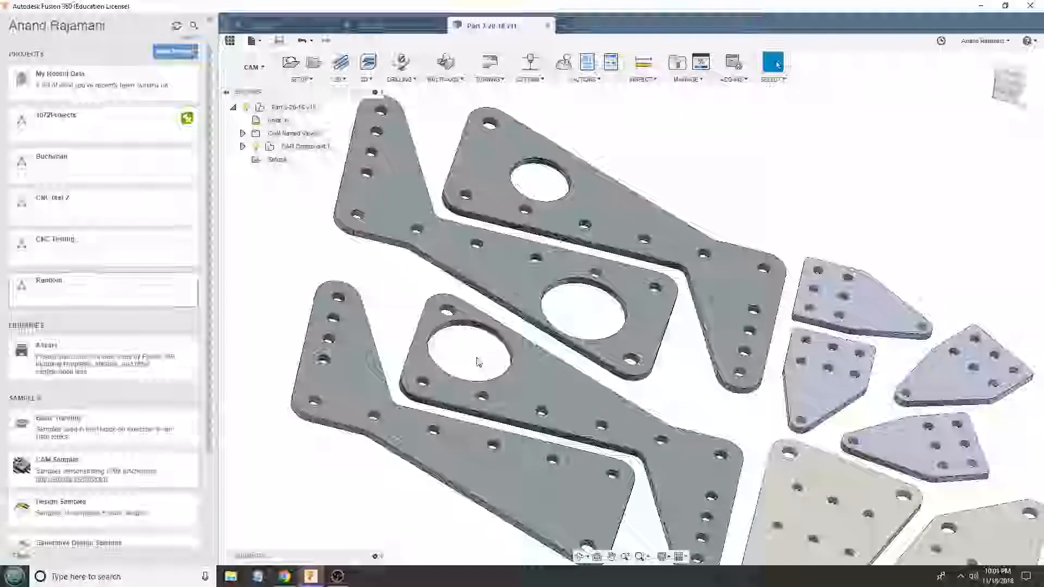
{"action": "scroll", "coordinate": [479, 362], "scroll_direction": "down", "scroll_amount": 3}
{"action": "scroll", "coordinate": [579, 274], "scroll_direction": "down", "scroll_amount": 2}
{"action": "middle_click_drag", "start_coordinate": [579, 274], "coordinate": [745, 322], "text": "shift"}
{"action": "scroll", "coordinate": [651, 337], "scroll_direction": "down", "scroll_amount": 2}
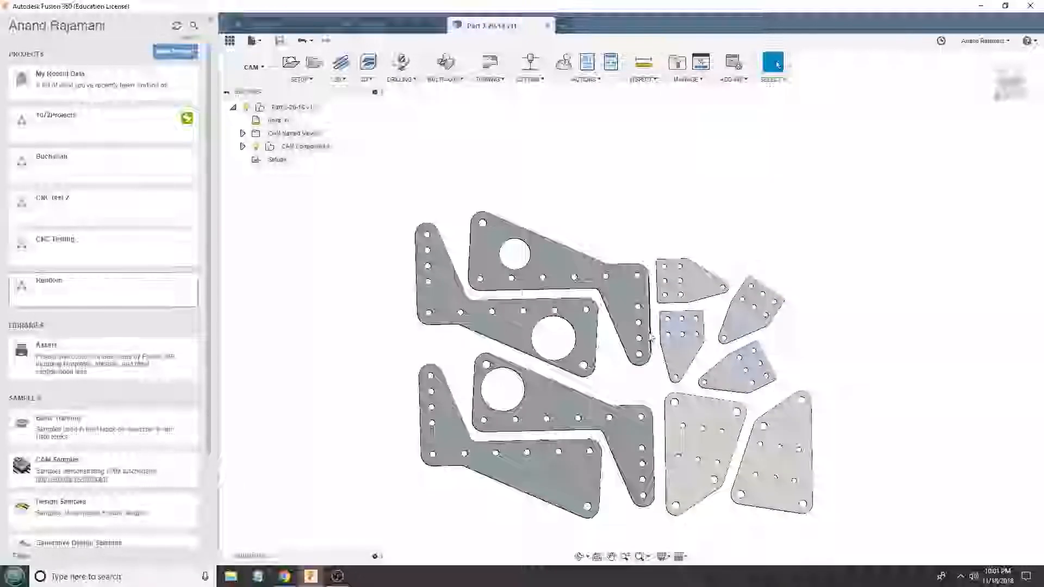
{"action": "scroll", "coordinate": [755, 474], "scroll_direction": "up", "scroll_amount": 2}
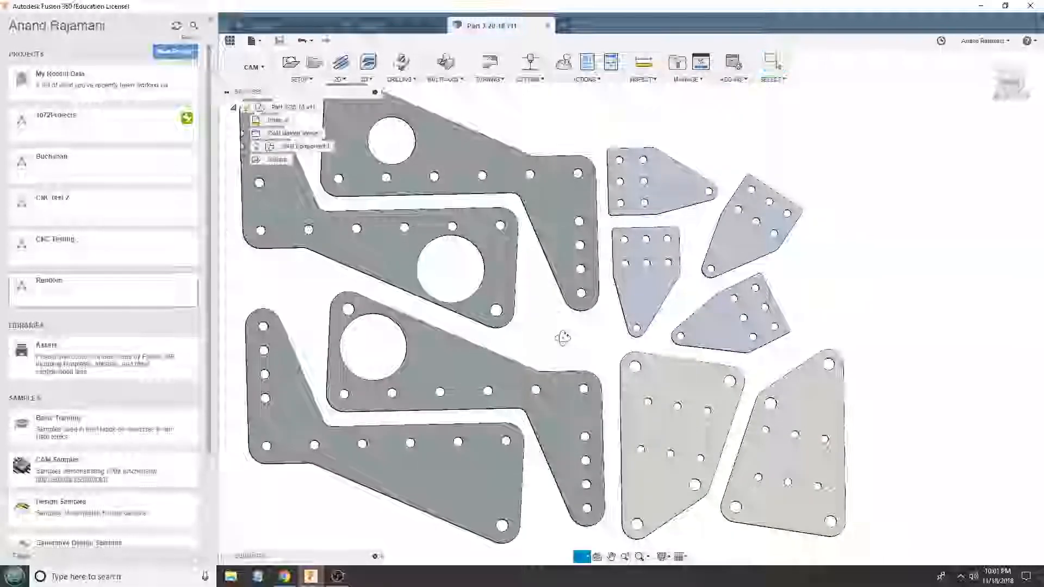
{"action": "middle_click_drag", "start_coordinate": [565, 337], "coordinate": [614, 330], "text": "shift"}
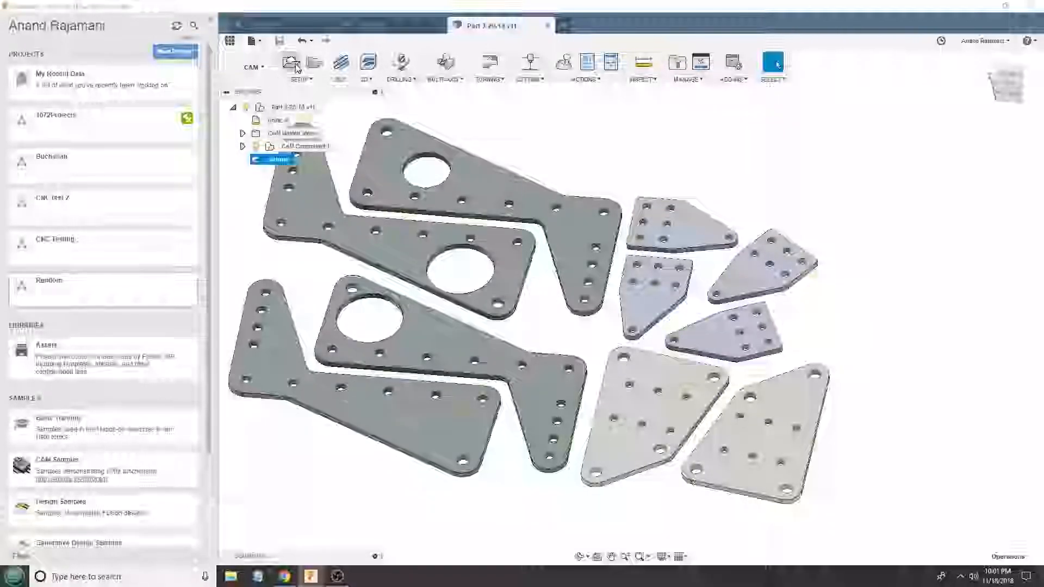
- Create a milling setup with a relative size box and no additional stock, with orientation by Z axis/plane and X axis
{"action": "left_click", "coordinate": [940, 123]}
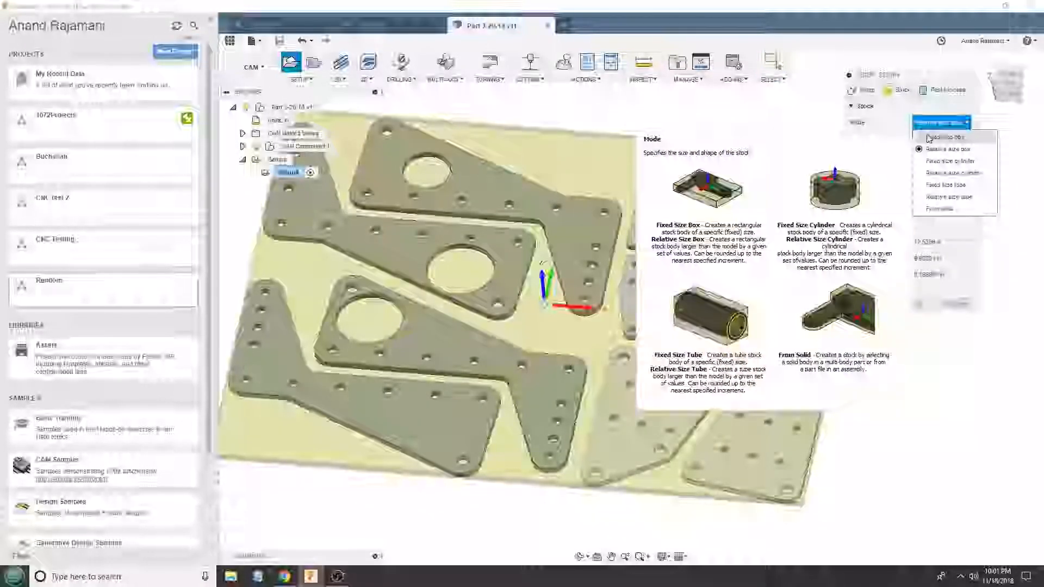
{"action": "left_click", "coordinate": [947, 149]}
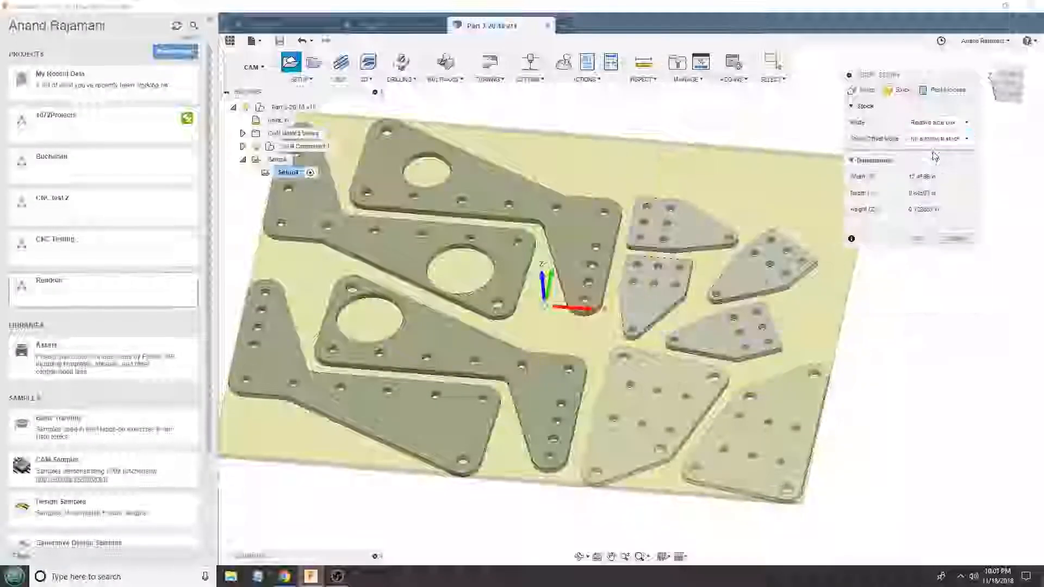
{"action": "left_click", "coordinate": [866, 93]}
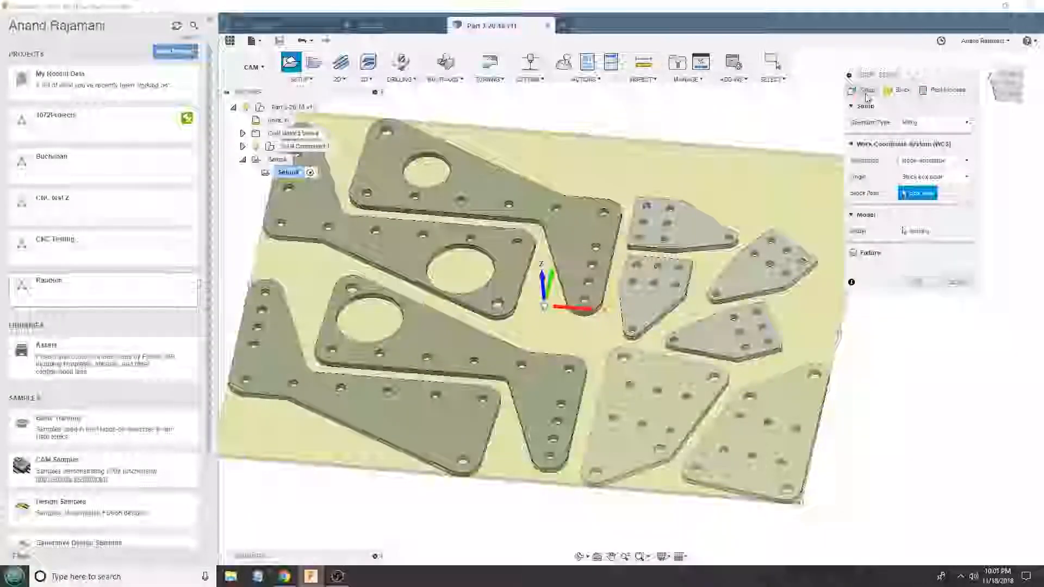
{"action": "left_click", "coordinate": [926, 161]}
{"action": "left_click", "coordinate": [914, 185]}
- Align the setup's axes to the plates and place the origin at the stock box corner beside the lower large plate's narrow end
{"action": "scroll", "coordinate": [444, 271], "scroll_direction": "up", "scroll_amount": 2}
{"action": "middle_click_drag", "start_coordinate": [445, 271], "coordinate": [458, 163], "text": "shift"}
{"action": "left_click", "coordinate": [481, 181]}
{"action": "left_click", "coordinate": [914, 258]}
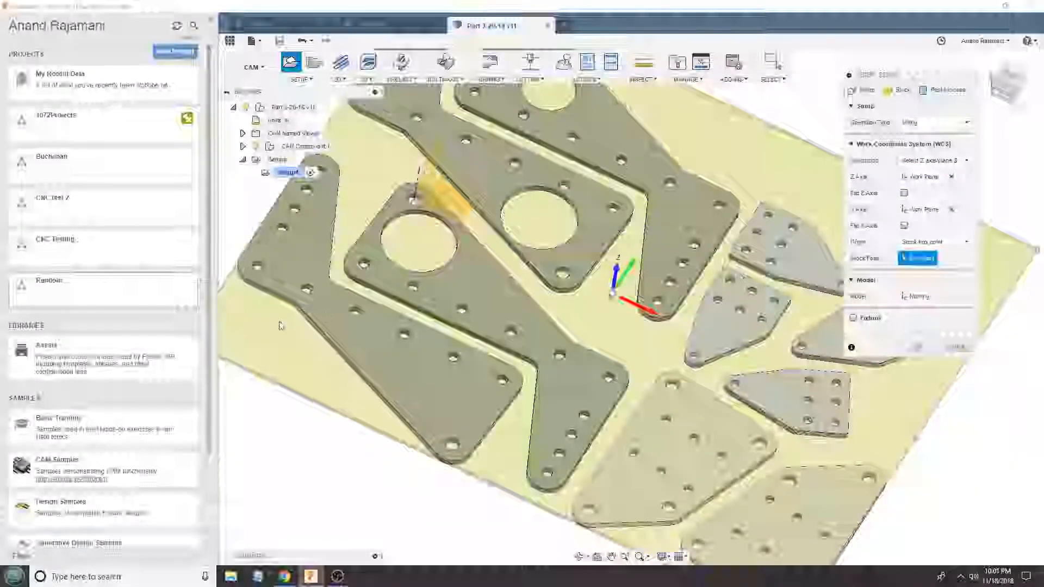
{"action": "scroll", "coordinate": [280, 326], "scroll_direction": "down", "scroll_amount": 2}
{"action": "middle_click_drag", "start_coordinate": [641, 343], "coordinate": [693, 330], "text": "shift"}
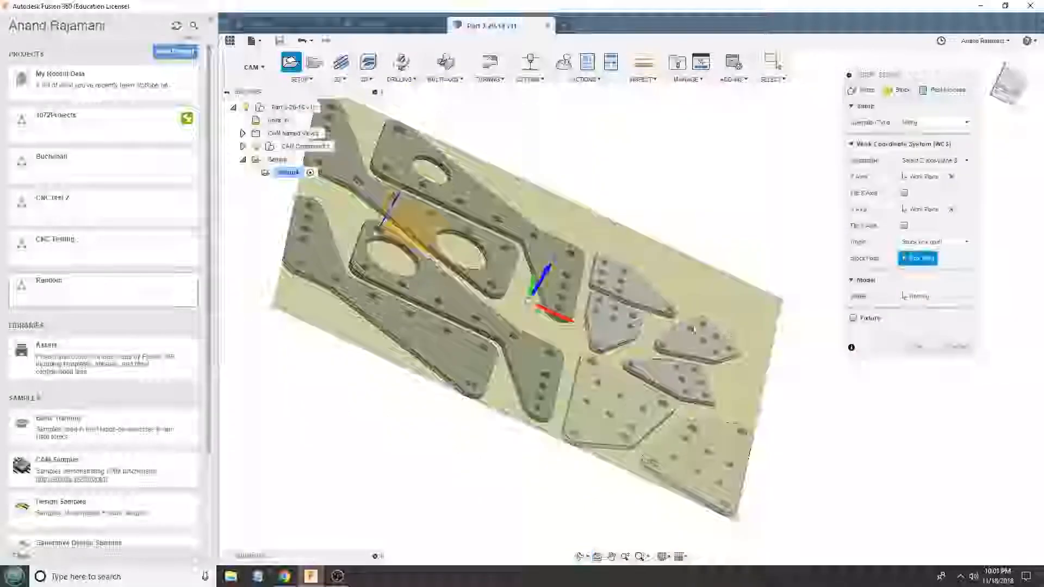
{"action": "left_click", "coordinate": [275, 305]}
{"action": "left_click", "coordinate": [919, 348]}
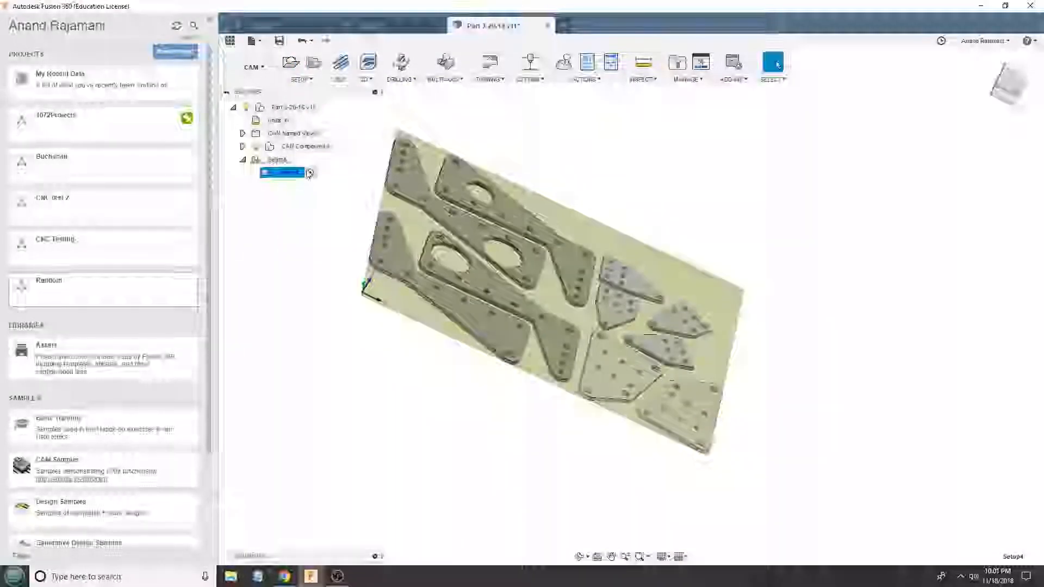
- Add the drilling, adaptive and contour operations to the setup from the second 1072 toolpath template
{"action": "right_click", "coordinate": [286, 174]}
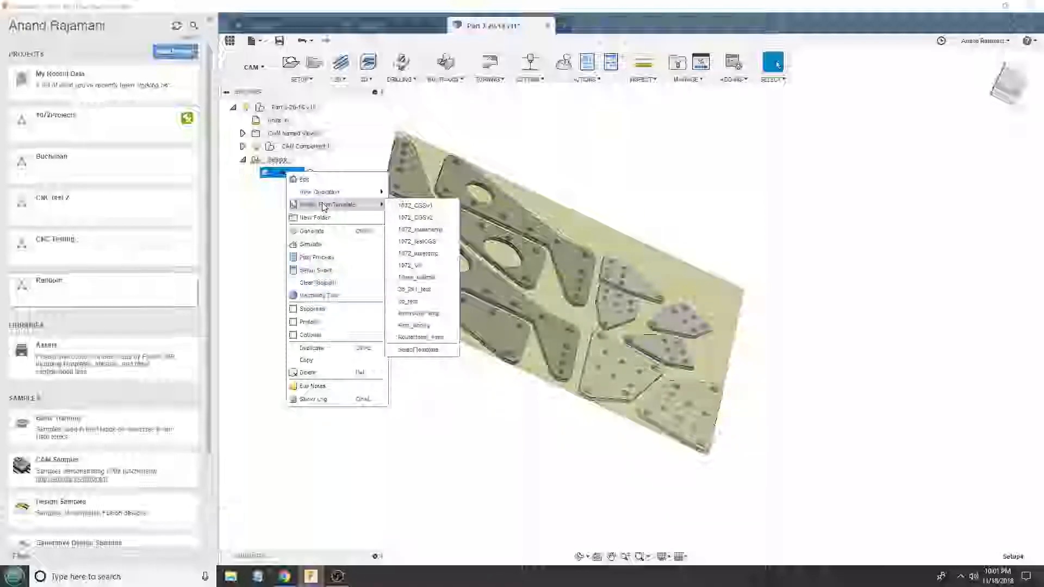
{"action": "left_click", "coordinate": [426, 218]}
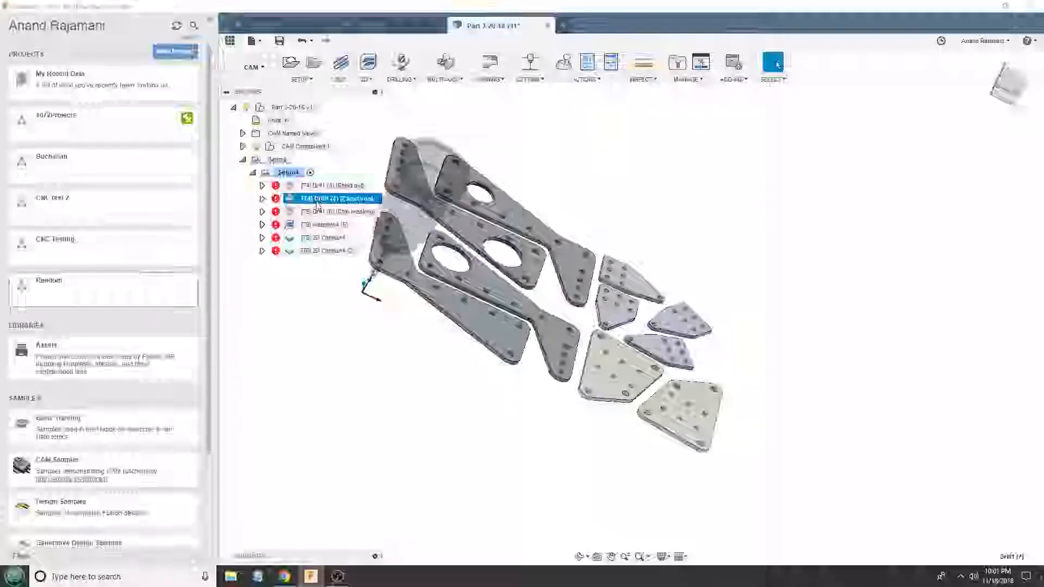
{"action": "middle_click_drag", "start_coordinate": [394, 248], "coordinate": [417, 222], "text": "shift"}
- Edit the T4 rapid-out drill operation and select the holes across all plates, including all holes of the same diameter
{"action": "right_click", "coordinate": [344, 189]}
{"action": "left_click", "coordinate": [363, 193]}
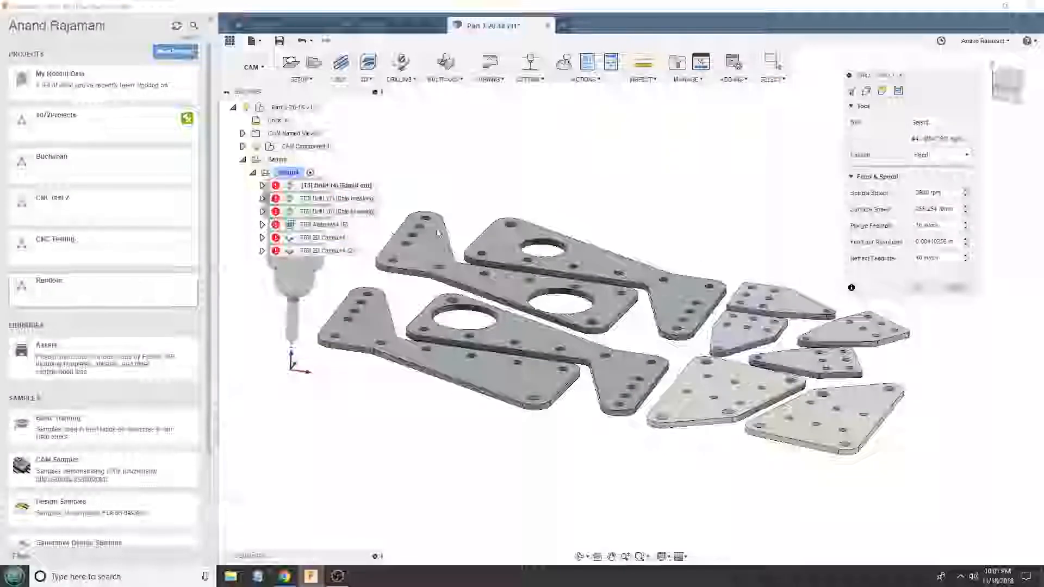
{"action": "scroll", "coordinate": [343, 322], "scroll_direction": "up", "scroll_amount": 3}
{"action": "left_click", "coordinate": [342, 321]}
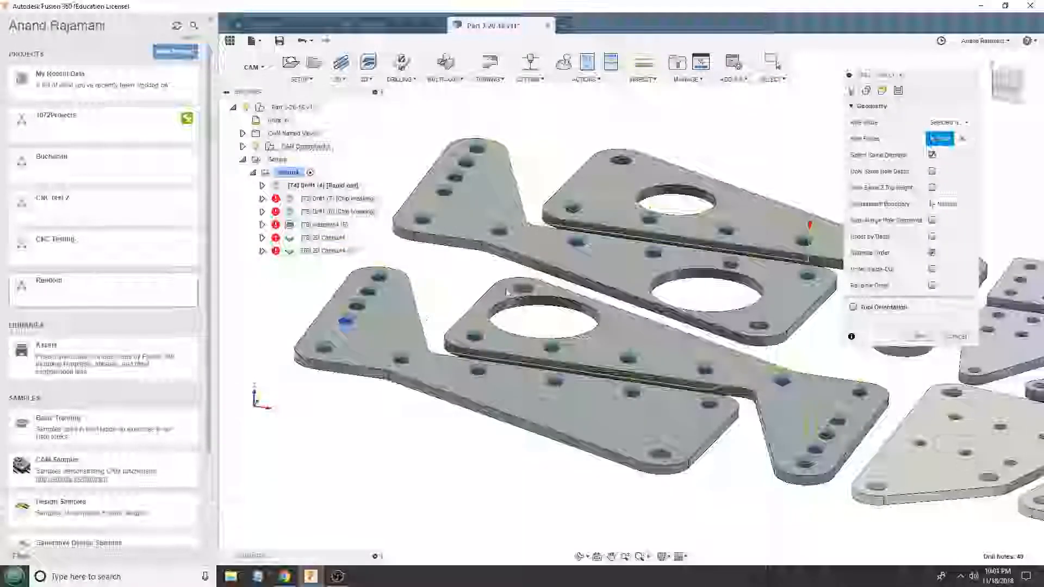
{"action": "scroll", "coordinate": [452, 294], "scroll_direction": "down", "scroll_amount": 2}
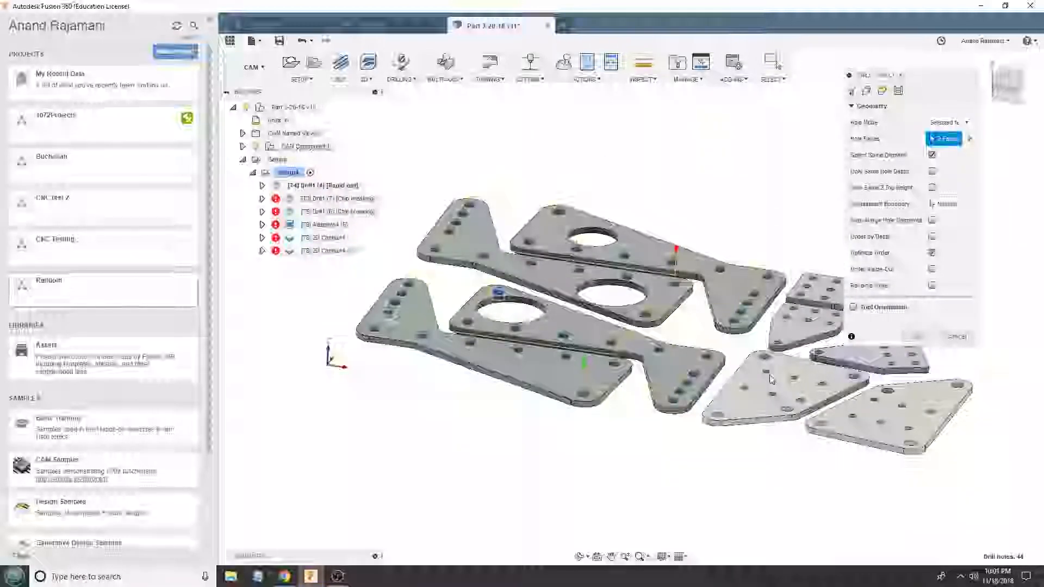
{"action": "left_click", "coordinate": [769, 378]}
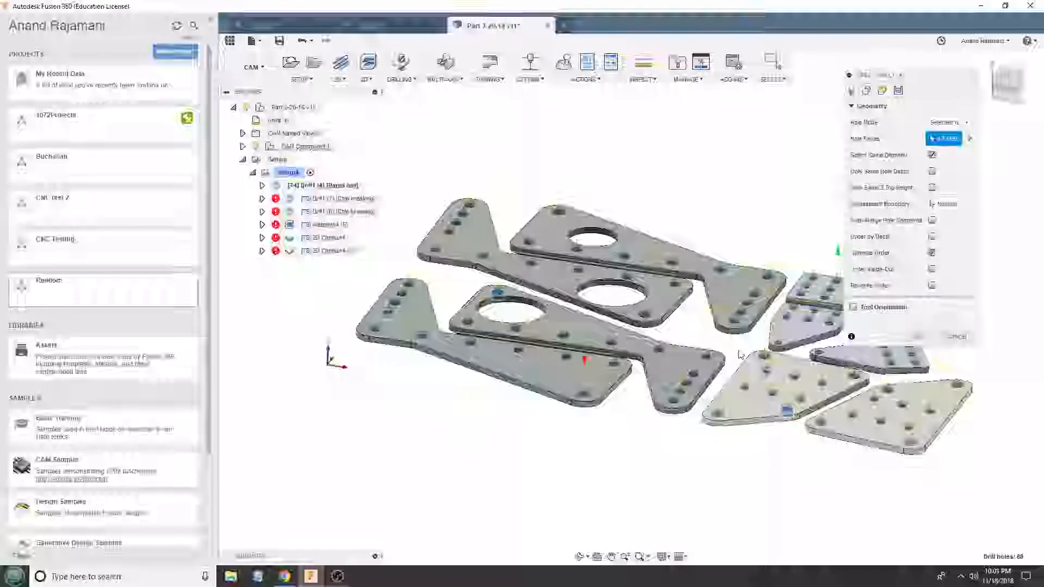
{"action": "left_click", "coordinate": [917, 337]}
- Edit the T3 chip-breaking drill operation and select the 0.196 in diameter holes in the large plates
{"action": "right_click", "coordinate": [325, 205]}
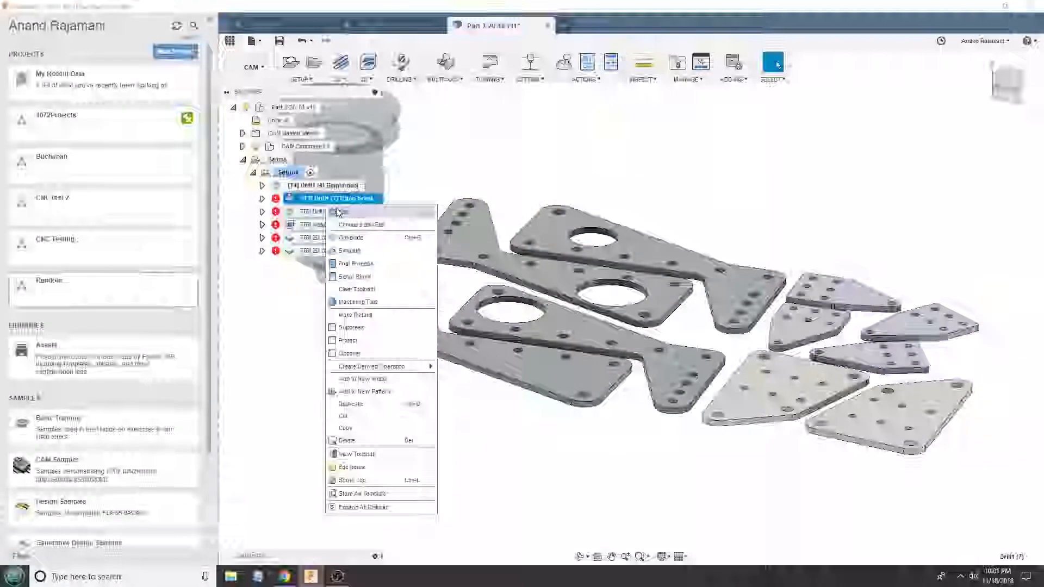
{"action": "left_click", "coordinate": [342, 211]}
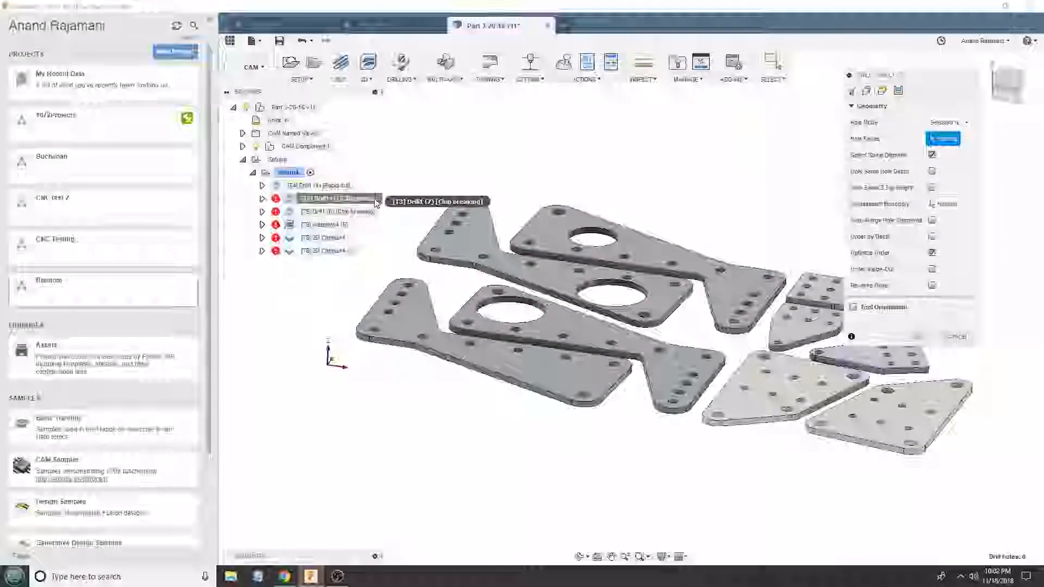
{"action": "scroll", "coordinate": [396, 320], "scroll_direction": "up", "scroll_amount": 3}
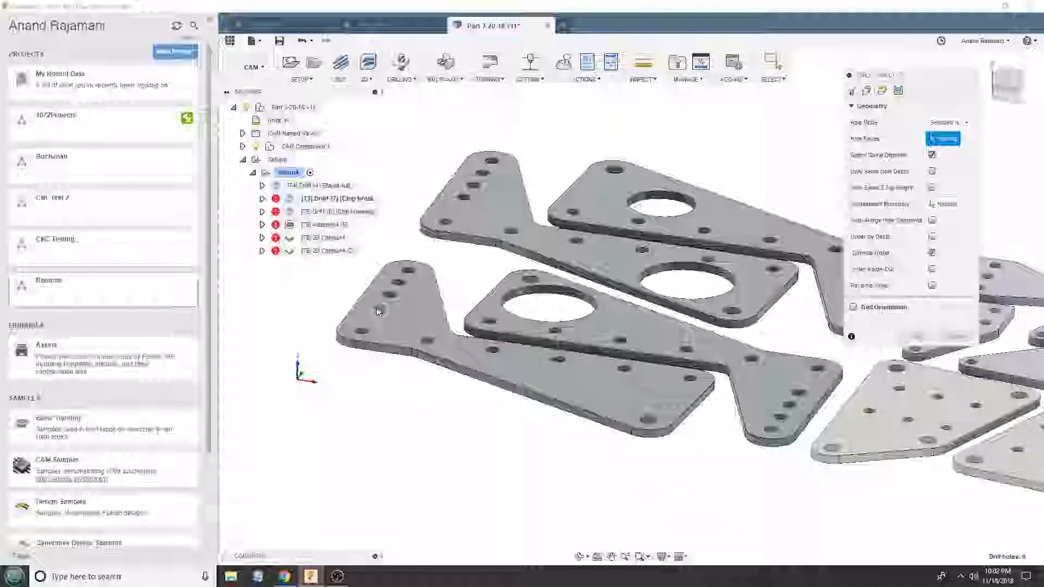
{"action": "scroll", "coordinate": [379, 312], "scroll_direction": "up", "scroll_amount": 5}
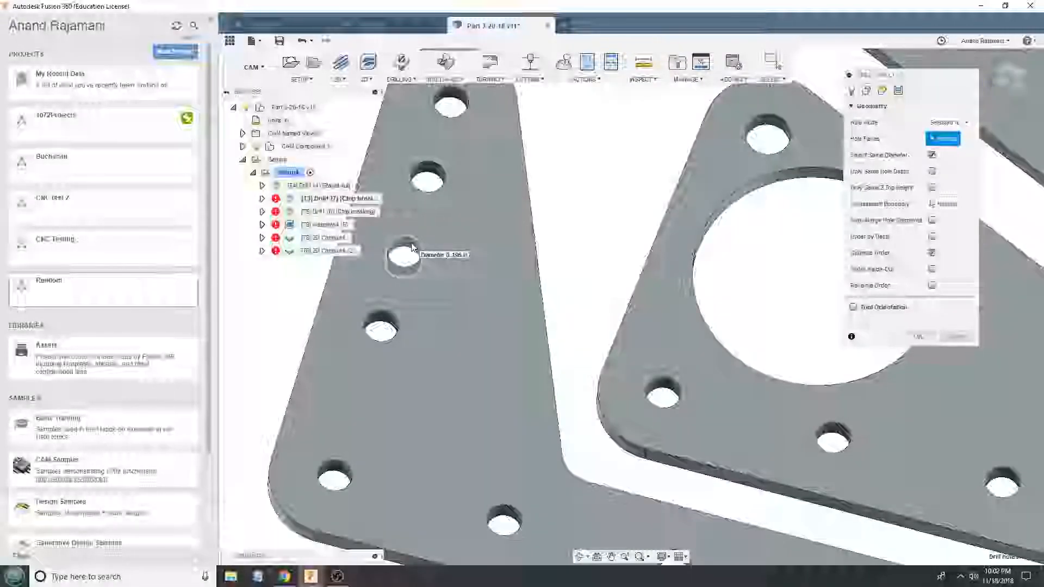
{"action": "scroll", "coordinate": [412, 248], "scroll_direction": "down", "scroll_amount": 5}
{"action": "left_click", "coordinate": [916, 336]}
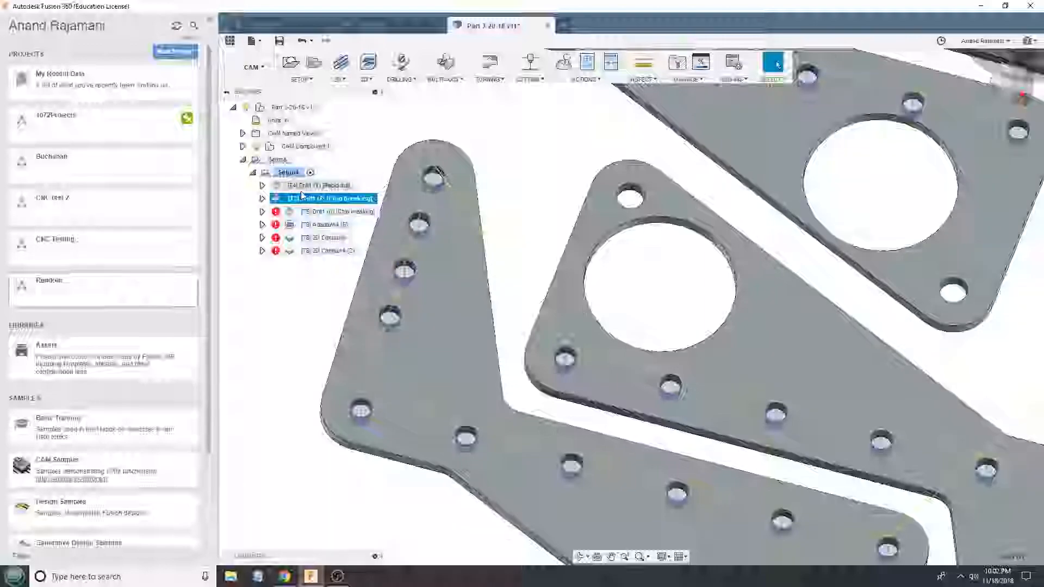
- Edit the T5 chip-breaking drill operation and select the matching small holes in the gusset plates
{"action": "right_click", "coordinate": [320, 212]}
{"action": "left_click", "coordinate": [321, 215]}
{"action": "scroll", "coordinate": [477, 330], "scroll_direction": "down", "scroll_amount": 5}
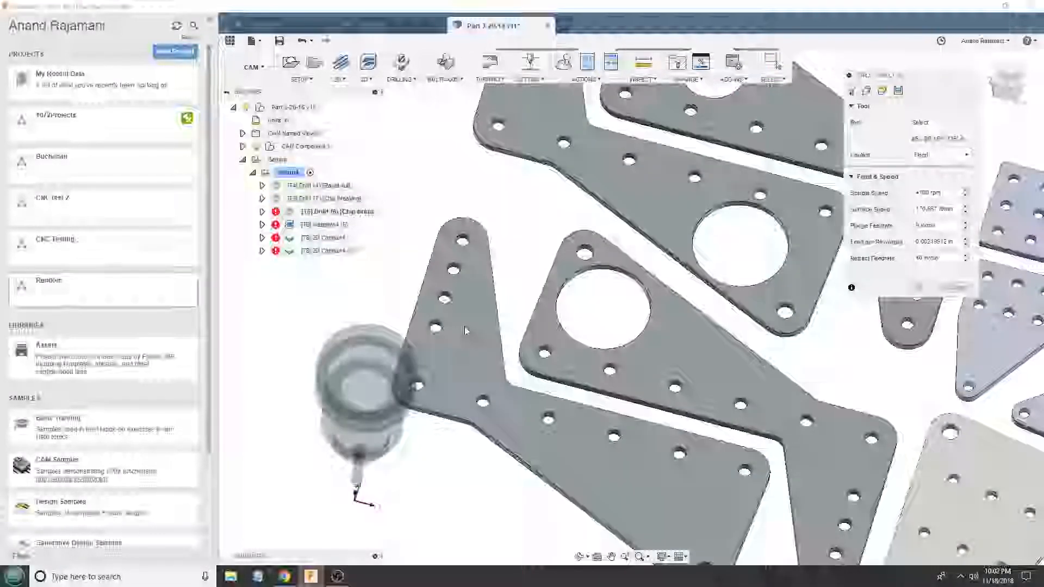
{"action": "scroll", "coordinate": [837, 353], "scroll_direction": "up", "scroll_amount": 5}
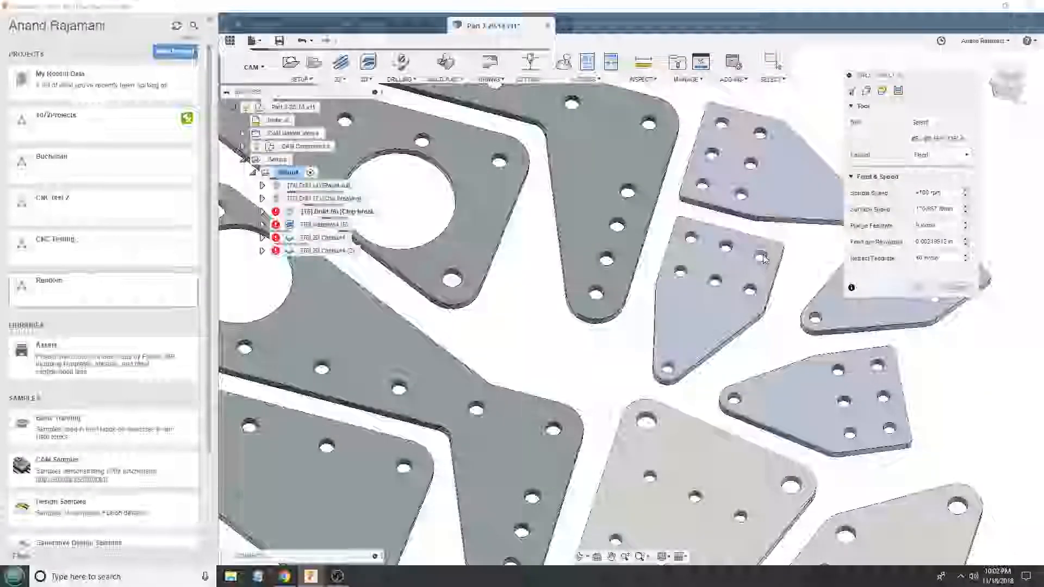
{"action": "left_click", "coordinate": [763, 259]}
{"action": "left_click", "coordinate": [920, 336]}
{"action": "scroll", "coordinate": [871, 375], "scroll_direction": "down", "scroll_amount": 5}
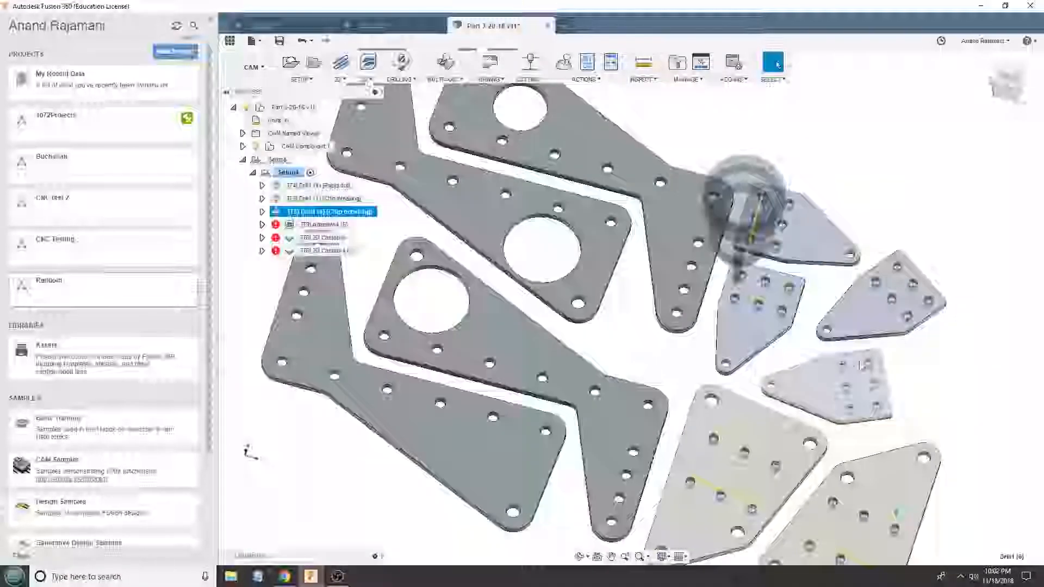
- Edit the adaptive clearing operation and select the outer outlines of all ten plates as machining boundaries
{"action": "right_click", "coordinate": [314, 224]}
{"action": "left_click", "coordinate": [325, 231]}
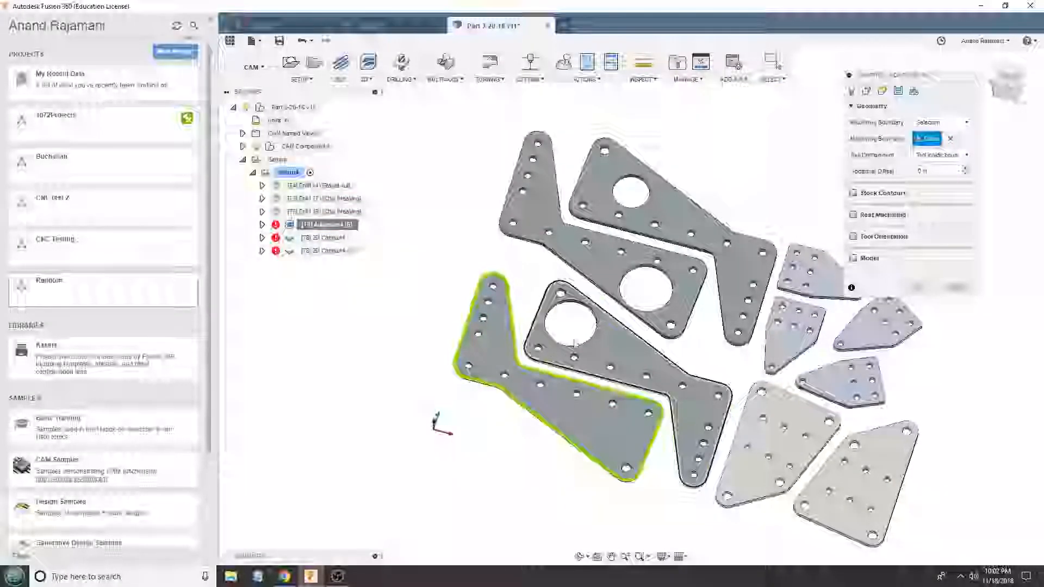
{"action": "left_click", "coordinate": [628, 309]}
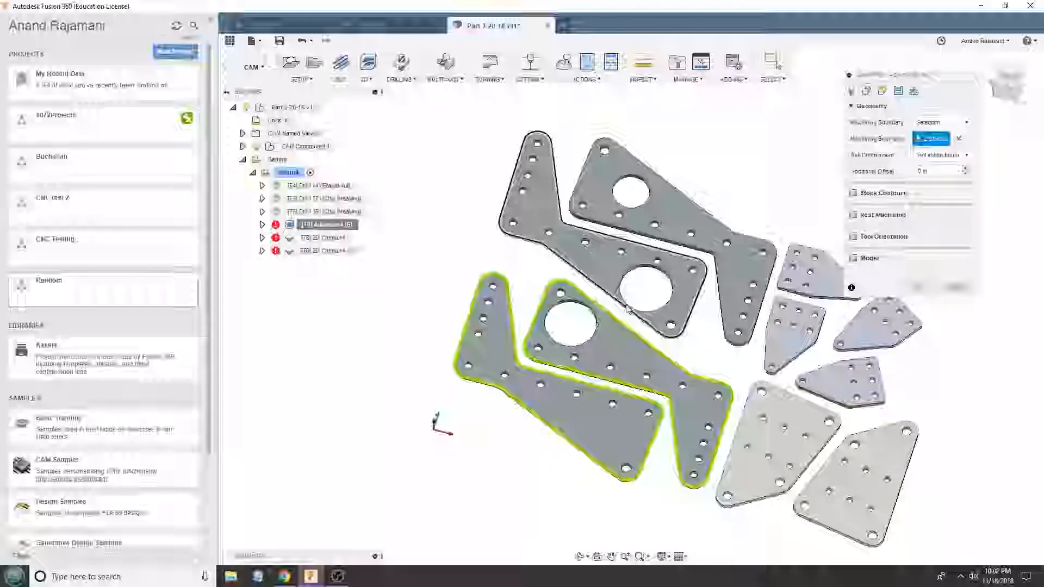
{"action": "left_click", "coordinate": [657, 239]}
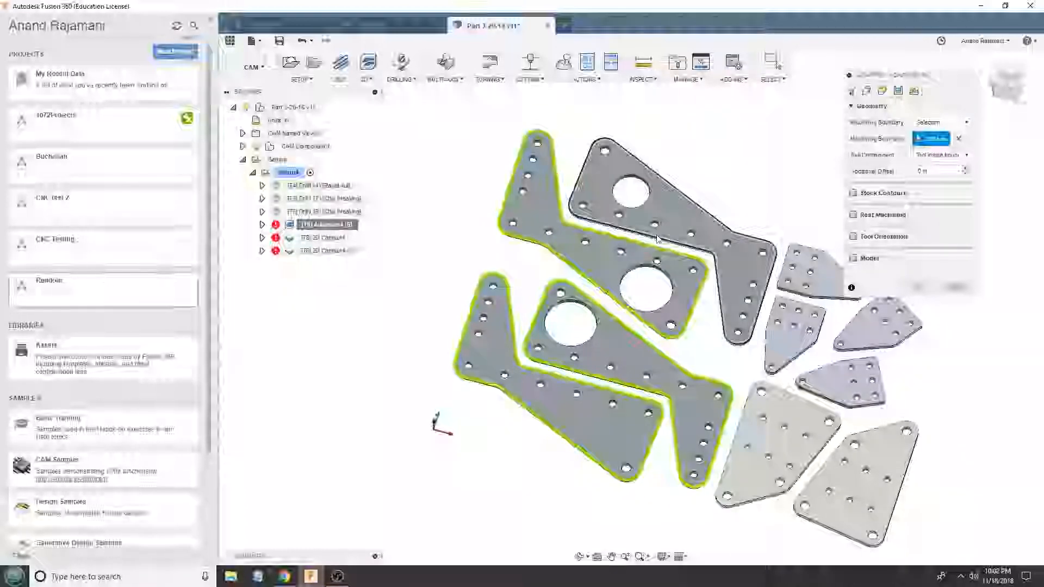
{"action": "left_click", "coordinate": [775, 323]}
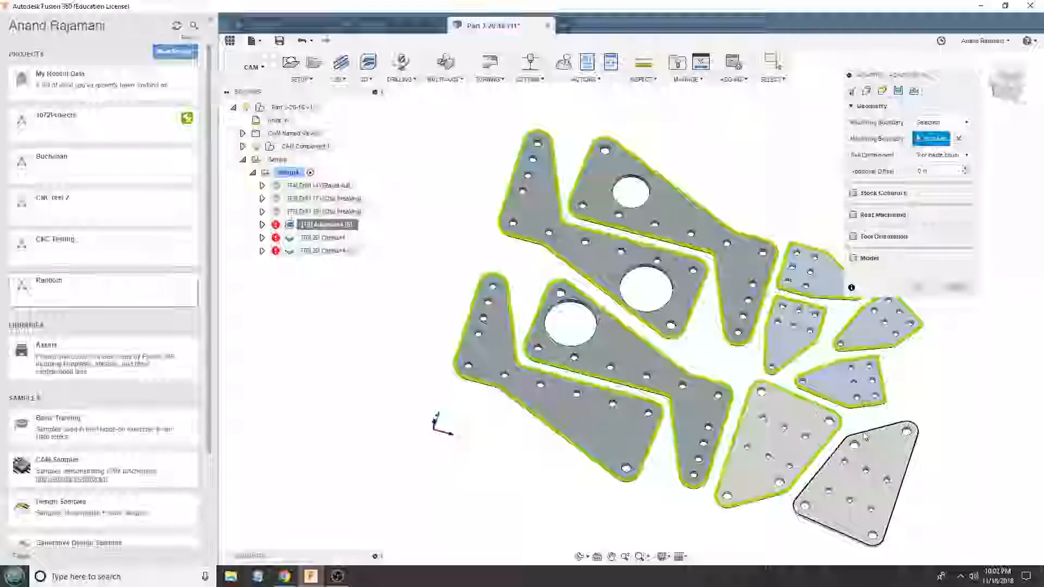
{"action": "left_click", "coordinate": [919, 287]}
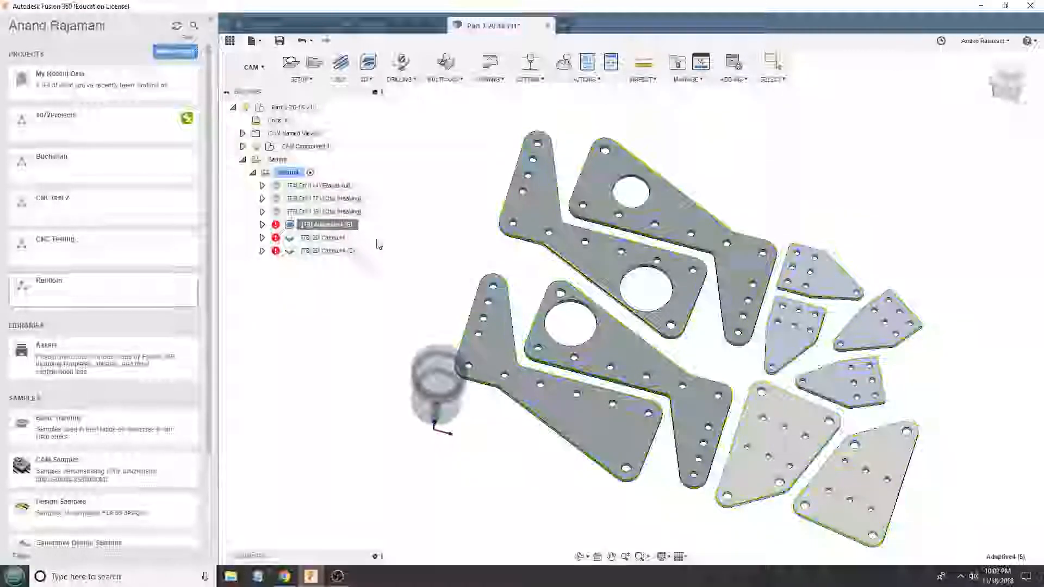
- Edit the first 2D contour operation and select the three large circular cutouts in the plates as its contours
{"action": "left_click", "coordinate": [327, 237]}
{"action": "middle_click_drag", "start_coordinate": [577, 376], "coordinate": [582, 326], "text": "shift"}
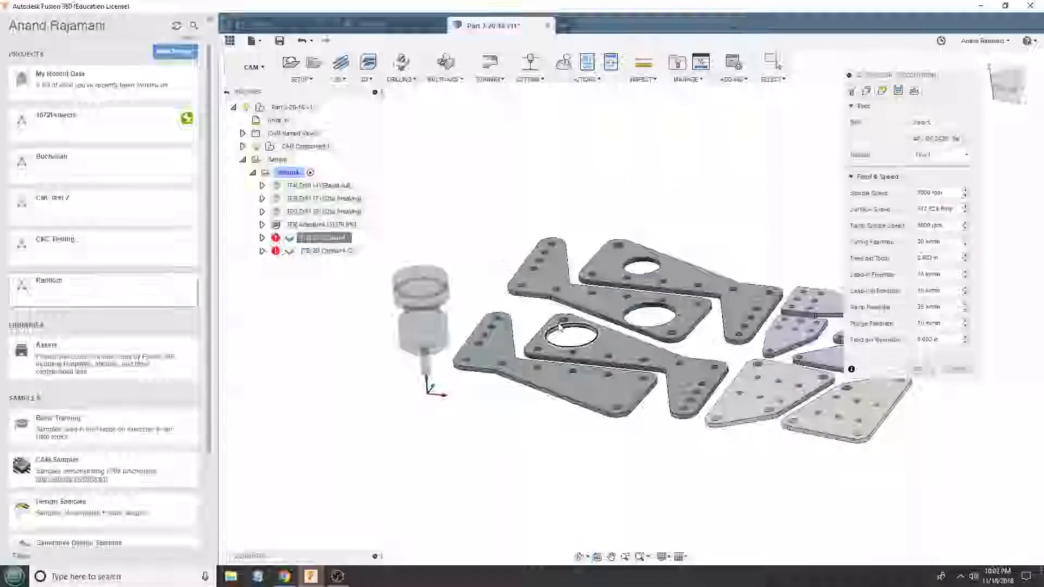
{"action": "left_click", "coordinate": [571, 331]}
{"action": "left_click", "coordinate": [651, 313]}
{"action": "left_click", "coordinate": [637, 272]}
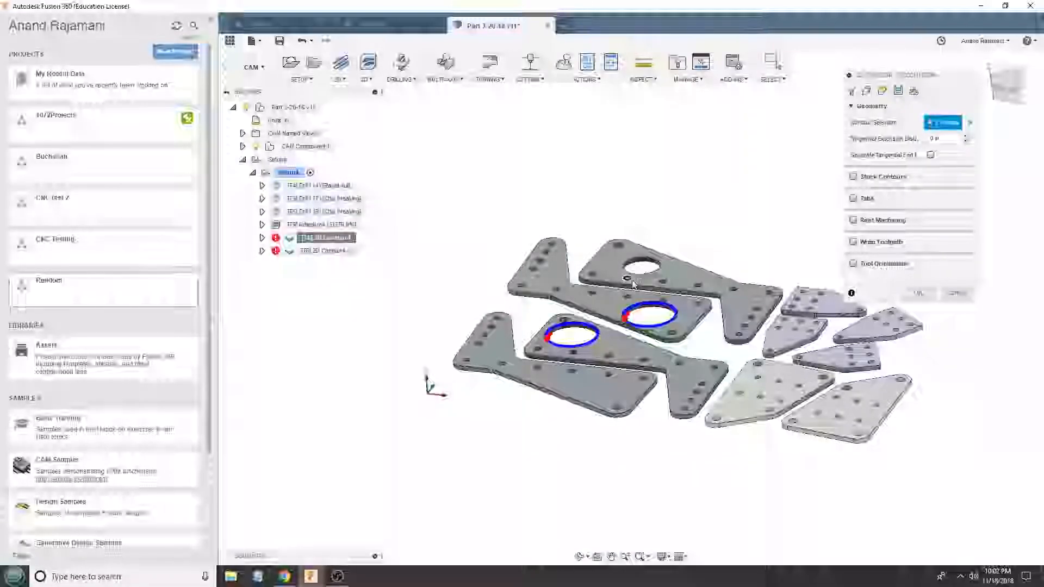
{"action": "left_click", "coordinate": [915, 296]}
- Edit the second 2D contour operation, which has tabs, and select the outer outlines of all ten plates as its contours
{"action": "right_click", "coordinate": [336, 252]}
{"action": "left_click", "coordinate": [356, 291]}
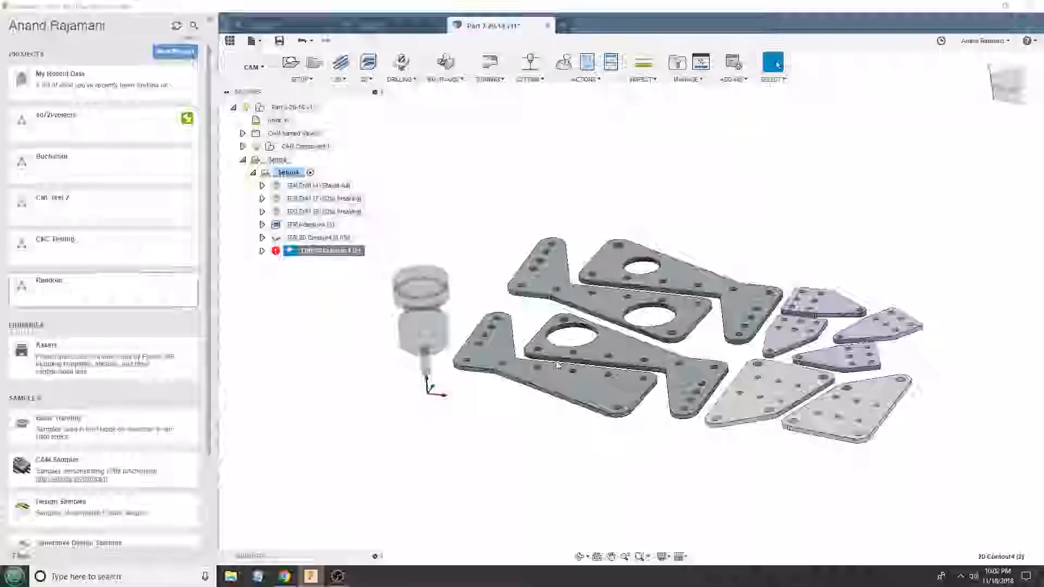
{"action": "left_click", "coordinate": [570, 392]}
{"action": "left_click", "coordinate": [645, 366]}
{"action": "left_click", "coordinate": [666, 333]}
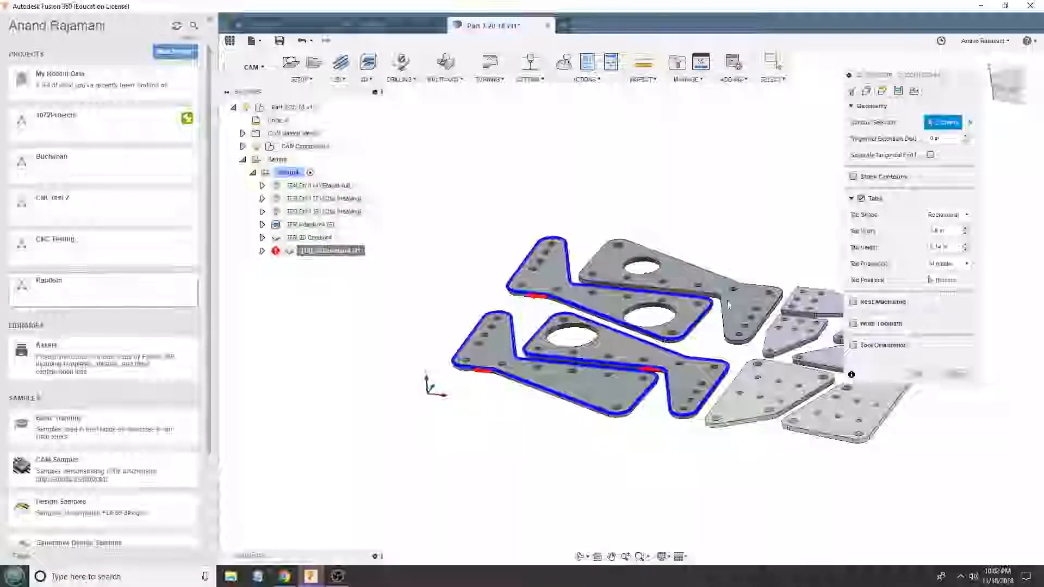
{"action": "left_click", "coordinate": [725, 306]}
{"action": "left_click", "coordinate": [788, 383]}
{"action": "left_click", "coordinate": [796, 334]}
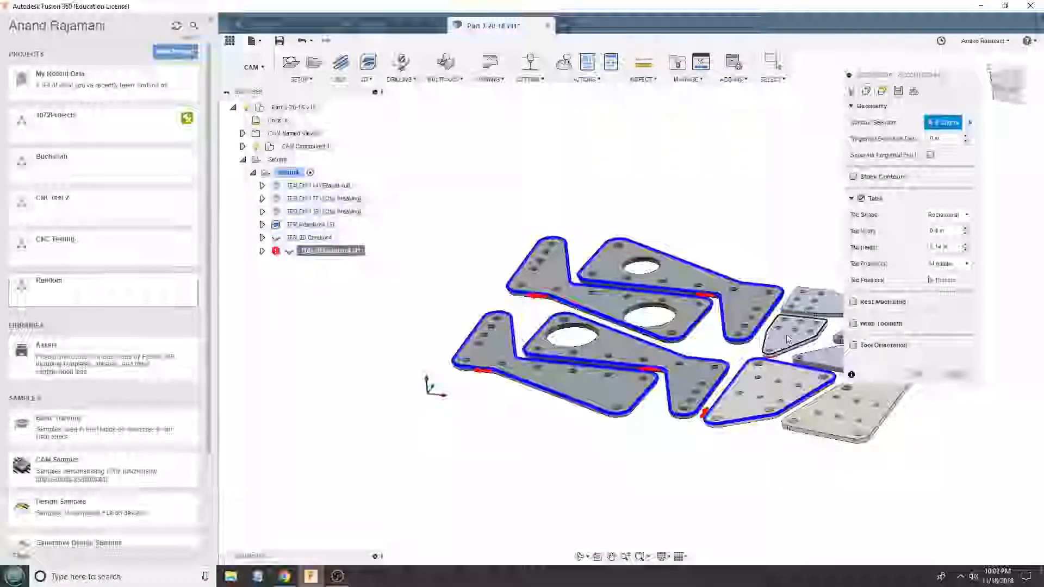
{"action": "scroll", "coordinate": [783, 330], "scroll_direction": "up", "scroll_amount": 8}
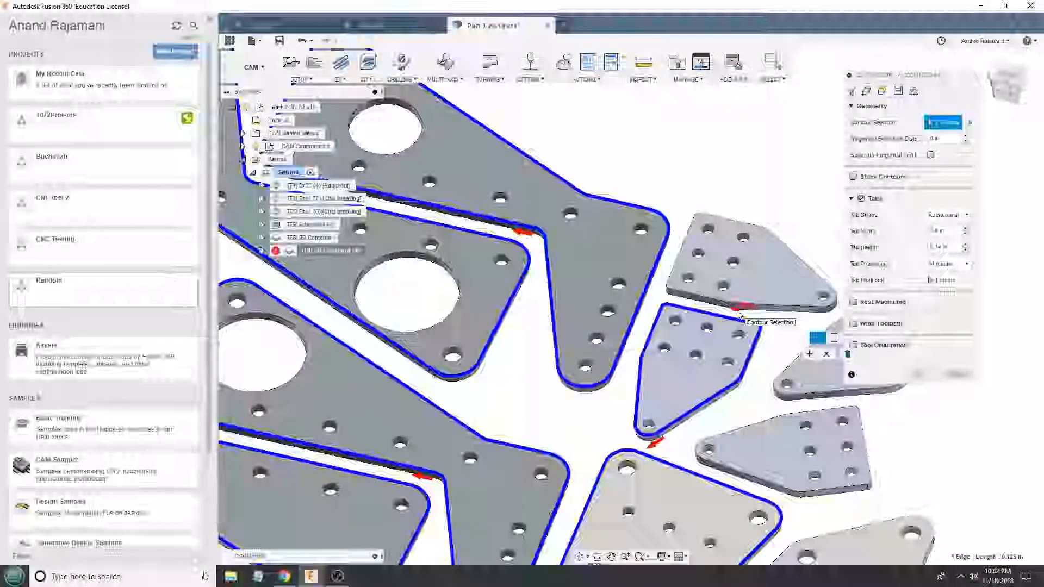
{"action": "left_click", "coordinate": [811, 307]}
{"action": "left_click", "coordinate": [782, 363]}
{"action": "left_click", "coordinate": [821, 413]}
{"action": "left_click", "coordinate": [932, 543]}
{"action": "left_click", "coordinate": [918, 375]}
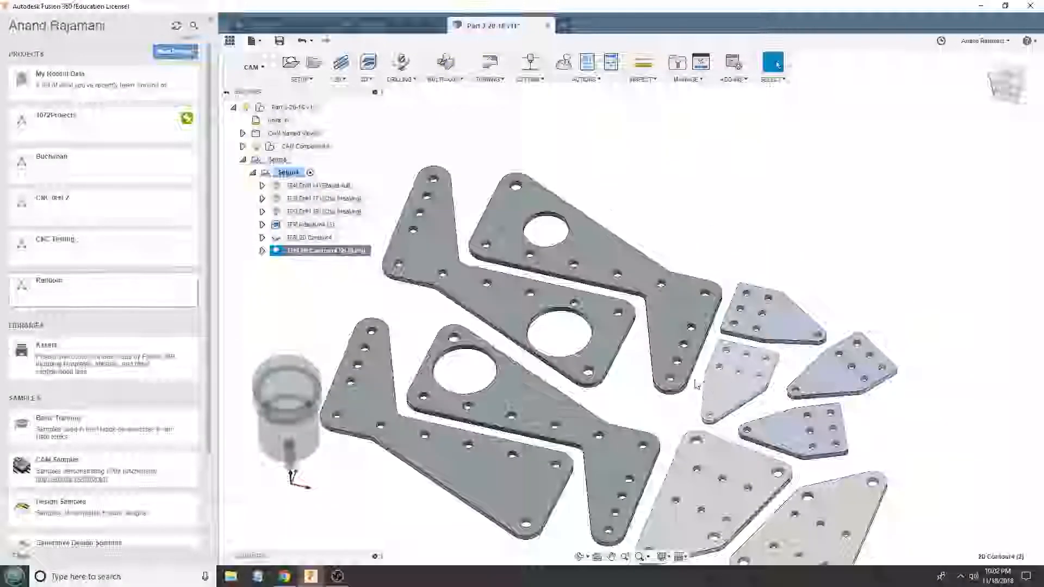
- Review the toolpaths of the chip-breaking drills, adaptive clearing and both 2D contours one after another
{"action": "left_click", "coordinate": [310, 199]}
{"action": "left_click", "coordinate": [313, 212]}
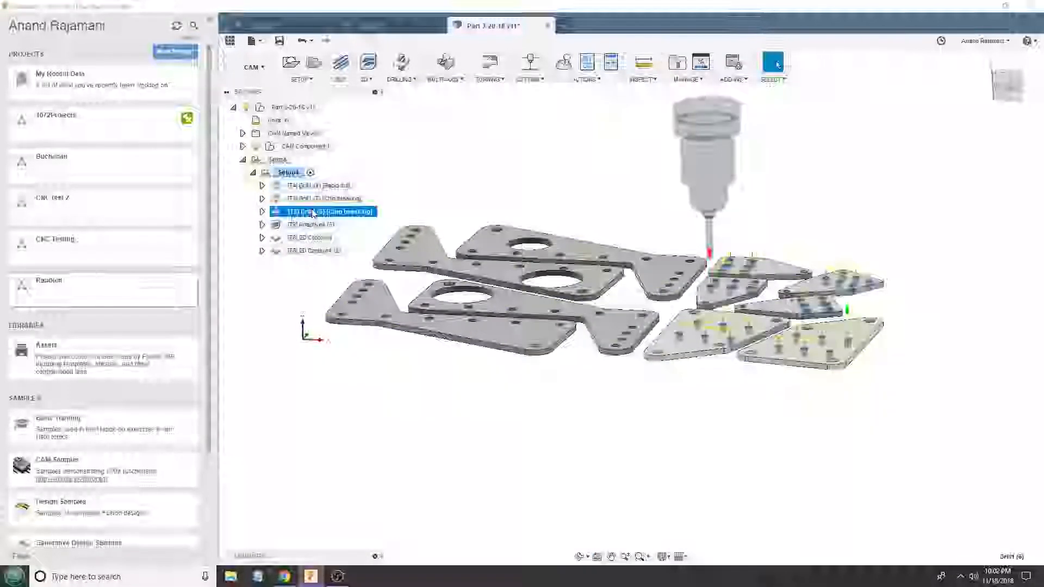
{"action": "left_click", "coordinate": [314, 224]}
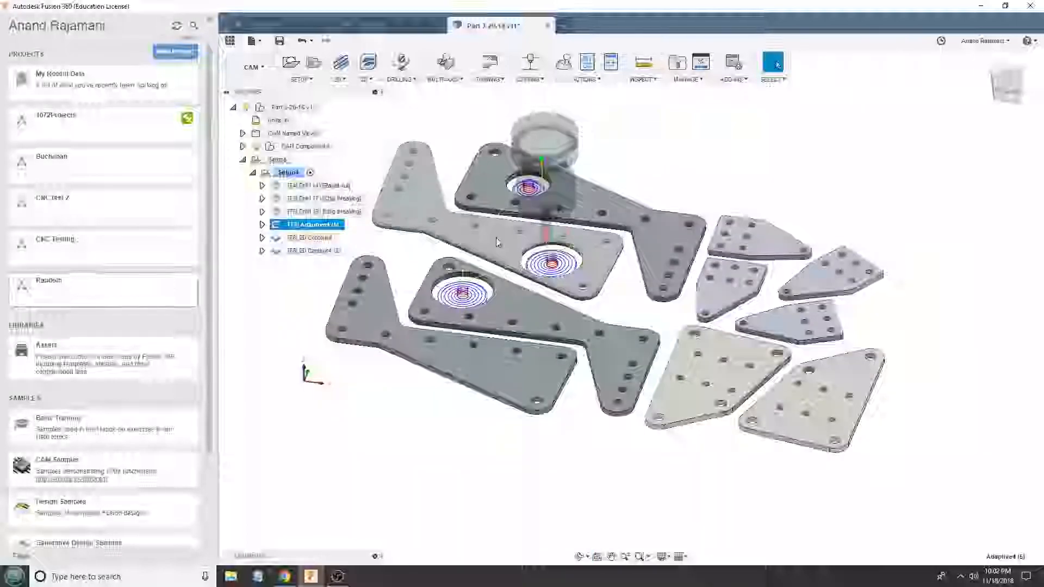
{"action": "left_click", "coordinate": [293, 239]}
{"action": "left_click", "coordinate": [298, 252]}
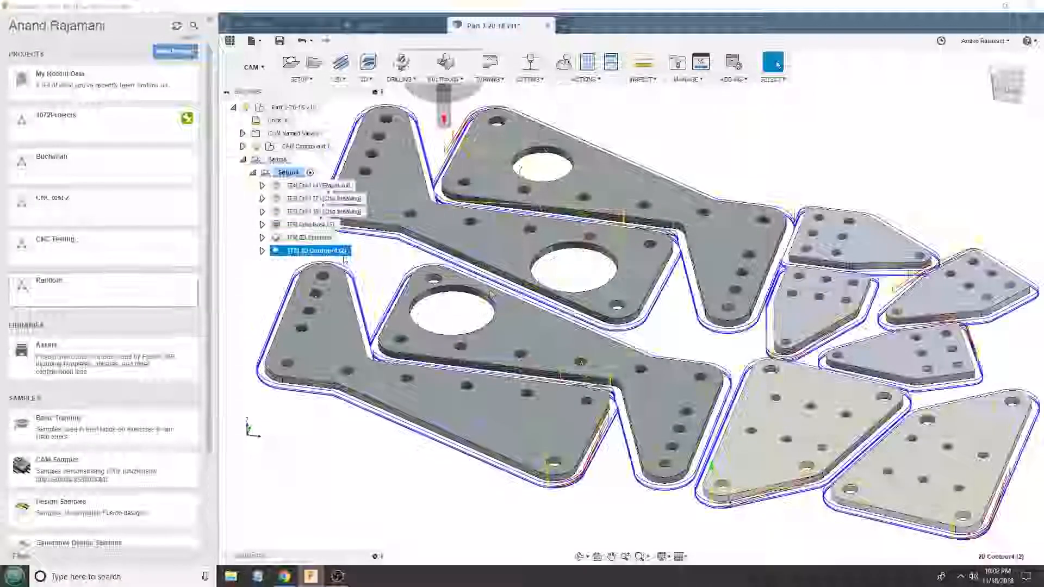
{"action": "scroll", "coordinate": [743, 352], "scroll_direction": "down", "scroll_amount": 3}
{"action": "scroll", "coordinate": [652, 309], "scroll_direction": "down", "scroll_amount": 2}
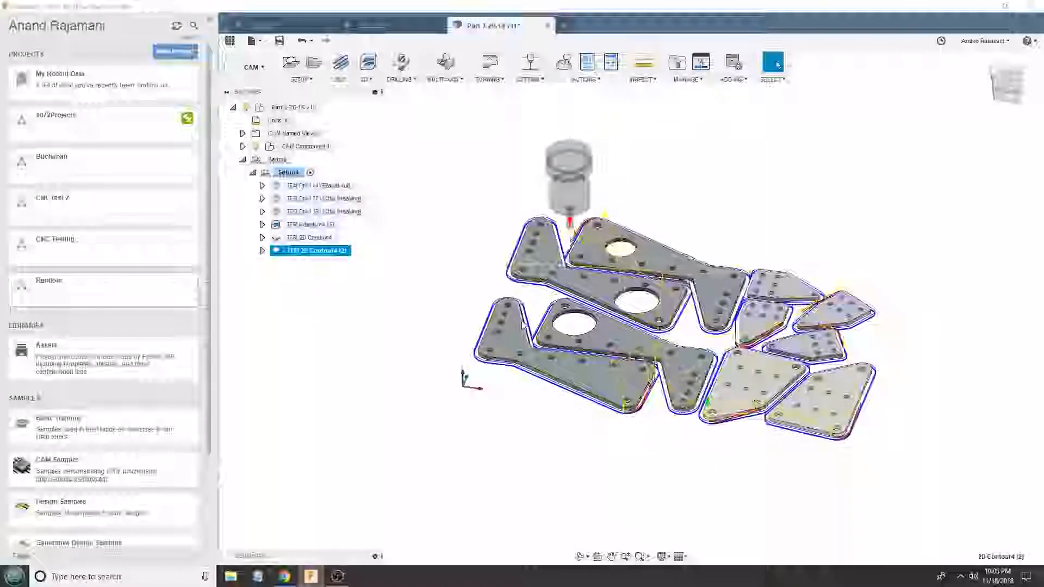
- Examine the outer contour toolpath and its depth around the plates from a low side angle
{"action": "scroll", "coordinate": [523, 326], "scroll_direction": "up", "scroll_amount": 3}
{"action": "middle_click_drag", "start_coordinate": [523, 325], "coordinate": [544, 180], "text": "shift"}
{"action": "scroll", "coordinate": [713, 438], "scroll_direction": "up", "scroll_amount": 4}
{"action": "middle_click_drag", "start_coordinate": [751, 404], "coordinate": [674, 413], "text": "shift"}
{"action": "scroll", "coordinate": [671, 375], "scroll_direction": "down", "scroll_amount": 3}
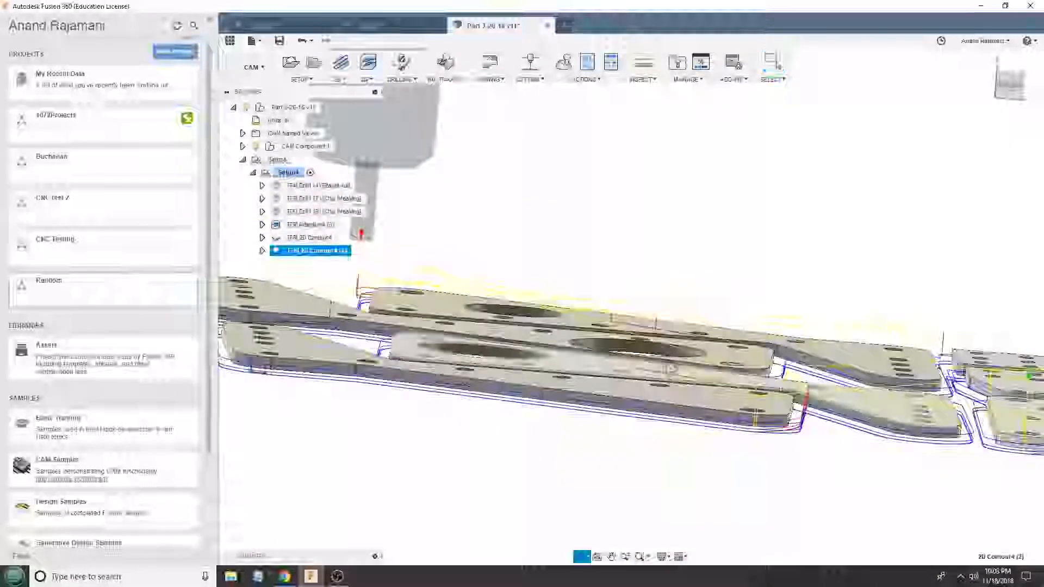
{"action": "middle_click_drag", "start_coordinate": [669, 369], "coordinate": [658, 418], "text": "shift"}
- Step through the toolpaths of all six operations, from the T4 rapid-out drill to the second 2D contour
{"action": "left_click", "coordinate": [305, 186]}
{"action": "left_click", "coordinate": [302, 199]}
{"action": "left_click", "coordinate": [306, 211]}
{"action": "left_click", "coordinate": [314, 225]}
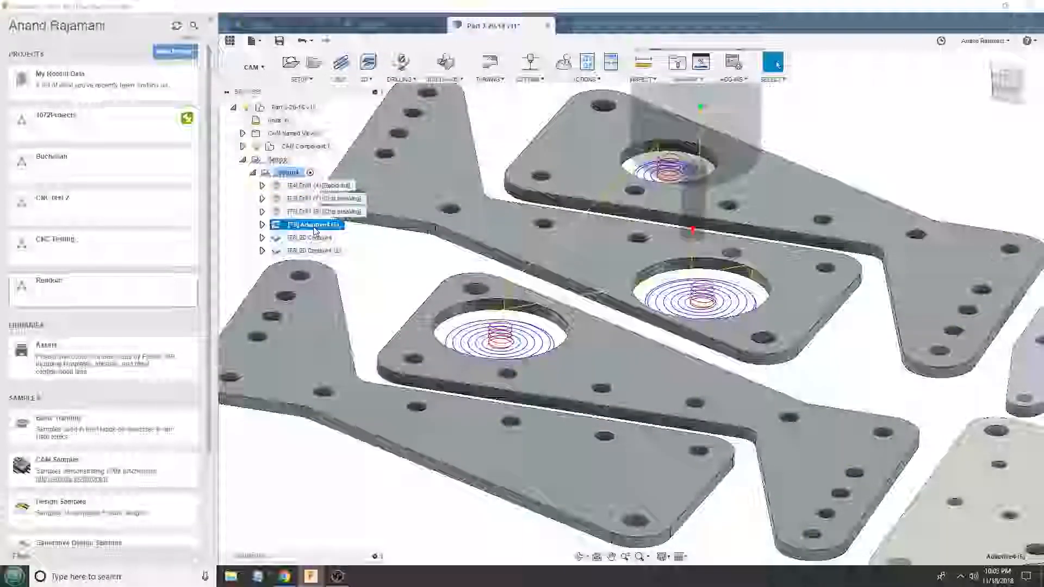
{"action": "left_click", "coordinate": [314, 237]}
{"action": "left_click", "coordinate": [313, 187]}
{"action": "left_click", "coordinate": [317, 199]}
{"action": "left_click", "coordinate": [322, 212]}
{"action": "left_click", "coordinate": [325, 225]}
{"action": "left_click", "coordinate": [323, 238]}
{"action": "left_click", "coordinate": [323, 251]}
{"action": "scroll", "coordinate": [421, 215], "scroll_direction": "down", "scroll_amount": 5}
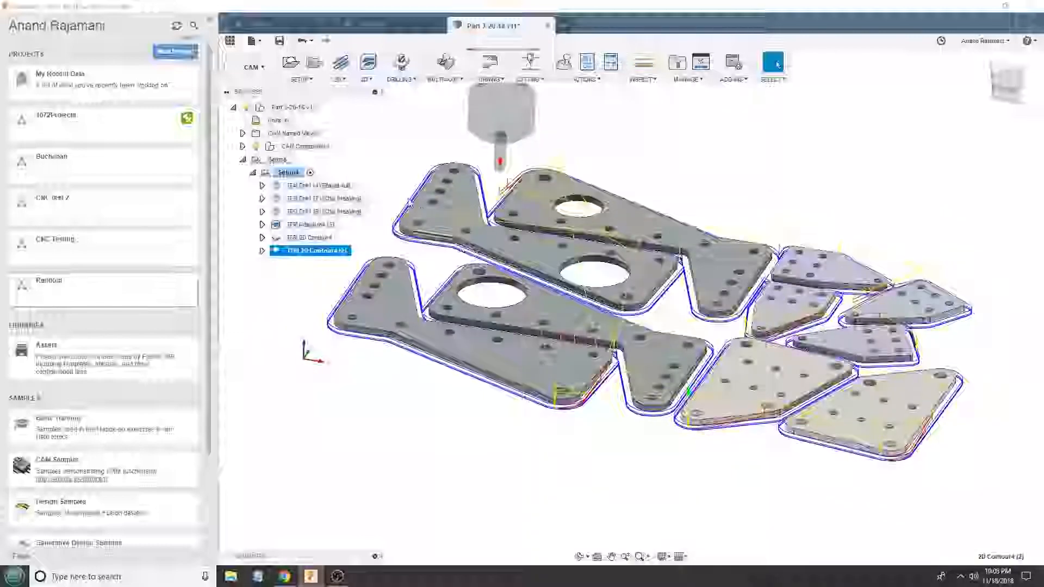
- Open the machining simulation of Setup4 with its stock, and close it again
{"action": "scroll", "coordinate": [421, 214], "scroll_direction": "down", "scroll_amount": 1}
{"action": "left_click", "coordinate": [288, 173]}
{"action": "left_click", "coordinate": [564, 63]}
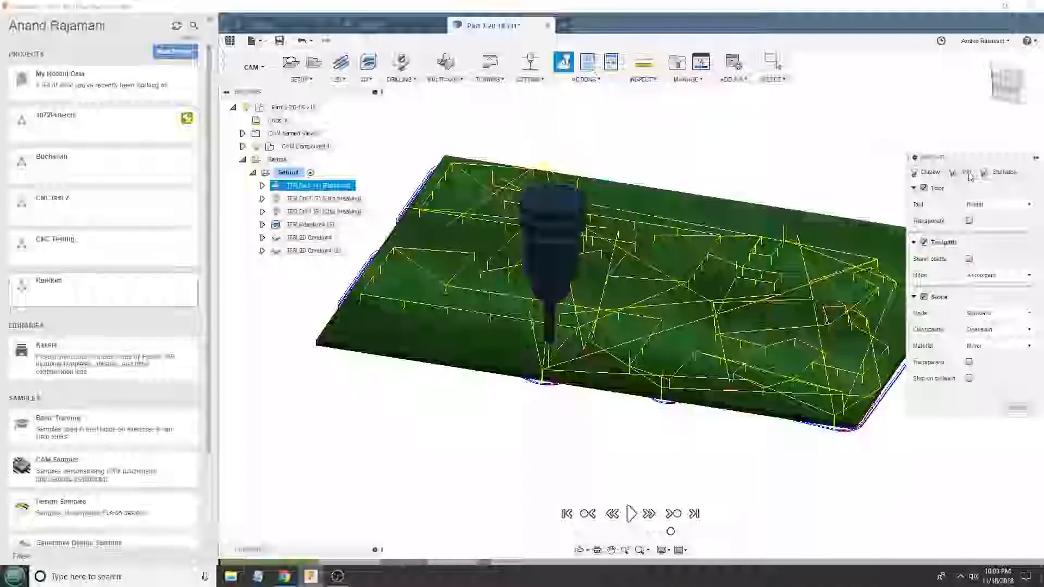
{"action": "left_click", "coordinate": [1022, 285]}
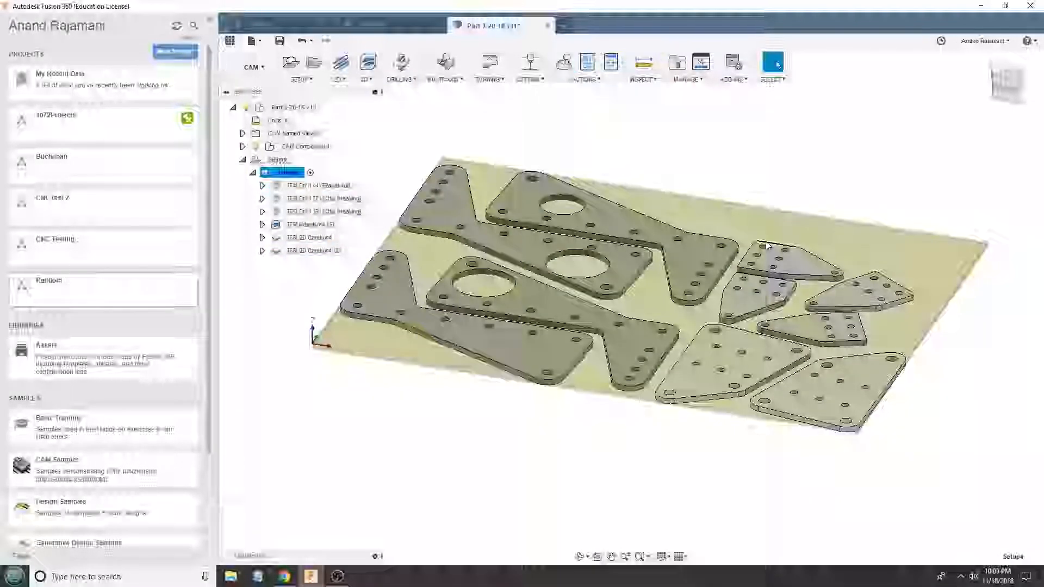
- Compare the drill, adaptive and contour toolpaths in Setup4 again, including the tool settings of the first 2D contour
{"action": "left_click", "coordinate": [334, 199]}
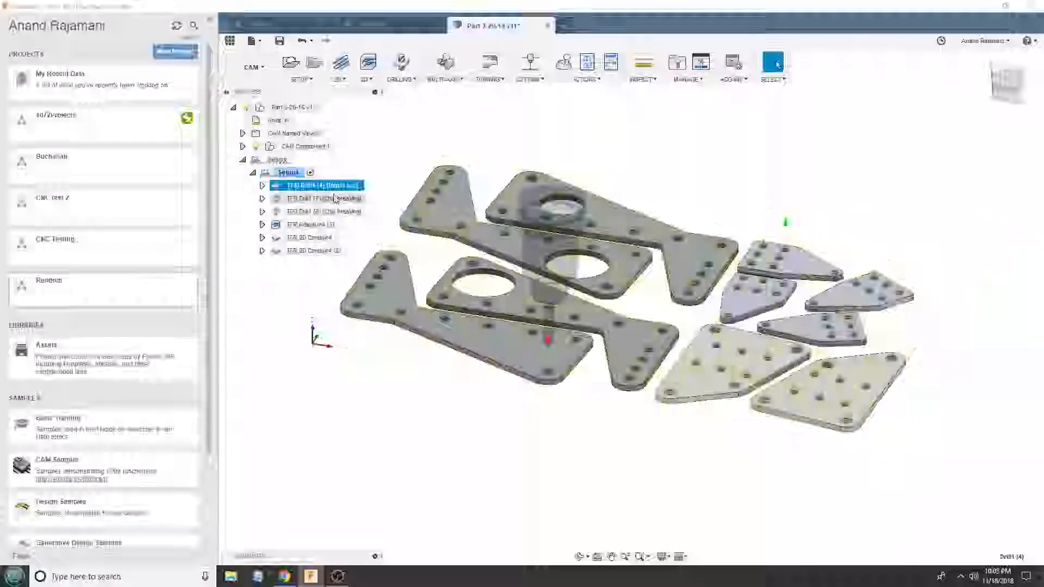
{"action": "left_click", "coordinate": [336, 212]}
{"action": "left_click", "coordinate": [328, 226]}
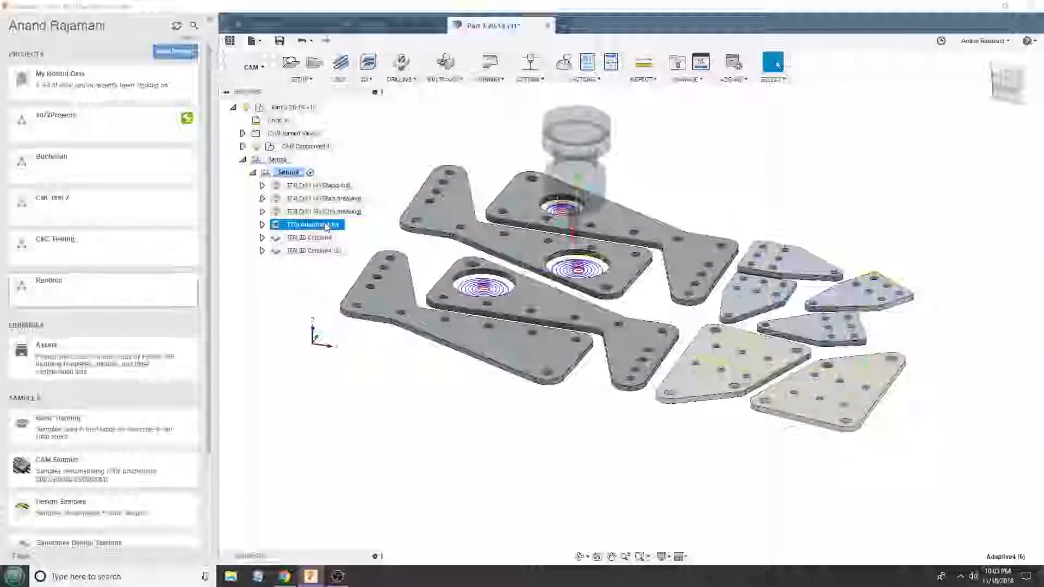
{"action": "left_click", "coordinate": [322, 238]}
{"action": "left_click", "coordinate": [324, 252]}
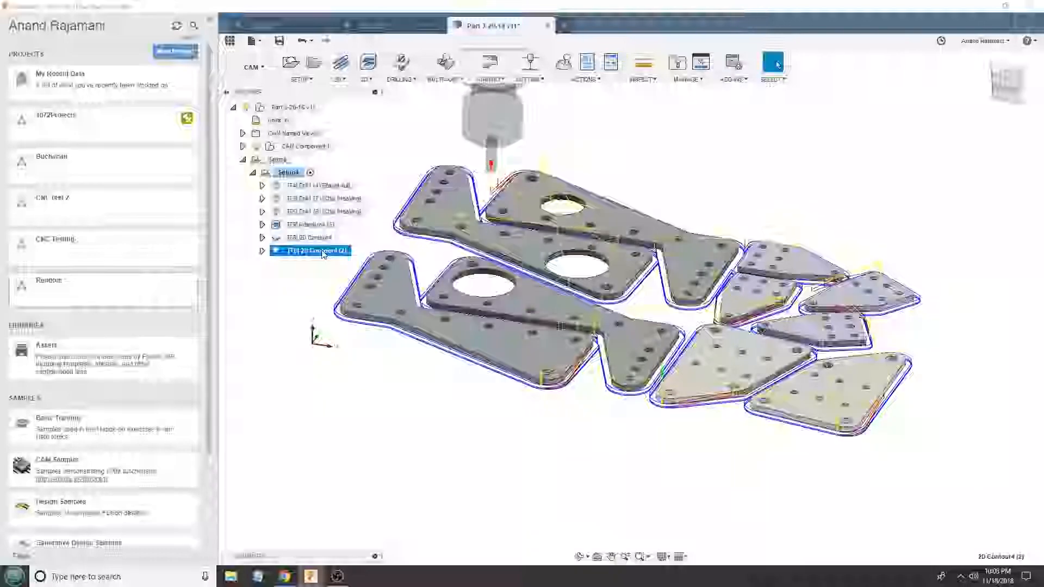
{"action": "left_click", "coordinate": [308, 187]}
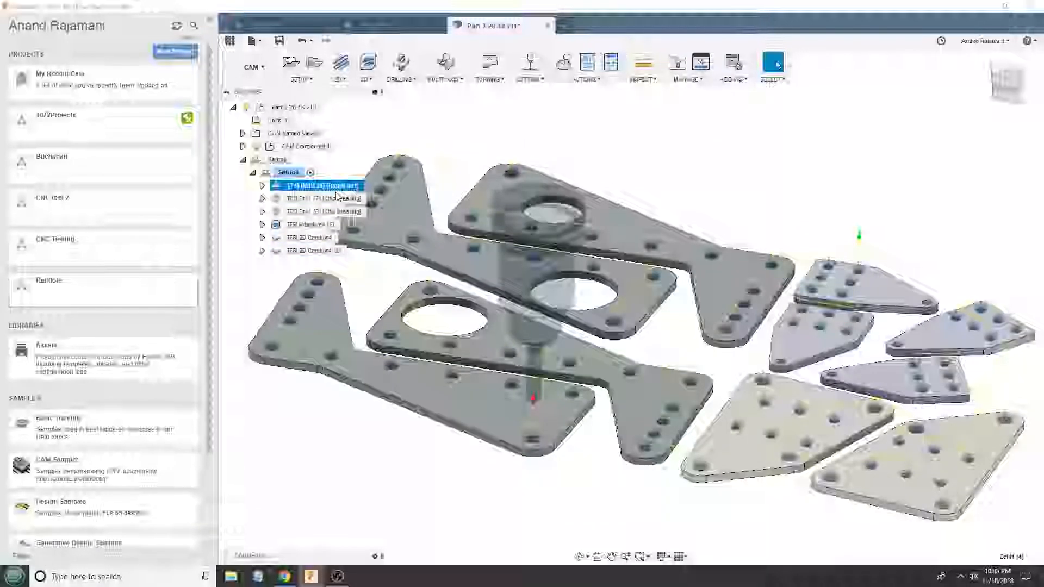
{"action": "left_click", "coordinate": [318, 212]}
{"action": "left_click", "coordinate": [313, 225]}
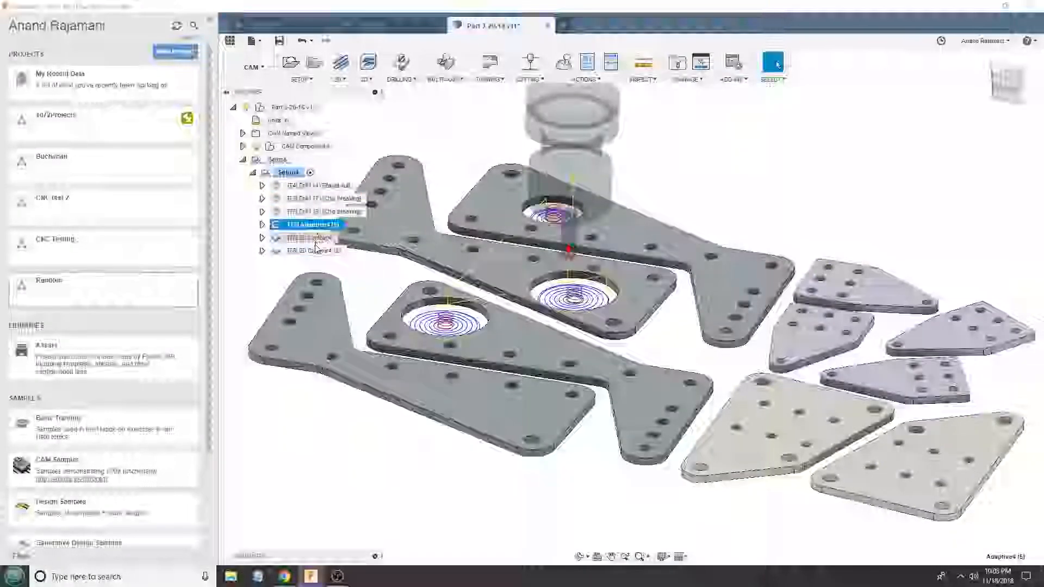
{"action": "double_click", "coordinate": [310, 237]}
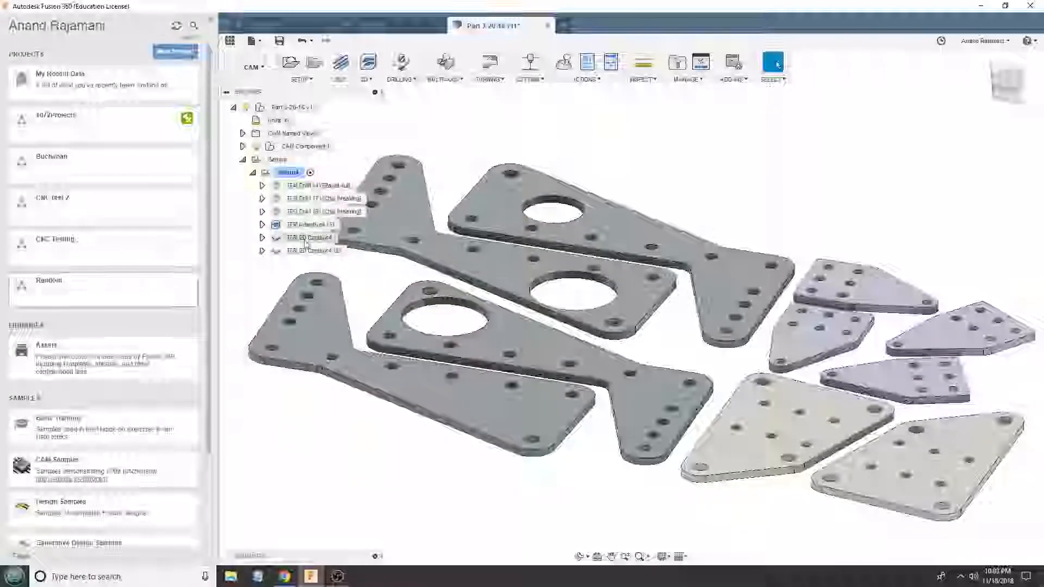
{"action": "left_click", "coordinate": [315, 251]}
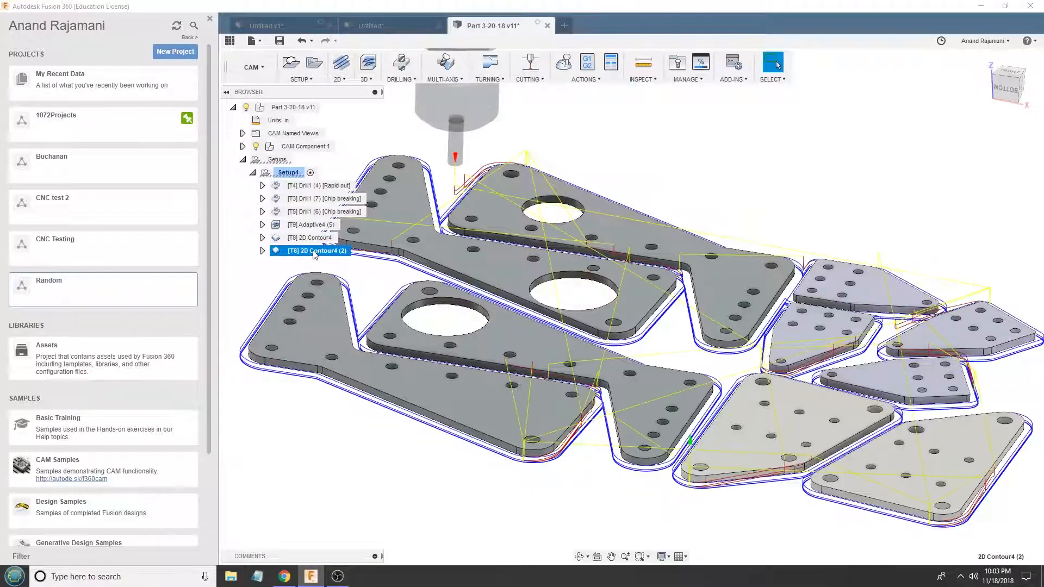
{"action": "scroll", "coordinate": [876, 331], "scroll_direction": "down", "scroll_amount": 4}
{"action": "scroll", "coordinate": [808, 288], "scroll_direction": "up", "scroll_amount": 3}
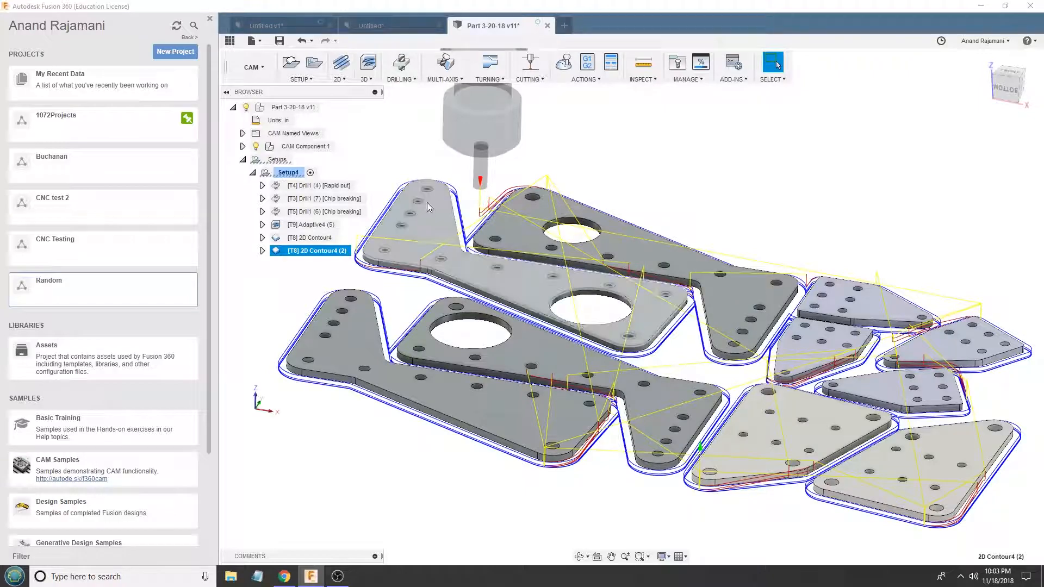
- Delete all six toolpath operations from Setup4
{"action": "left_click", "coordinate": [382, 26]}
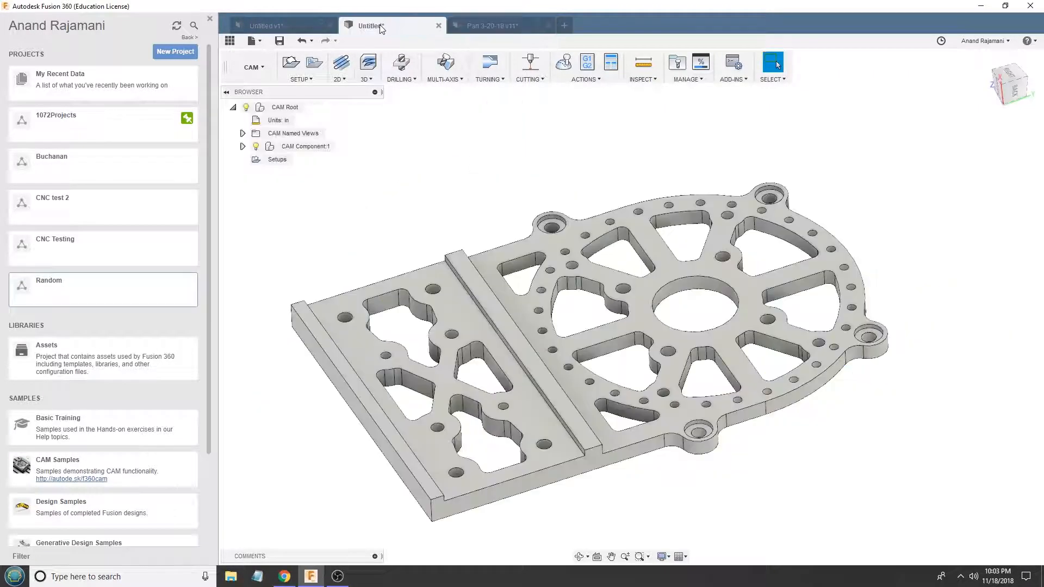
{"action": "left_click", "coordinate": [478, 26]}
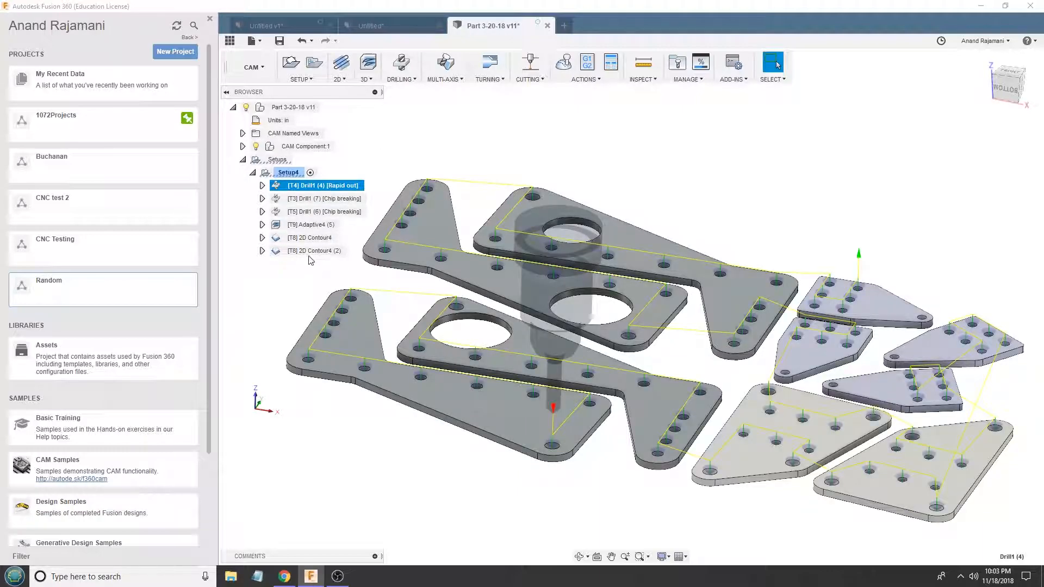
{"action": "left_click", "coordinate": [311, 252], "text": "shift"}
{"action": "key", "text": "Delete"}
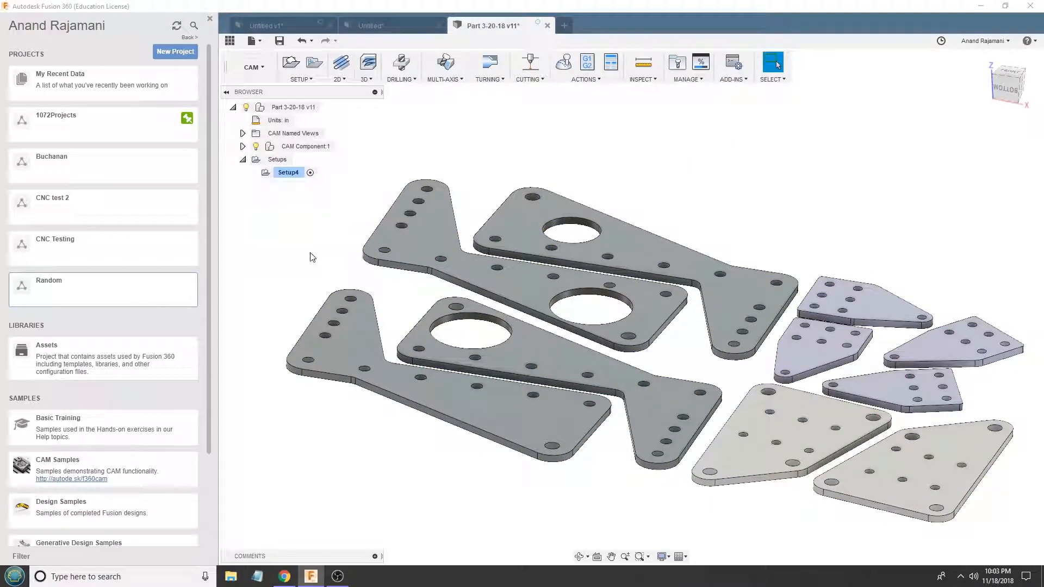
- Add operations to Setup4 from the 3d_test template
{"action": "right_click", "coordinate": [288, 174]}
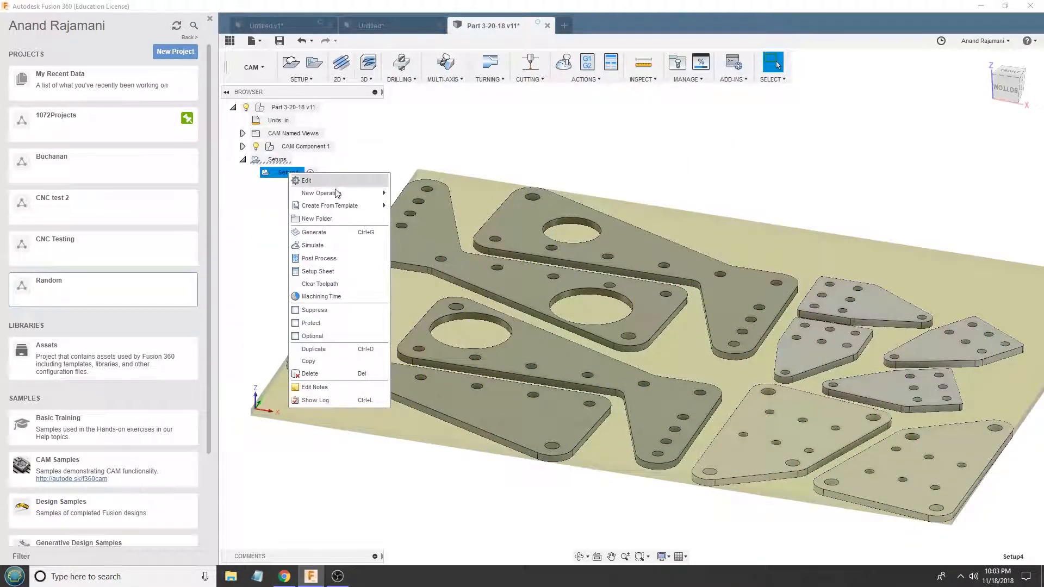
{"action": "mouse_move", "coordinate": [334, 208]}
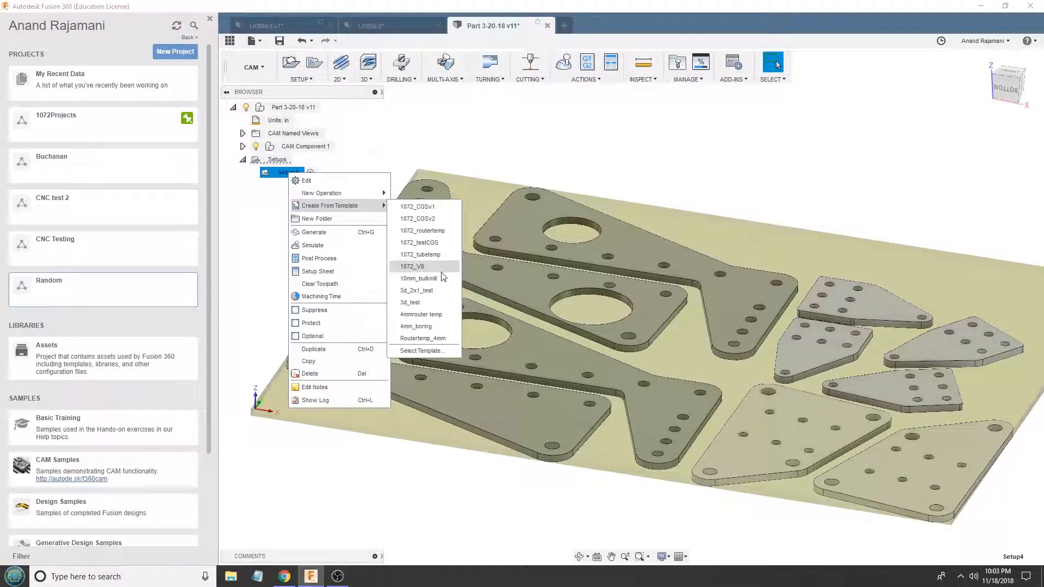
{"action": "left_click", "coordinate": [419, 302]}
- Edit the Pocket1 operation, select the outer outlines of all ten plates as machining boundaries, and accept the settings despite the safe-distance warning
{"action": "right_click", "coordinate": [308, 188]}
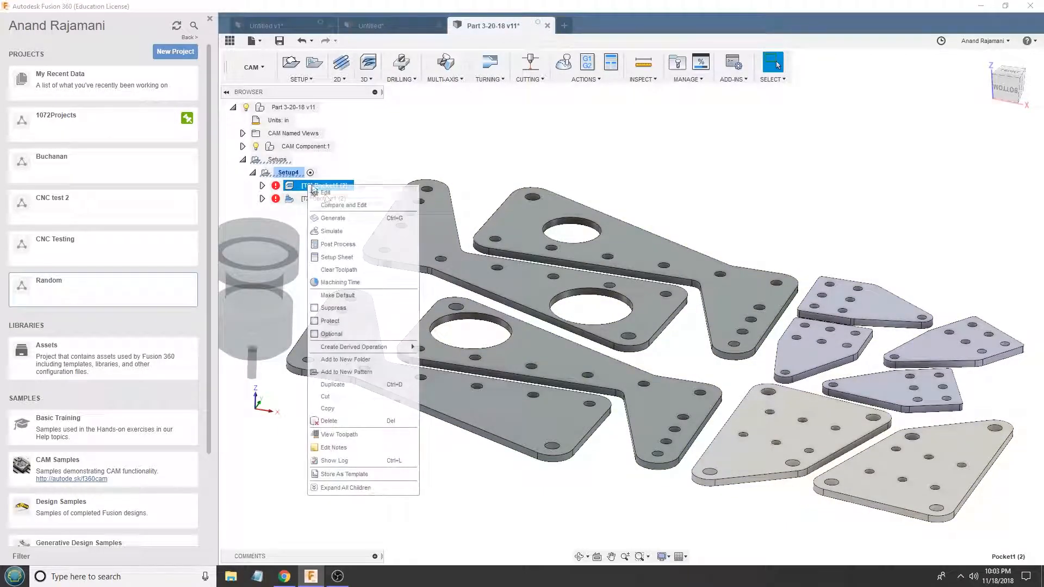
{"action": "left_click", "coordinate": [329, 201]}
{"action": "left_click", "coordinate": [516, 290]}
{"action": "left_click", "coordinate": [582, 262]}
{"action": "left_click", "coordinate": [784, 352]}
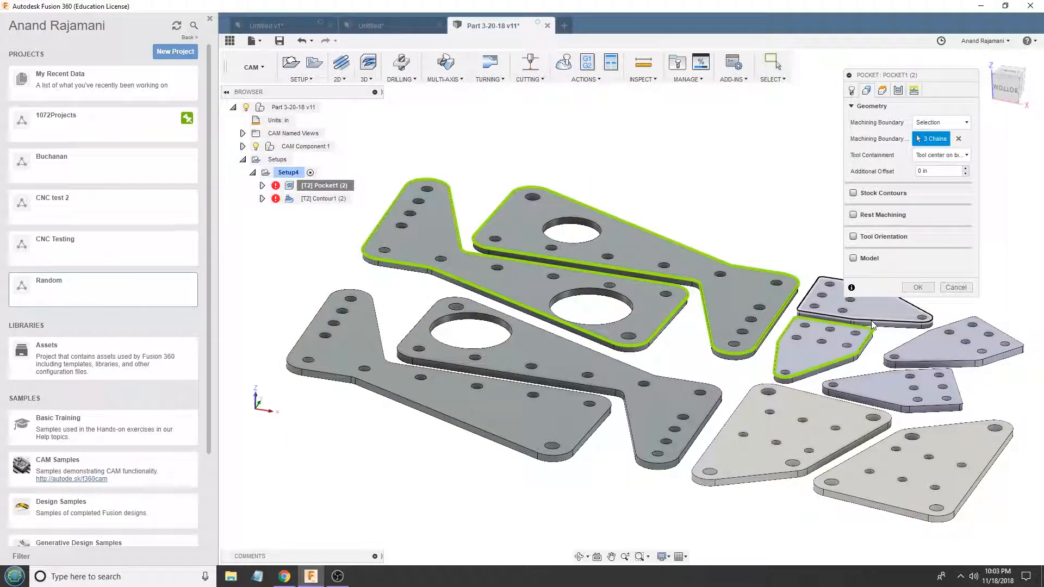
{"action": "left_click", "coordinate": [907, 348]}
{"action": "left_click", "coordinate": [914, 389]}
{"action": "left_click", "coordinate": [887, 419]}
{"action": "left_click", "coordinate": [921, 429]}
{"action": "left_click", "coordinate": [671, 379]}
{"action": "left_click", "coordinate": [609, 405]}
{"action": "left_click", "coordinate": [923, 290]}
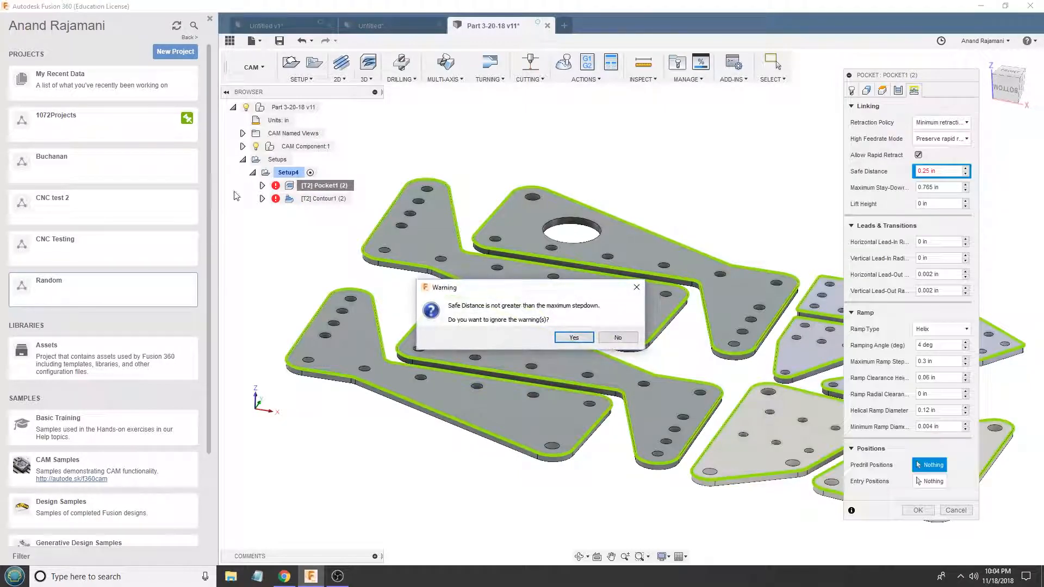
{"action": "left_click", "coordinate": [569, 336]}
- Edit the Contour1 operation in Setup4, select the outer outlines of all ten plates as machining boundaries, and accept the settings
{"action": "right_click", "coordinate": [317, 201]}
{"action": "left_click", "coordinate": [336, 208]}
{"action": "left_click", "coordinate": [418, 253]}
{"action": "left_click", "coordinate": [491, 248]}
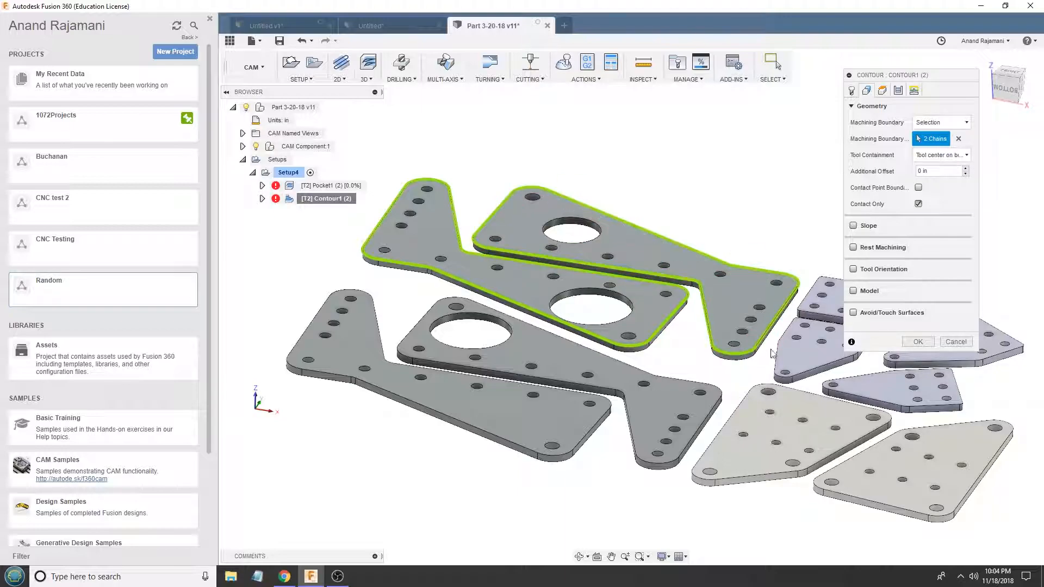
{"action": "left_click", "coordinate": [896, 364]}
{"action": "left_click", "coordinate": [878, 375]}
{"action": "left_click", "coordinate": [860, 409]}
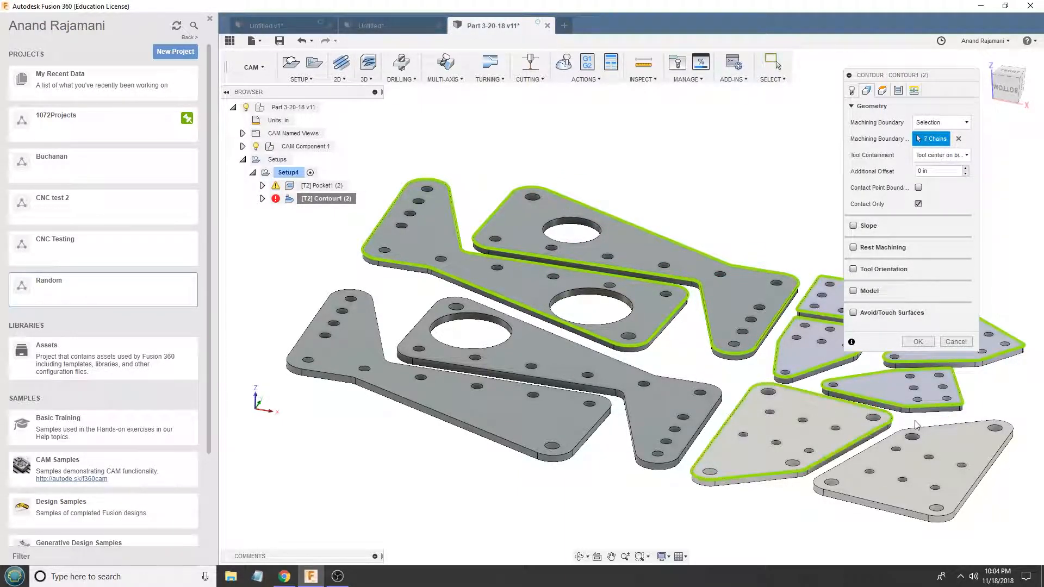
{"action": "left_click", "coordinate": [917, 429]}
{"action": "left_click", "coordinate": [640, 409]}
{"action": "left_click", "coordinate": [603, 440]}
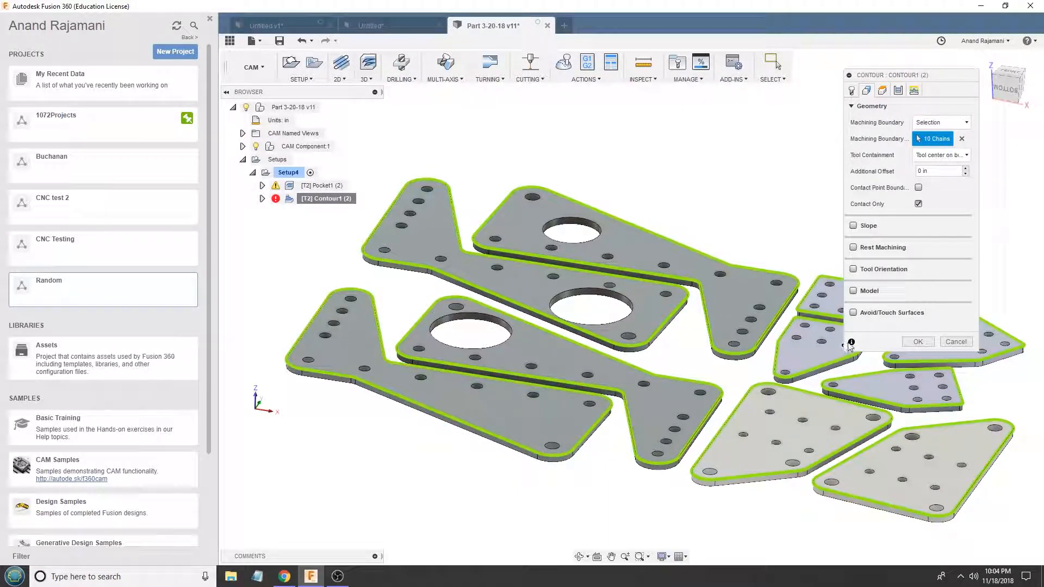
{"action": "left_click", "coordinate": [918, 342]}
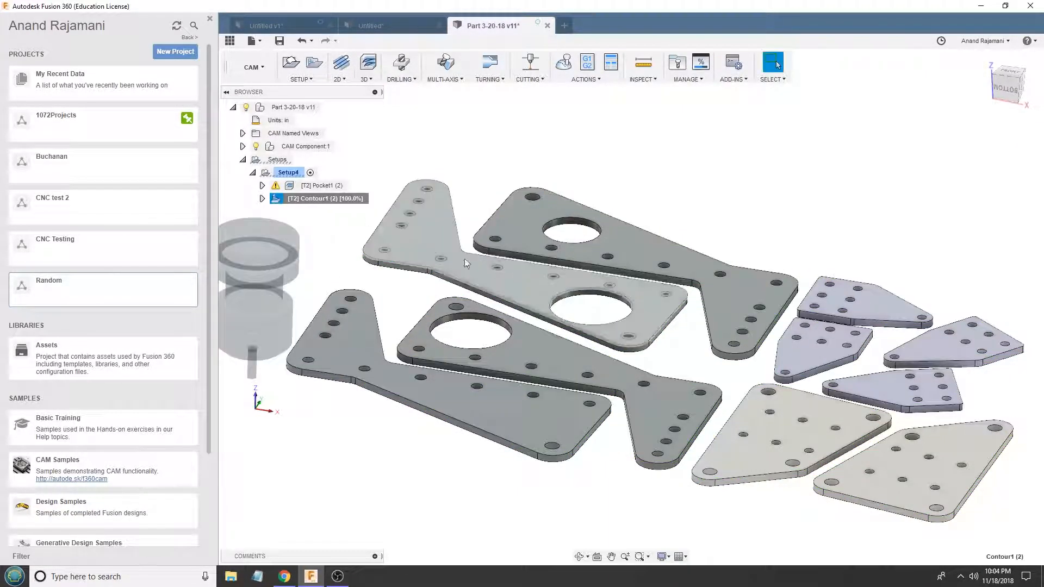
- Inspect the Pocket1 toolpath, looking closely at the helical entries in the small plate holes
{"action": "left_click", "coordinate": [318, 185]}
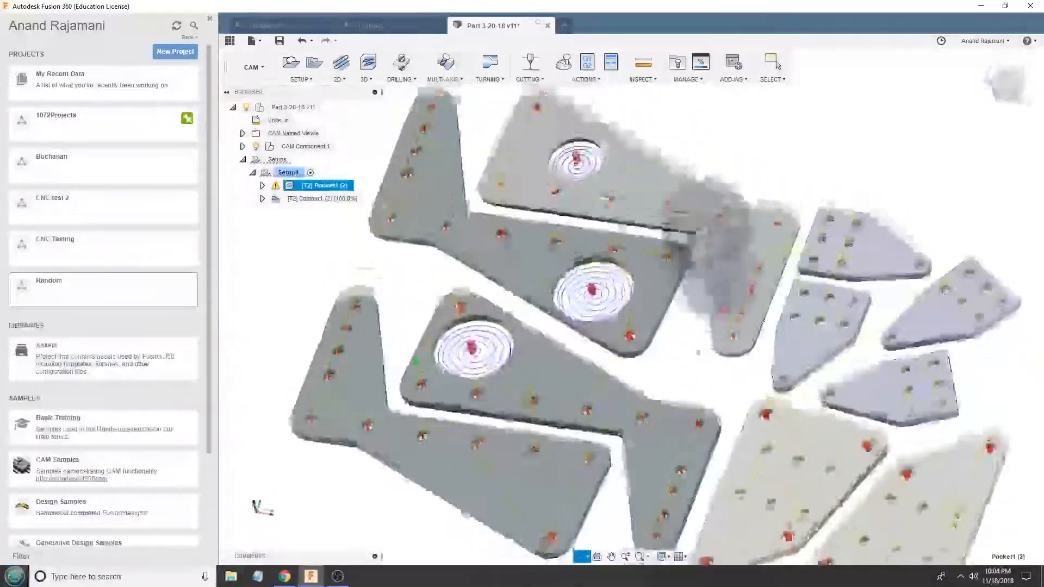
{"action": "middle_click_drag", "start_coordinate": [698, 352], "coordinate": [645, 319], "text": "shift"}
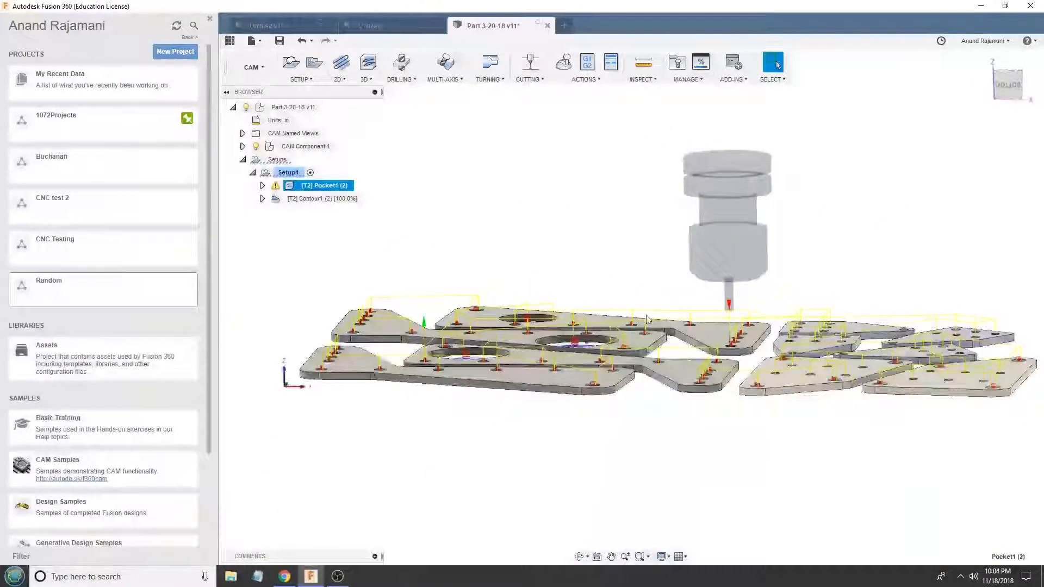
{"action": "scroll", "coordinate": [585, 375], "scroll_direction": "up", "scroll_amount": 5}
{"action": "middle_click_drag", "start_coordinate": [576, 369], "coordinate": [567, 410], "text": "shift"}
{"action": "scroll", "coordinate": [598, 389], "scroll_direction": "down", "scroll_amount": 5}
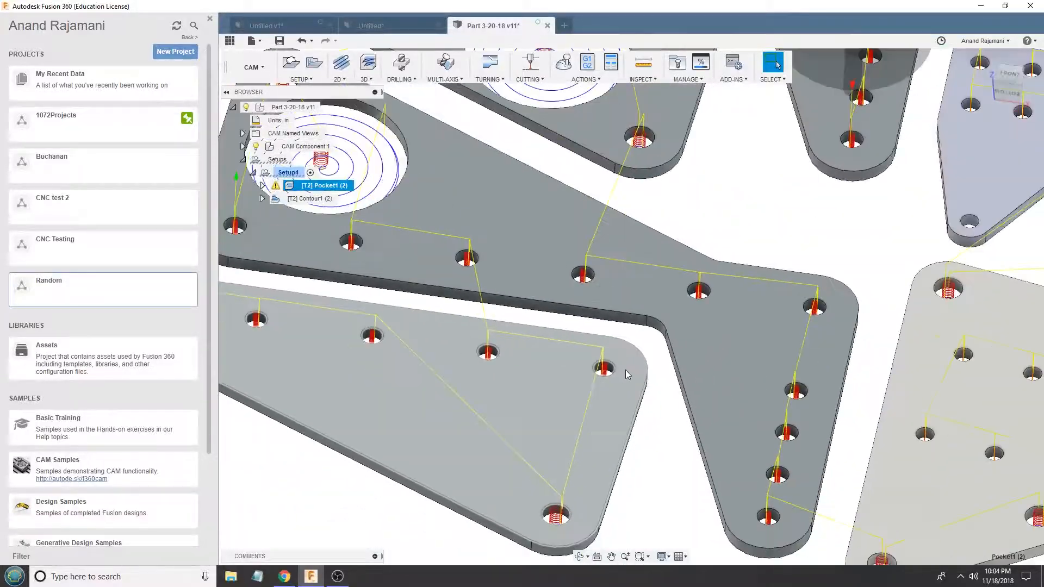
{"action": "scroll", "coordinate": [595, 360], "scroll_direction": "up", "scroll_amount": 10}
{"action": "scroll", "coordinate": [576, 386], "scroll_direction": "down", "scroll_amount": 10}
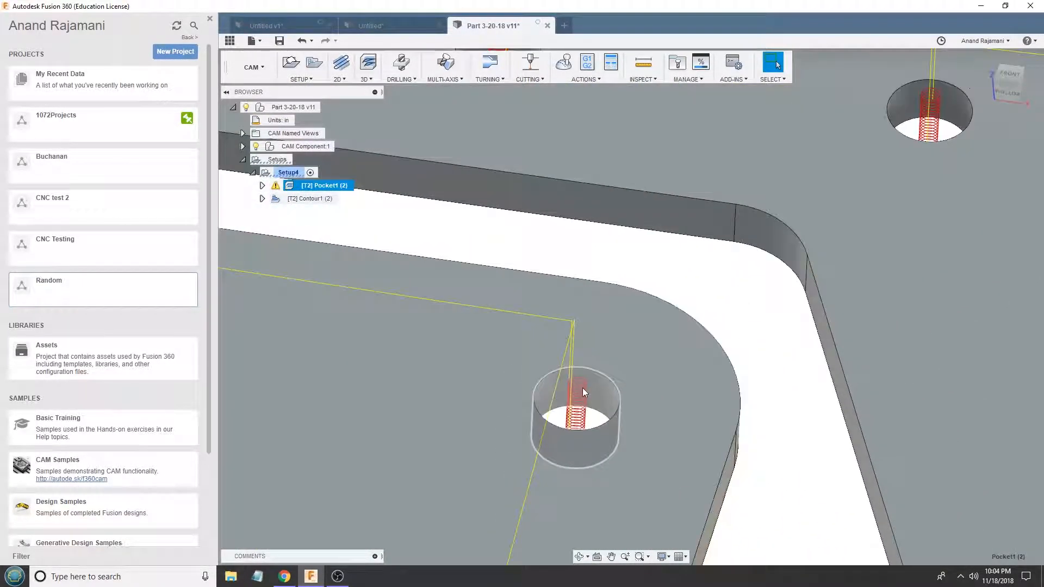
{"action": "mouse_move", "coordinate": [583, 392]}
{"action": "middle_mouse_down", "text": "shift"}
{"action": "mouse_move", "coordinate": [595, 345]}
{"action": "mouse_move", "coordinate": [592, 380]}
{"action": "middle_mouse_up", "text": "shift"}
{"action": "scroll", "coordinate": [592, 380], "scroll_direction": "down", "scroll_amount": 6}
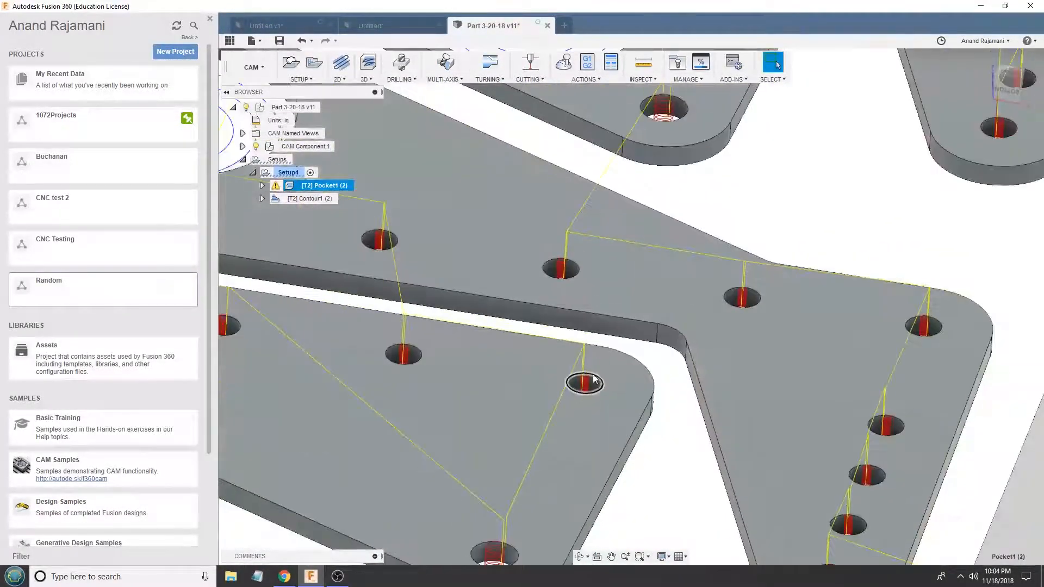
{"action": "scroll", "coordinate": [446, 323], "scroll_direction": "down", "scroll_amount": 4}
- Examine how the Pocket1 toolpath clears the large circular cutouts and moves between the plates
{"action": "scroll", "coordinate": [481, 307], "scroll_direction": "up", "scroll_amount": 3}
{"action": "scroll", "coordinate": [533, 185], "scroll_direction": "up", "scroll_amount": 6}
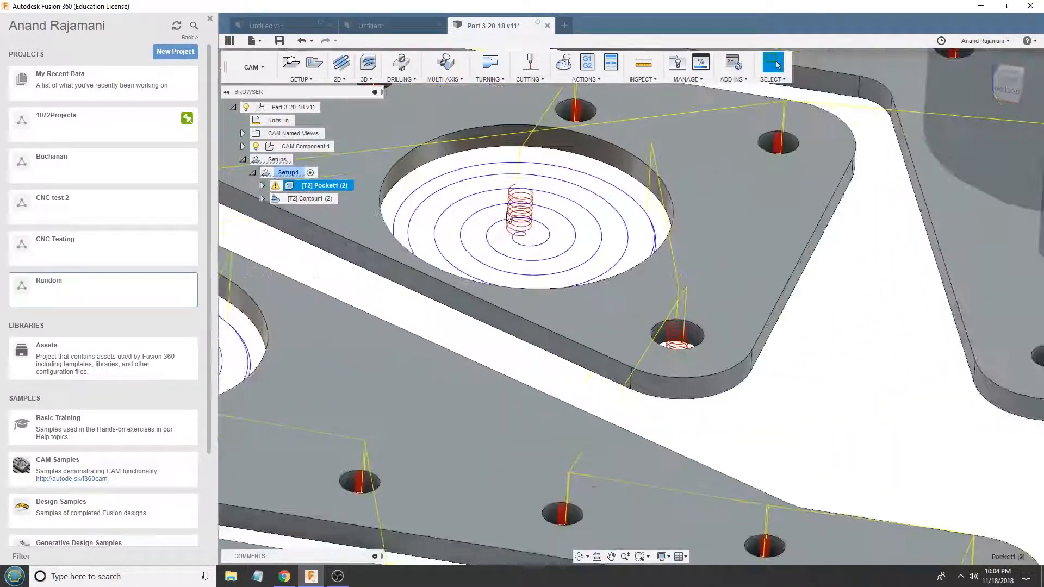
{"action": "scroll", "coordinate": [514, 216], "scroll_direction": "down", "scroll_amount": 2}
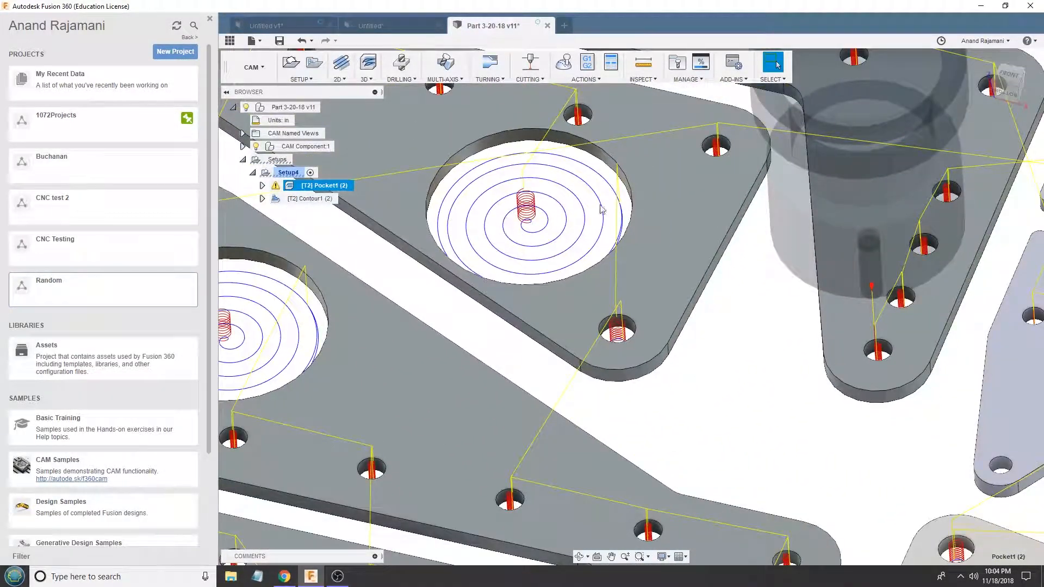
{"action": "mouse_move", "coordinate": [559, 216]}
{"action": "middle_mouse_down", "text": "shift"}
{"action": "mouse_move", "coordinate": [494, 209]}
{"action": "mouse_move", "coordinate": [483, 192]}
{"action": "mouse_move", "coordinate": [544, 224]}
{"action": "mouse_move", "coordinate": [557, 218]}
{"action": "middle_mouse_up", "text": "shift"}
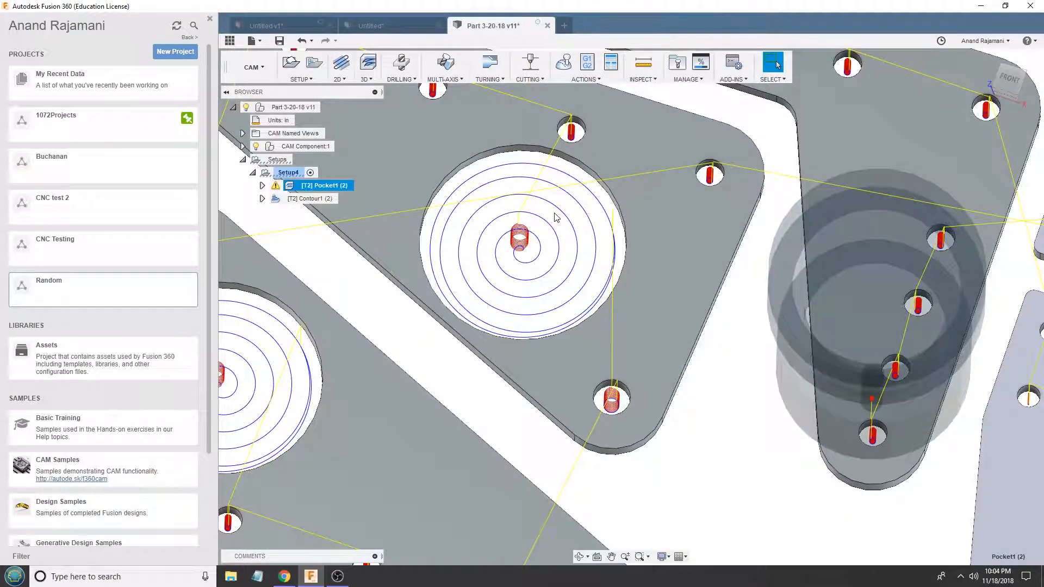
{"action": "scroll", "coordinate": [532, 227], "scroll_direction": "down", "scroll_amount": 6}
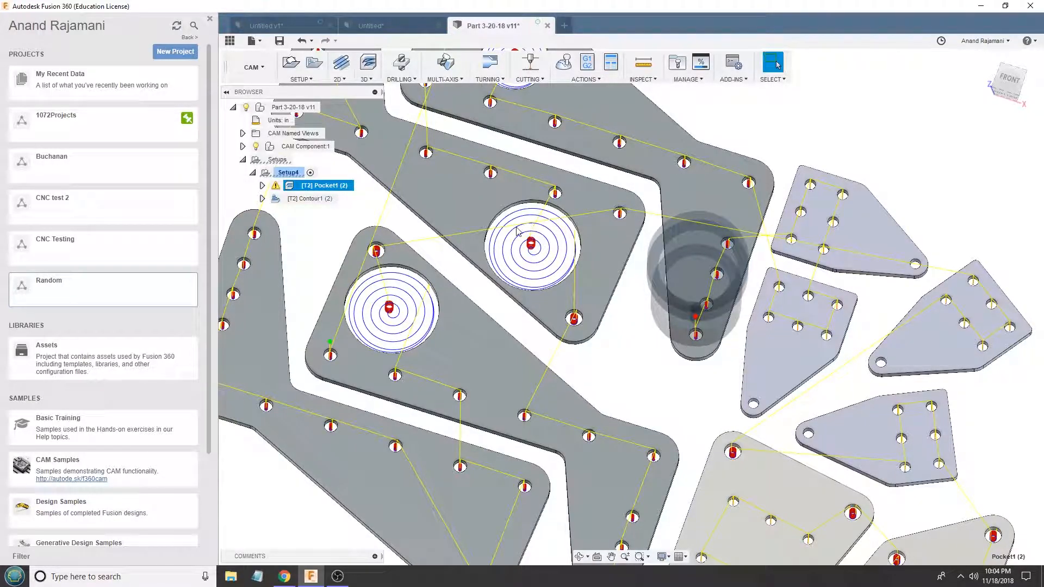
{"action": "scroll", "coordinate": [530, 232], "scroll_direction": "down", "scroll_amount": 4}
{"action": "middle_click_drag", "start_coordinate": [530, 232], "coordinate": [537, 249], "text": "shift"}
{"action": "scroll", "coordinate": [537, 248], "scroll_direction": "up", "scroll_amount": 2}
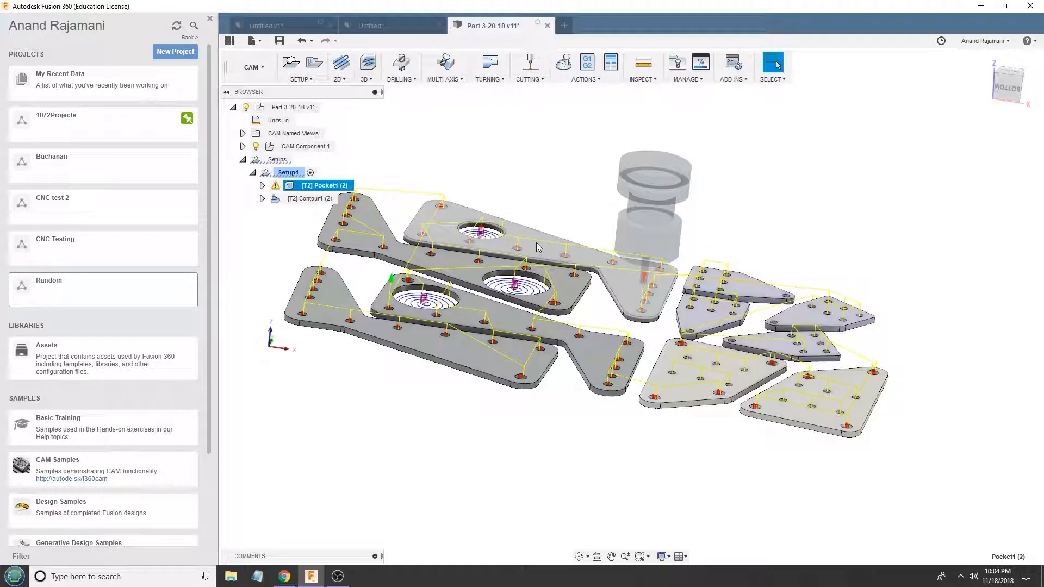
{"action": "mouse_move", "coordinate": [538, 248]}
{"action": "middle_mouse_down", "text": "shift"}
{"action": "mouse_move", "coordinate": [518, 210]}
{"action": "mouse_move", "coordinate": [530, 243]}
{"action": "middle_mouse_up", "text": "shift"}
{"action": "scroll", "coordinate": [564, 332], "scroll_direction": "up", "scroll_amount": 3}
{"action": "scroll", "coordinate": [564, 332], "scroll_direction": "up", "scroll_amount": 4}
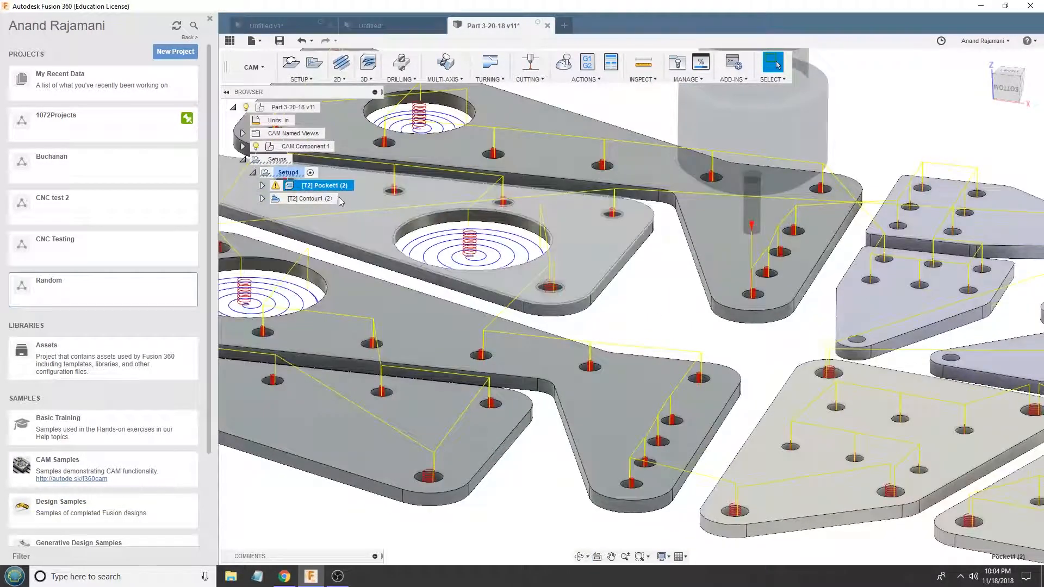
- Examine the Contour1 toolpath around the large circular cutouts
{"action": "left_click", "coordinate": [318, 198]}
{"action": "scroll", "coordinate": [618, 261], "scroll_direction": "down", "scroll_amount": 5}
{"action": "scroll", "coordinate": [494, 228], "scroll_direction": "up", "scroll_amount": 7}
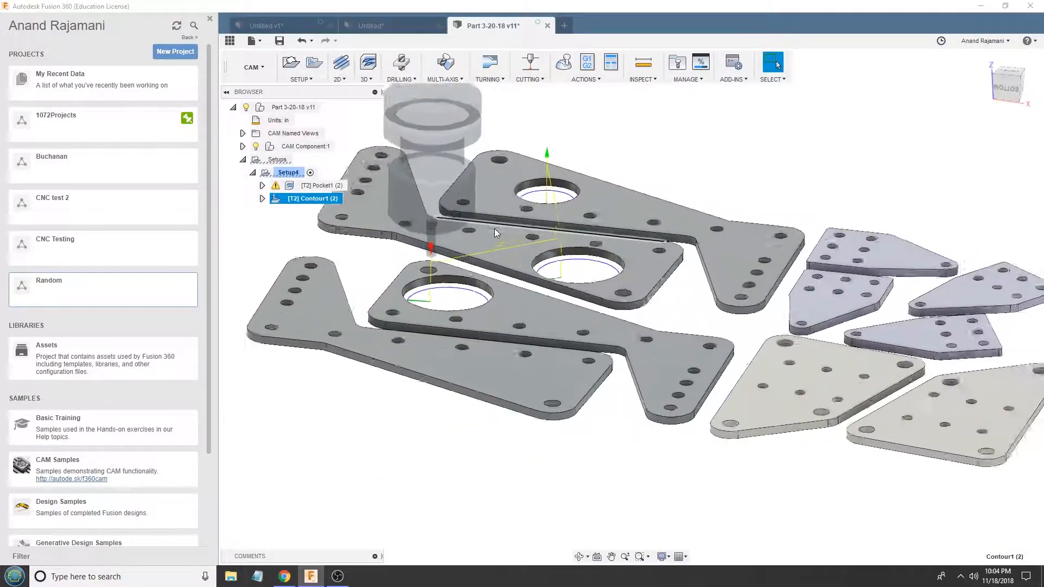
{"action": "scroll", "coordinate": [454, 354], "scroll_direction": "up", "scroll_amount": 2}
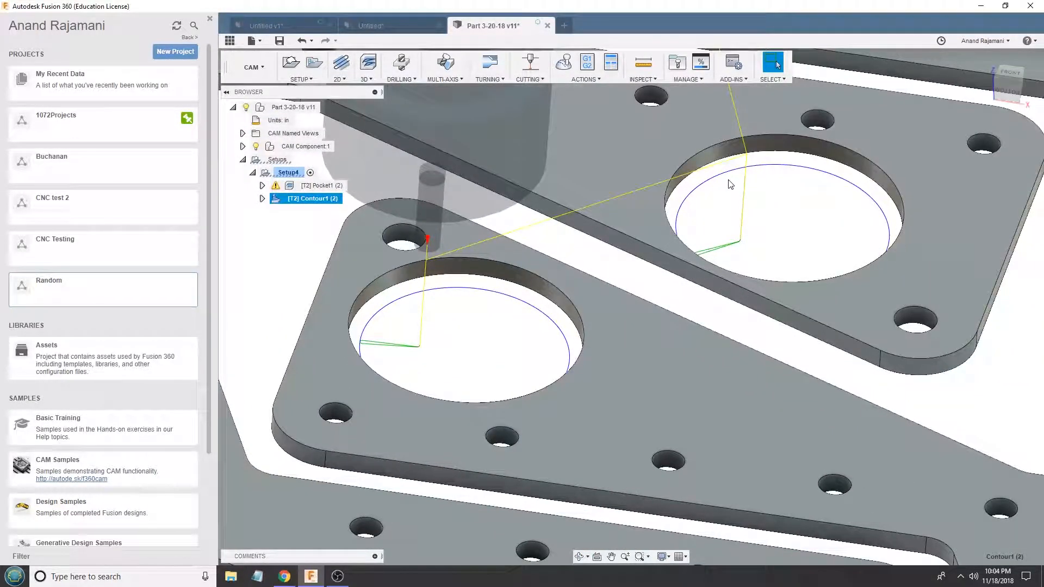
{"action": "scroll", "coordinate": [726, 184], "scroll_direction": "down", "scroll_amount": 3}
- Simulate all of Setup4's operations, check the machining statistics, play the simulation briefly and close it
{"action": "left_click", "coordinate": [288, 173]}
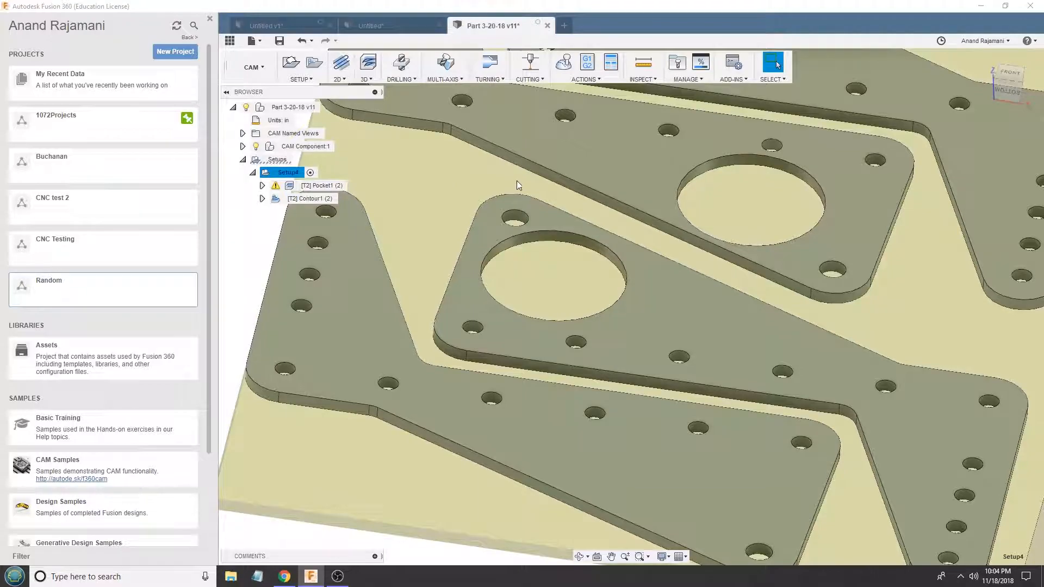
{"action": "scroll", "coordinate": [516, 181], "scroll_direction": "down", "scroll_amount": 5}
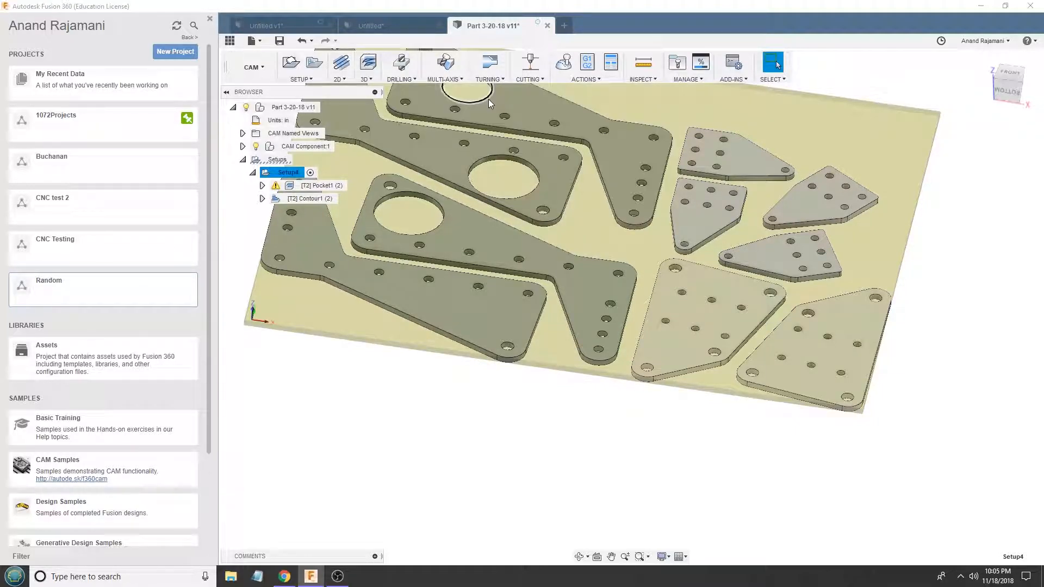
{"action": "left_click", "coordinate": [565, 63]}
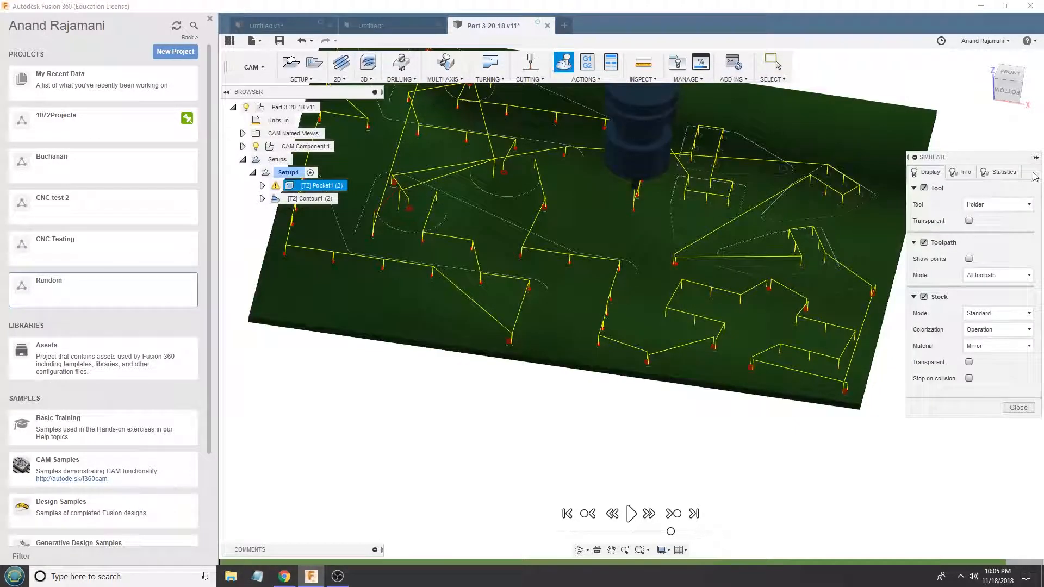
{"action": "left_click", "coordinate": [1011, 173]}
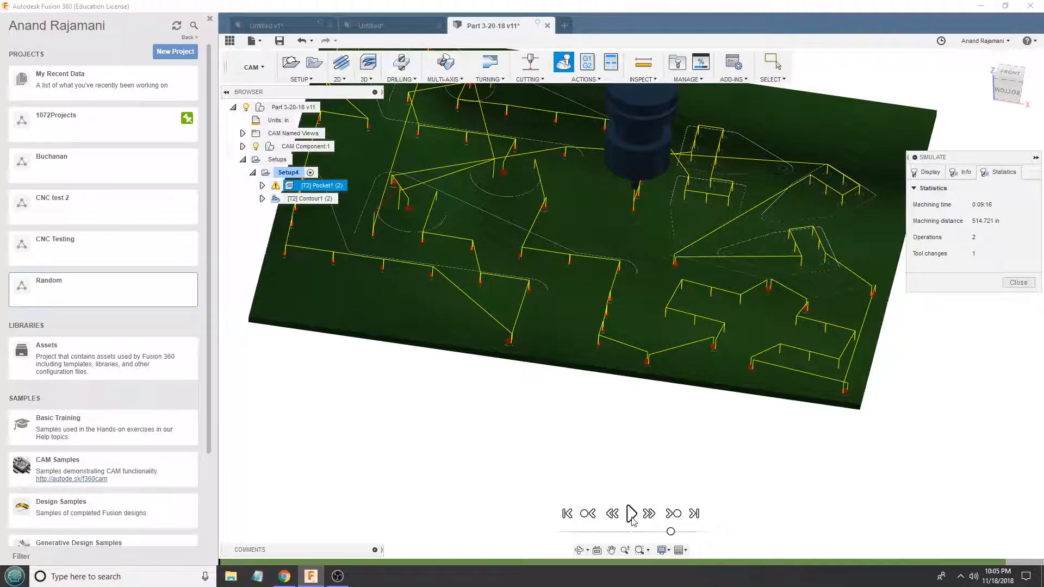
{"action": "left_click", "coordinate": [631, 514]}
{"action": "left_click", "coordinate": [1016, 282]}
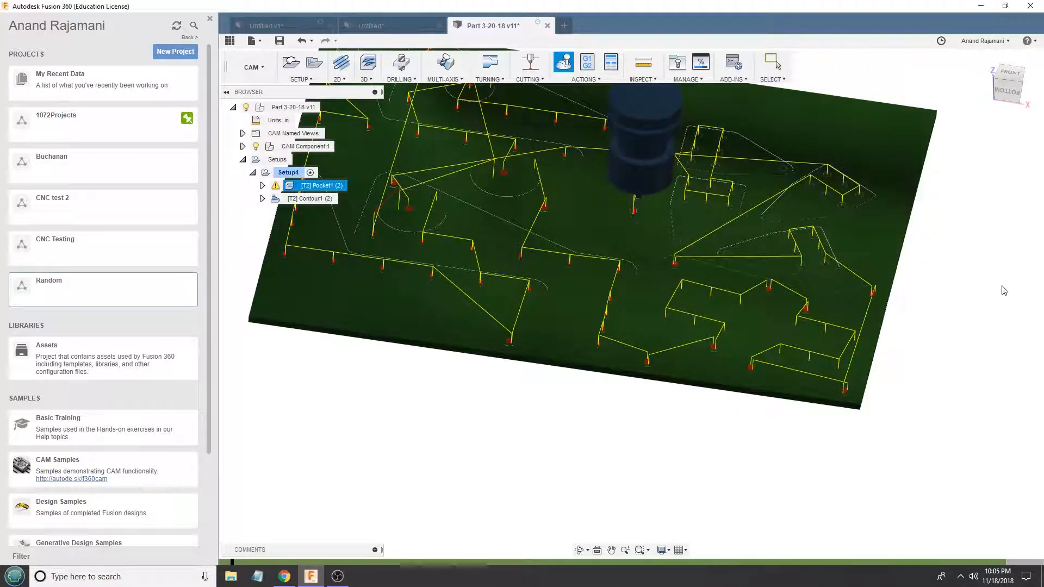
- Add the router template's operations to Setup4 and delete the three drills, the adaptive and the first 2D contour
{"action": "right_click", "coordinate": [278, 176]}
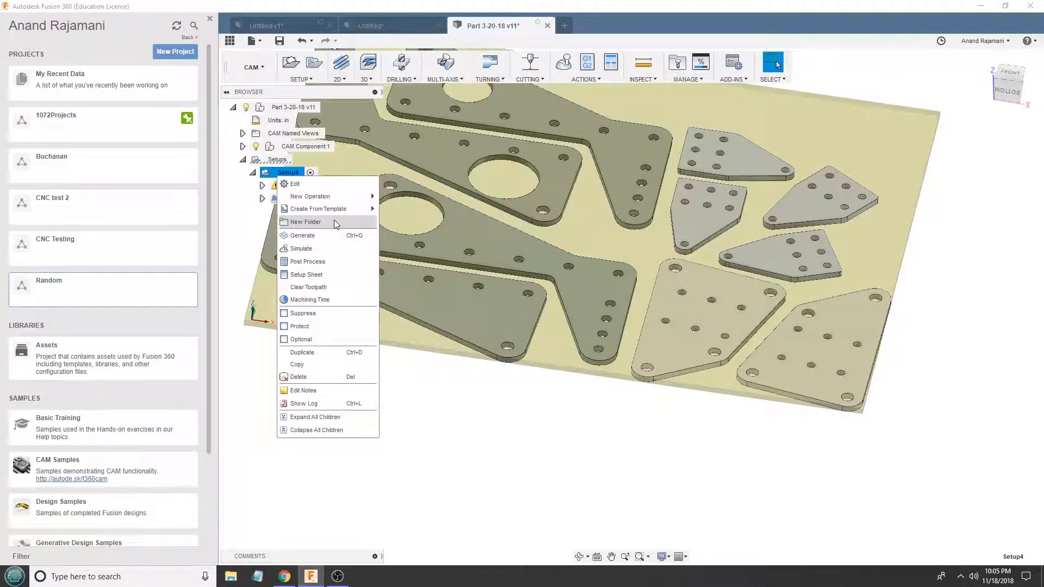
{"action": "mouse_move", "coordinate": [334, 212]}
{"action": "left_click", "coordinate": [418, 228]}
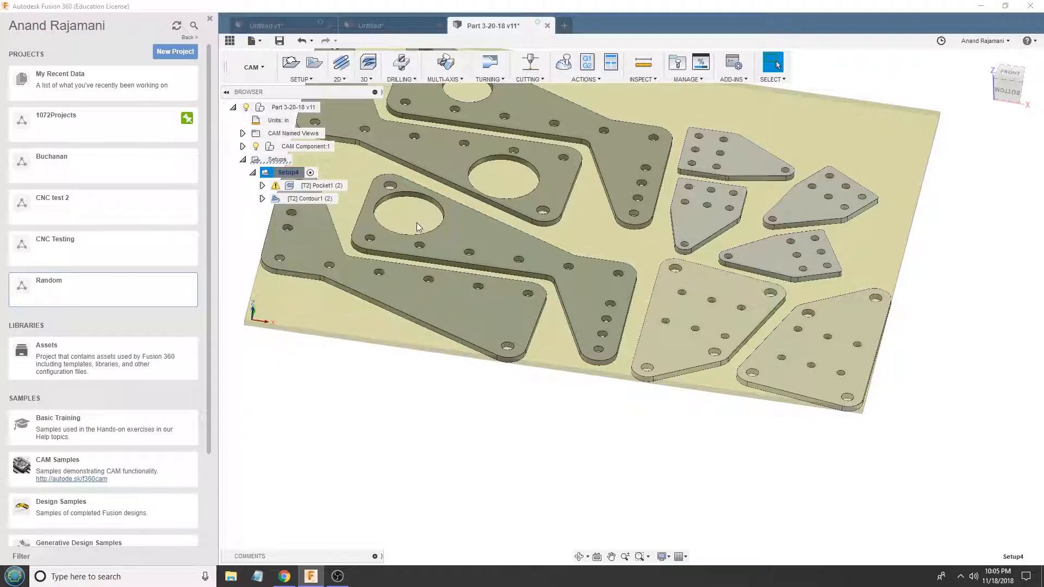
{"action": "left_click", "coordinate": [341, 214]}
{"action": "left_click", "coordinate": [328, 264], "text": "shift"}
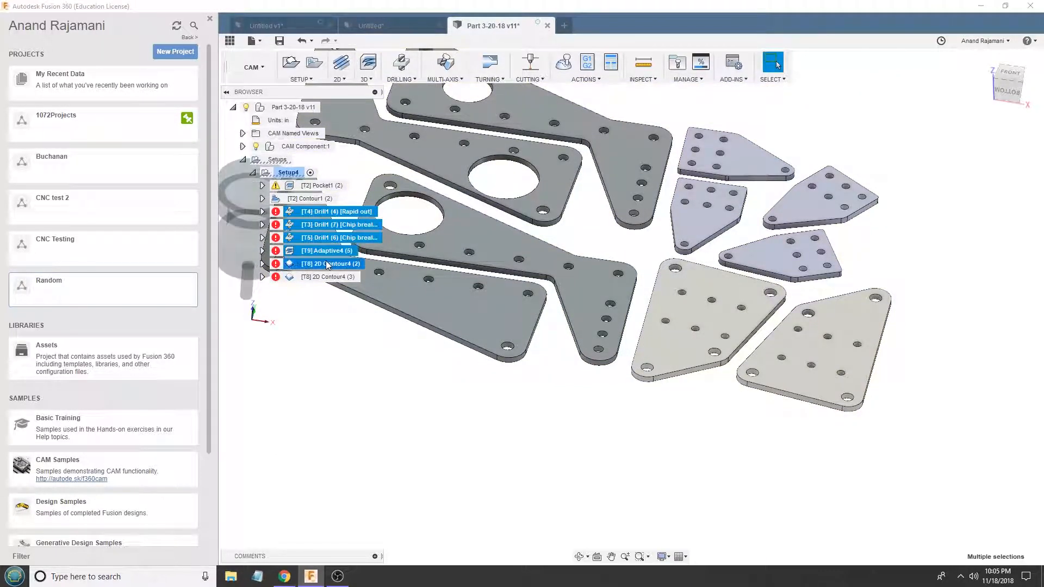
{"action": "key", "text": "Delete"}
- Edit the remaining 2D contour and assign it tool 2, the 0.153" flat Aluminum 4mm x 12mm Huhao endmill from the Cowin6090 library
{"action": "right_click", "coordinate": [305, 212]}
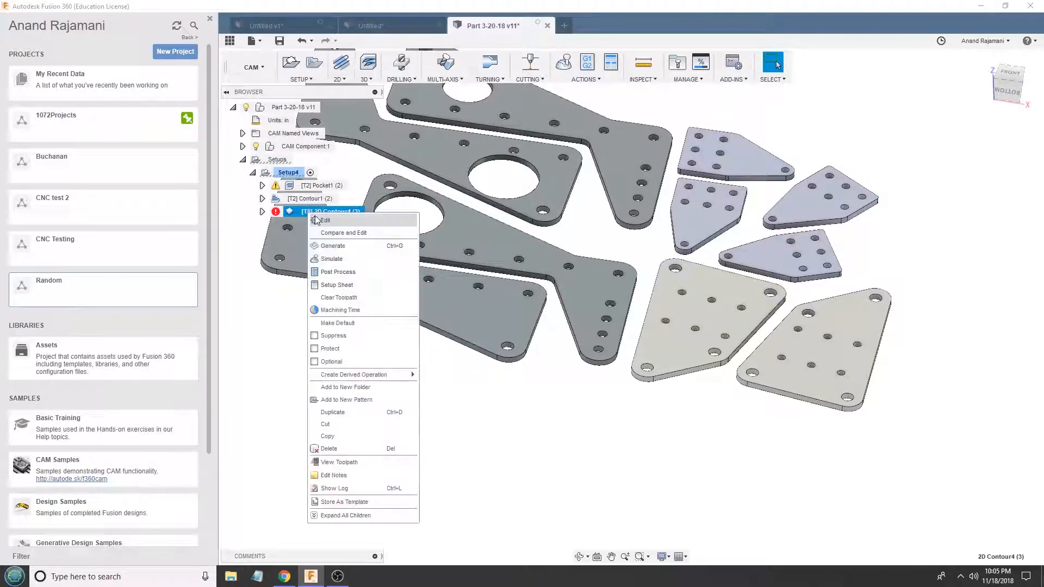
{"action": "left_click", "coordinate": [304, 219]}
{"action": "left_click", "coordinate": [922, 122]}
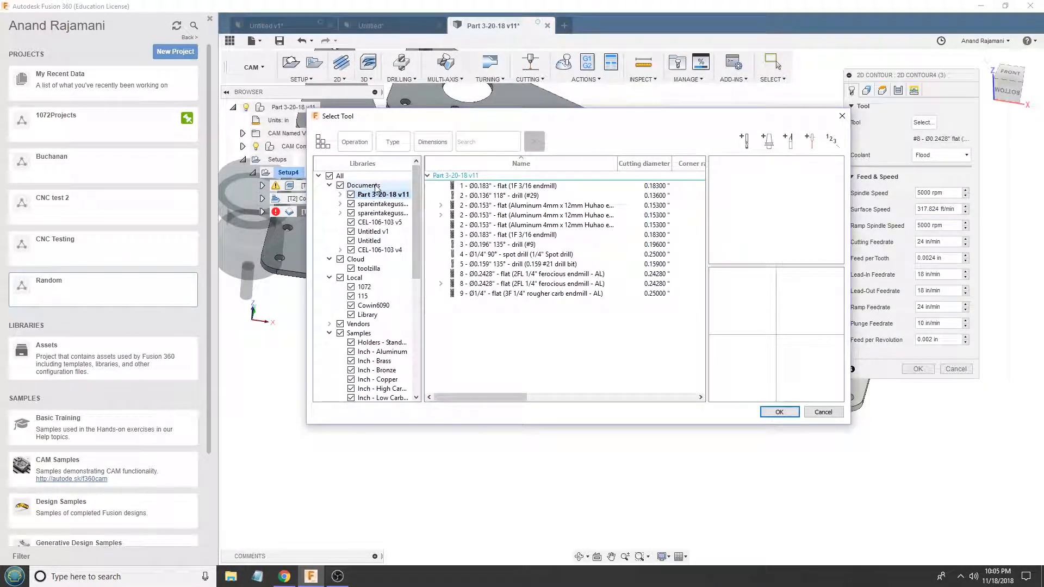
{"action": "left_click", "coordinate": [530, 211]}
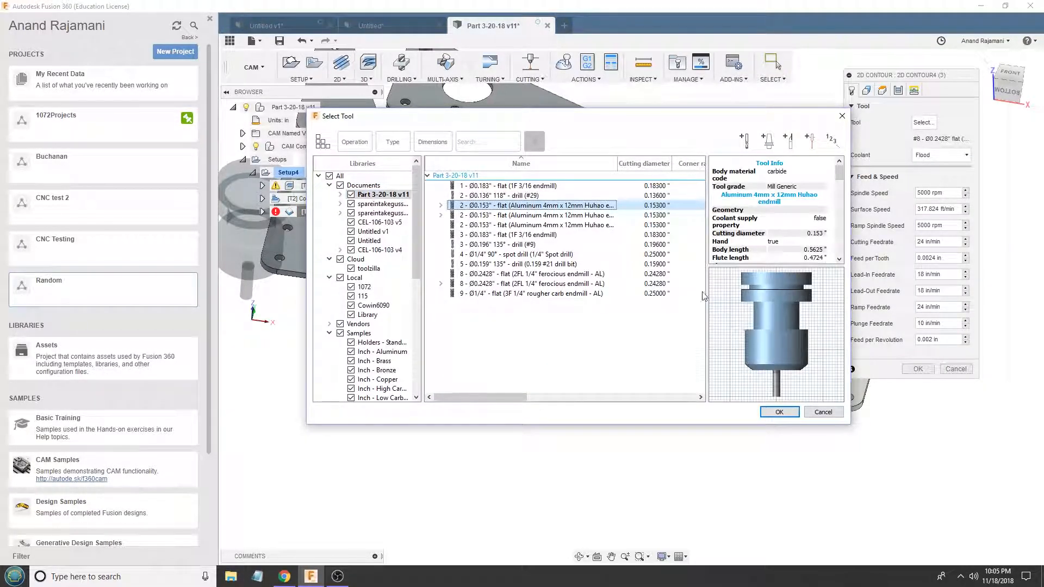
{"action": "left_click", "coordinate": [618, 225]}
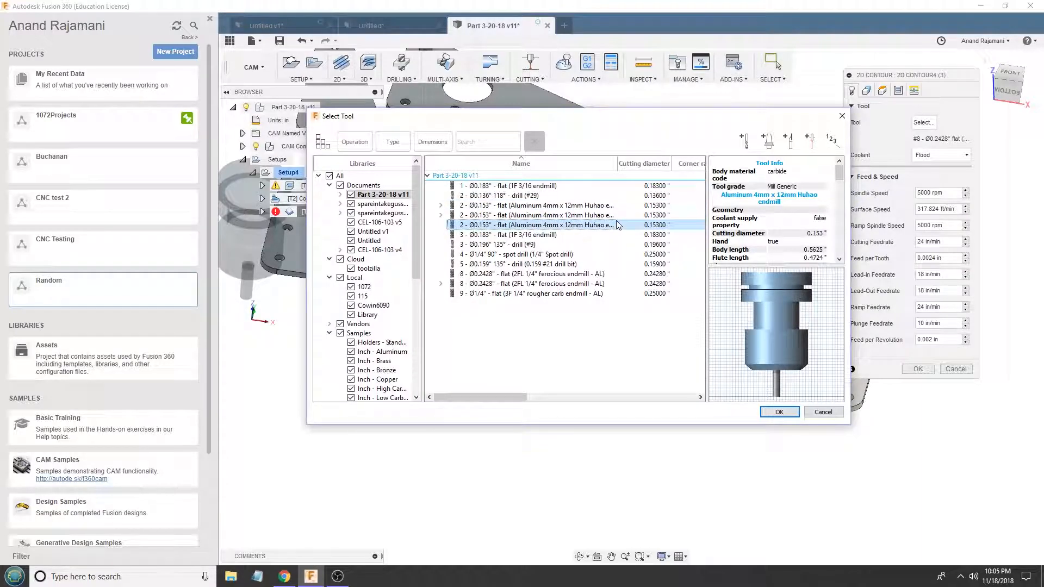
{"action": "left_click", "coordinate": [385, 306]}
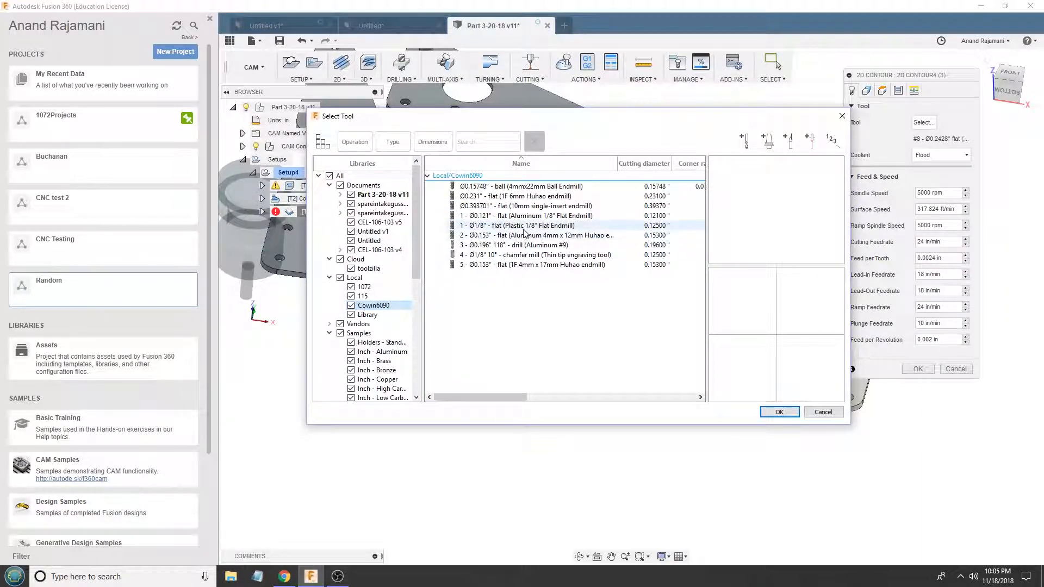
{"action": "left_click", "coordinate": [598, 234]}
{"action": "left_click", "coordinate": [778, 412]}
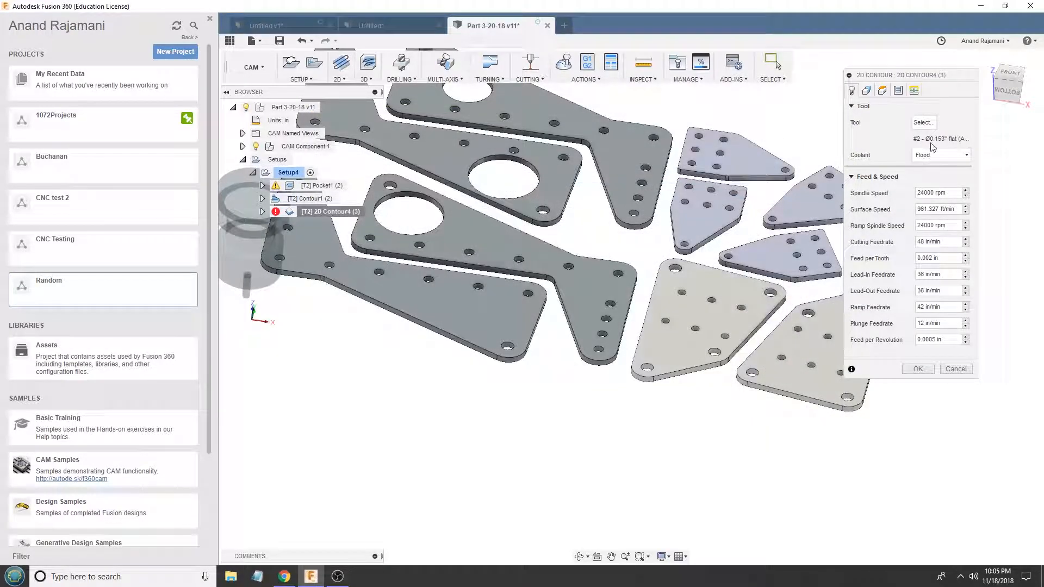
- Review the 2D contour's feed, passes and heights settings, and try to accept the operation without selecting any geometry
{"action": "middle_click_drag", "start_coordinate": [450, 241], "coordinate": [439, 213], "text": "shift"}
{"action": "scroll", "coordinate": [439, 214], "scroll_direction": "down", "scroll_amount": 3}
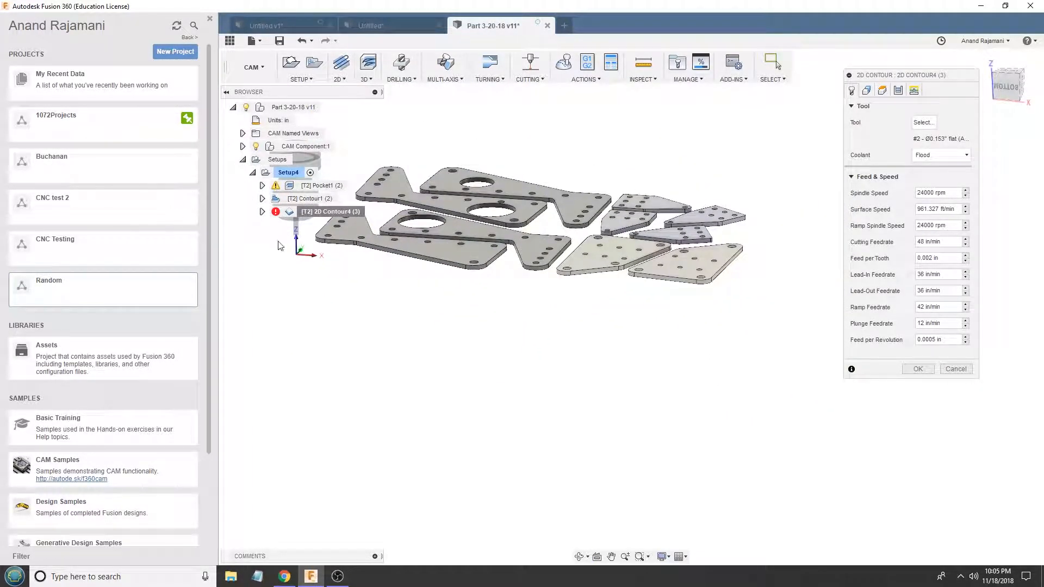
{"action": "scroll", "coordinate": [288, 246], "scroll_direction": "up", "scroll_amount": 2}
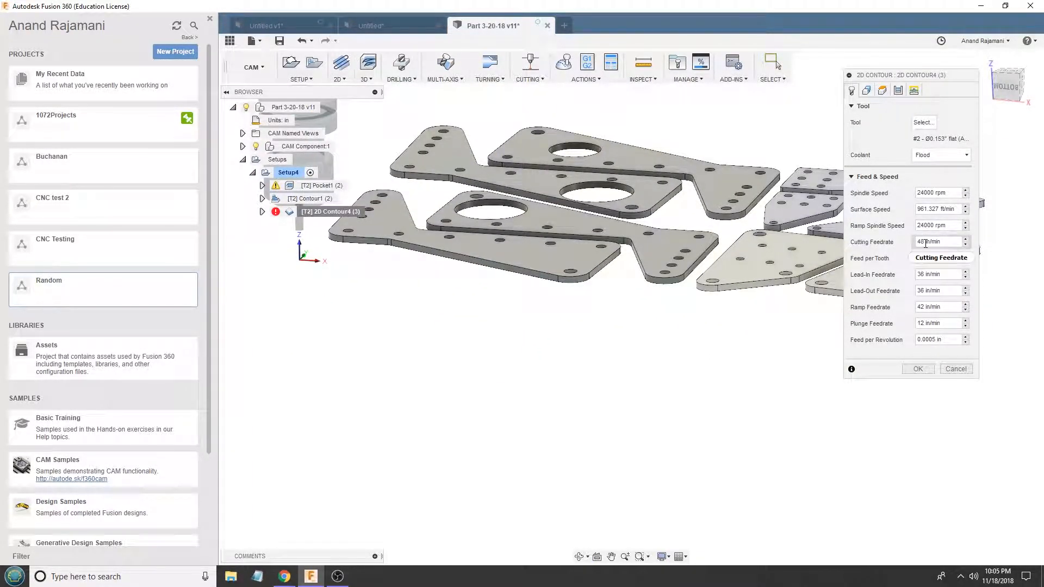
{"action": "left_click", "coordinate": [897, 90]}
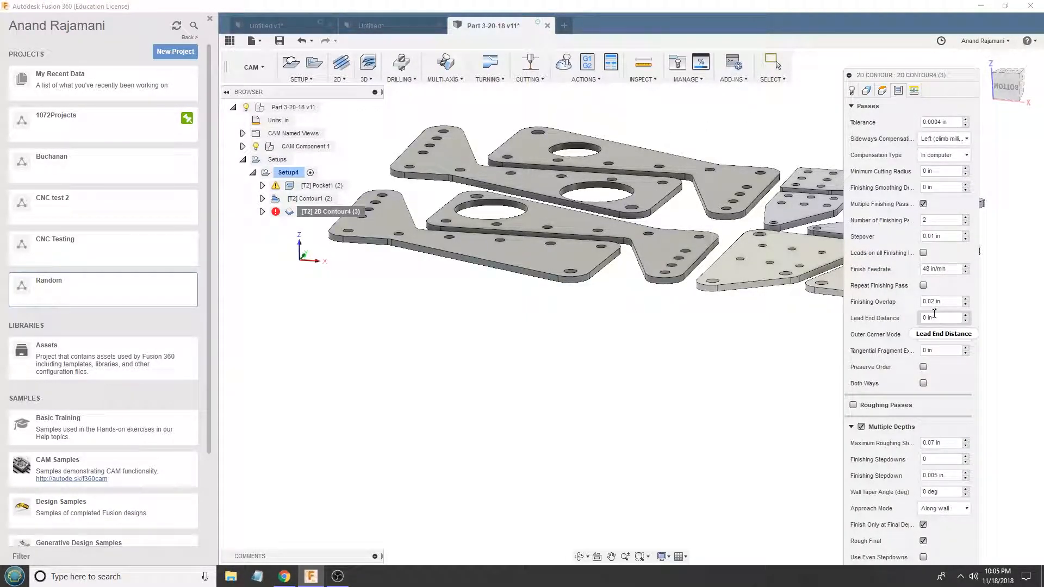
{"action": "left_click", "coordinate": [886, 94]}
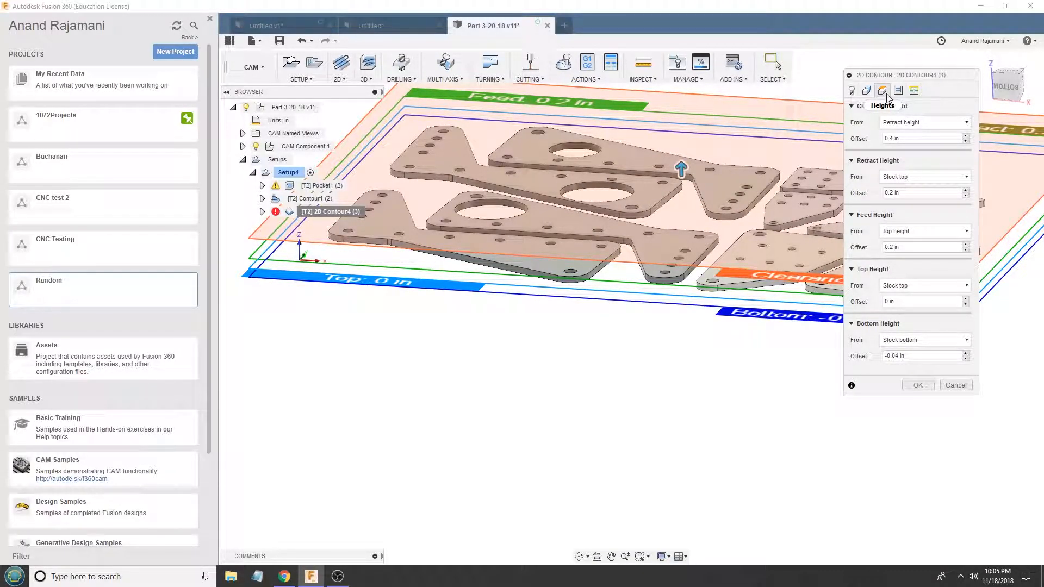
{"action": "left_click", "coordinate": [918, 385]}
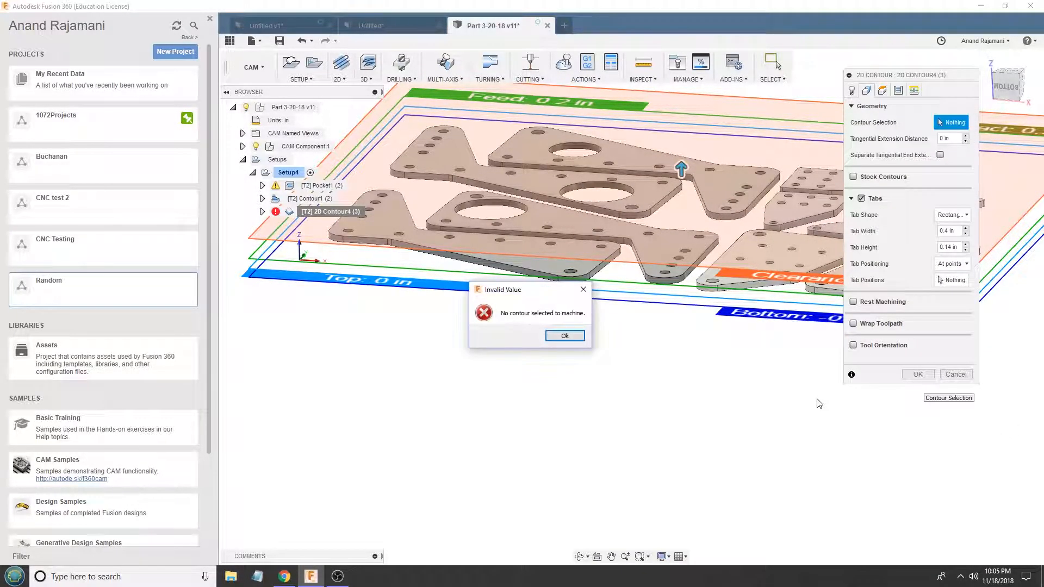
{"action": "left_click", "coordinate": [558, 336]}
- Select the outer outlines of all ten plates as the 2D contour's geometry and generate its toolpath
{"action": "left_click", "coordinate": [496, 264]}
{"action": "left_click", "coordinate": [638, 260]}
{"action": "left_click", "coordinate": [657, 208]}
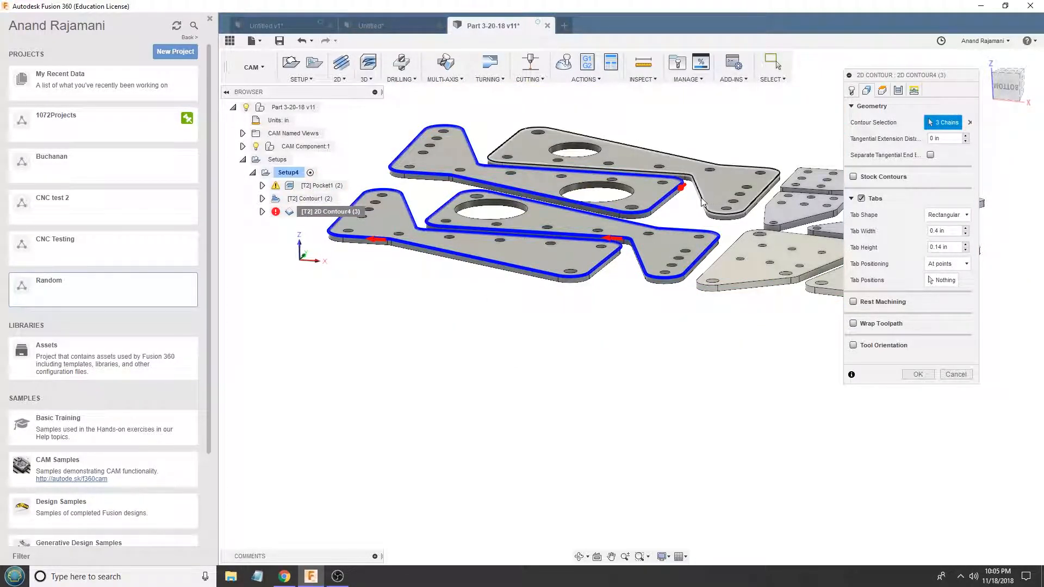
{"action": "left_click", "coordinate": [705, 201]}
{"action": "left_click", "coordinate": [783, 224]}
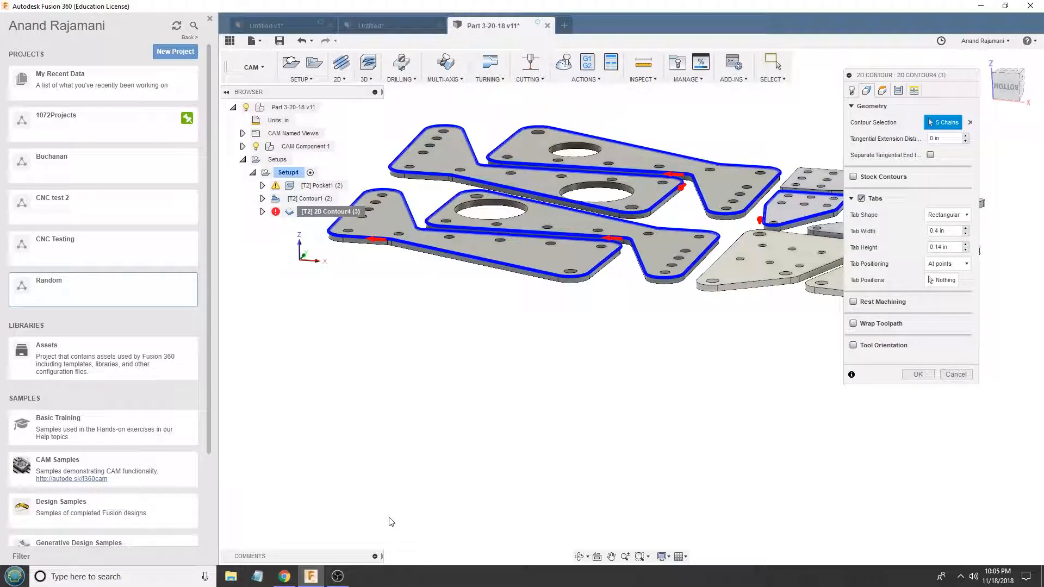
{"action": "left_click", "coordinate": [803, 188]}
{"action": "scroll", "coordinate": [559, 324], "scroll_direction": "down", "scroll_amount": 3}
{"action": "scroll", "coordinate": [750, 278], "scroll_direction": "up", "scroll_amount": 3}
{"action": "left_click", "coordinate": [753, 242]}
{"action": "left_click", "coordinate": [721, 257]}
{"action": "left_click", "coordinate": [710, 286]}
{"action": "left_click", "coordinate": [723, 308]}
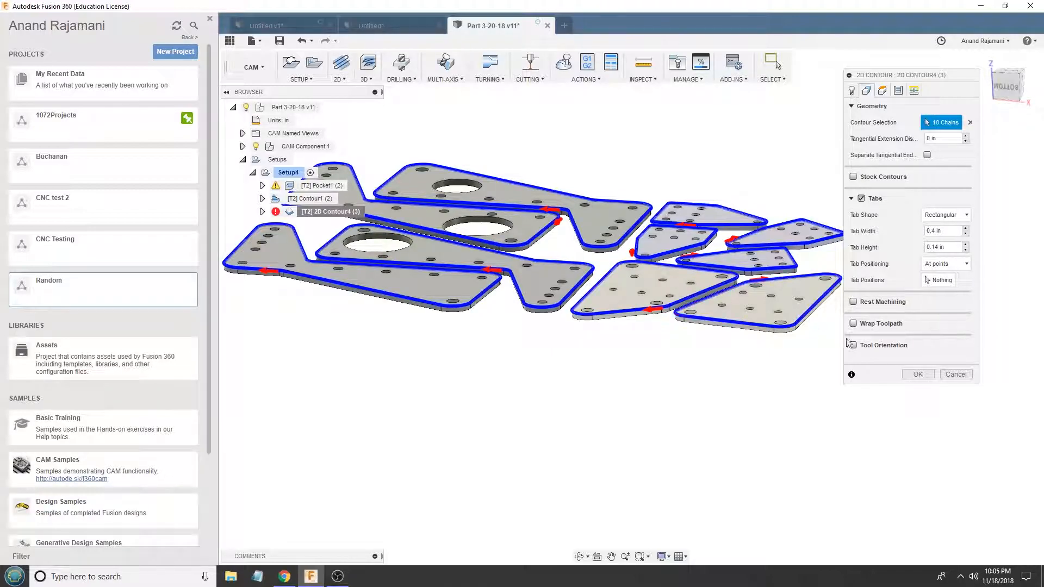
{"action": "left_click", "coordinate": [917, 374]}
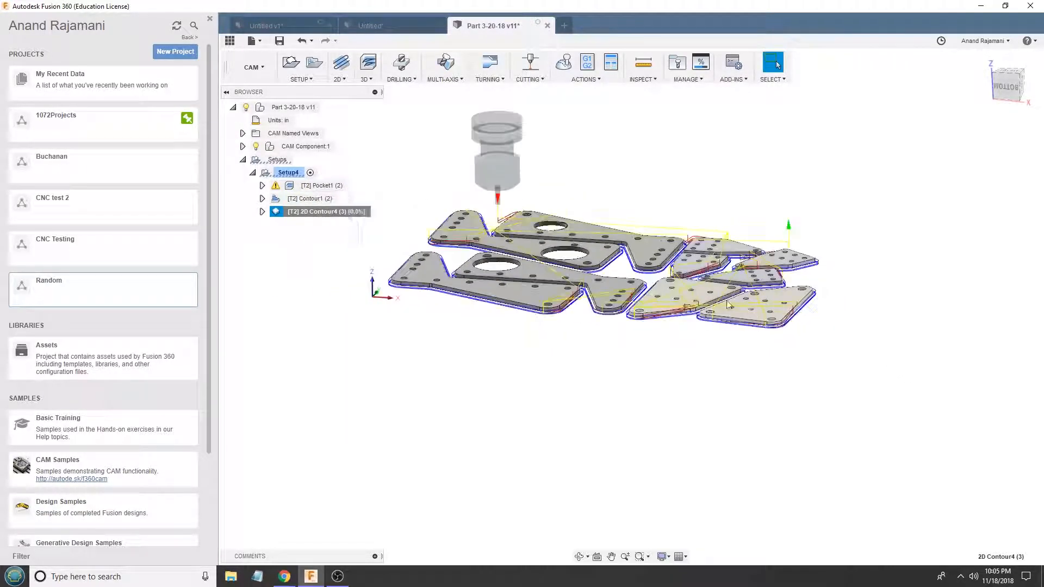
- Inspect the 2D contour toolpath, simulate all of Setup4's operations, check the machining statistics and close the simulation
{"action": "scroll", "coordinate": [530, 202], "scroll_direction": "up", "scroll_amount": 10}
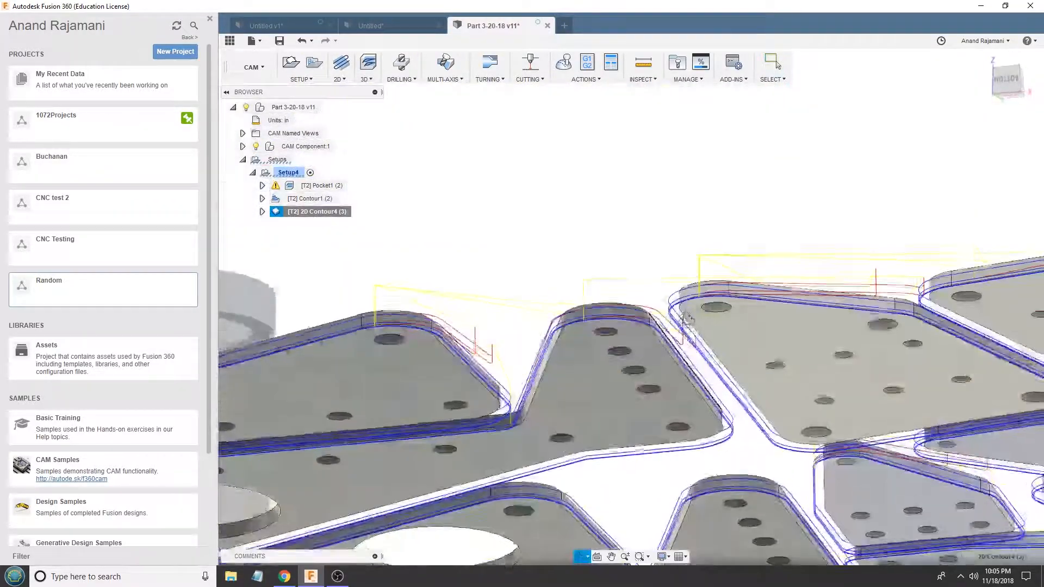
{"action": "middle_click_drag", "start_coordinate": [687, 319], "coordinate": [686, 389], "text": "shift"}
{"action": "left_click", "coordinate": [290, 172]}
{"action": "left_click", "coordinate": [587, 62]}
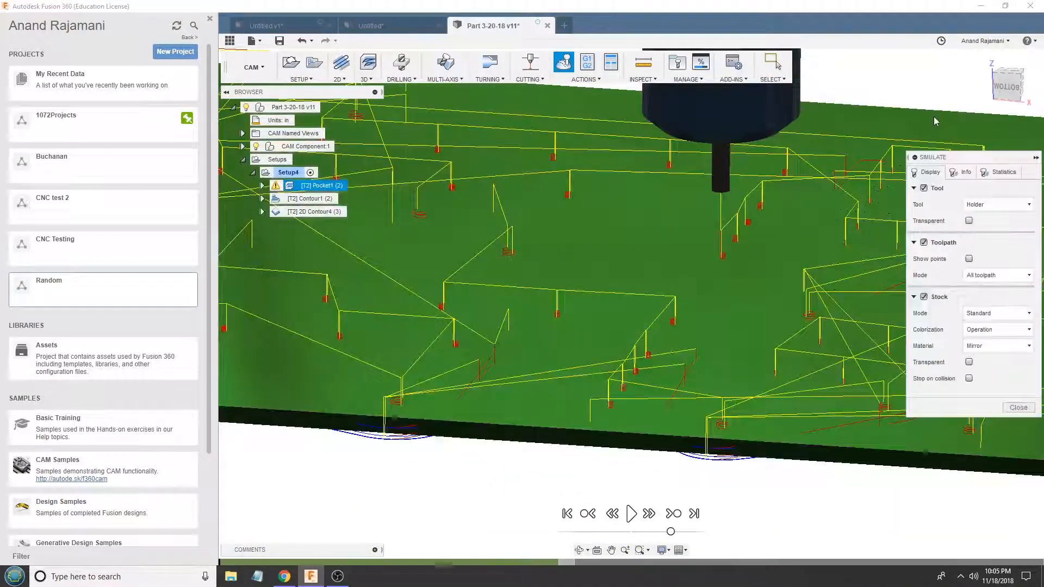
{"action": "left_click", "coordinate": [1003, 173]}
{"action": "left_click", "coordinate": [1018, 282]}
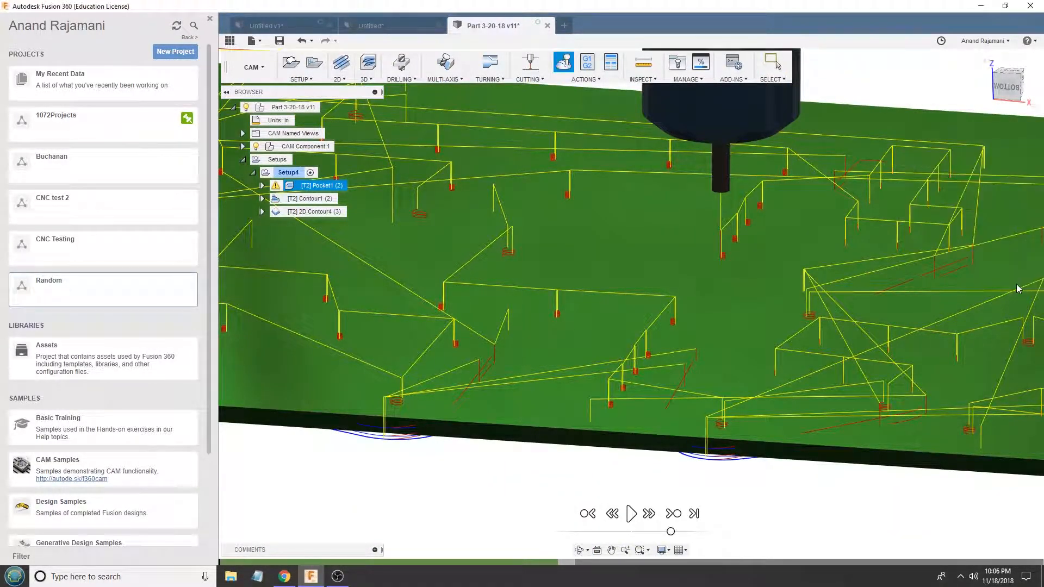
- Review the Pocket1, Contour1 and 2D Contour4 toolpaths one after another across the nested plates
{"action": "left_click", "coordinate": [326, 185]}
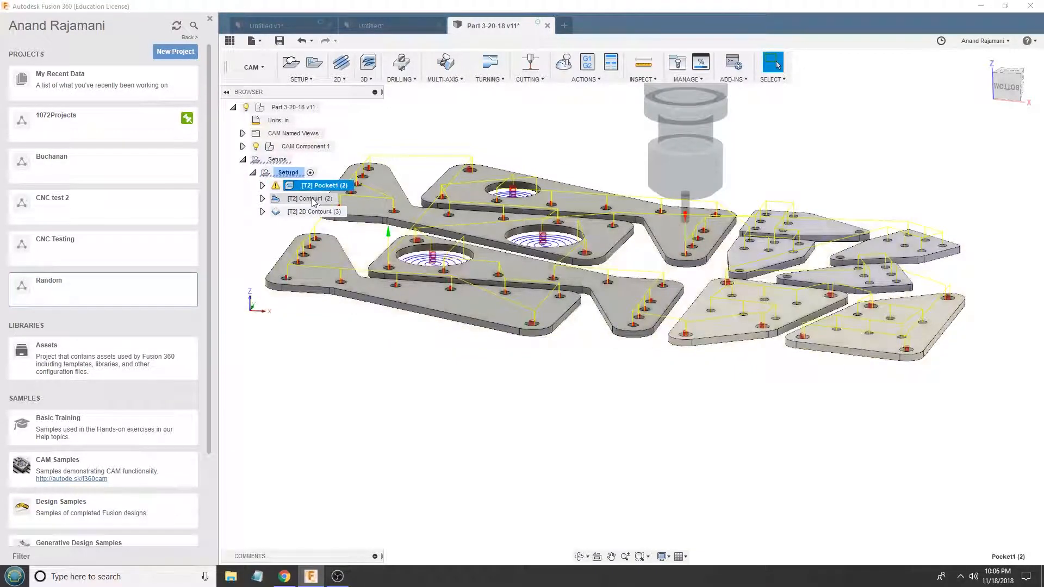
{"action": "left_click", "coordinate": [318, 198]}
{"action": "left_click", "coordinate": [318, 211]}
{"action": "scroll", "coordinate": [419, 203], "scroll_direction": "down", "scroll_amount": 2}
{"action": "middle_click_drag", "start_coordinate": [703, 200], "coordinate": [729, 262], "text": "shift"}
- Examine Pocket1's toolpath at the small holes of a light grey plate and check the radius of one small hole
{"action": "left_click", "coordinate": [317, 186]}
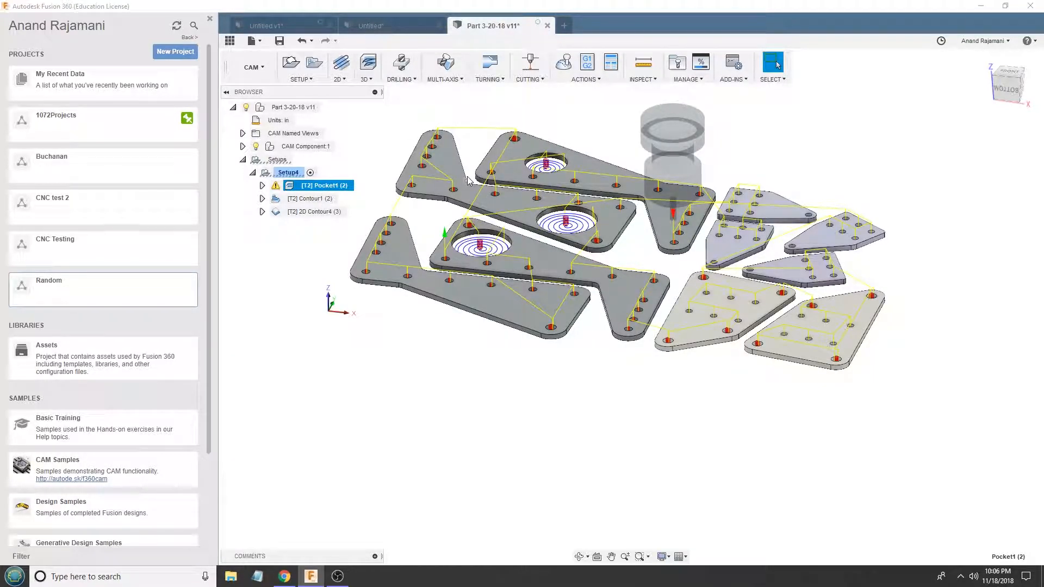
{"action": "scroll", "coordinate": [730, 327], "scroll_direction": "up", "scroll_amount": 8}
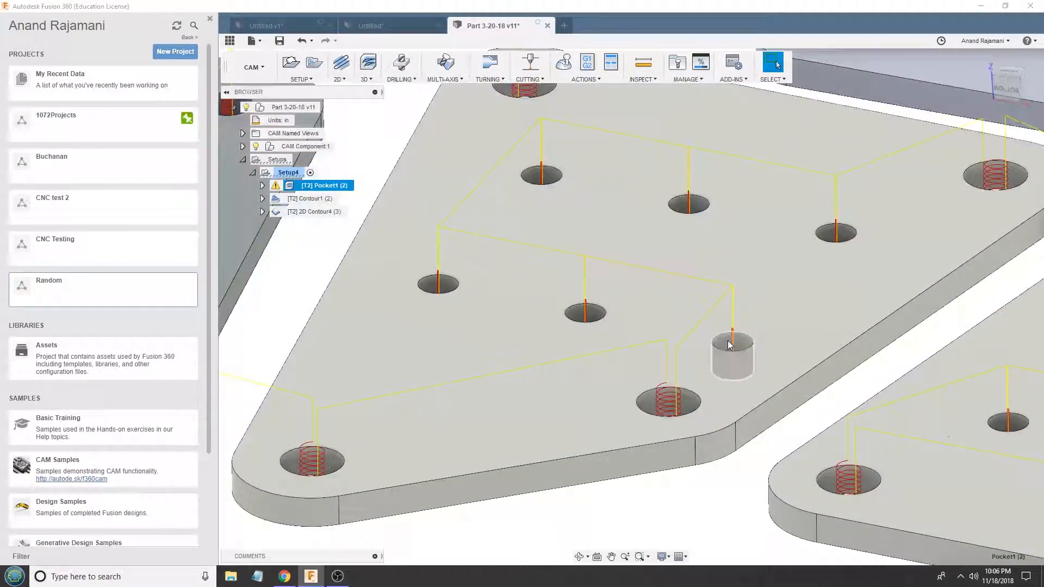
{"action": "scroll", "coordinate": [731, 340], "scroll_direction": "up", "scroll_amount": 8}
{"action": "scroll", "coordinate": [745, 310], "scroll_direction": "up", "scroll_amount": 5}
{"action": "left_click", "coordinate": [819, 428]}
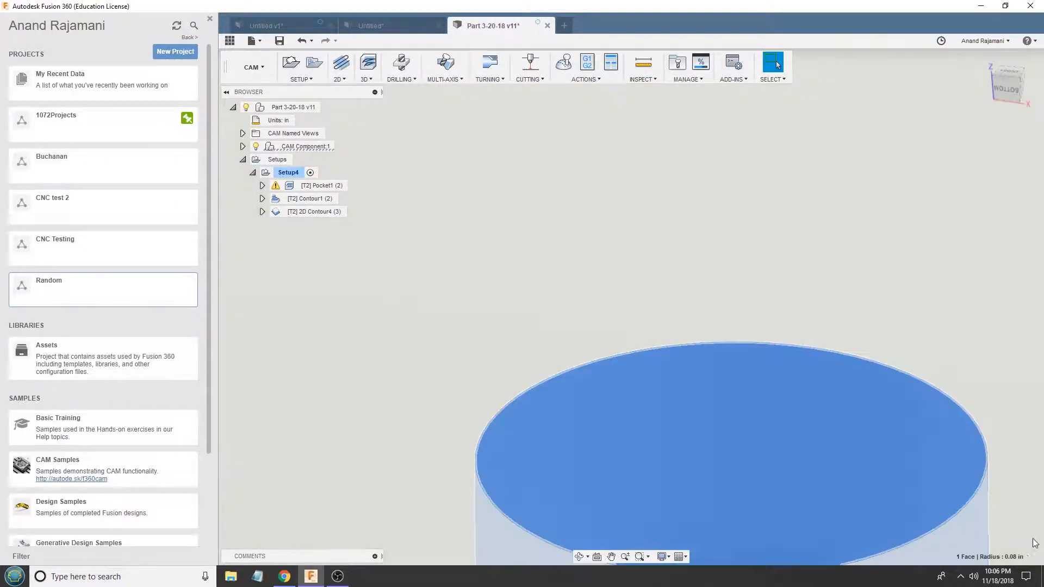
{"action": "scroll", "coordinate": [693, 397], "scroll_direction": "down", "scroll_amount": 2}
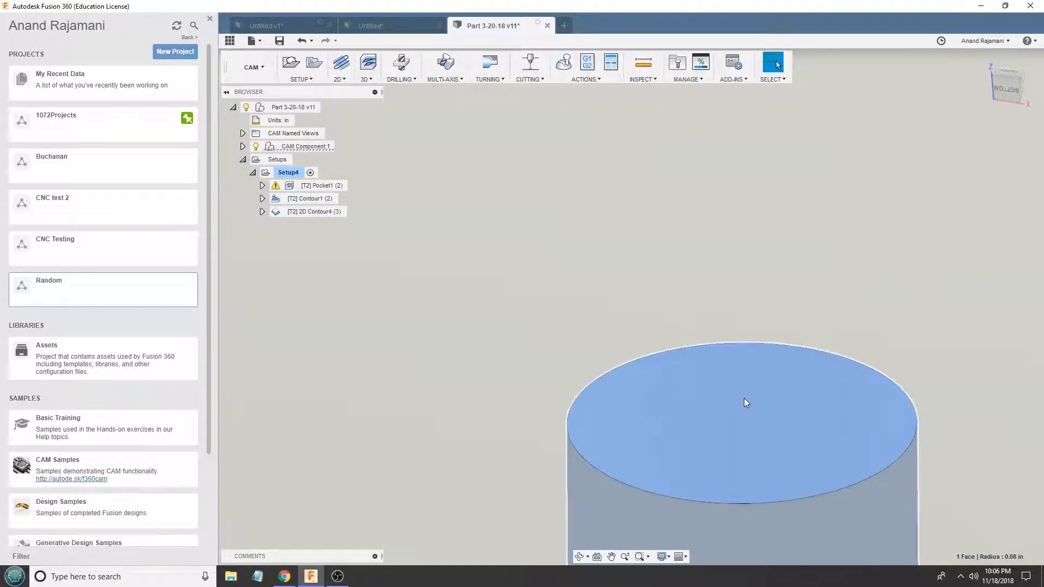
{"action": "scroll", "coordinate": [744, 405], "scroll_direction": "down", "scroll_amount": 1}
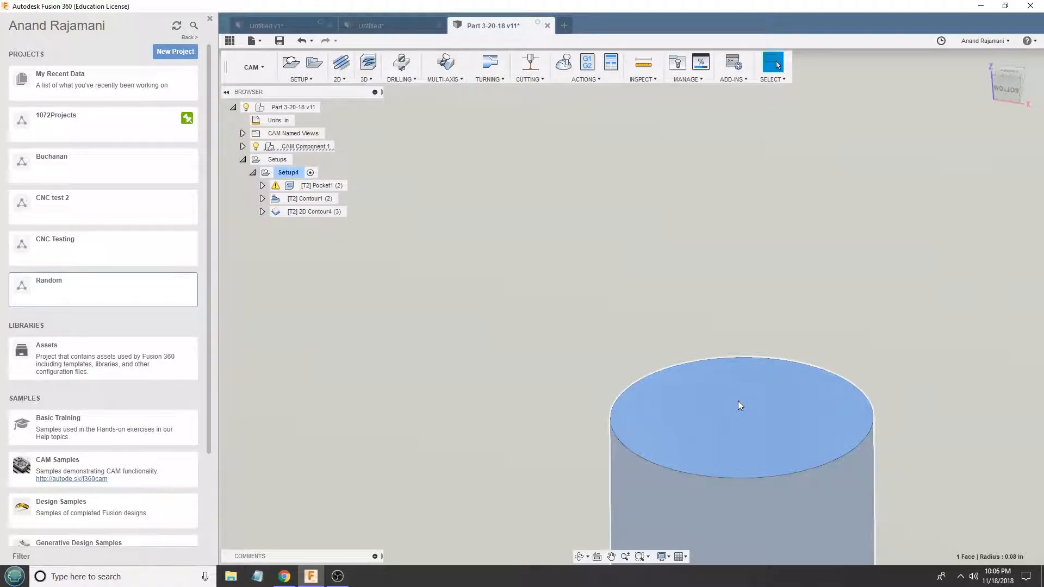
{"action": "scroll", "coordinate": [738, 405], "scroll_direction": "down", "scroll_amount": 4}
{"action": "scroll", "coordinate": [725, 368], "scroll_direction": "down", "scroll_amount": 4}
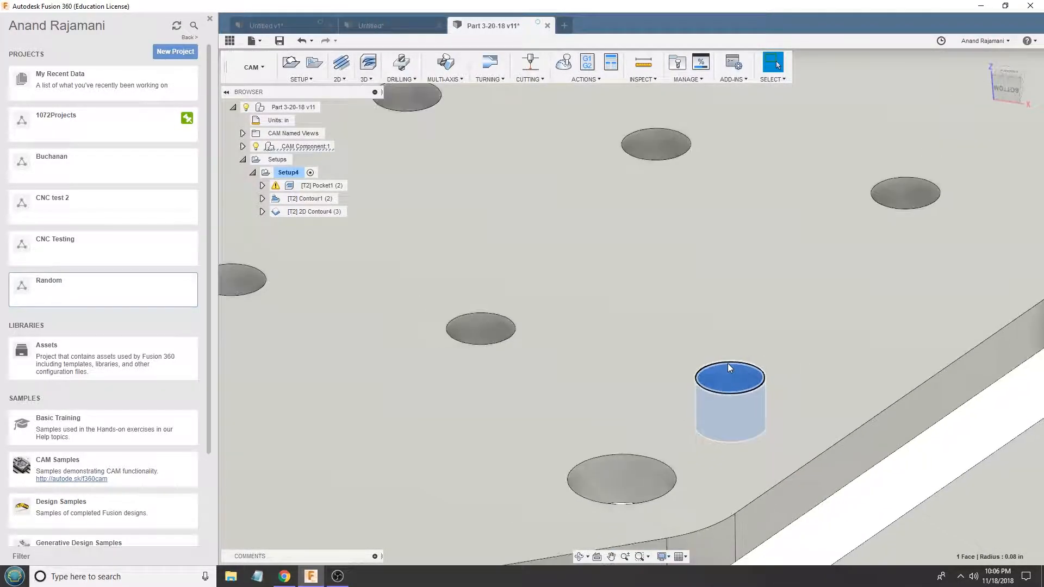
{"action": "scroll", "coordinate": [723, 368], "scroll_direction": "up", "scroll_amount": 6}
{"action": "left_click", "coordinate": [712, 381]}
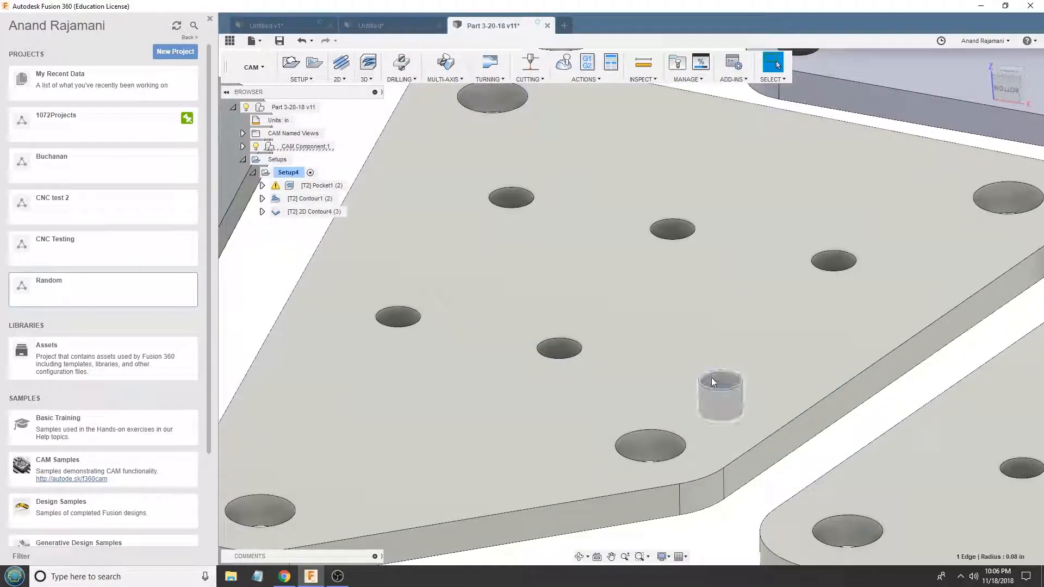
{"action": "scroll", "coordinate": [728, 382], "scroll_direction": "up", "scroll_amount": 3}
- Compare Pocket1's toolpath in the small inner holes with its helical moves in the larger corner holes
{"action": "left_click", "coordinate": [323, 185]}
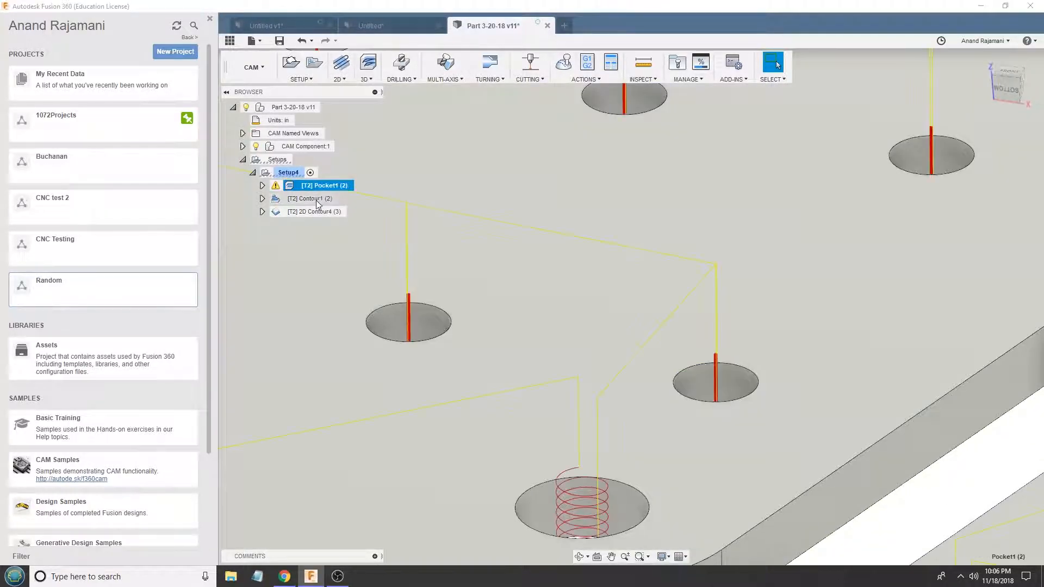
{"action": "scroll", "coordinate": [720, 411], "scroll_direction": "up", "scroll_amount": 3}
{"action": "scroll", "coordinate": [717, 407], "scroll_direction": "down", "scroll_amount": 2}
{"action": "scroll", "coordinate": [709, 419], "scroll_direction": "down", "scroll_amount": 10}
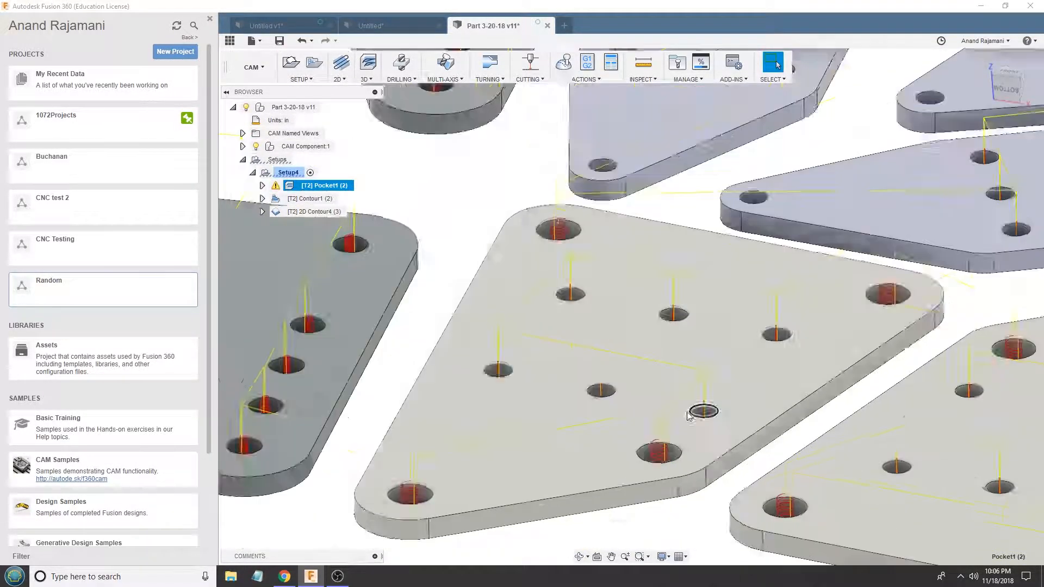
{"action": "scroll", "coordinate": [824, 360], "scroll_direction": "down", "scroll_amount": 2}
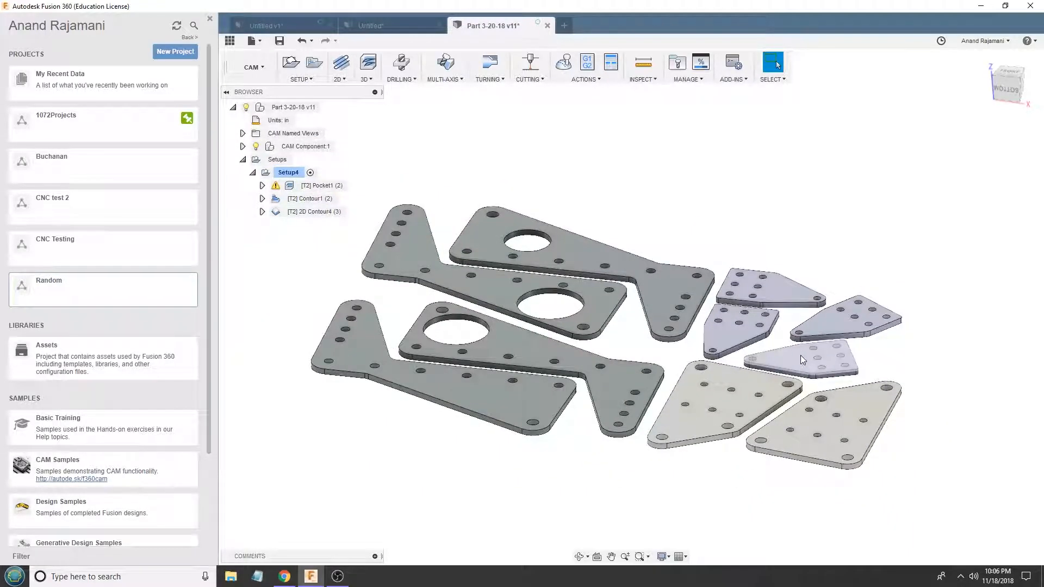
- Play the simulation of Setup4, watch the tool cut the holes up close, and exit the simulation
{"action": "left_click", "coordinate": [295, 172]}
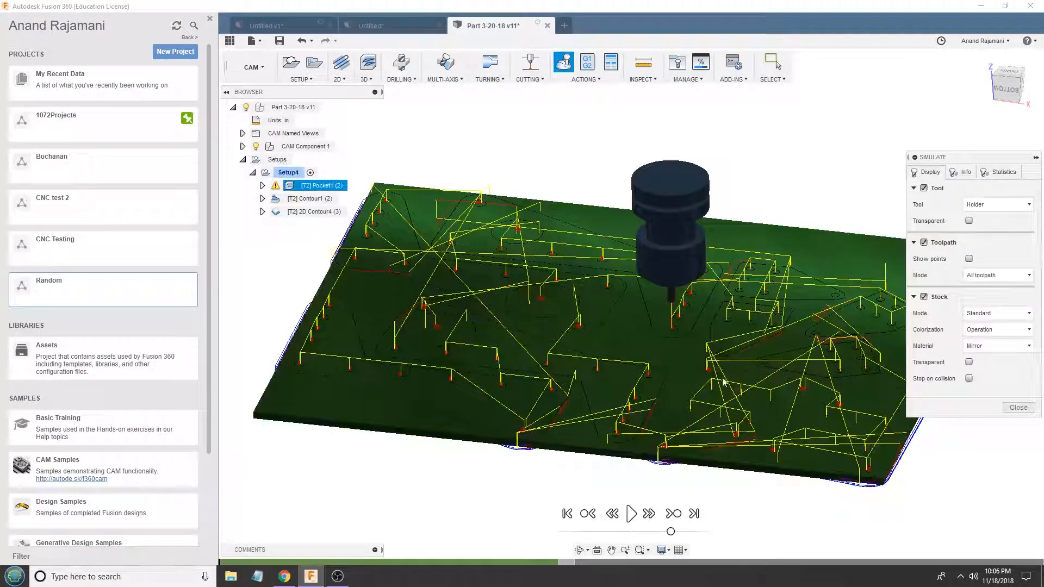
{"action": "middle_click_drag", "start_coordinate": [706, 424], "coordinate": [696, 398], "text": "shift"}
{"action": "left_click", "coordinate": [631, 513]}
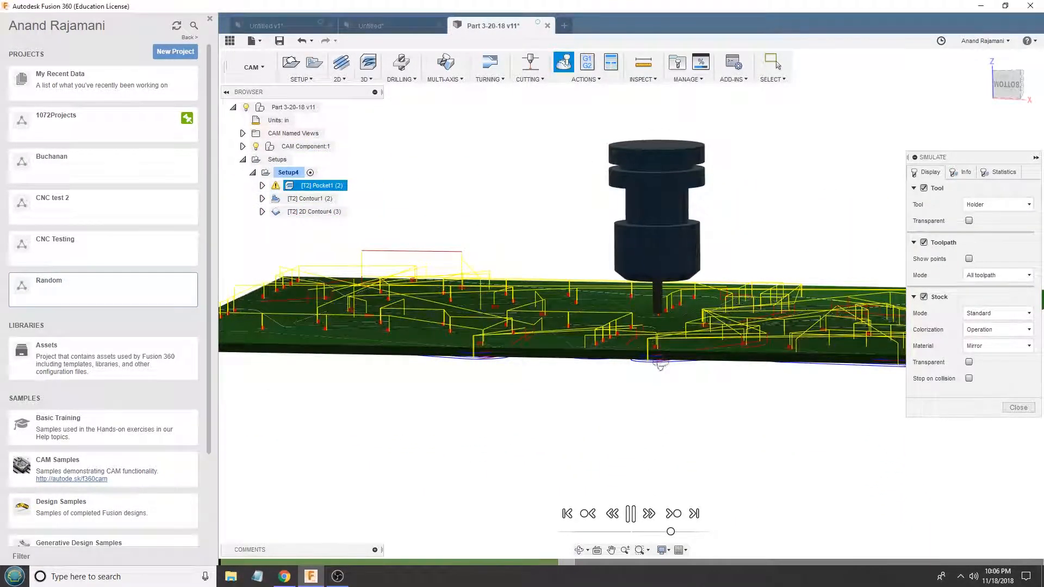
{"action": "middle_click_drag", "start_coordinate": [661, 366], "coordinate": [664, 429], "text": "shift"}
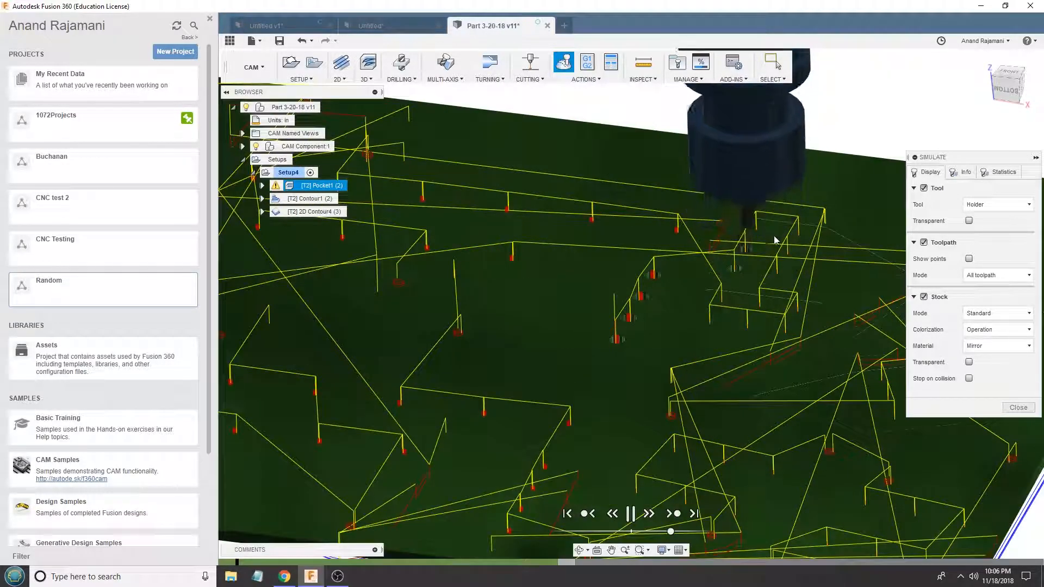
{"action": "scroll", "coordinate": [768, 231], "scroll_direction": "up", "scroll_amount": 5}
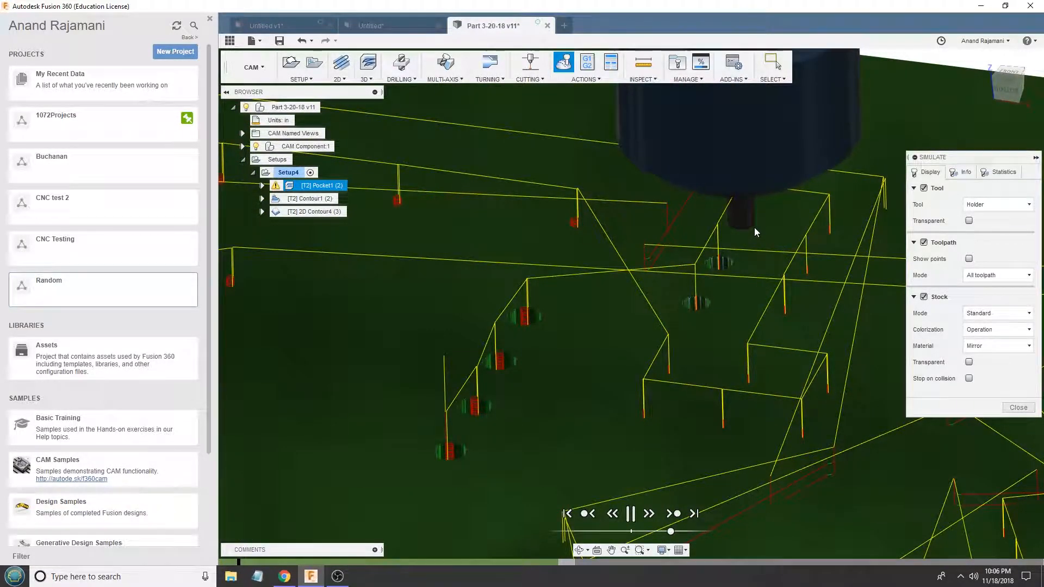
{"action": "scroll", "coordinate": [660, 239], "scroll_direction": "down", "scroll_amount": 5}
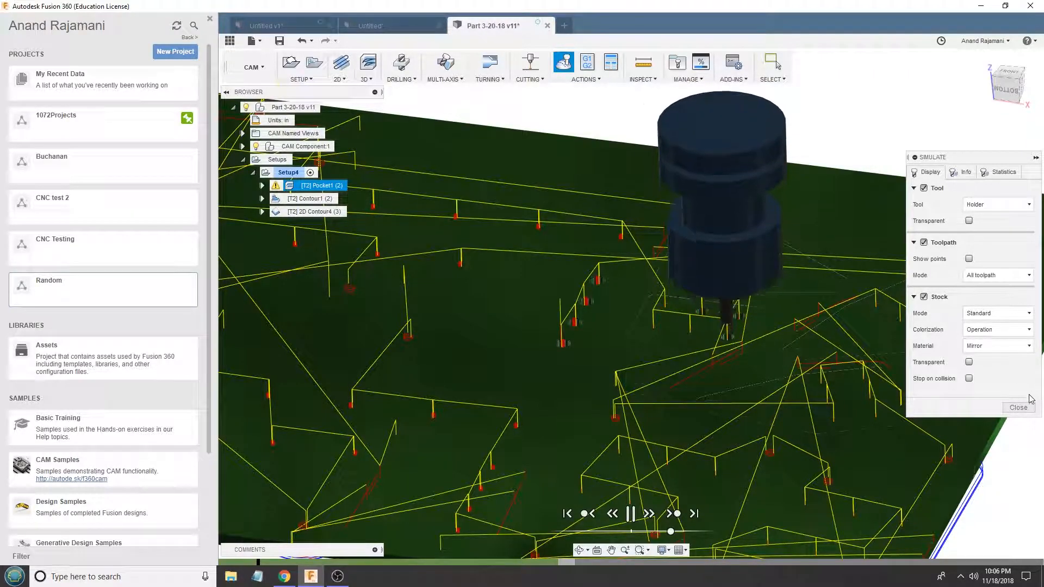
{"action": "key", "text": "Escape"}
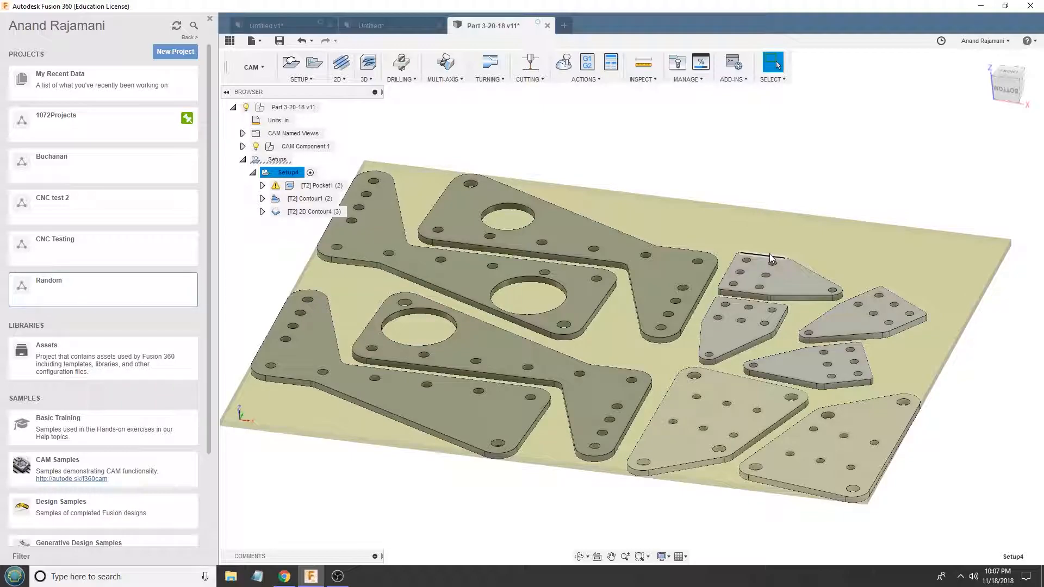
{"action": "left_click", "coordinate": [315, 186]}
{"action": "right_click", "coordinate": [305, 187]}
{"action": "key", "text": "Escape"}
{"action": "left_click", "coordinate": [366, 79]}
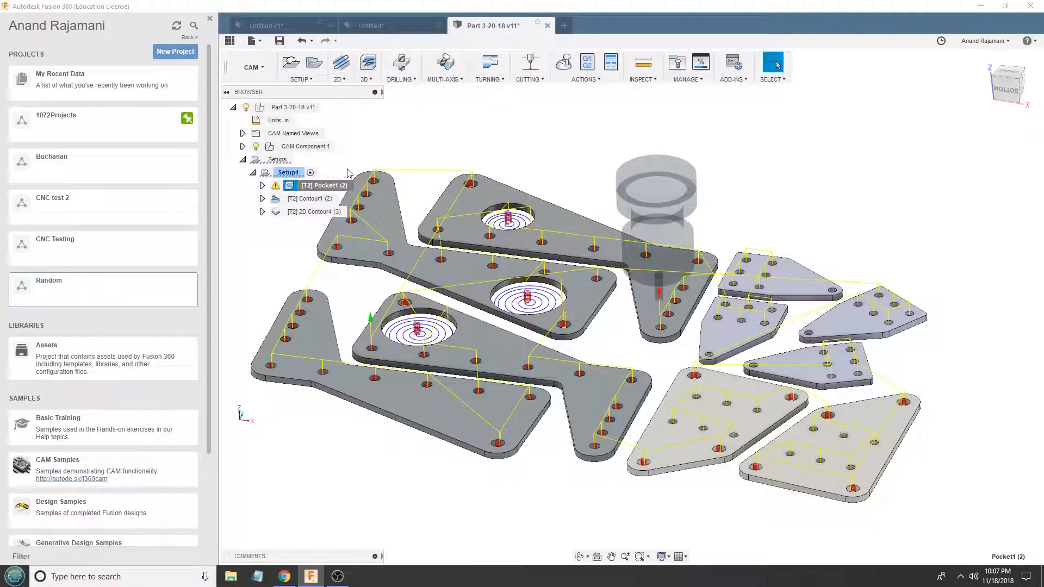
- Edit Pocket1 to use morphed spiral machining, a minimum cutting radius of 0.015 in and a maximum roughing stepdown of 0.18 in
{"action": "right_click", "coordinate": [326, 191]}
{"action": "left_click", "coordinate": [339, 199]}
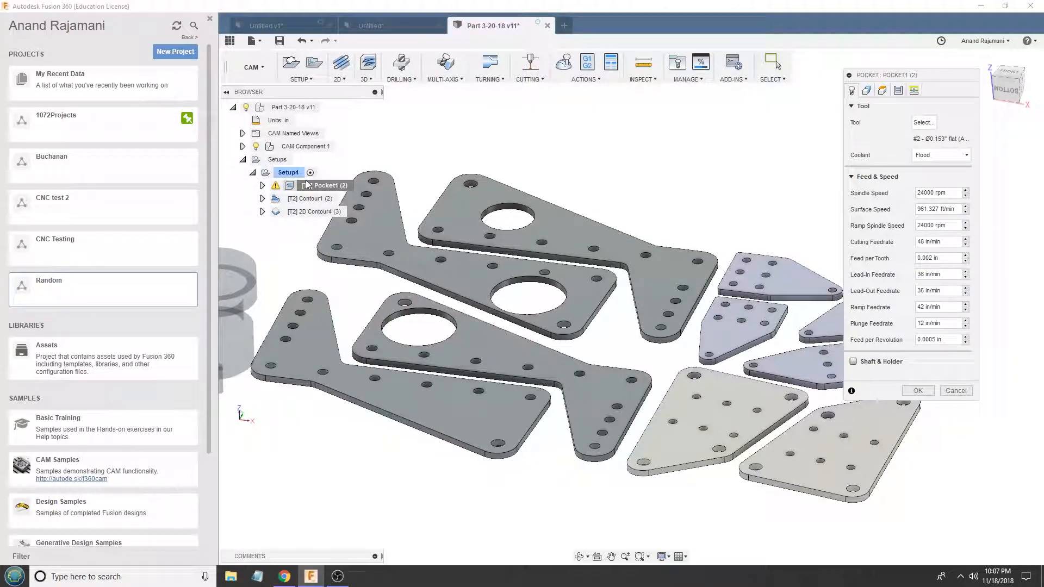
{"action": "left_click", "coordinate": [898, 90]}
{"action": "left_click", "coordinate": [942, 205]}
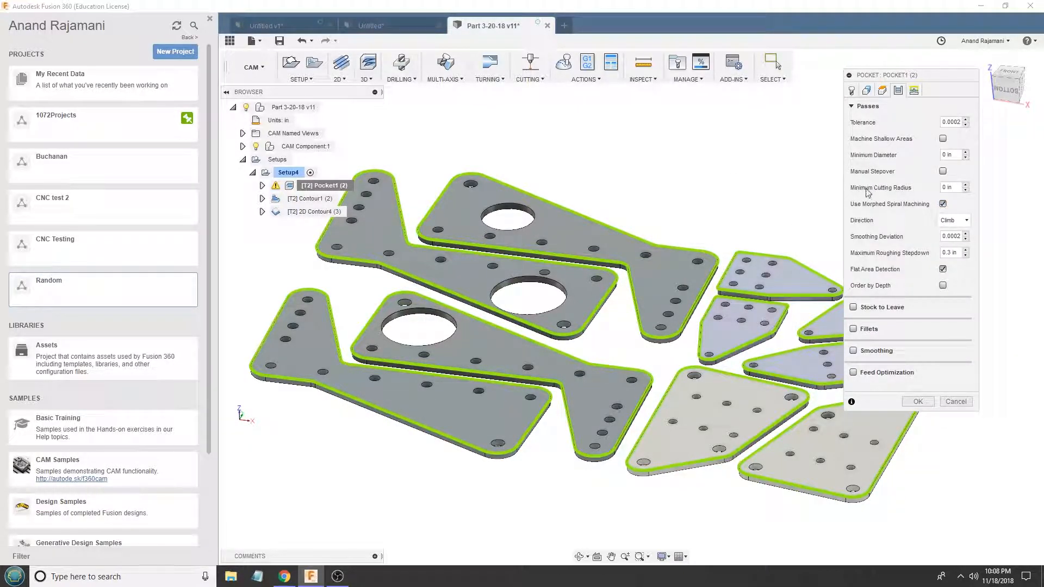
{"action": "left_click", "coordinate": [957, 187]}
{"action": "left_click_drag", "start_coordinate": [949, 236], "coordinate": [963, 234]}
{"action": "key", "text": "BackSpace"}
{"action": "type", "text": "8"}
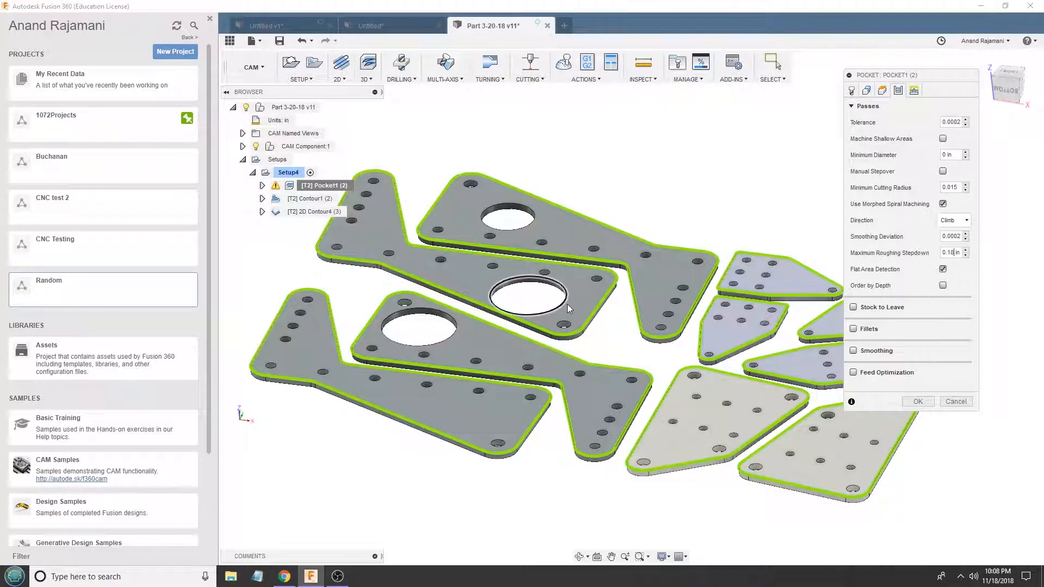
- Review Pocket1's linking settings, including the helix ramp values and safe distance, and accept the edits to regenerate the toolpath
{"action": "scroll", "coordinate": [616, 297], "scroll_direction": "up", "scroll_amount": 4}
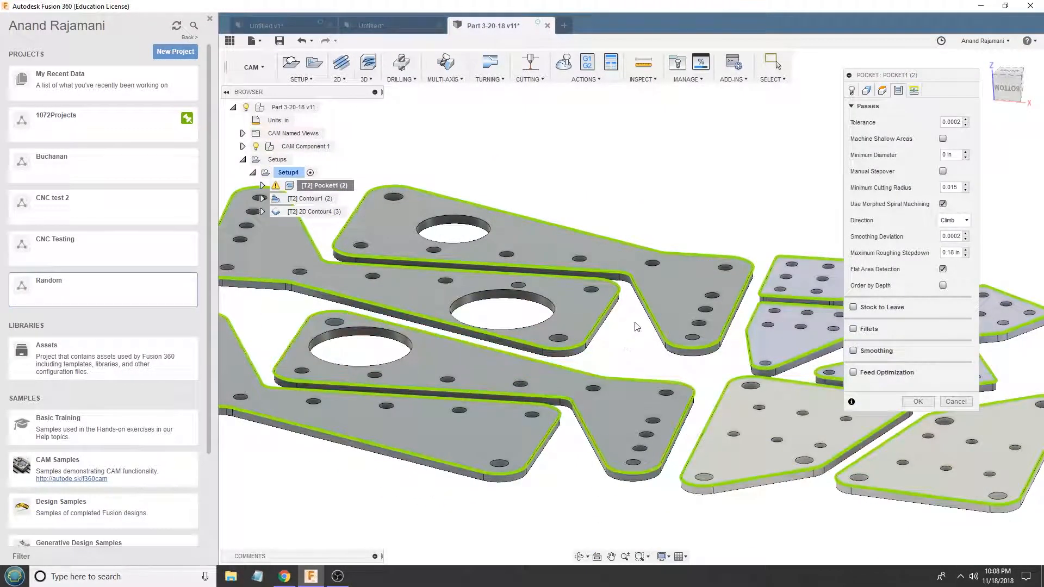
{"action": "left_click", "coordinate": [914, 91]}
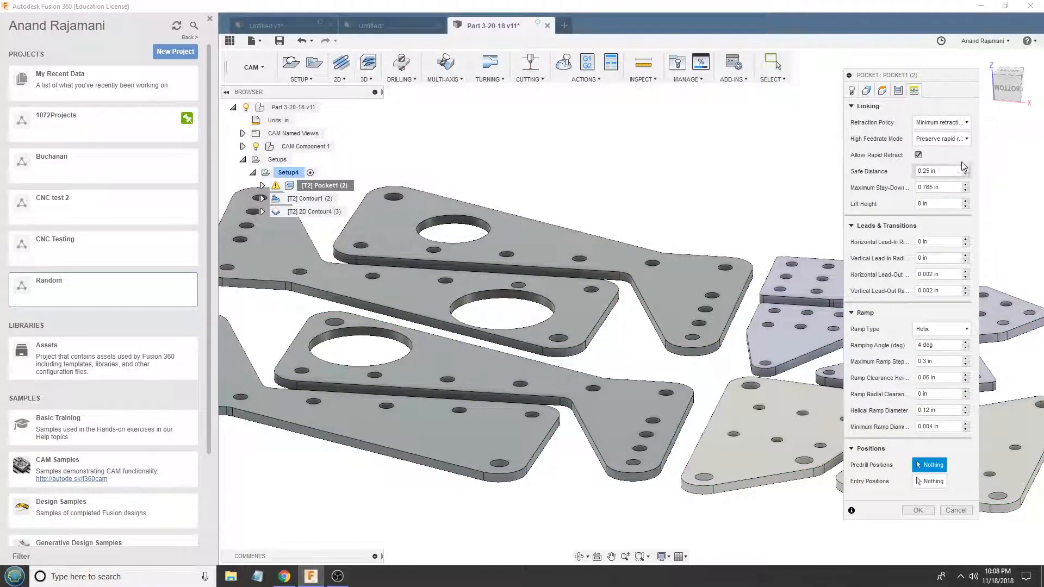
{"action": "left_click", "coordinate": [940, 344]}
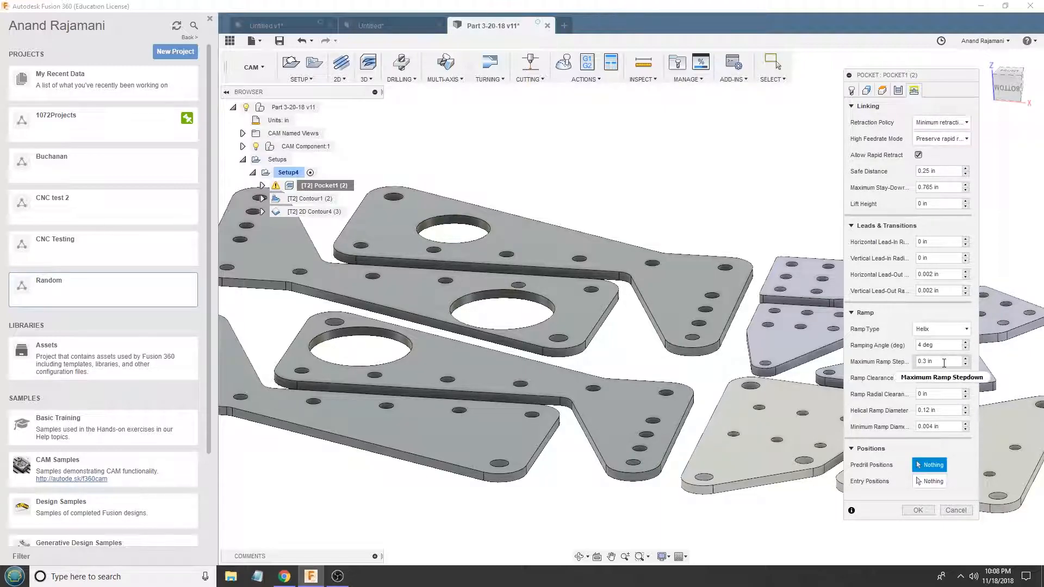
{"action": "left_click", "coordinate": [941, 361]}
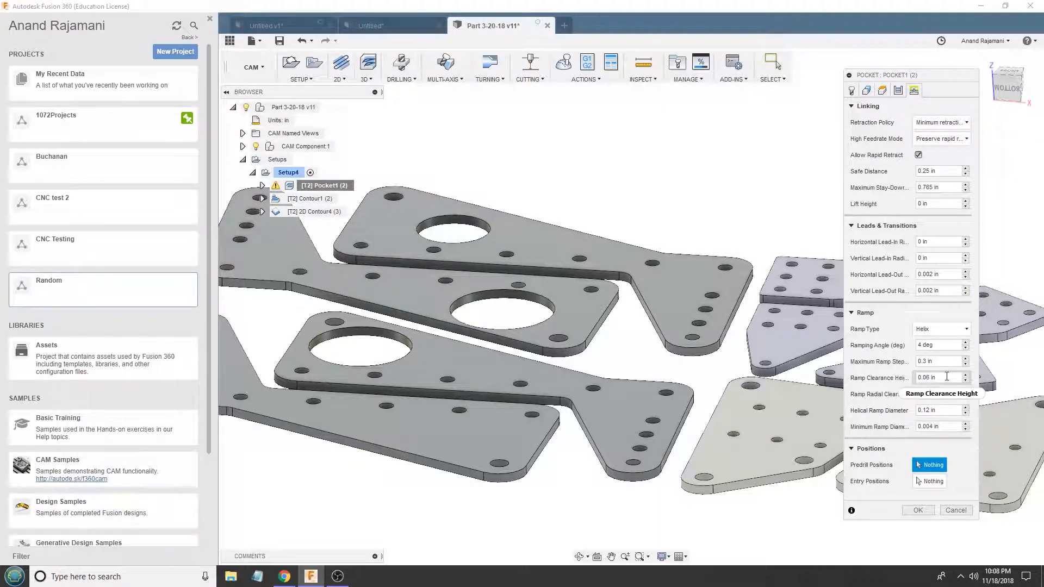
{"action": "left_click", "coordinate": [947, 377]}
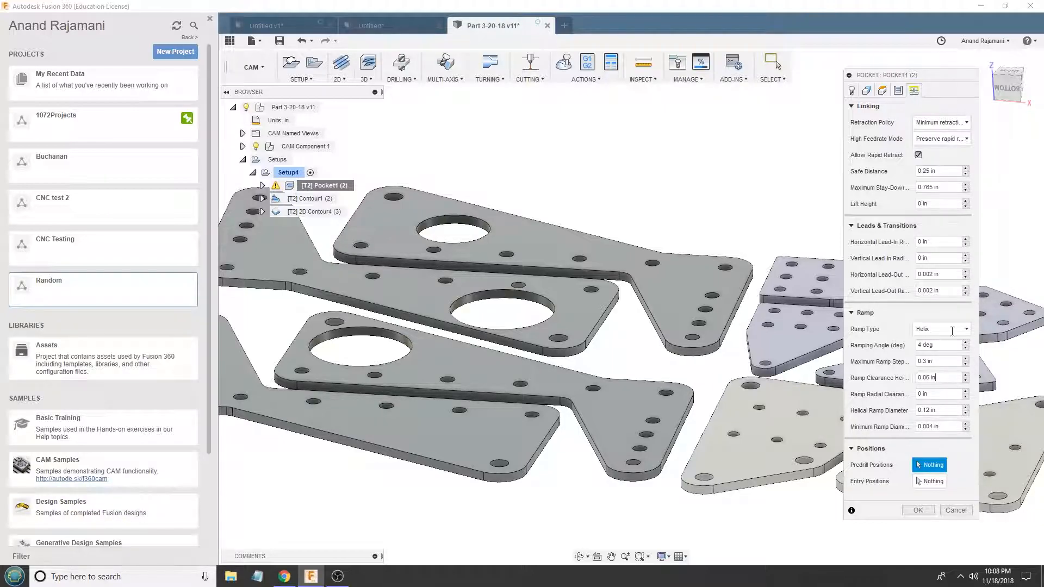
{"action": "left_click", "coordinate": [946, 173]}
{"action": "key", "text": "Return"}
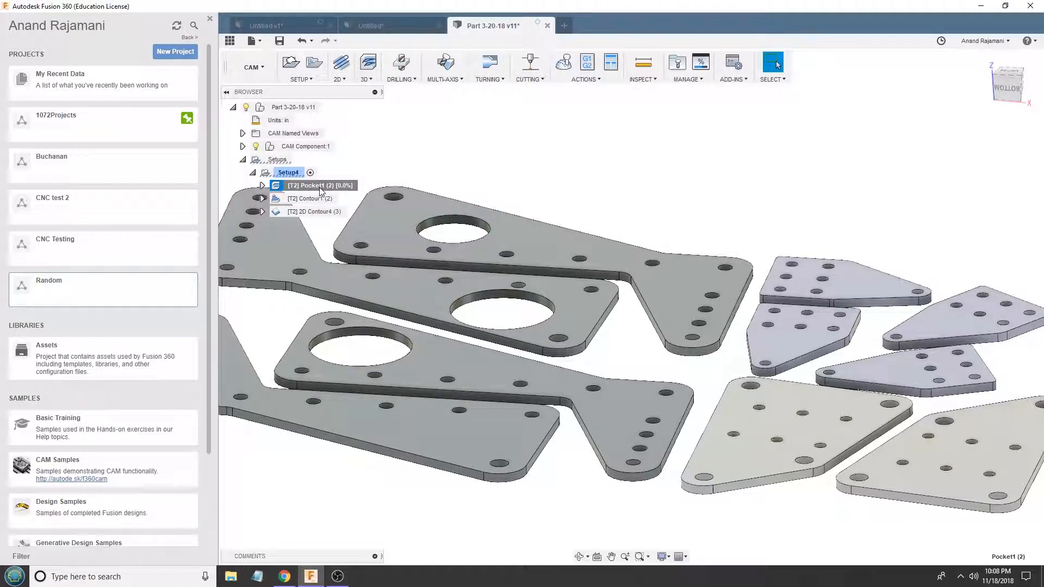
- Examine Pocket1's regenerated toolpath in the large openings and small holes of the dark grey plates
{"action": "scroll", "coordinate": [504, 247], "scroll_direction": "up", "scroll_amount": 3}
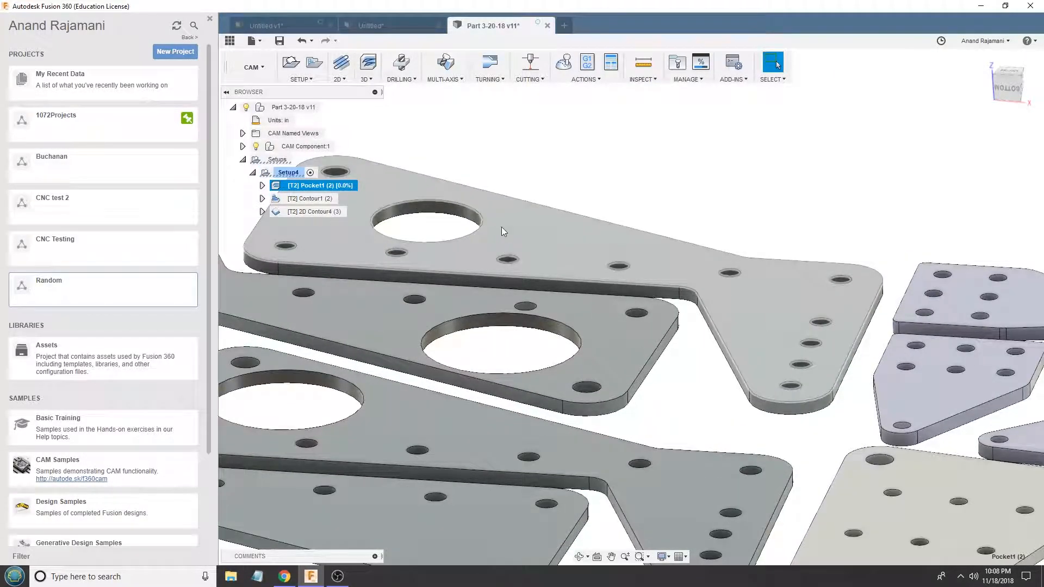
{"action": "scroll", "coordinate": [684, 217], "scroll_direction": "down", "scroll_amount": 2}
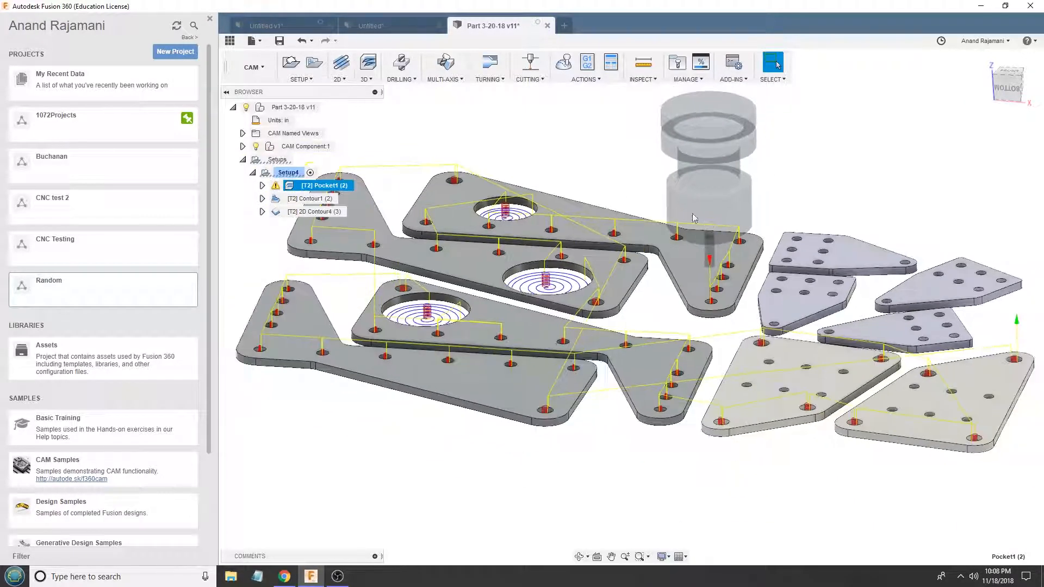
{"action": "scroll", "coordinate": [505, 217], "scroll_direction": "up", "scroll_amount": 1}
{"action": "middle_click_drag", "start_coordinate": [504, 259], "coordinate": [510, 225], "text": "shift"}
- Switch to the untitled document and examine the raised ribs and pockets of its round-ended plate from several angles
{"action": "left_click", "coordinate": [385, 25]}
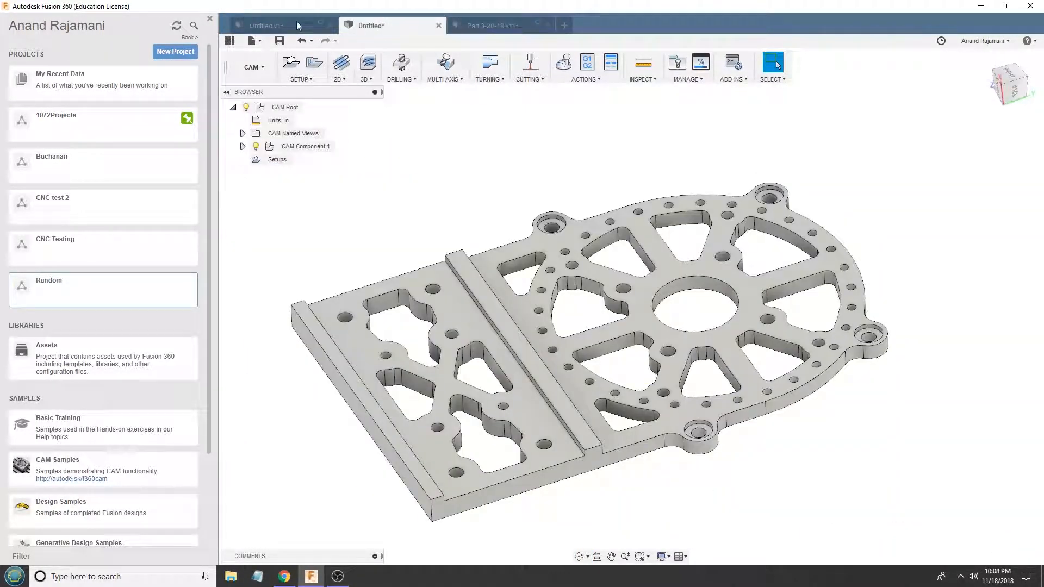
{"action": "middle_click_drag", "start_coordinate": [525, 322], "coordinate": [530, 291], "text": "shift"}
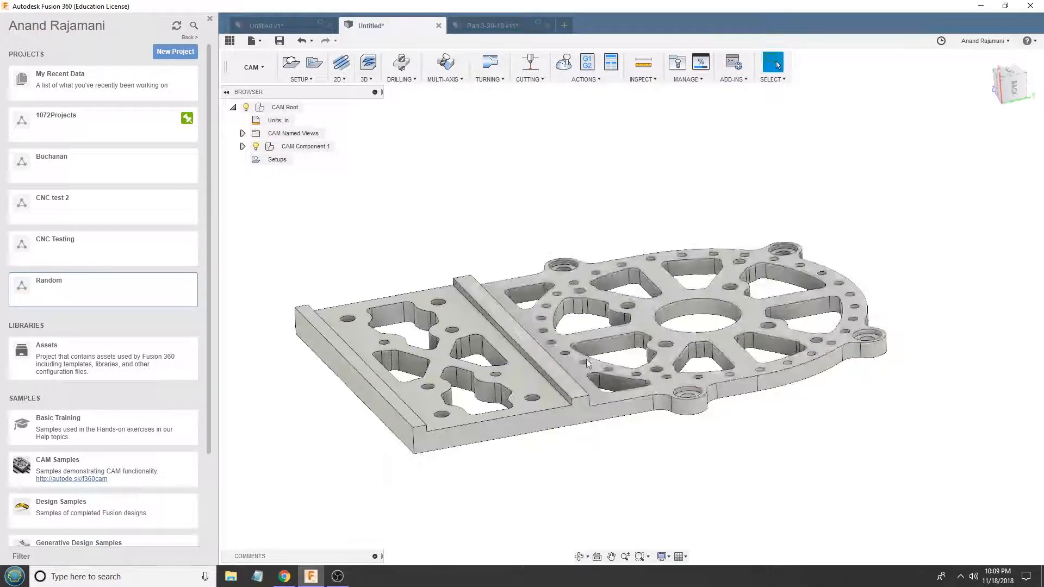
{"action": "scroll", "coordinate": [602, 374], "scroll_direction": "up", "scroll_amount": 4}
{"action": "middle_click_drag", "start_coordinate": [601, 370], "coordinate": [625, 337], "text": "shift"}
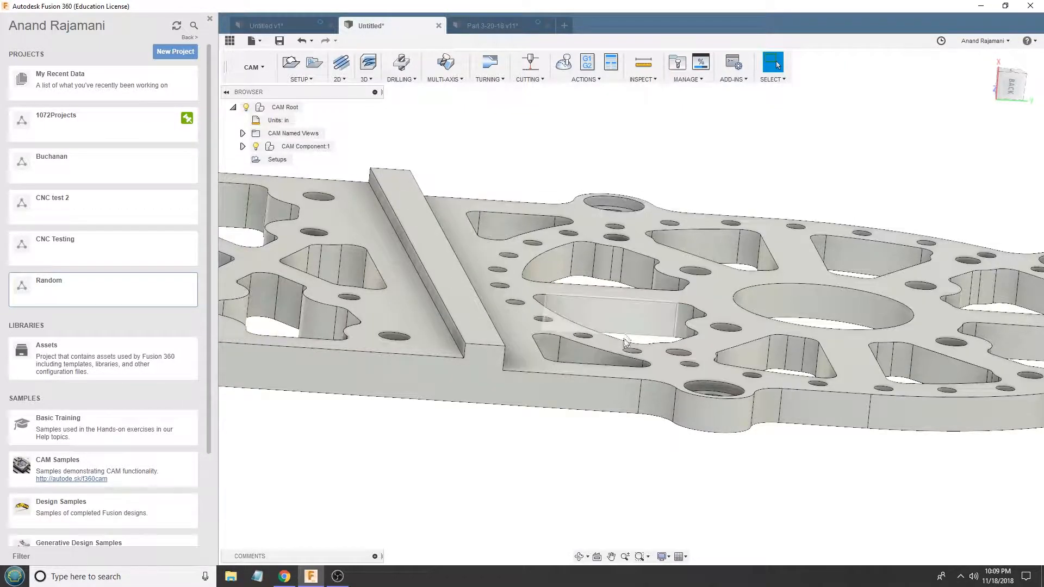
{"action": "middle_click_drag", "start_coordinate": [632, 289], "coordinate": [420, 280], "text": "shift"}
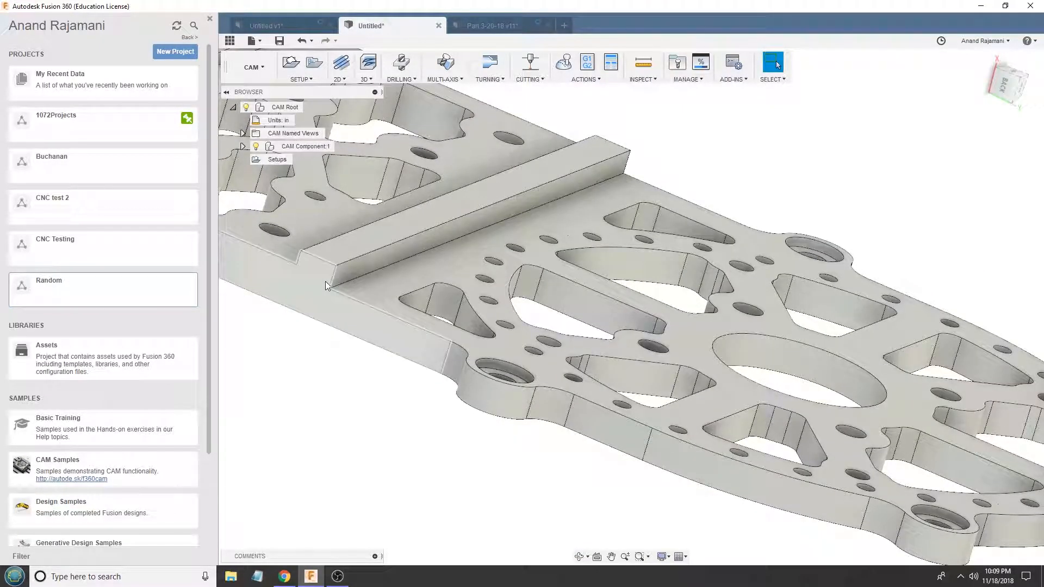
- Return to Part 3-20-18, reopen Pocket1 for editing and examine its machining boundary selection around the plate outlines
{"action": "left_click", "coordinate": [480, 28]}
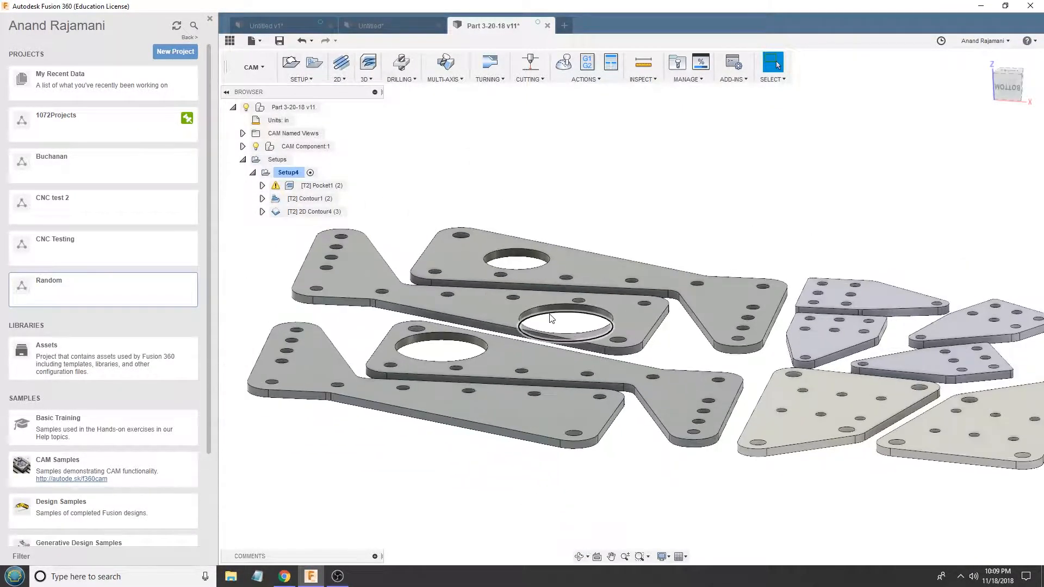
{"action": "left_click", "coordinate": [316, 186]}
{"action": "right_click", "coordinate": [320, 186]}
{"action": "left_click", "coordinate": [334, 194]}
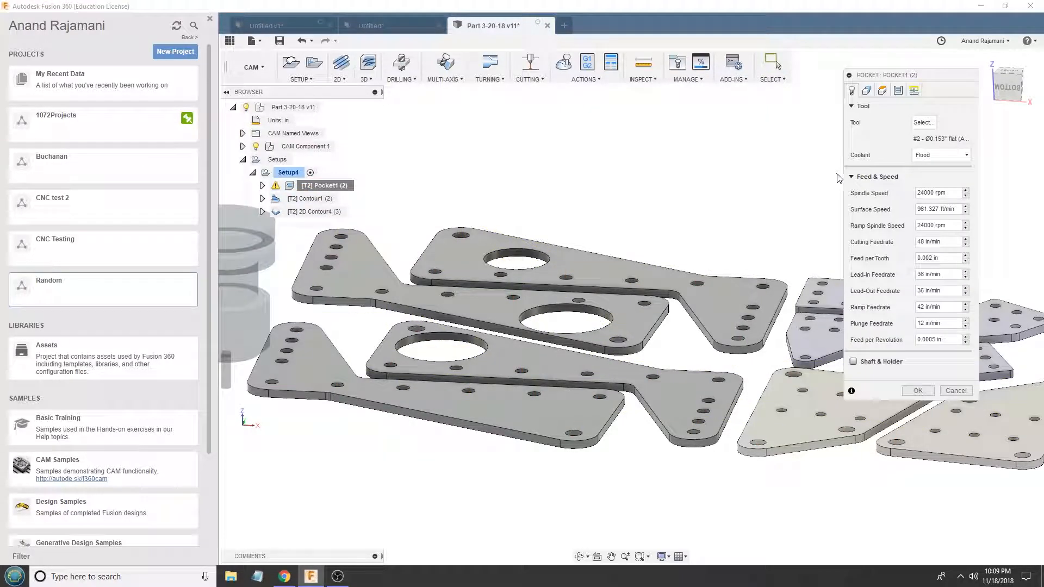
{"action": "left_click", "coordinate": [866, 91]}
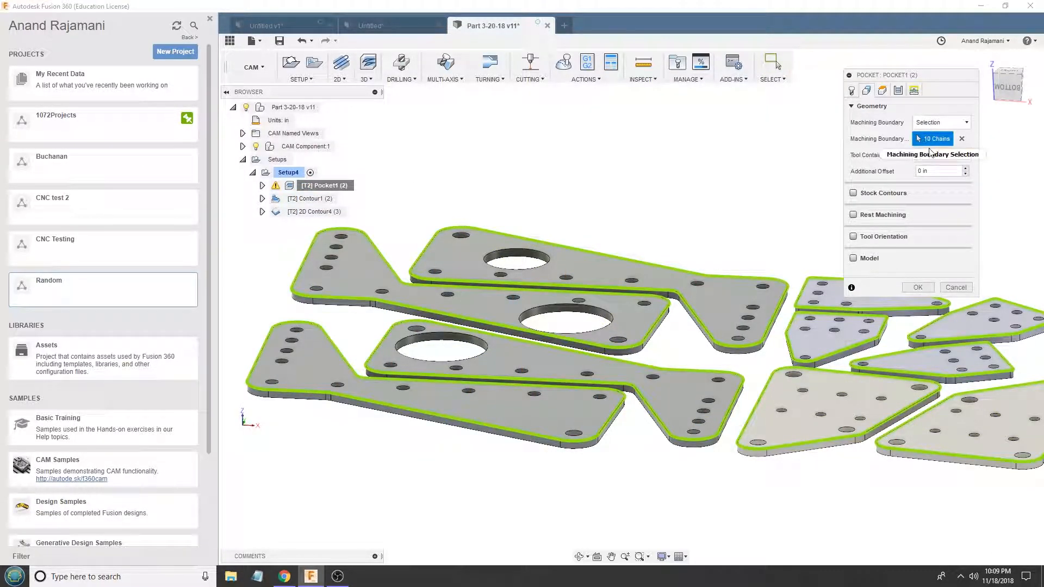
{"action": "mouse_move", "coordinate": [935, 157]}
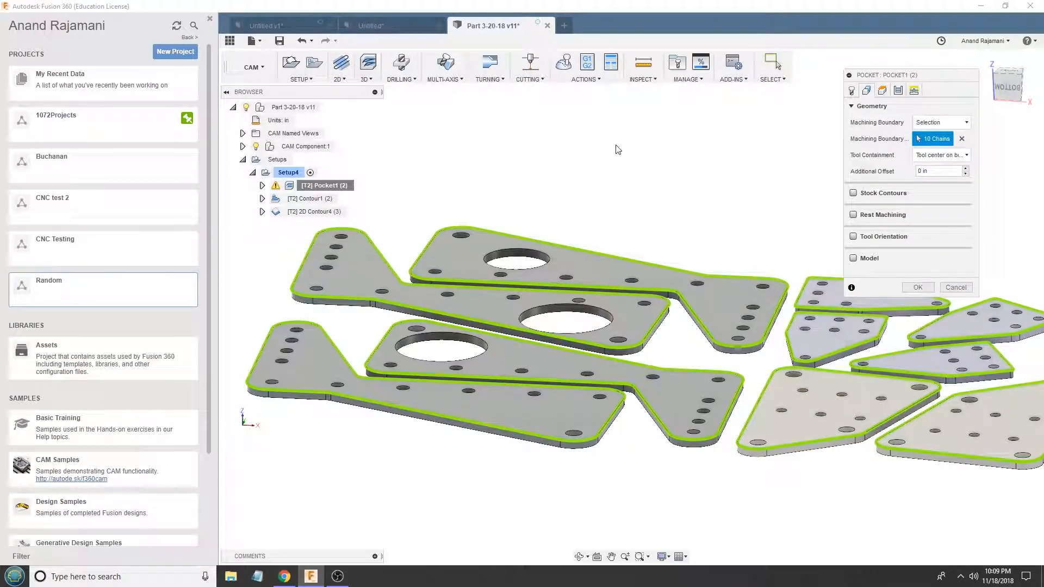
{"action": "scroll", "coordinate": [612, 160], "scroll_direction": "up", "scroll_amount": 5}
{"action": "scroll", "coordinate": [527, 173], "scroll_direction": "up", "scroll_amount": 2}
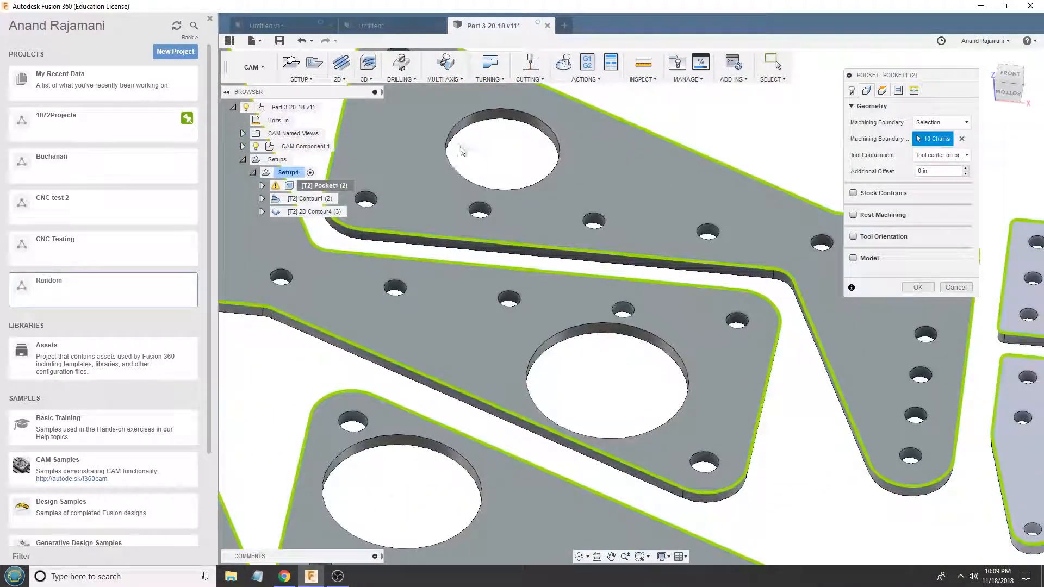
{"action": "scroll", "coordinate": [489, 152], "scroll_direction": "down", "scroll_amount": 3}
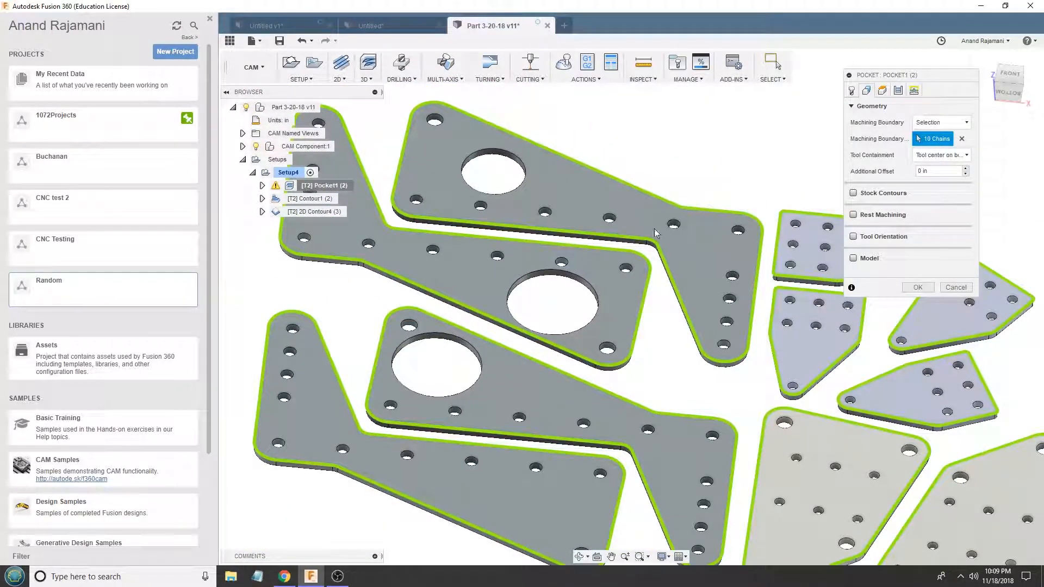
{"action": "scroll", "coordinate": [659, 227], "scroll_direction": "down", "scroll_amount": 1}
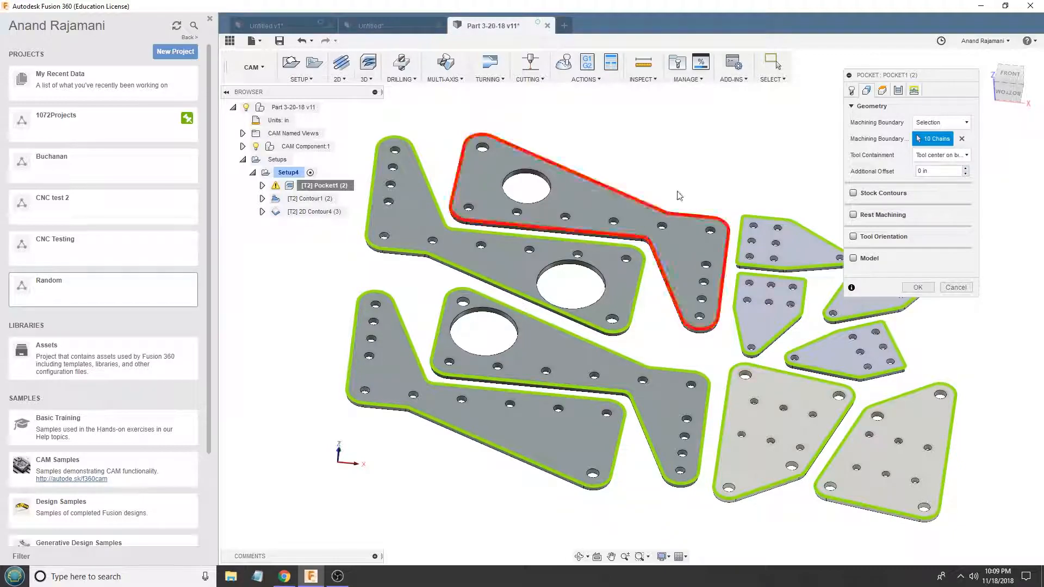
- Set Pocket1's top height offset to 0 in from the model top and regenerate the toolpath
{"action": "left_click", "coordinate": [866, 88]}
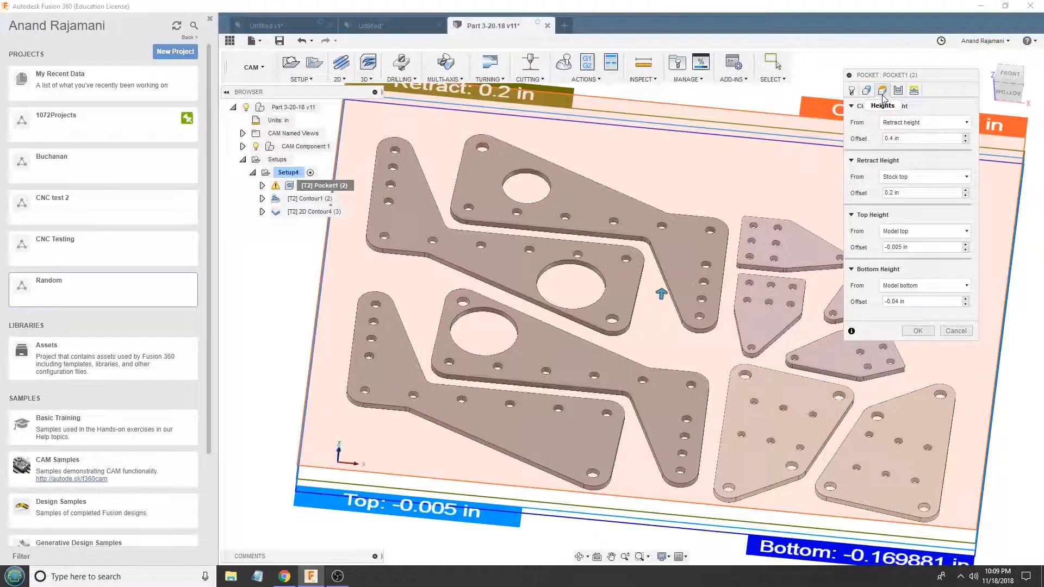
{"action": "middle_click_drag", "start_coordinate": [691, 198], "coordinate": [701, 133], "text": "shift"}
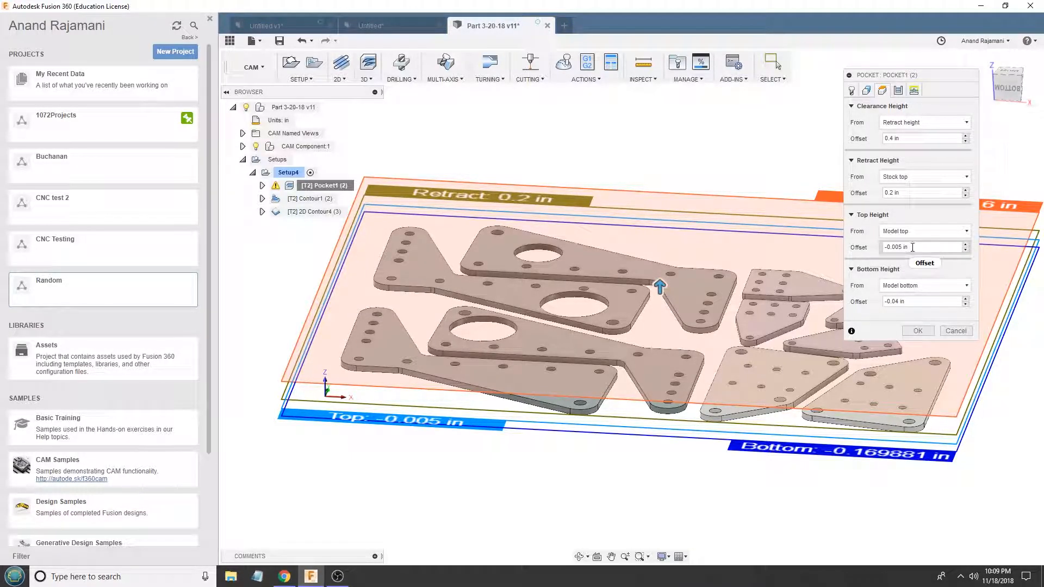
{"action": "scroll", "coordinate": [527, 297], "scroll_direction": "up", "scroll_amount": 3}
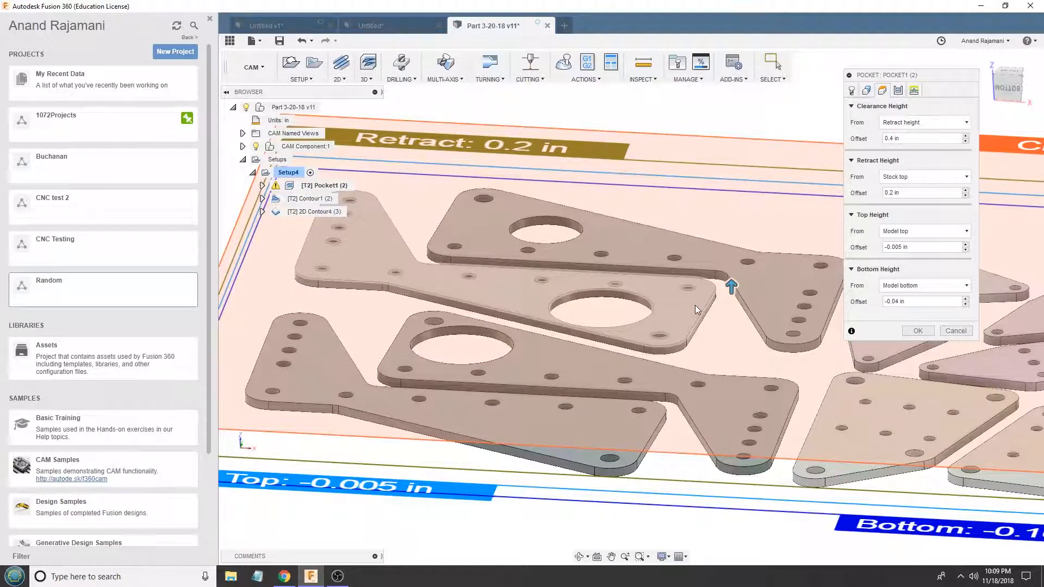
{"action": "left_click", "coordinate": [918, 247]}
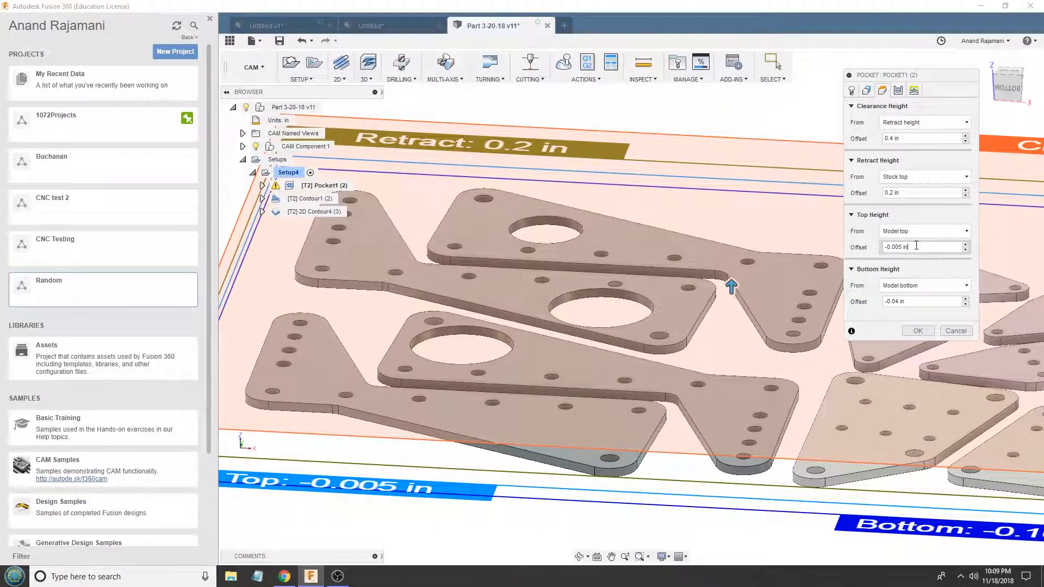
{"action": "type", "text": "0"}
{"action": "key", "text": "Return"}
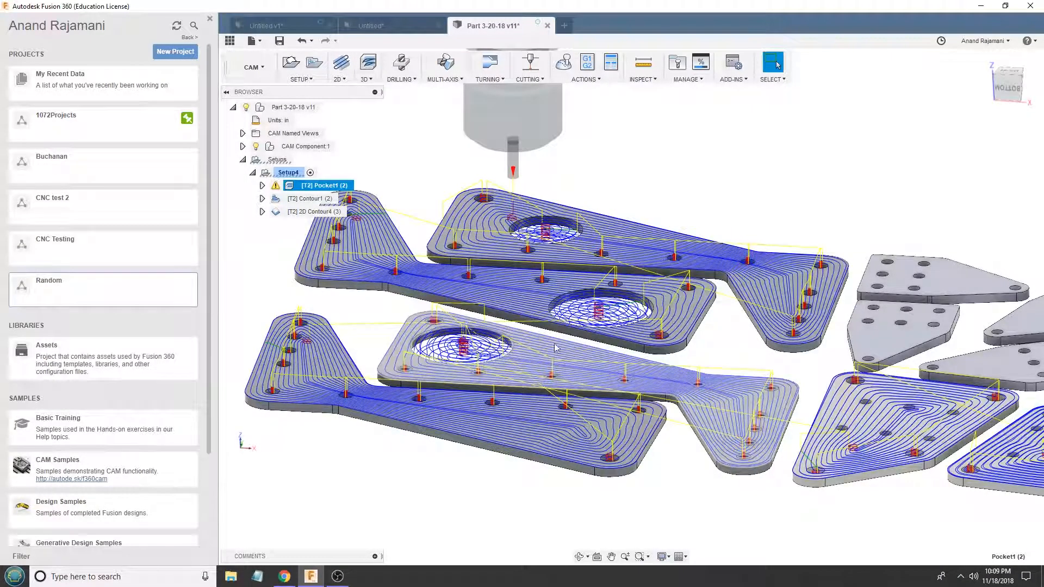
- Check the simulation statistics for Pocket1 alone and for the whole of Setup4, closing the simulation each time
{"action": "scroll", "coordinate": [551, 329], "scroll_direction": "up", "scroll_amount": 5}
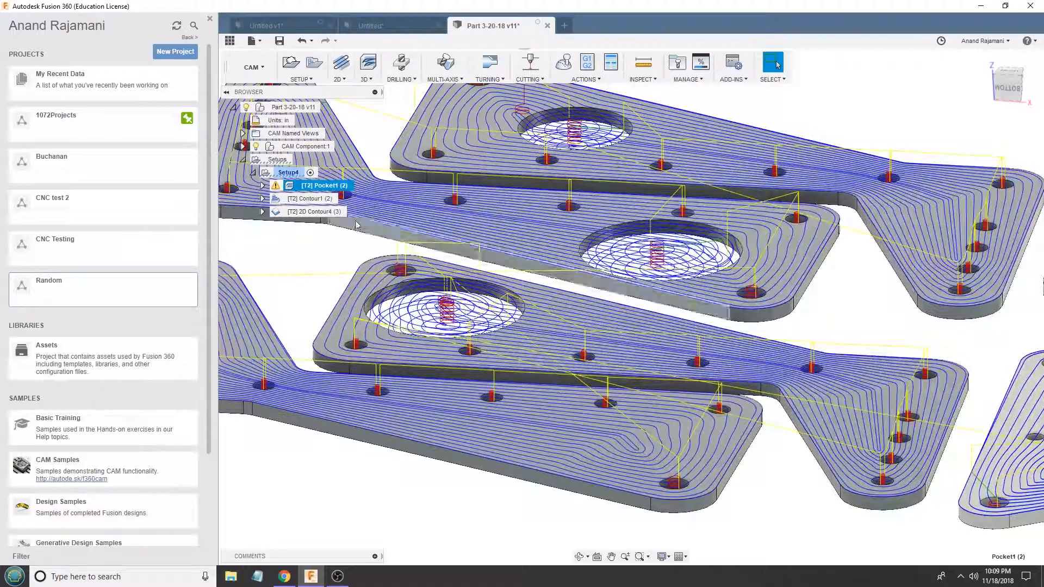
{"action": "left_click", "coordinate": [563, 61]}
{"action": "left_click", "coordinate": [999, 172]}
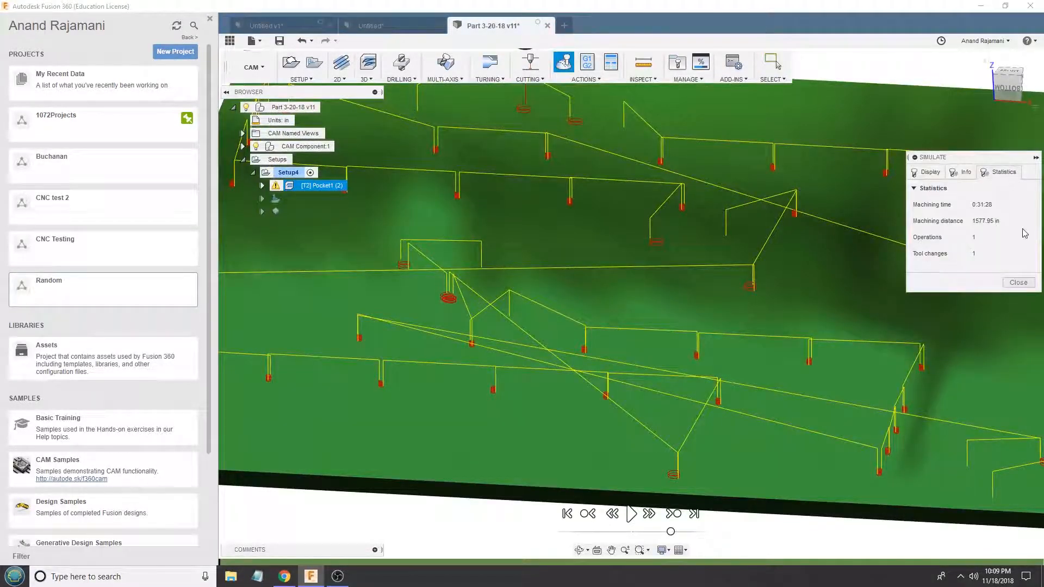
{"action": "left_click", "coordinate": [1018, 282]}
{"action": "left_click", "coordinate": [317, 211]}
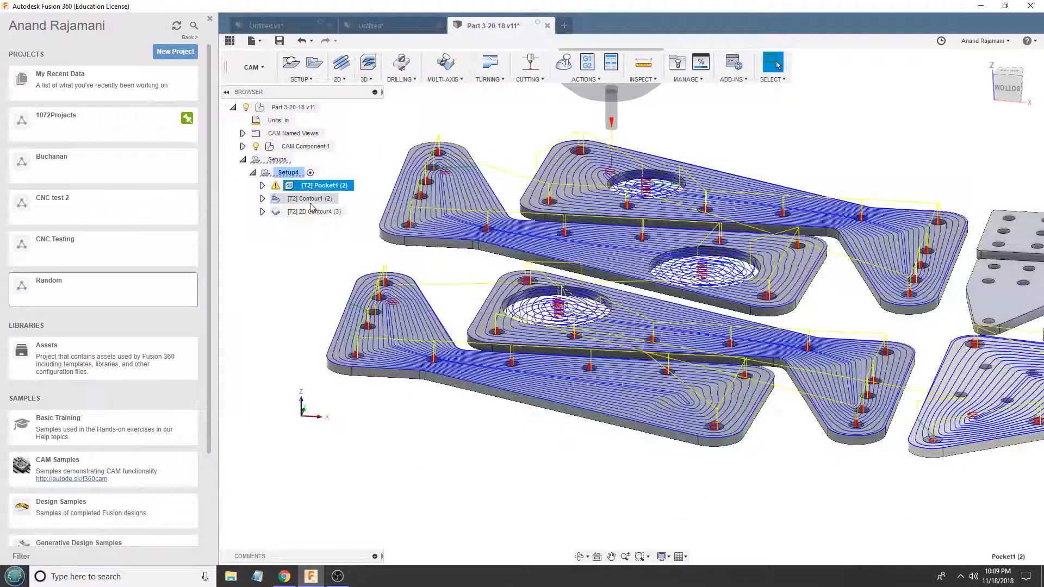
{"action": "left_click", "coordinate": [289, 172]}
{"action": "left_click", "coordinate": [563, 61]}
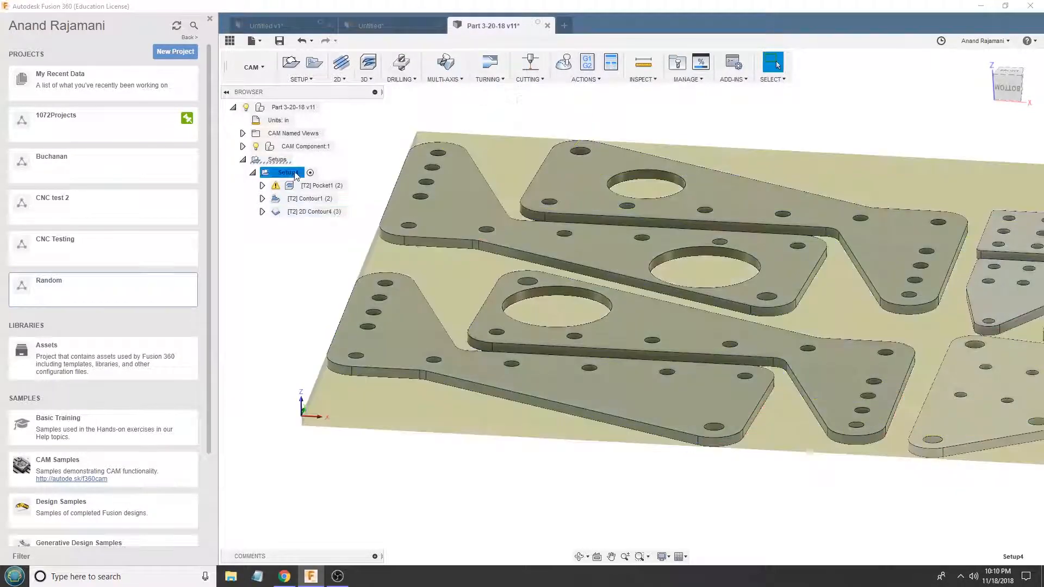
{"action": "left_click", "coordinate": [1000, 172]}
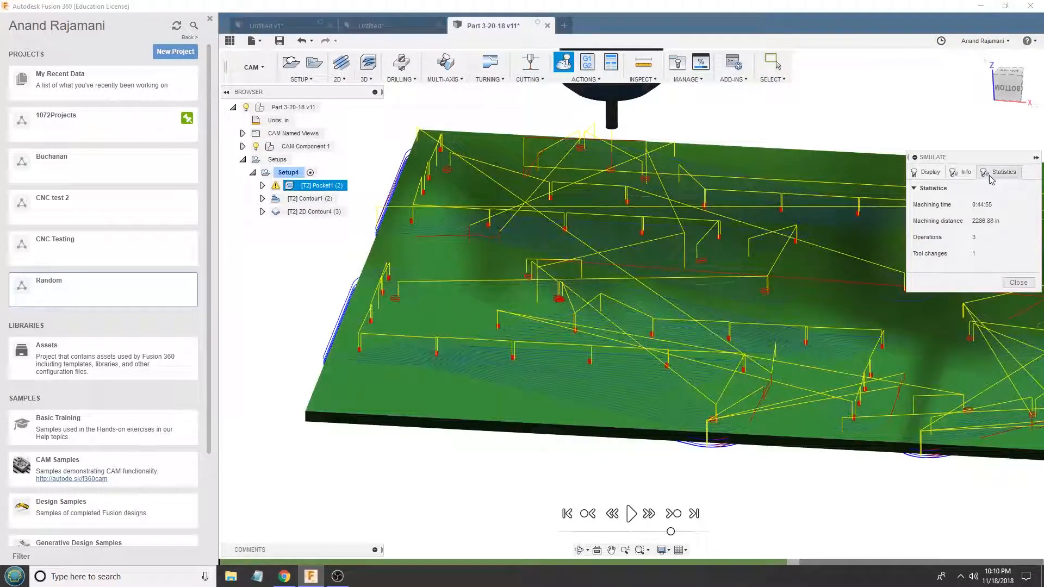
{"action": "left_click", "coordinate": [1018, 283]}
- Edit Pocket1 and set its top height offset to -0.005 in from the model top
{"action": "left_click", "coordinate": [311, 188]}
{"action": "right_click", "coordinate": [327, 190]}
{"action": "left_click", "coordinate": [353, 235]}
{"action": "left_click", "coordinate": [883, 91]}
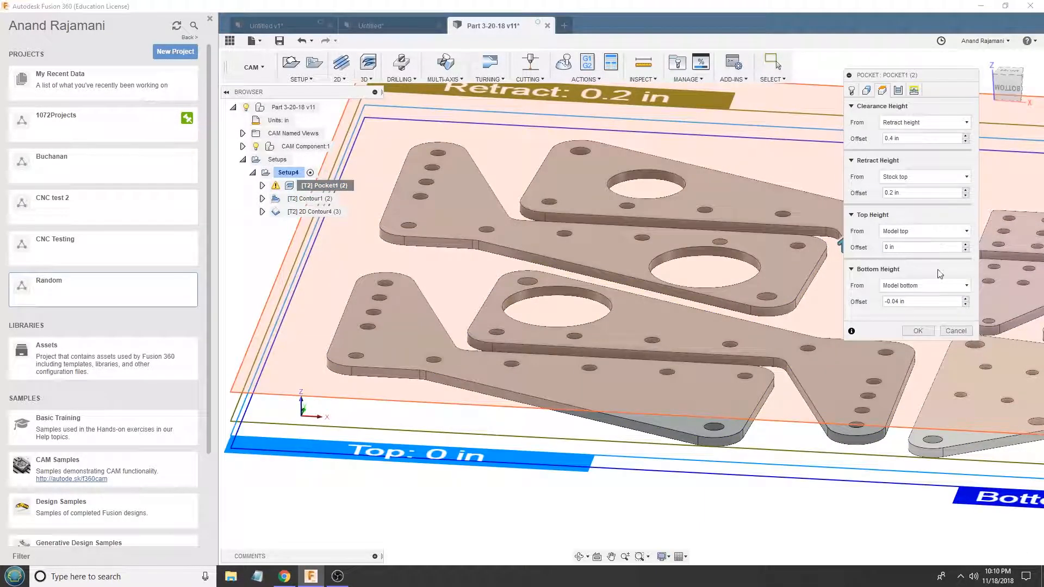
{"action": "type", "text": "-0.005in"}
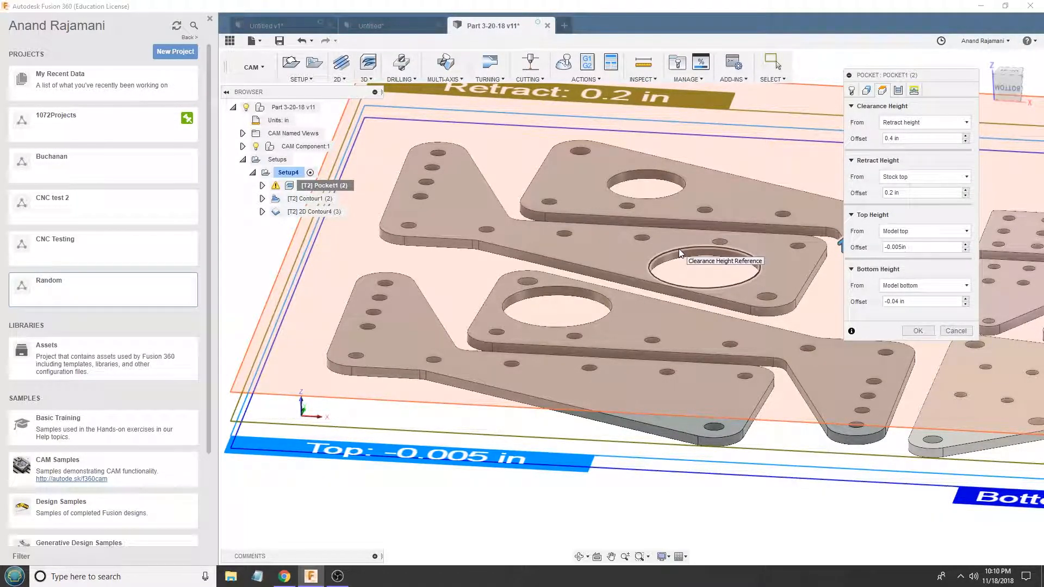
{"action": "left_click_drag", "start_coordinate": [904, 193], "coordinate": [881, 193]}
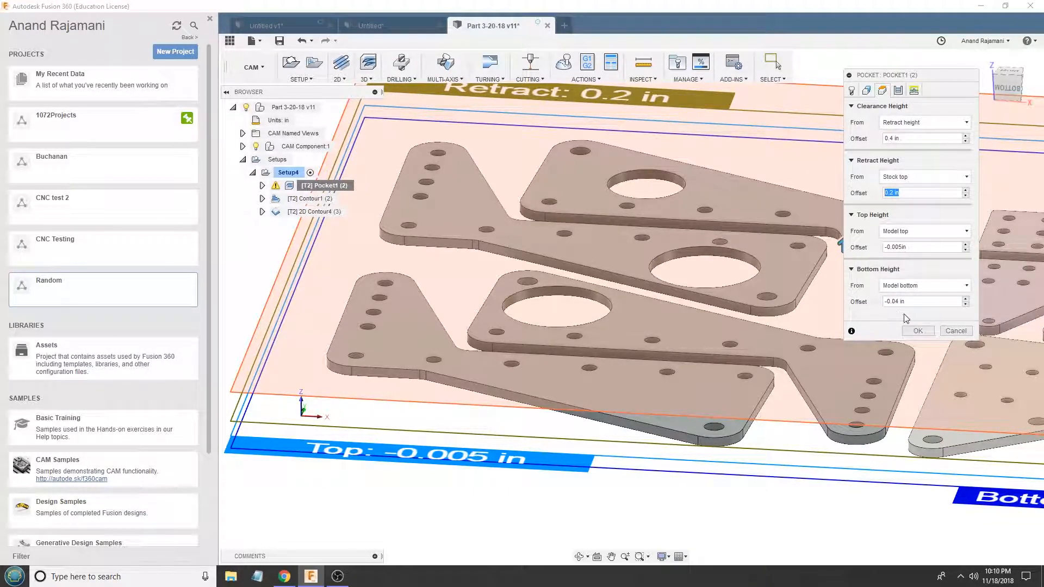
- Review Pocket1's passes settings for tolerance, smoothing deviation, minimum diameter and minimum cutting radius against the plate's small holes
{"action": "left_click", "coordinate": [899, 91]}
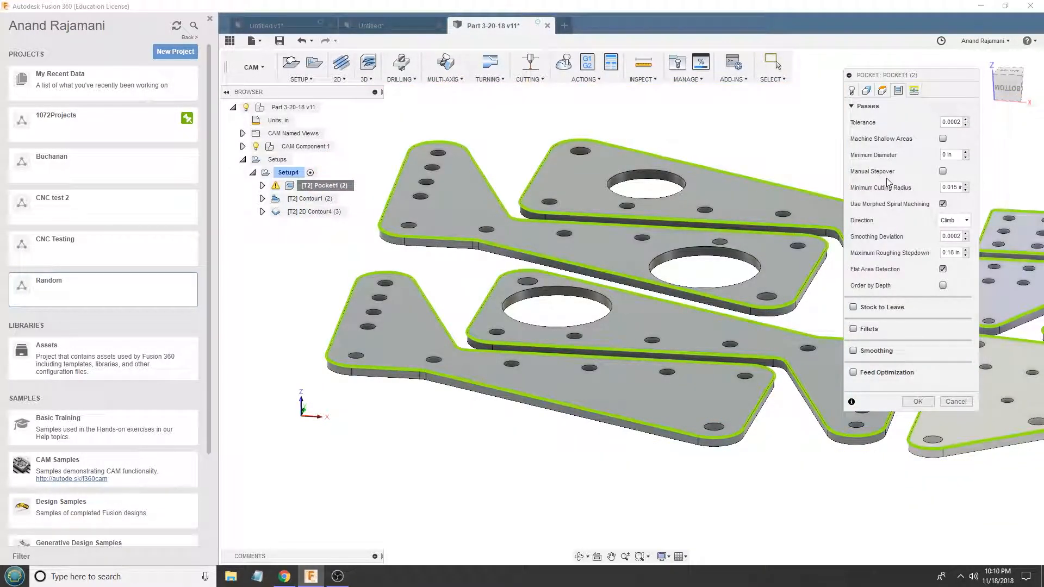
{"action": "left_click_drag", "start_coordinate": [949, 123], "coordinate": [961, 123]}
{"action": "left_click_drag", "start_coordinate": [950, 237], "coordinate": [961, 237]}
{"action": "left_click_drag", "start_coordinate": [955, 157], "coordinate": [923, 153]}
{"action": "scroll", "coordinate": [484, 217], "scroll_direction": "up", "scroll_amount": 6}
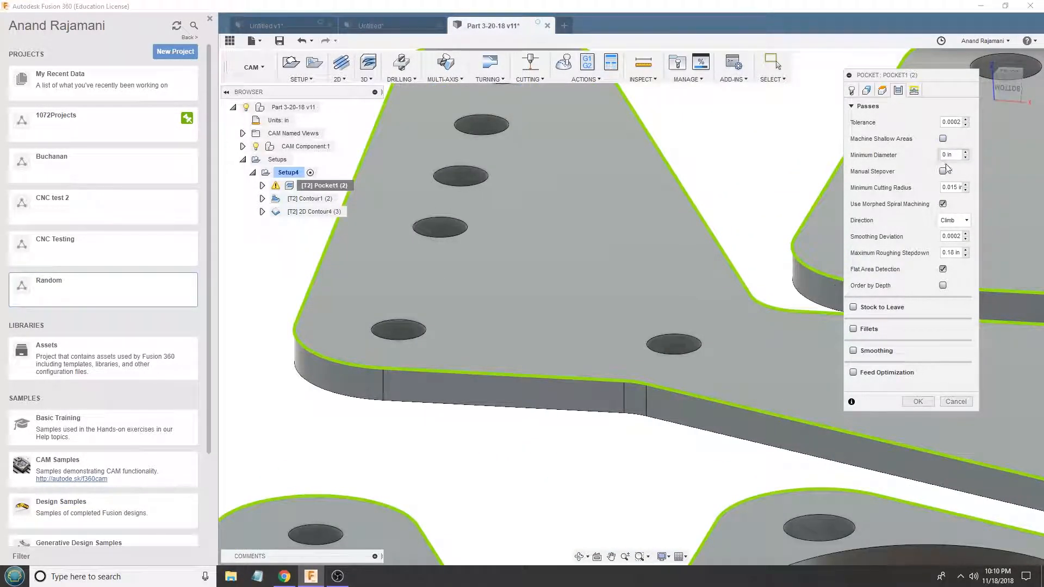
{"action": "left_click_drag", "start_coordinate": [947, 187], "coordinate": [983, 186]}
{"action": "left_click", "coordinate": [954, 187]}
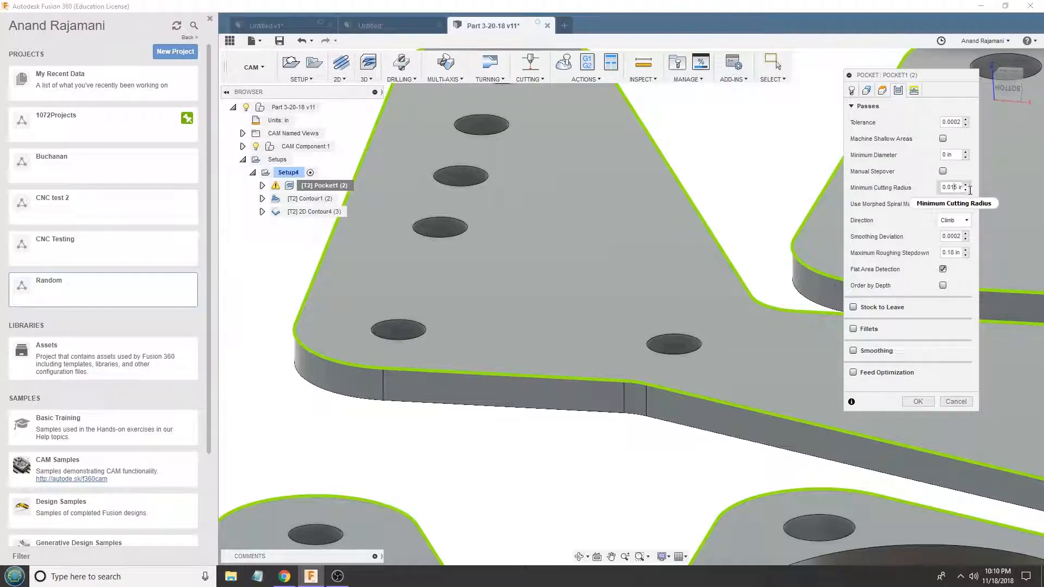
- Set the minimum cutting radius in Pocket1's passes settings to 0.001 in
{"action": "key", "text": "BackSpace"}
{"action": "key", "text": "BackSpace"}
{"action": "key", "text": "Delete"}
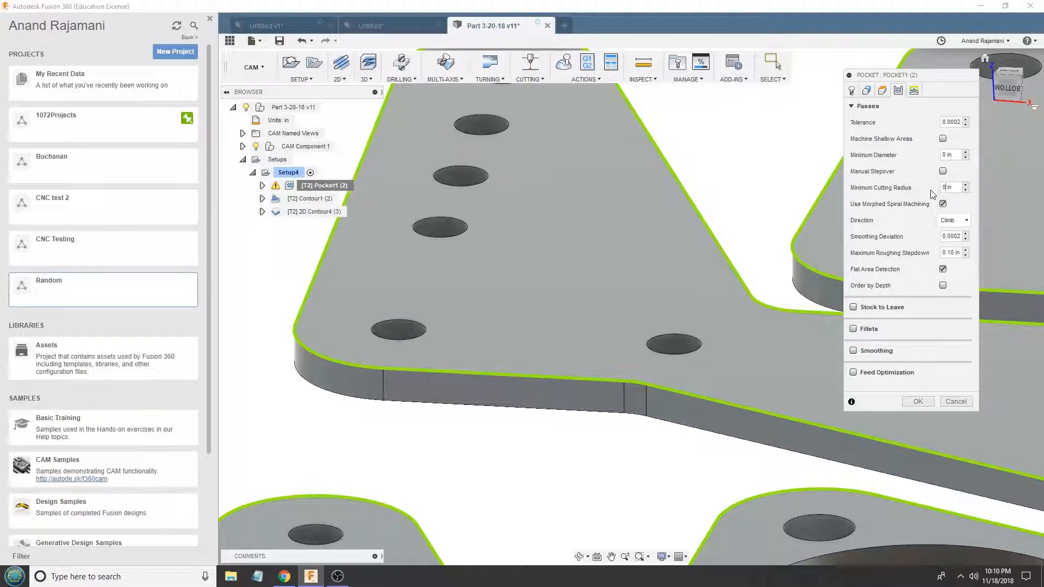
{"action": "scroll", "coordinate": [460, 275], "scroll_direction": "down", "scroll_amount": 5}
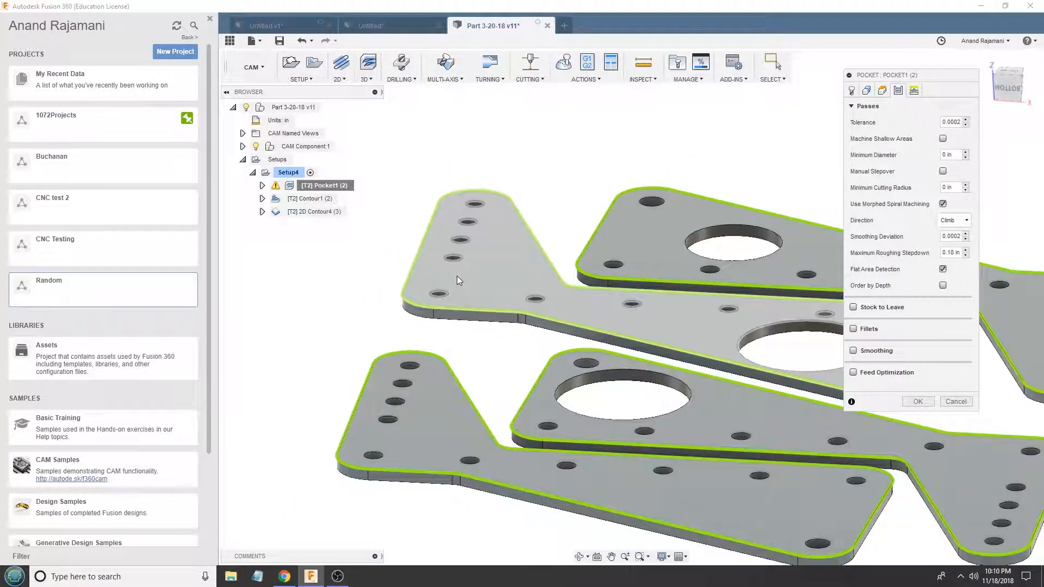
{"action": "scroll", "coordinate": [461, 277], "scroll_direction": "down", "scroll_amount": 3}
{"action": "scroll", "coordinate": [810, 282], "scroll_direction": "up", "scroll_amount": 6}
{"action": "scroll", "coordinate": [810, 283], "scroll_direction": "up", "scroll_amount": 4}
{"action": "left_click", "coordinate": [951, 188]}
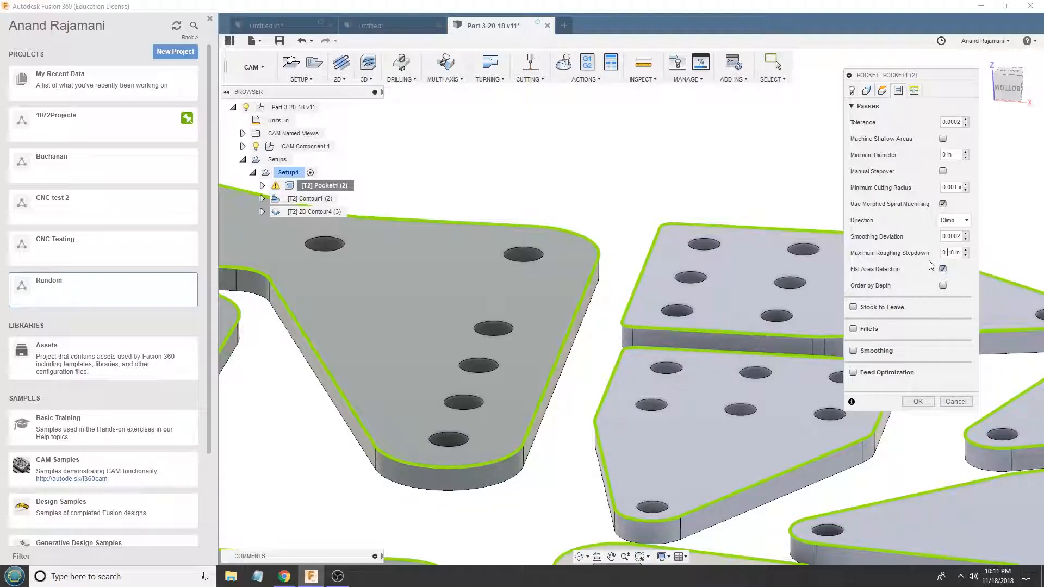
- Turn off flat area detection for Pocket1, regenerate its toolpath and inspect it around the plates' holes
{"action": "middle_click_drag", "start_coordinate": [783, 266], "coordinate": [779, 211], "text": "shift"}
{"action": "middle_click_drag", "start_coordinate": [683, 192], "coordinate": [682, 226], "text": "shift"}
{"action": "scroll", "coordinate": [682, 226], "scroll_direction": "down", "scroll_amount": 2}
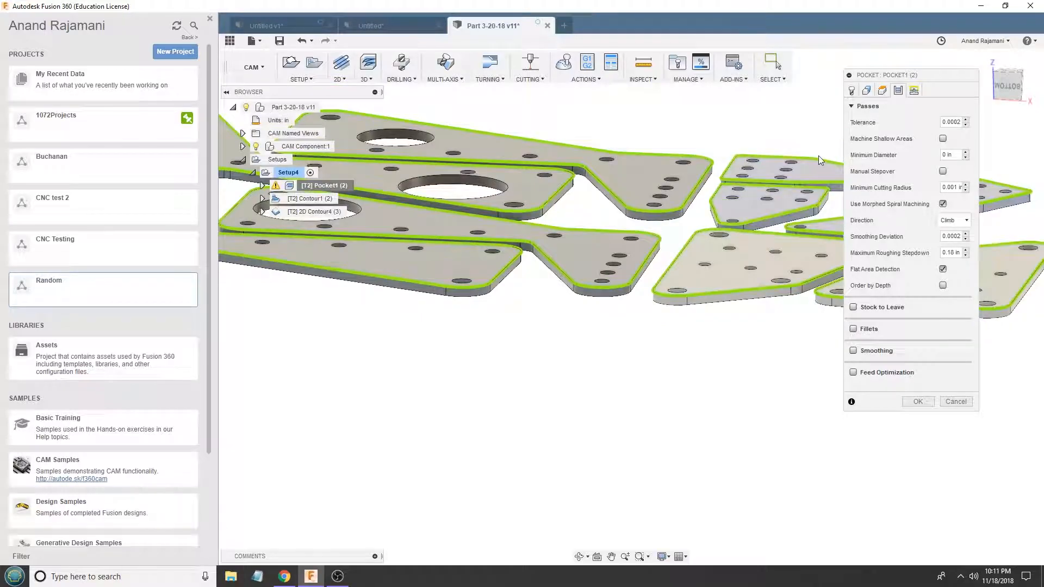
{"action": "left_click", "coordinate": [943, 269]}
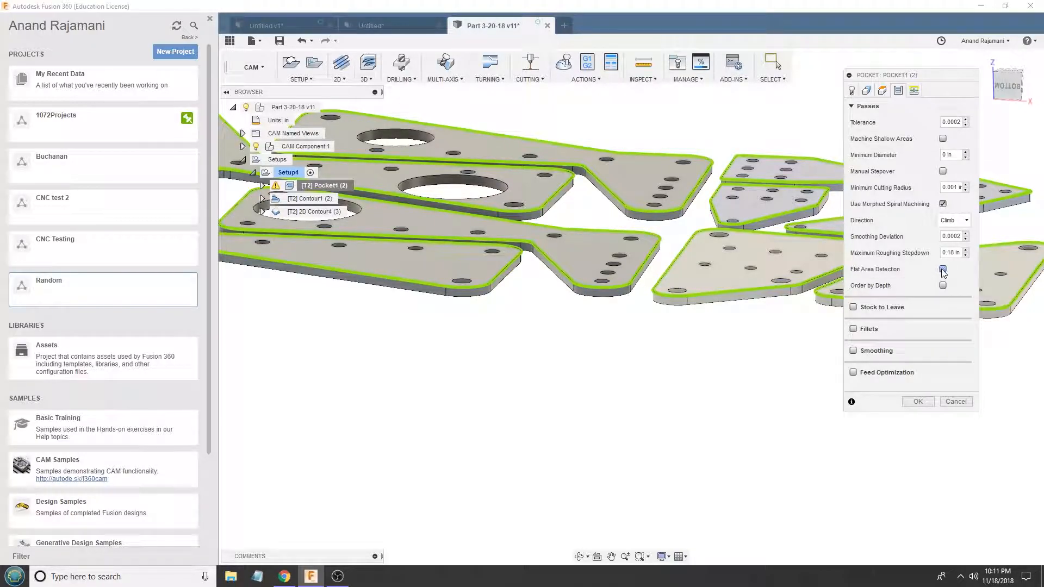
{"action": "left_click", "coordinate": [917, 403]}
{"action": "scroll", "coordinate": [729, 237], "scroll_direction": "down", "scroll_amount": 2}
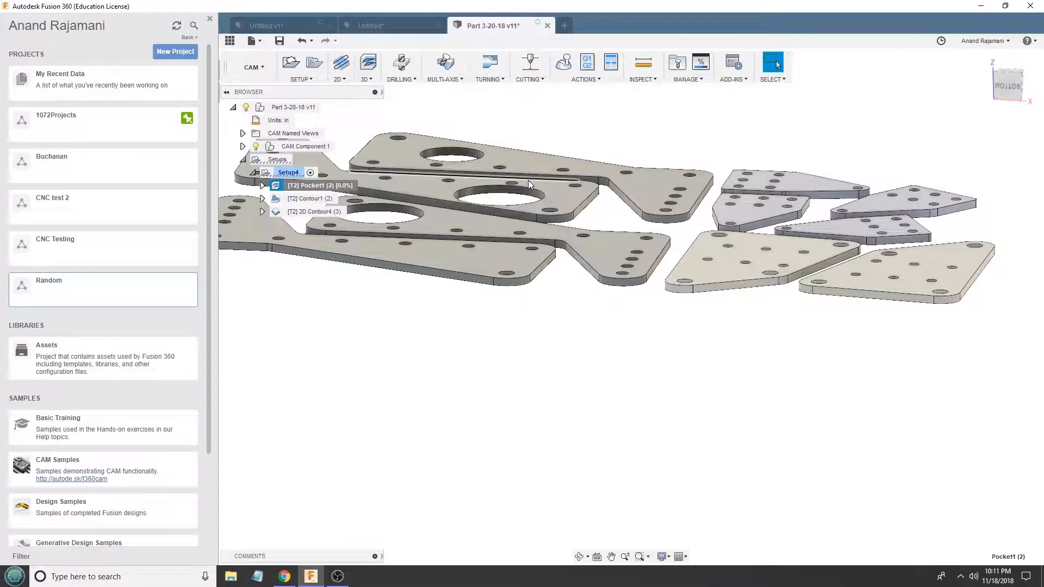
{"action": "scroll", "coordinate": [526, 181], "scroll_direction": "up", "scroll_amount": 3}
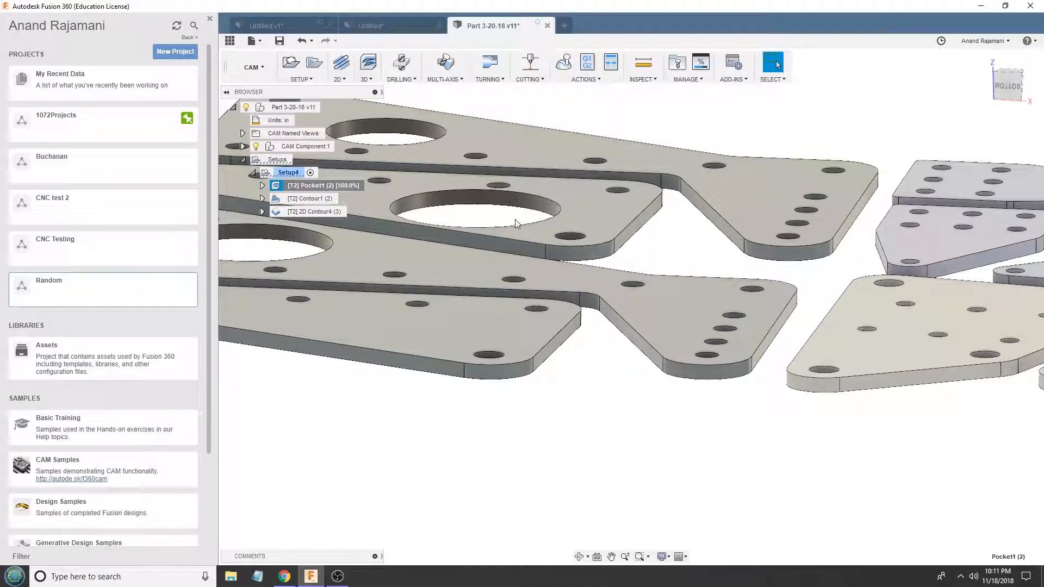
{"action": "middle_click_drag", "start_coordinate": [514, 219], "coordinate": [938, 326], "text": "shift"}
{"action": "scroll", "coordinate": [486, 230], "scroll_direction": "up", "scroll_amount": 5}
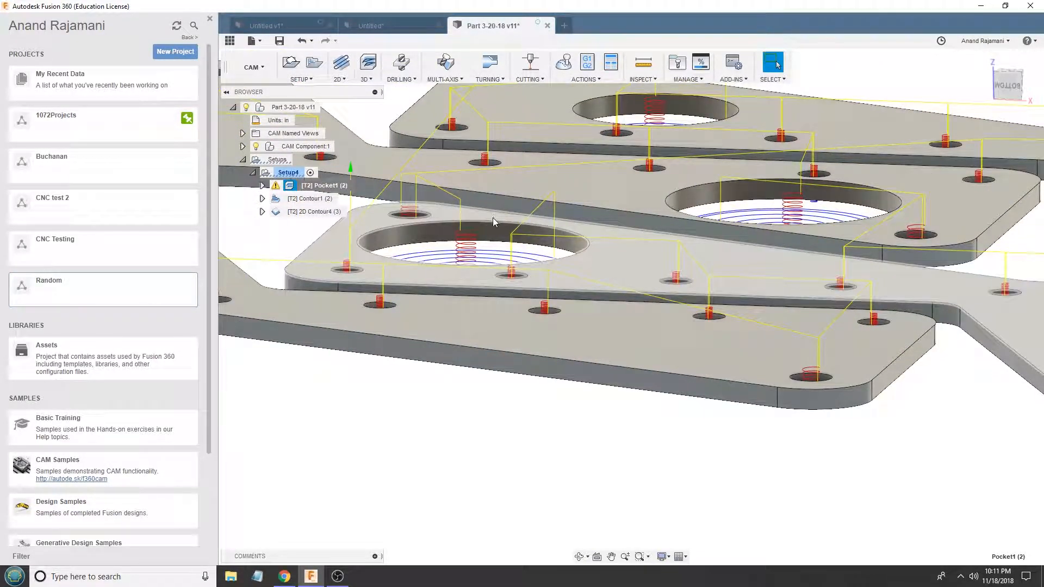
{"action": "scroll", "coordinate": [494, 216], "scroll_direction": "down", "scroll_amount": 3}
- Edit Pocket1 and examine the smoothing option in its passes settings, leaving smoothing turned off
{"action": "right_click", "coordinate": [334, 187]}
{"action": "left_click", "coordinate": [354, 202]}
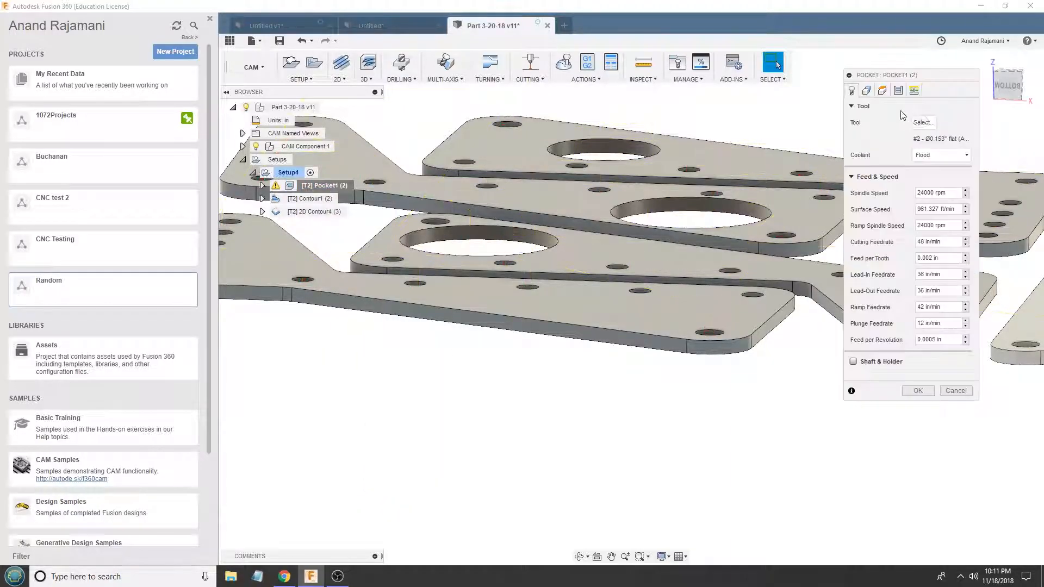
{"action": "left_click", "coordinate": [898, 90]}
{"action": "left_click", "coordinate": [914, 90]}
{"action": "left_click", "coordinate": [898, 90]}
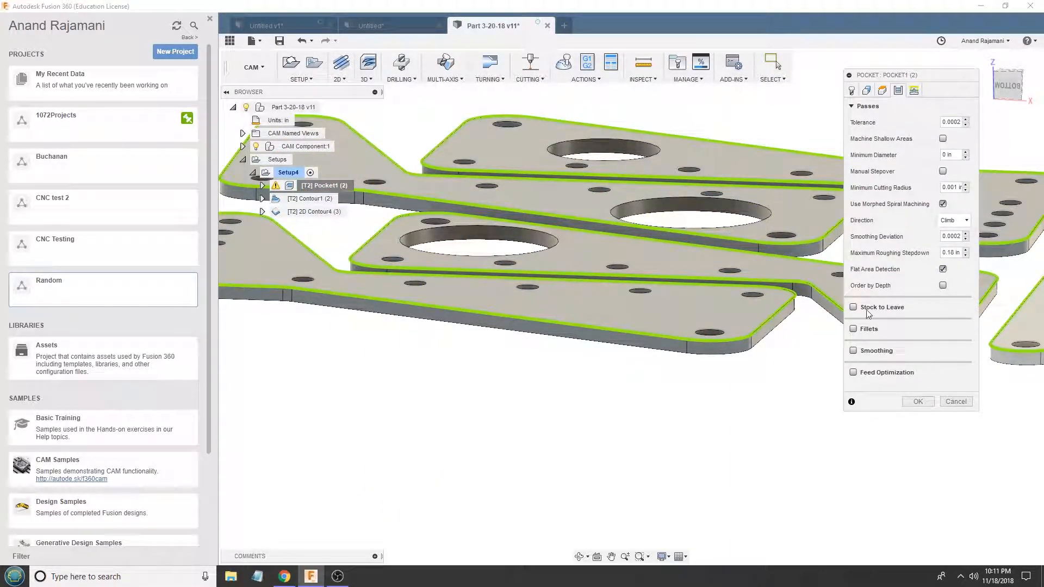
{"action": "left_click", "coordinate": [853, 350]}
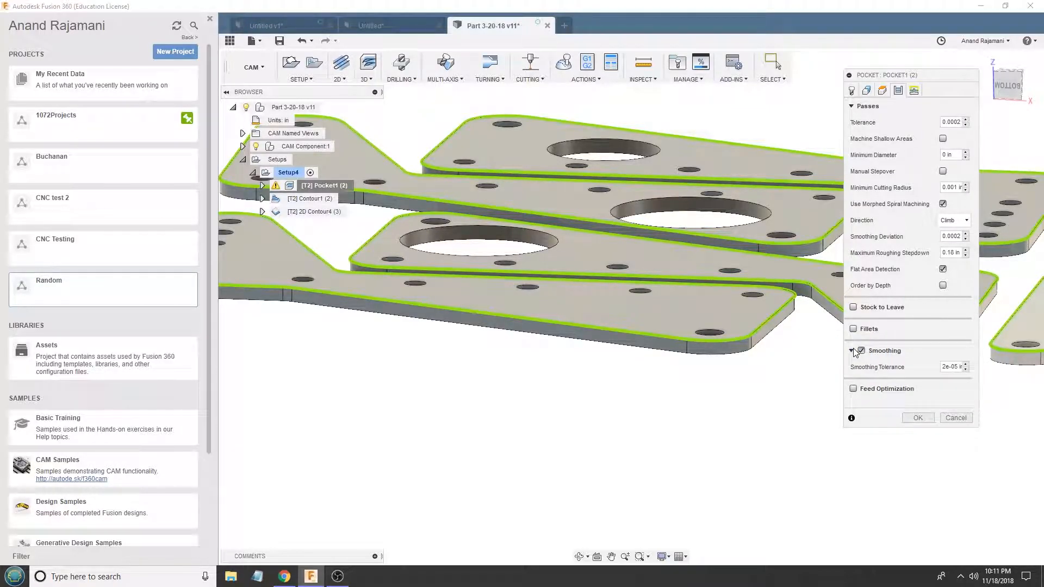
{"action": "left_click", "coordinate": [858, 352]}
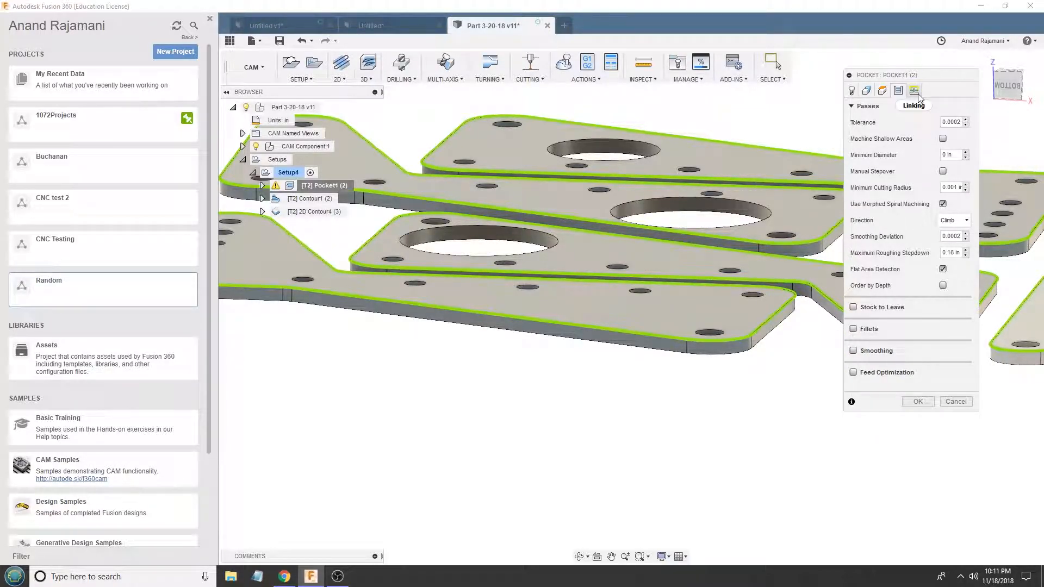
- Review Pocket1's linking settings, especially the horizontal lead-out radius and safe distance, against the plates' holes
{"action": "left_click", "coordinate": [916, 92]}
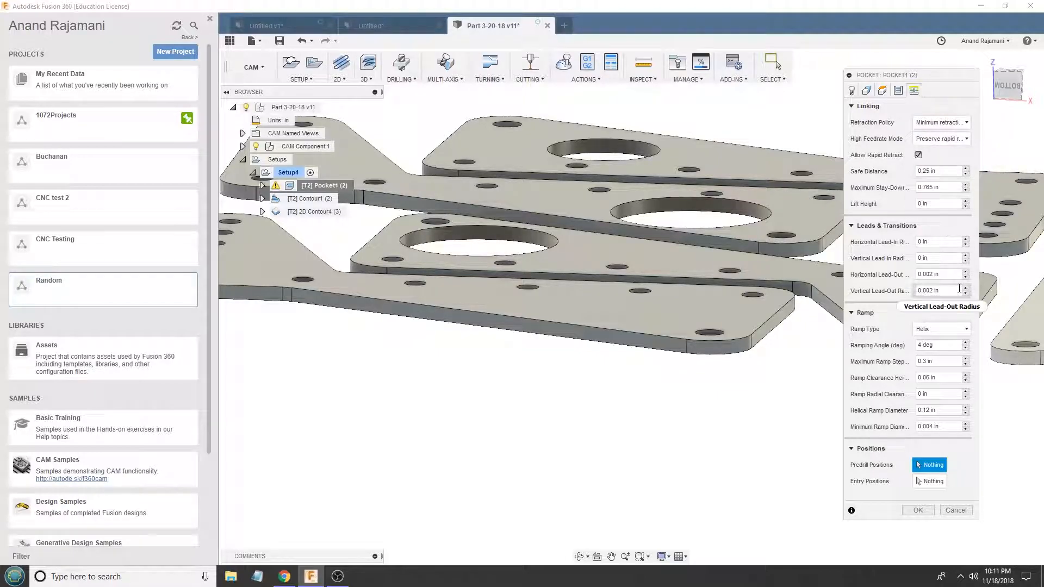
{"action": "double_click", "coordinate": [935, 274]}
{"action": "left_click", "coordinate": [934, 274]}
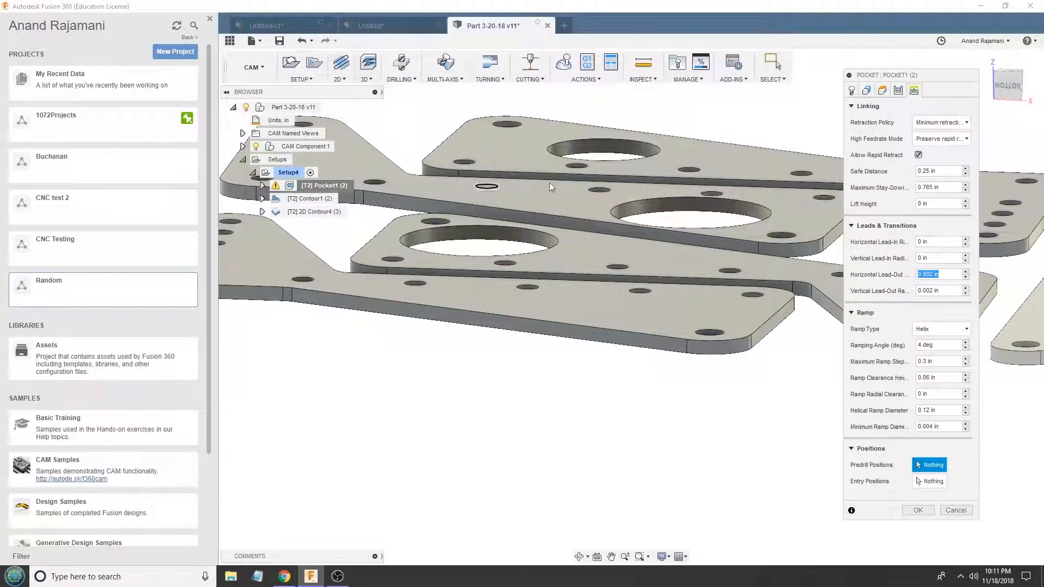
{"action": "scroll", "coordinate": [665, 224], "scroll_direction": "up", "scroll_amount": 3}
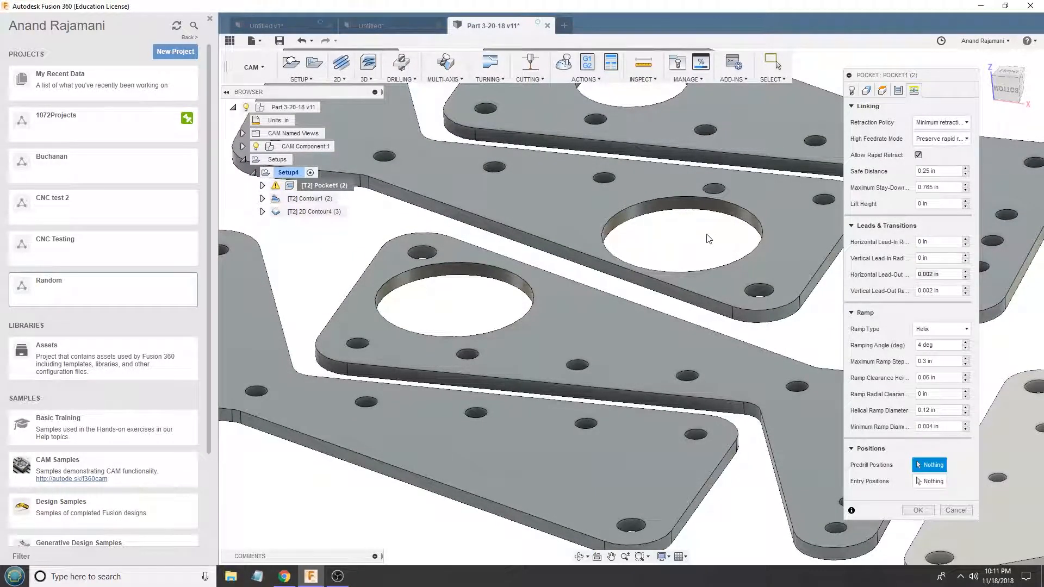
{"action": "scroll", "coordinate": [571, 255], "scroll_direction": "up", "scroll_amount": 2}
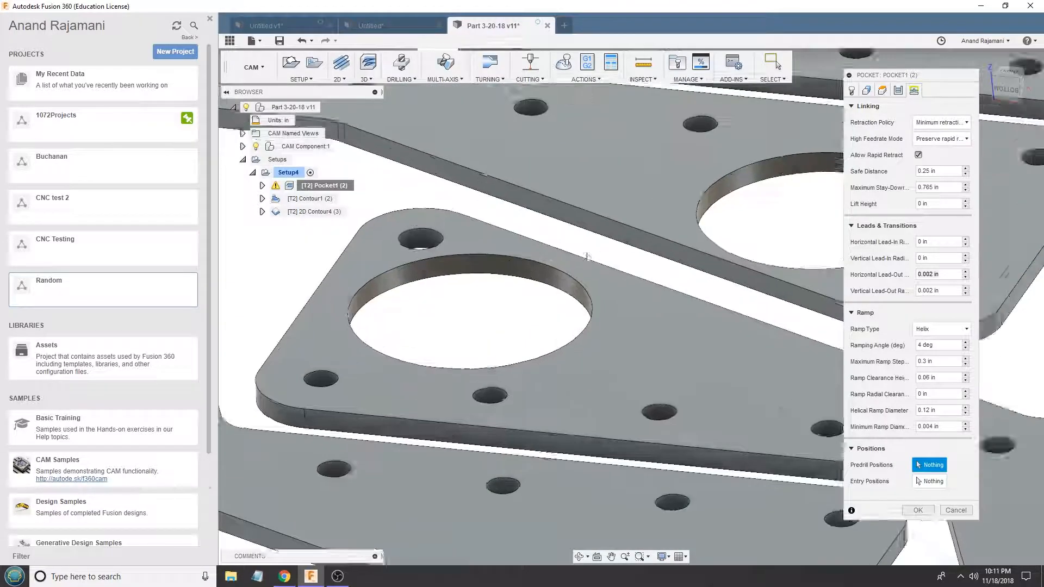
{"action": "scroll", "coordinate": [573, 257], "scroll_direction": "down", "scroll_amount": 5}
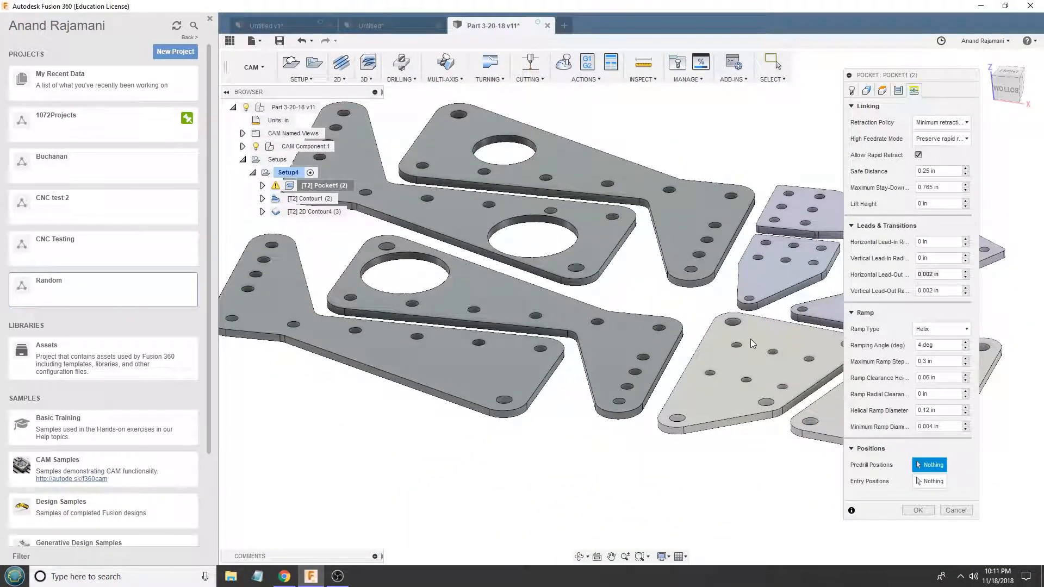
{"action": "scroll", "coordinate": [750, 340], "scroll_direction": "up", "scroll_amount": 5}
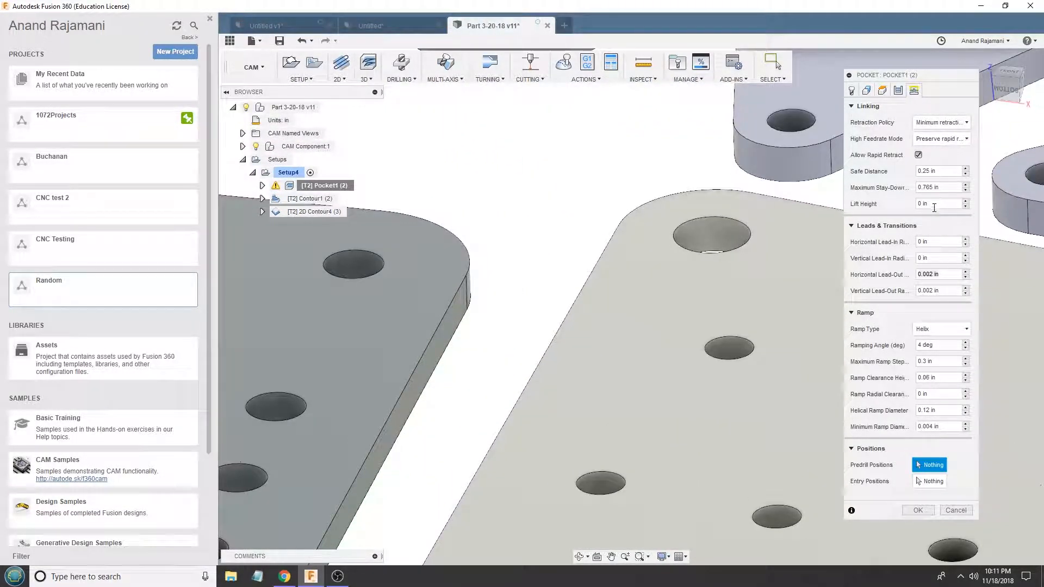
{"action": "left_click", "coordinate": [944, 171]}
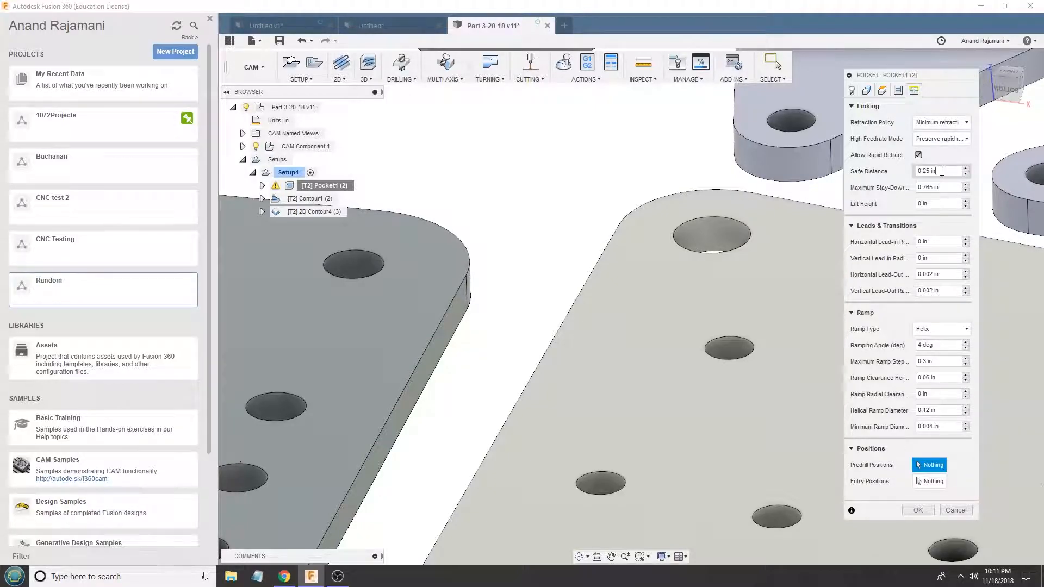
{"action": "scroll", "coordinate": [448, 334], "scroll_direction": "down", "scroll_amount": 5}
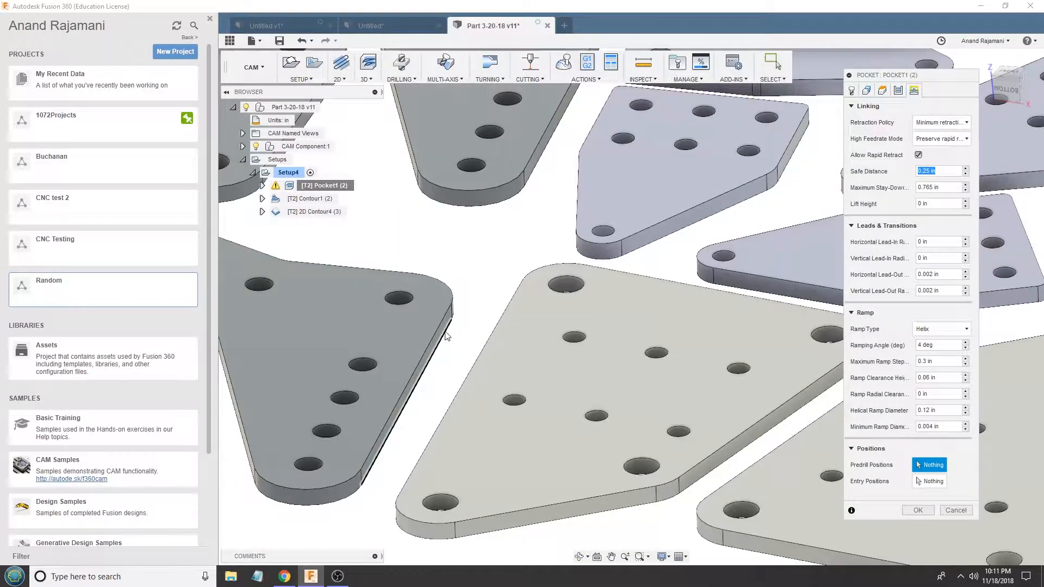
{"action": "mouse_move", "coordinate": [446, 331]}
{"action": "middle_mouse_down", "text": "shift"}
{"action": "mouse_move", "coordinate": [444, 299]}
{"action": "mouse_move", "coordinate": [460, 325]}
{"action": "middle_mouse_up", "text": "shift"}
{"action": "scroll", "coordinate": [492, 341], "scroll_direction": "down", "scroll_amount": 2}
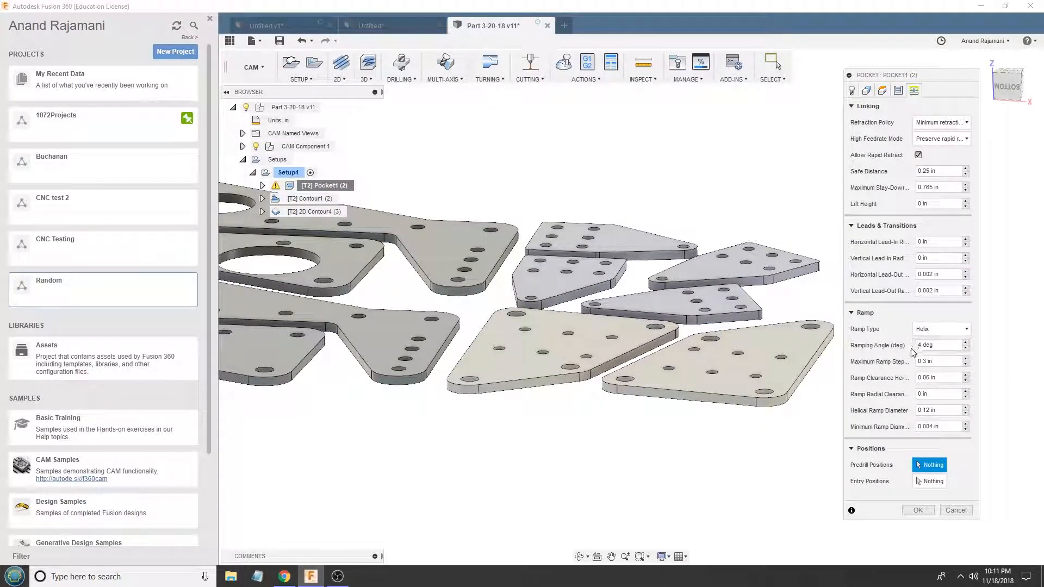
- Set Pocket1's minimum ramp diameter to 0.002 in after checking the other ramp settings, and regenerate the toolpath
{"action": "left_click", "coordinate": [916, 377]}
{"action": "left_click", "coordinate": [949, 410]}
{"action": "left_click", "coordinate": [945, 426]}
{"action": "left_click", "coordinate": [932, 425]}
{"action": "scroll", "coordinate": [616, 290], "scroll_direction": "up", "scroll_amount": 3}
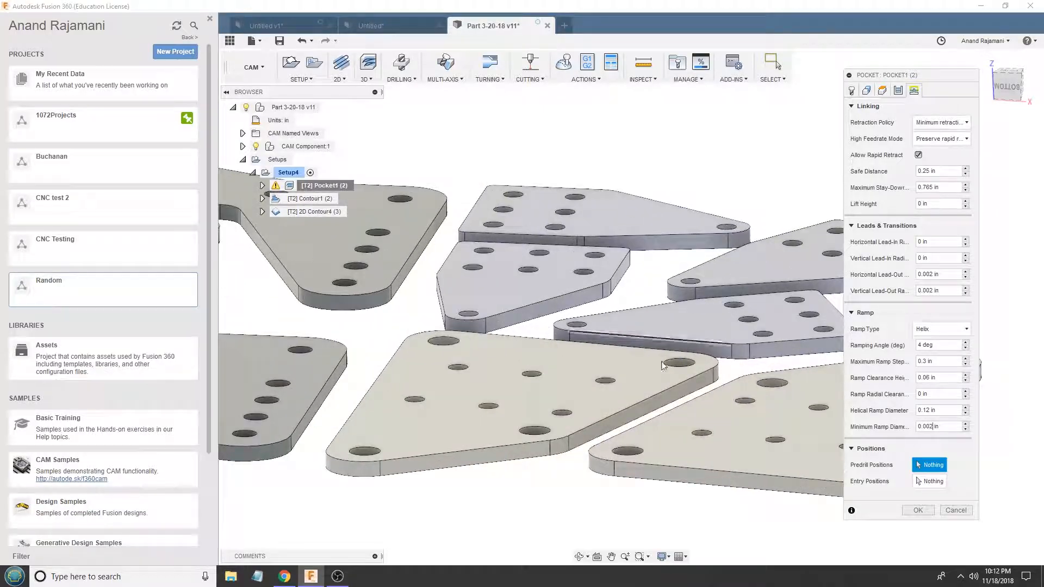
{"action": "left_click", "coordinate": [920, 511]}
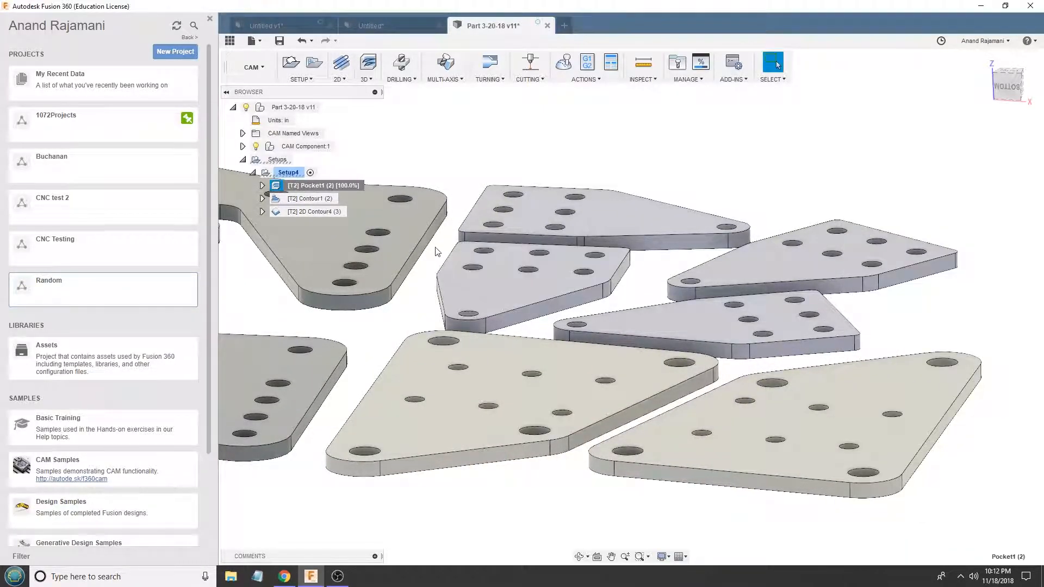
- Edit Contour1 and review its machining boundary selection and its clearance, retract, top and bottom heights
{"action": "right_click", "coordinate": [317, 199]}
{"action": "left_click", "coordinate": [333, 206]}
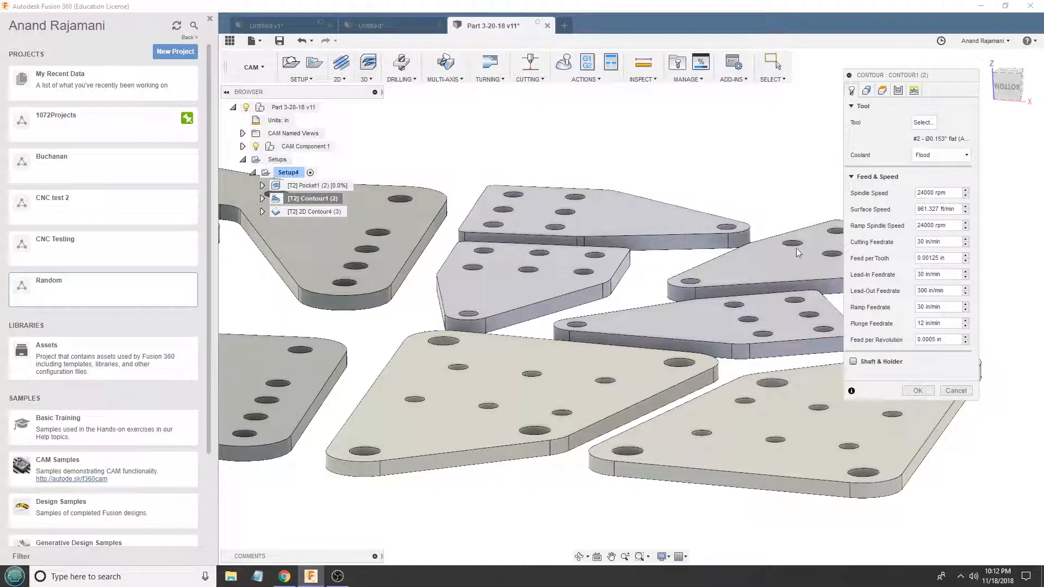
{"action": "left_click", "coordinate": [865, 90]}
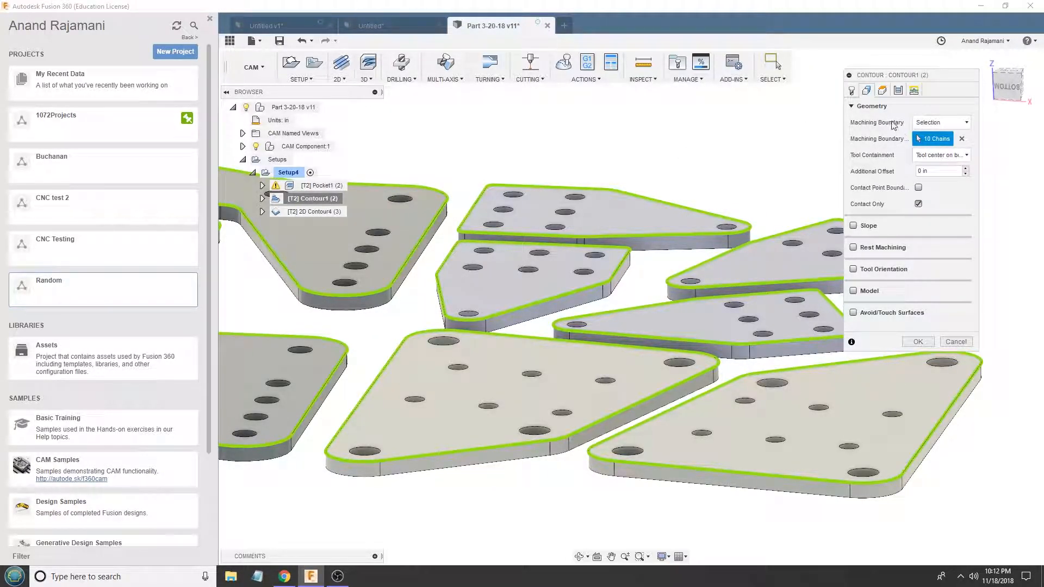
{"action": "scroll", "coordinate": [620, 307], "scroll_direction": "down", "scroll_amount": 4}
{"action": "left_click", "coordinate": [882, 91]}
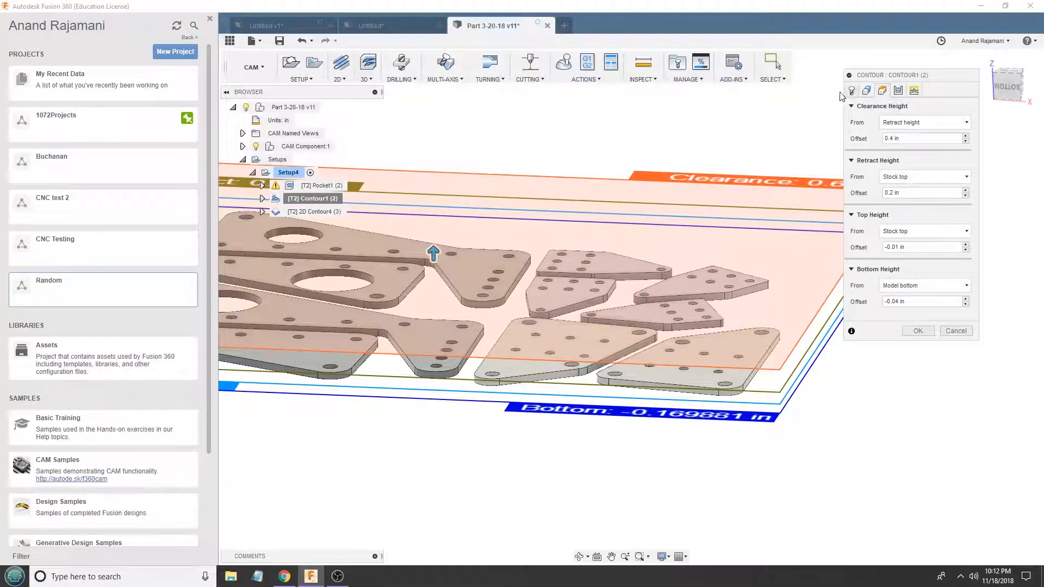
{"action": "scroll", "coordinate": [318, 307], "scroll_direction": "up", "scroll_amount": 3}
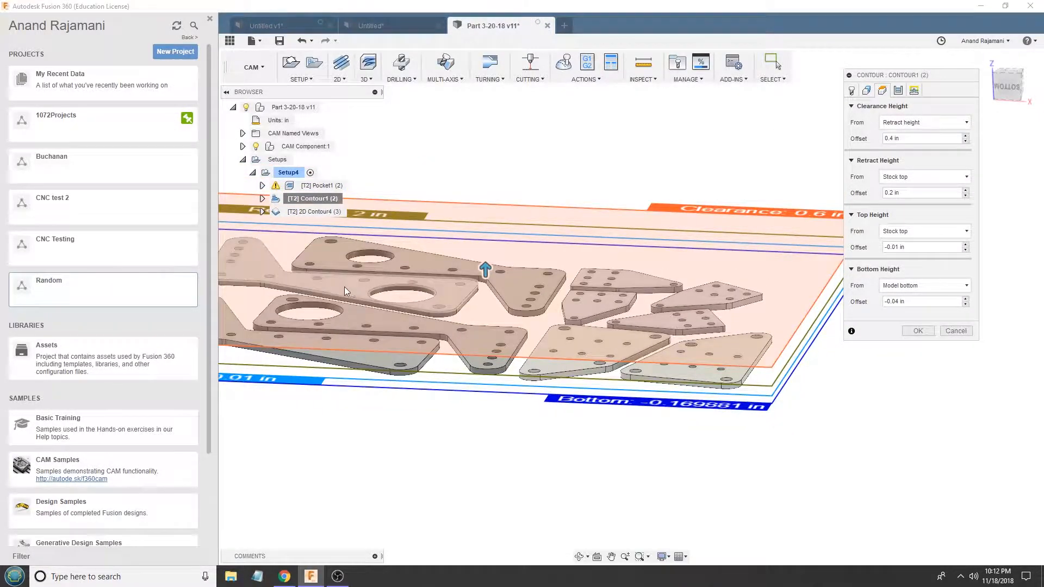
{"action": "scroll", "coordinate": [318, 306], "scroll_direction": "down", "scroll_amount": 1}
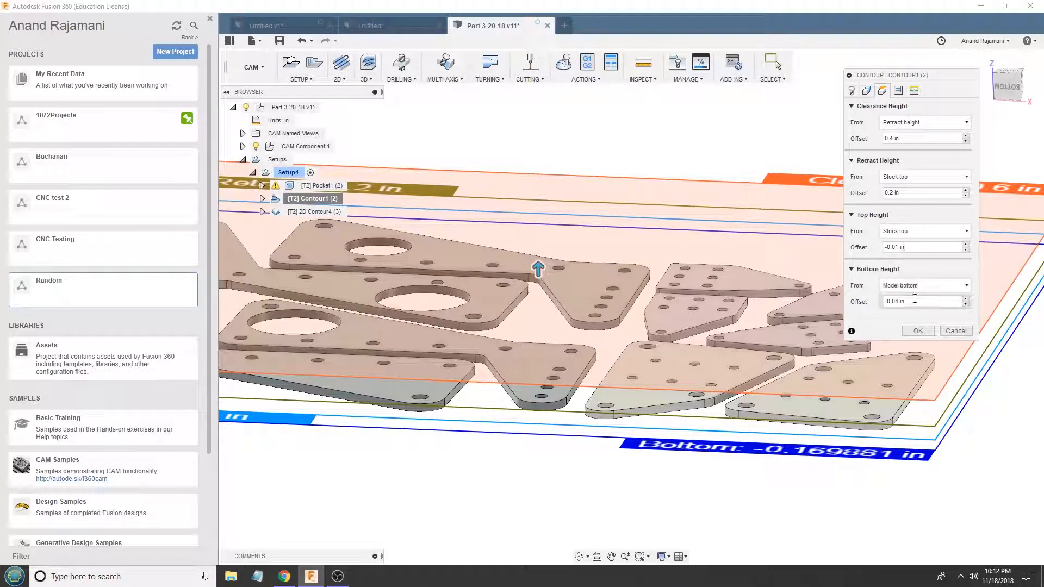
- Review Contour1's passes settings, especially the maximum stepdown, and accept the operation
{"action": "left_click", "coordinate": [898, 92]}
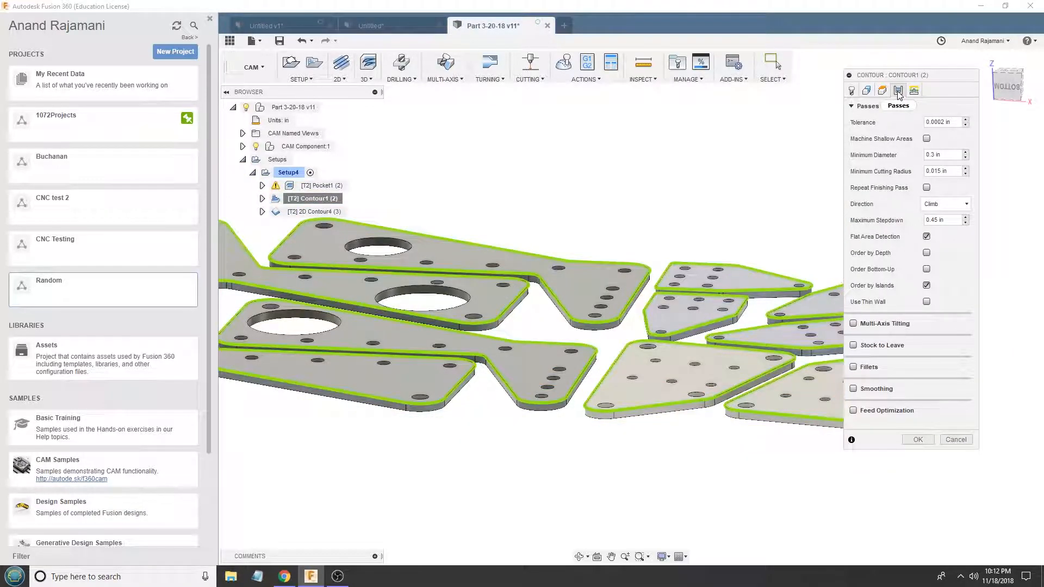
{"action": "left_click", "coordinate": [941, 220]}
{"action": "scroll", "coordinate": [804, 245], "scroll_direction": "down", "scroll_amount": 1}
{"action": "scroll", "coordinate": [678, 289], "scroll_direction": "up", "scroll_amount": 2}
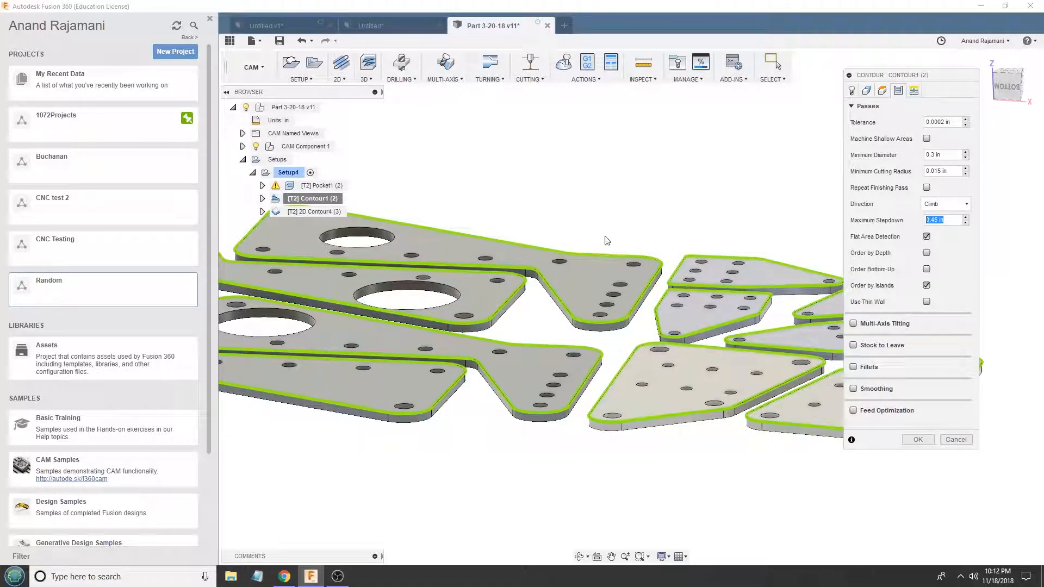
{"action": "left_click", "coordinate": [917, 439]}
- Recheck Pocket1's passes settings, including its maximum roughing stepdown, and accept the operation
{"action": "left_click", "coordinate": [320, 186]}
{"action": "double_click", "coordinate": [320, 186]}
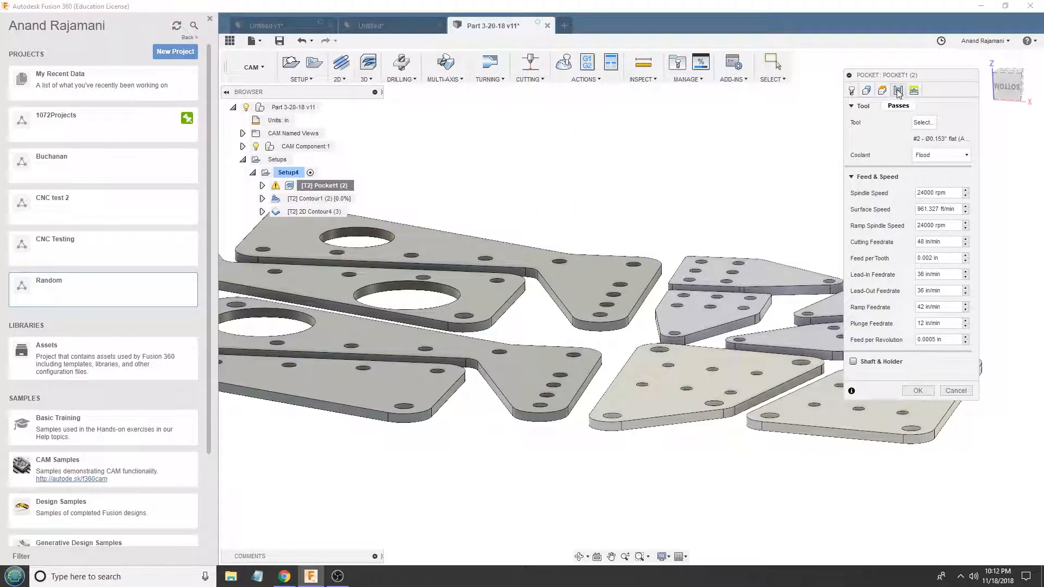
{"action": "left_click", "coordinate": [897, 91]}
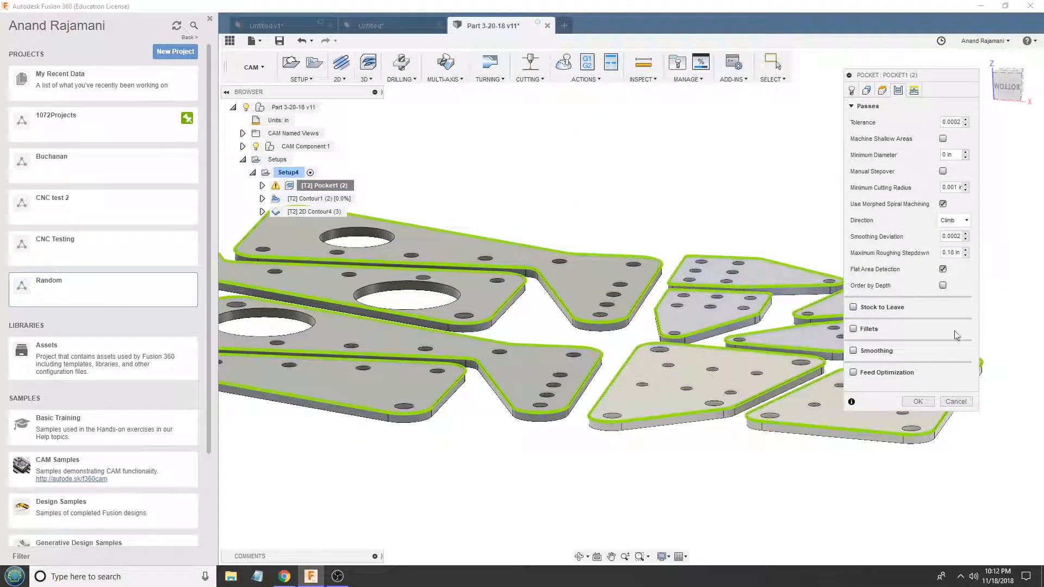
{"action": "left_click", "coordinate": [918, 402]}
- Open Contour1 for editing and review its passes and linking settings, especially the horizontal and vertical lead-in radii
{"action": "double_click", "coordinate": [313, 198]}
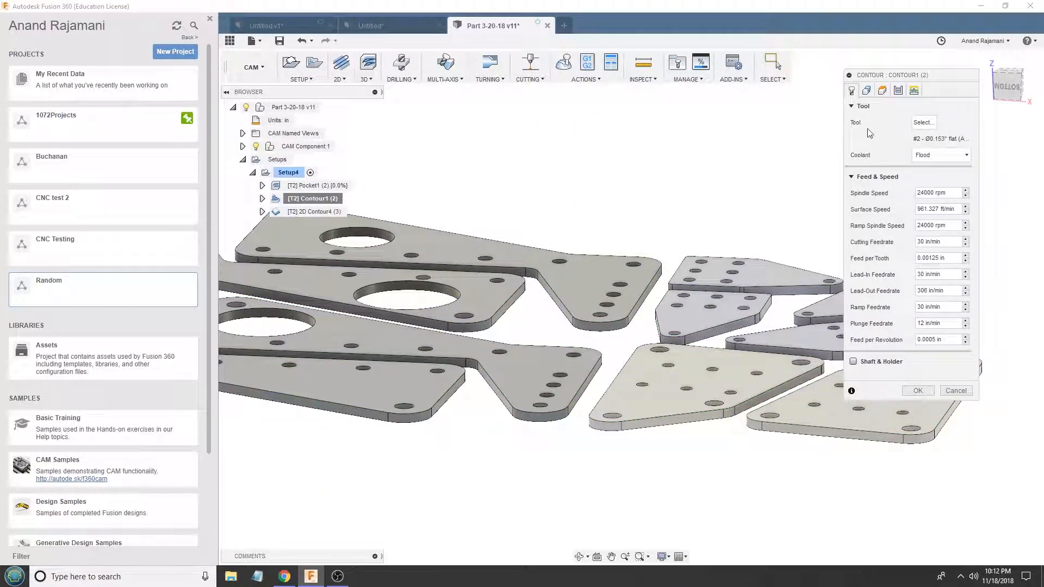
{"action": "left_click", "coordinate": [898, 91]}
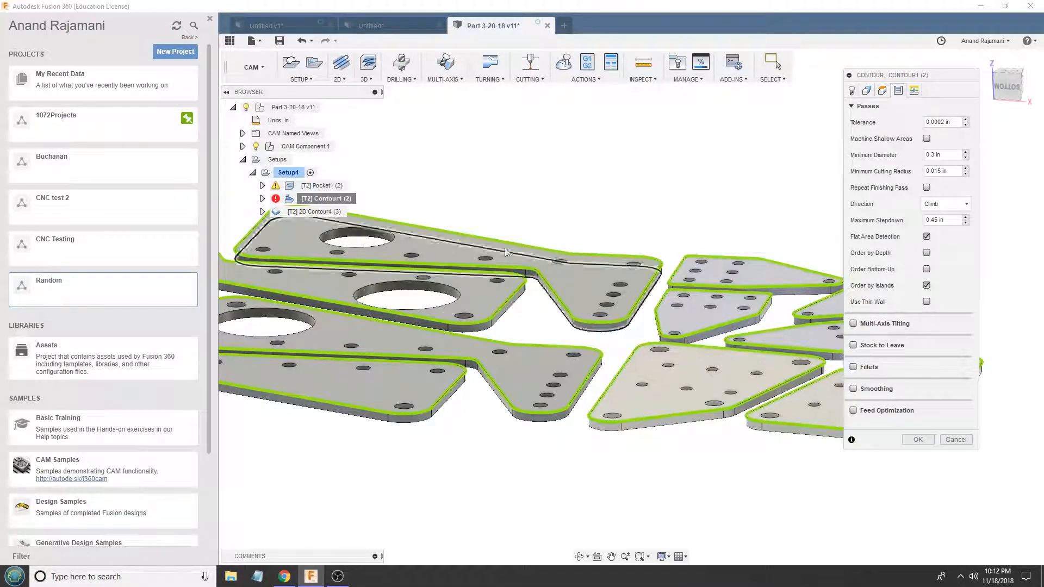
{"action": "left_click", "coordinate": [914, 91]}
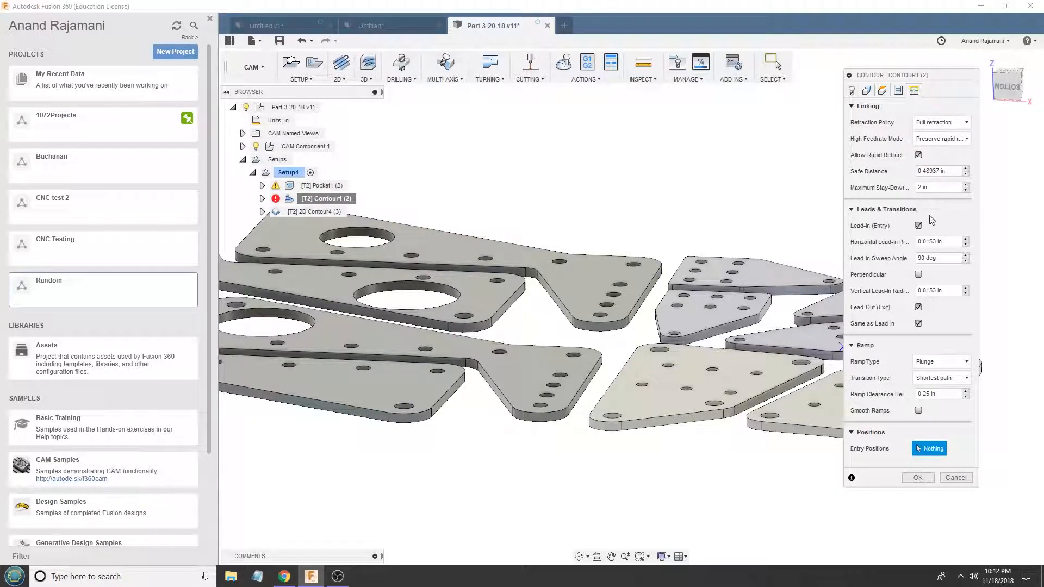
{"action": "left_click_drag", "start_coordinate": [950, 242], "coordinate": [923, 241]}
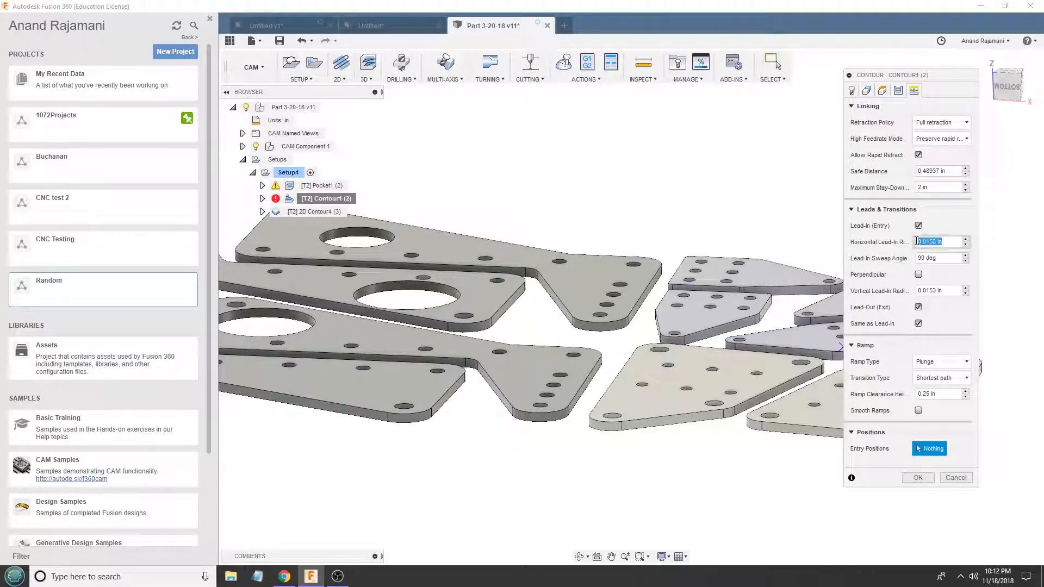
{"action": "left_click_drag", "start_coordinate": [949, 291], "coordinate": [878, 291]}
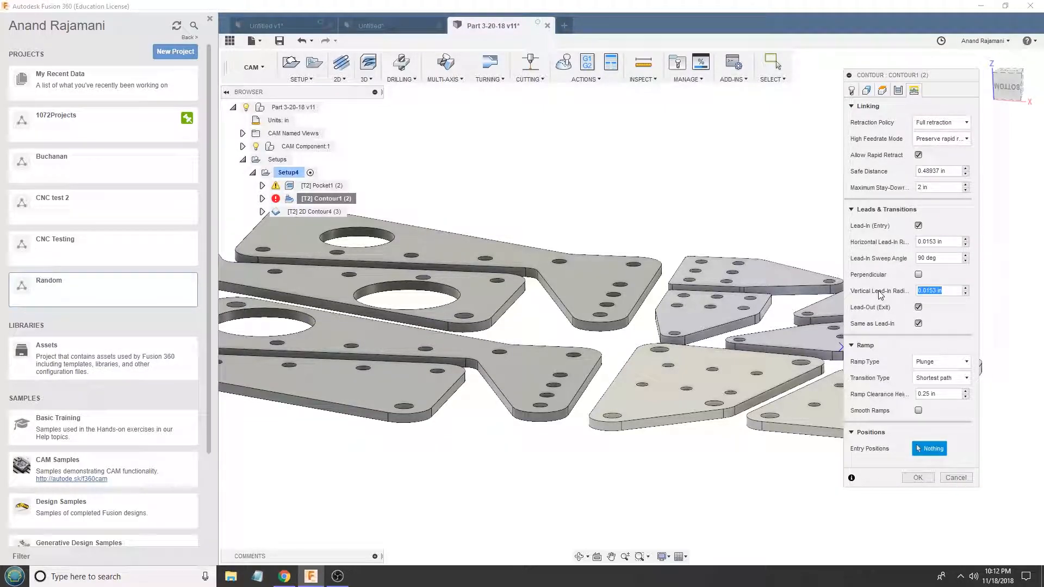
- Review Contour1's minimum diameter setting against the hole sizes in the plates and accept the operation
{"action": "left_click", "coordinate": [899, 91]}
{"action": "left_click_drag", "start_coordinate": [948, 155], "coordinate": [899, 162]}
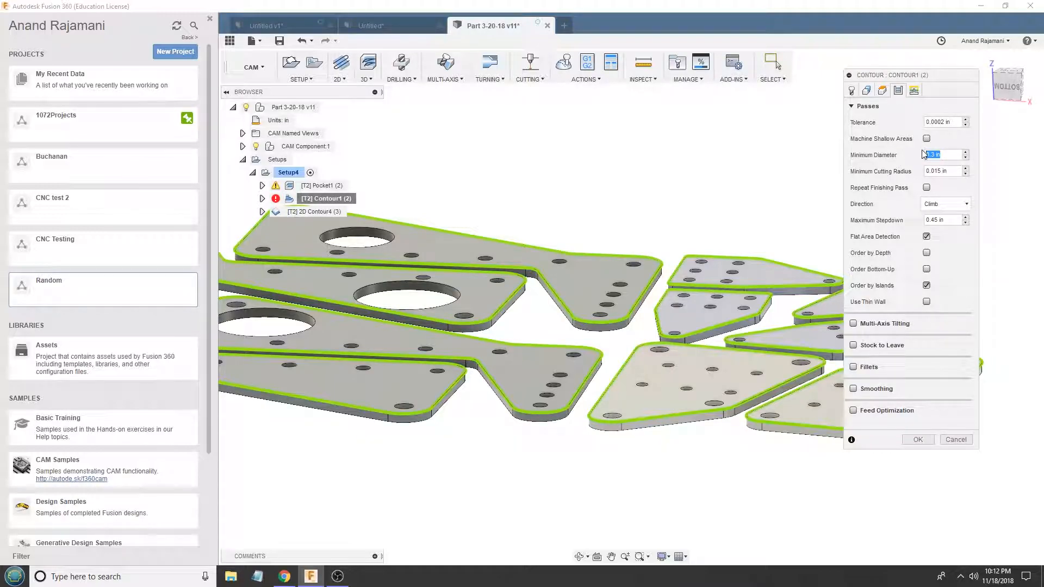
{"action": "scroll", "coordinate": [655, 172], "scroll_direction": "down", "scroll_amount": 2}
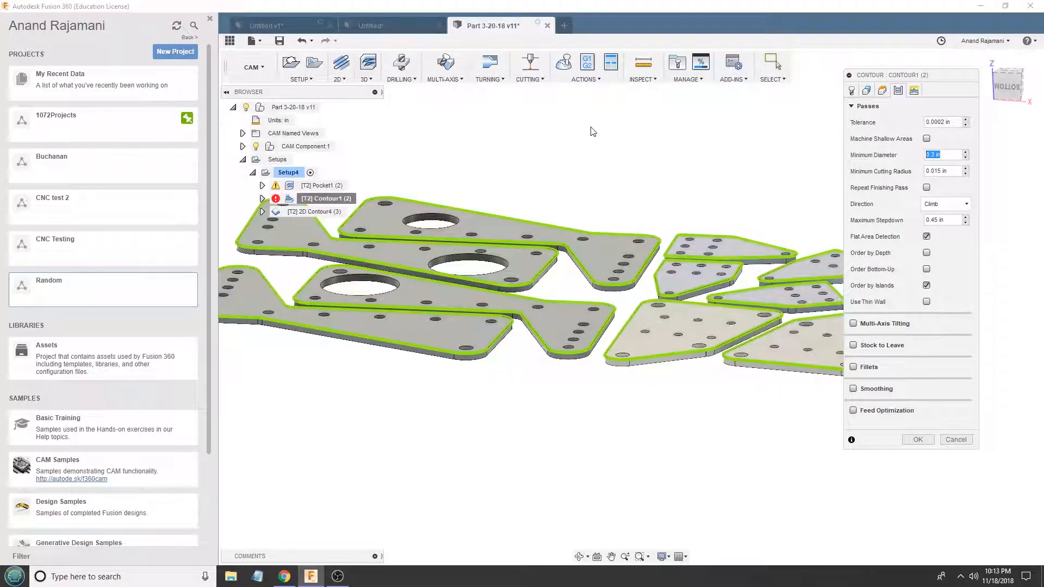
{"action": "scroll", "coordinate": [674, 301], "scroll_direction": "up", "scroll_amount": 6}
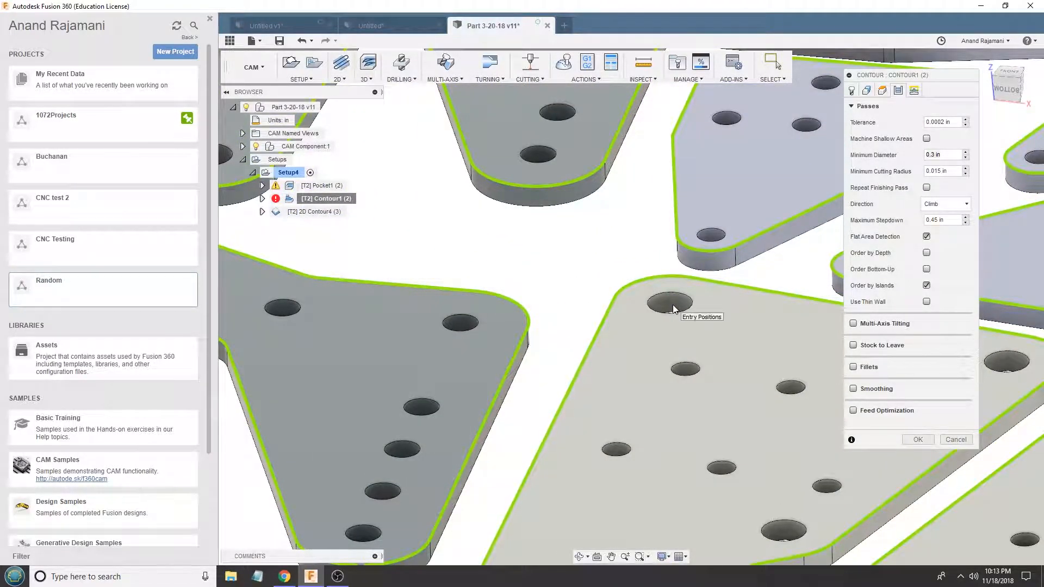
{"action": "left_click", "coordinate": [945, 156]}
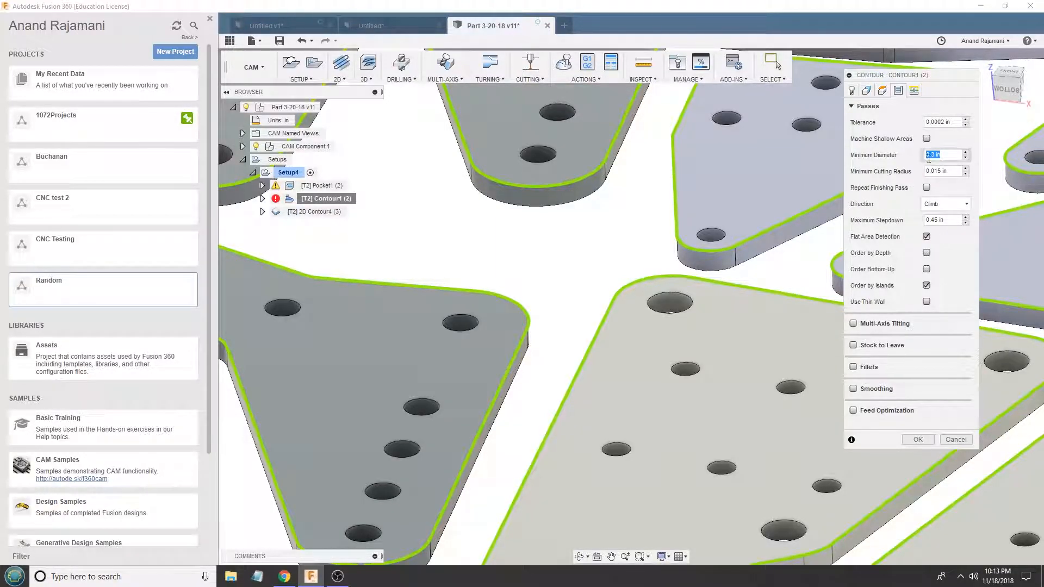
{"action": "left_click", "coordinate": [919, 439]}
- Examine the regenerated Contour1 toolpath, and inspect 2D Contour4's passes around the plate edges up close
{"action": "scroll", "coordinate": [468, 245], "scroll_direction": "down", "scroll_amount": 5}
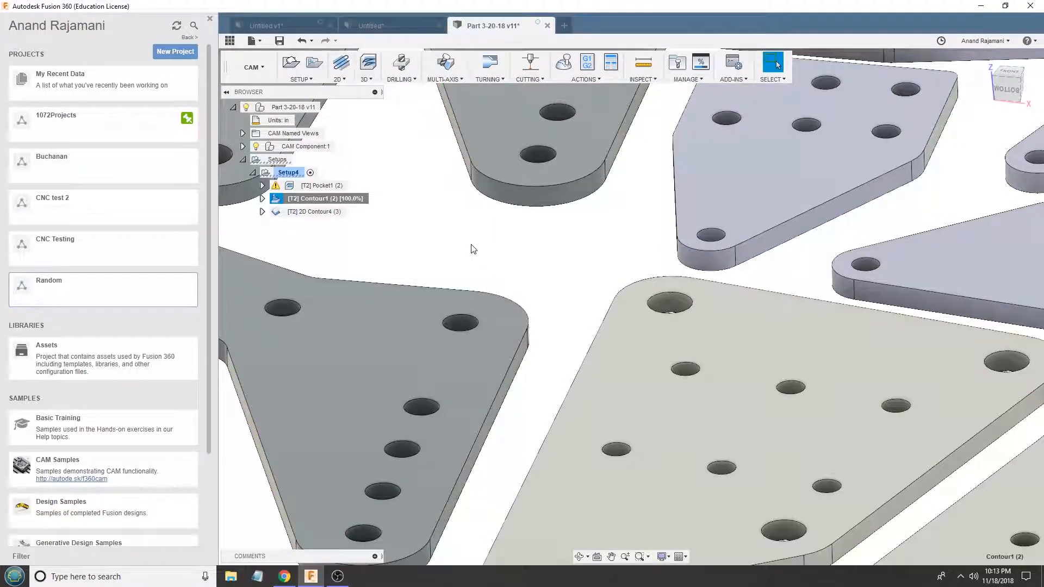
{"action": "scroll", "coordinate": [863, 275], "scroll_direction": "down", "scroll_amount": 6}
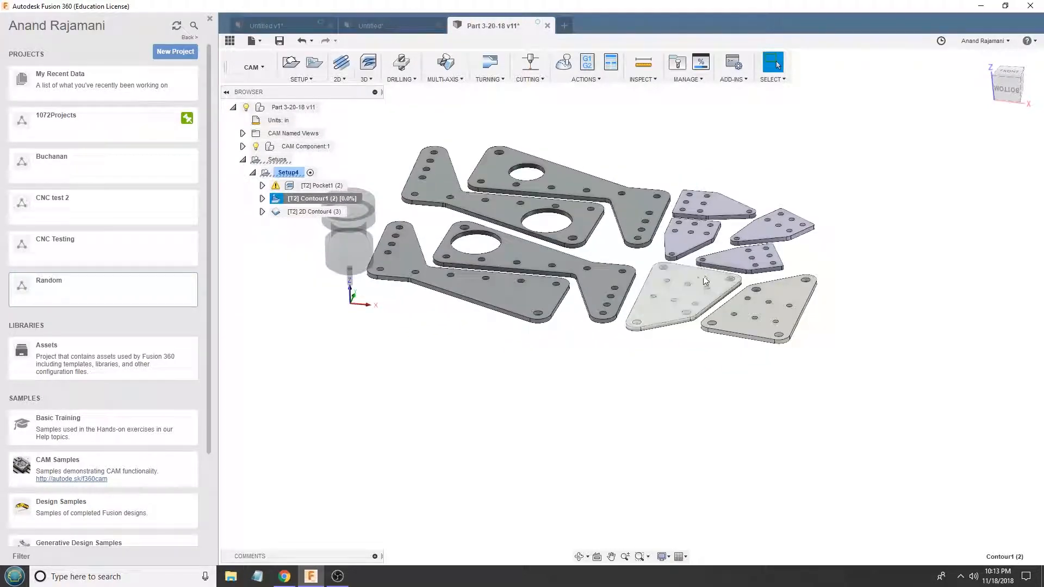
{"action": "scroll", "coordinate": [625, 159], "scroll_direction": "up", "scroll_amount": 3}
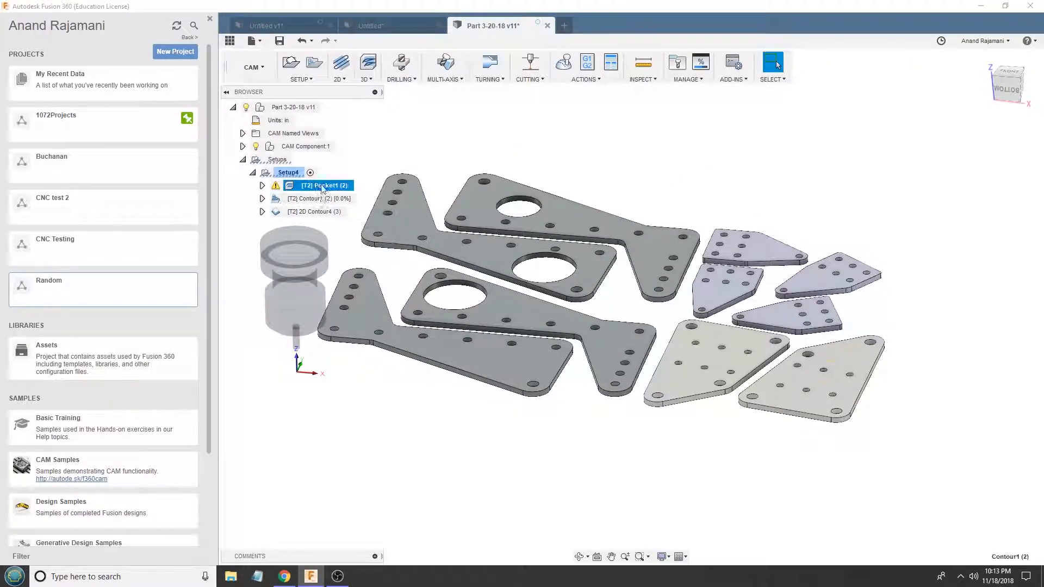
{"action": "middle_click_drag", "start_coordinate": [436, 205], "coordinate": [434, 192], "text": "shift"}
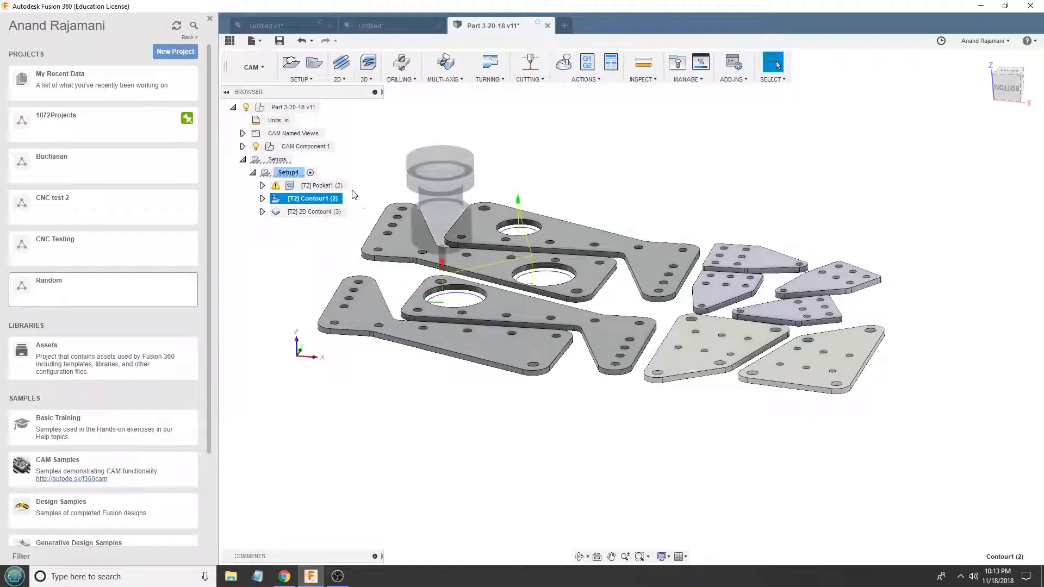
{"action": "left_click", "coordinate": [317, 210]}
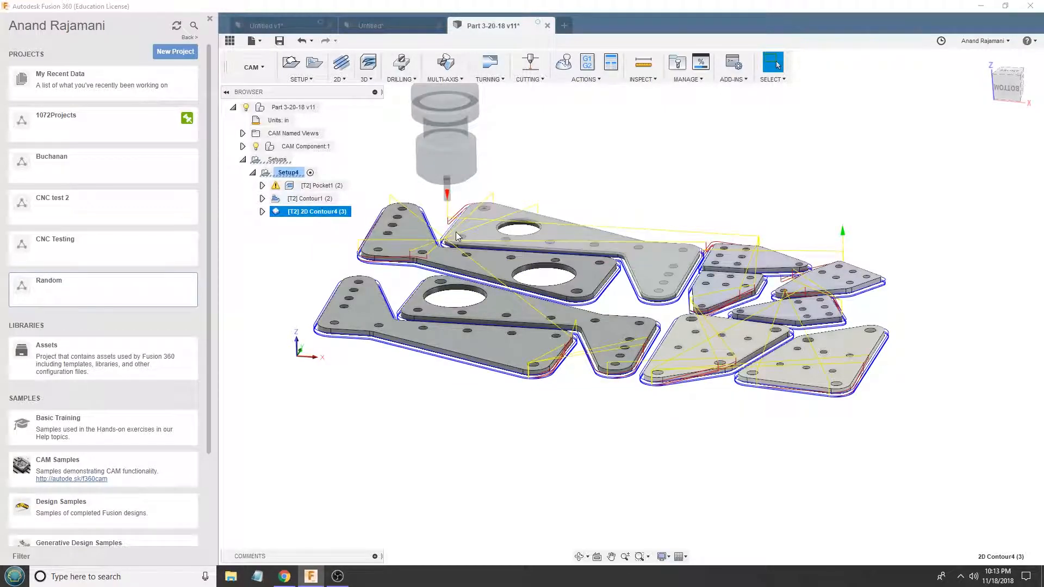
{"action": "scroll", "coordinate": [682, 288], "scroll_direction": "up", "scroll_amount": 10}
{"action": "scroll", "coordinate": [670, 342], "scroll_direction": "up", "scroll_amount": 4}
{"action": "middle_click_drag", "start_coordinate": [670, 342], "coordinate": [609, 173], "text": "shift"}
{"action": "middle_click_drag", "start_coordinate": [556, 262], "coordinate": [551, 243], "text": "shift"}
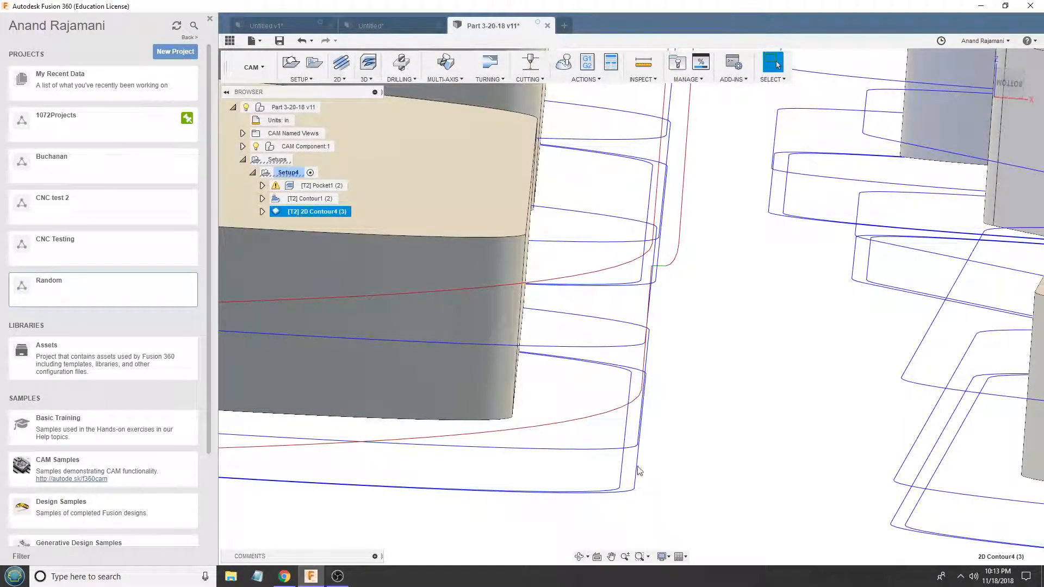
- Edit 2D Contour4, check its selected contour chains around the plates, and turn off tabs
{"action": "right_click", "coordinate": [307, 210]}
{"action": "left_click", "coordinate": [327, 216]}
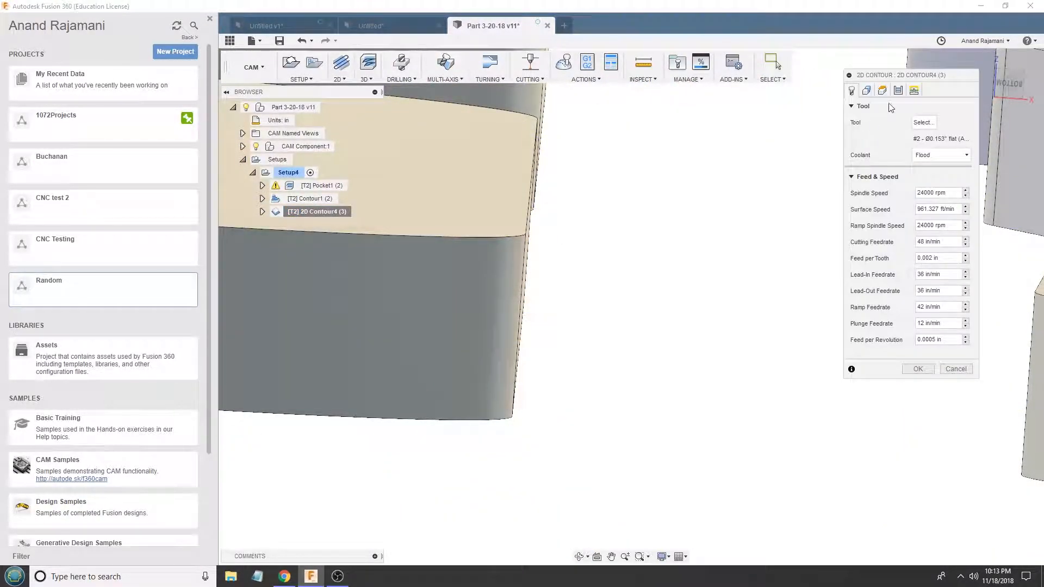
{"action": "left_click", "coordinate": [883, 92]}
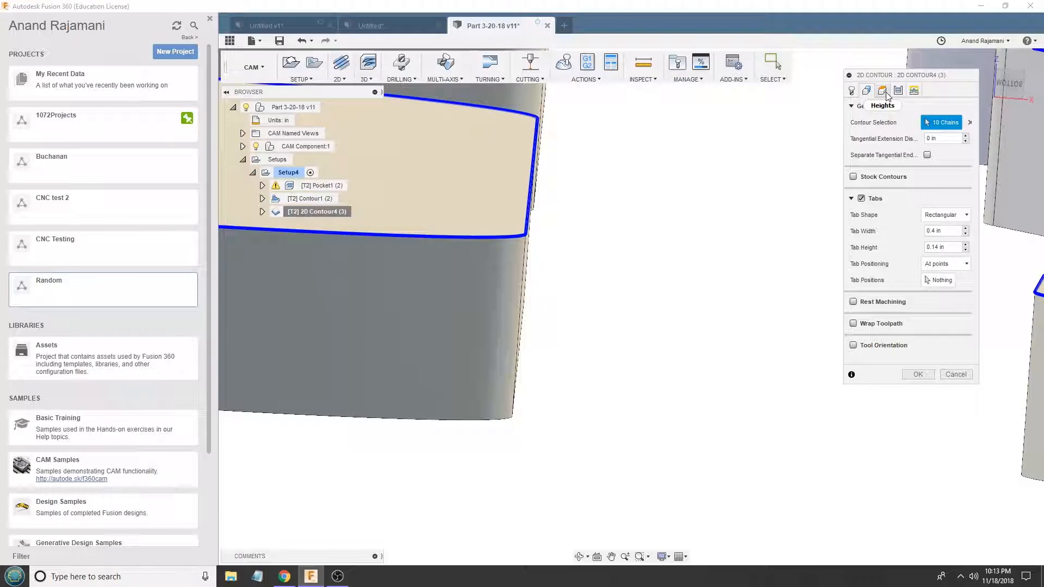
{"action": "scroll", "coordinate": [772, 250], "scroll_direction": "down", "scroll_amount": 5}
{"action": "scroll", "coordinate": [695, 239], "scroll_direction": "down", "scroll_amount": 3}
{"action": "middle_click_drag", "start_coordinate": [657, 145], "coordinate": [663, 172], "text": "shift"}
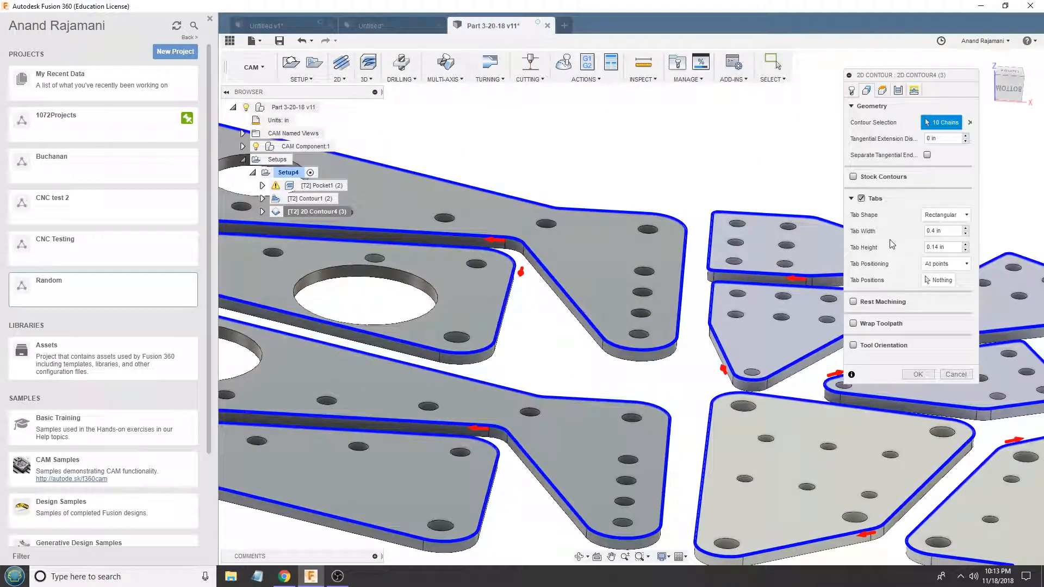
{"action": "left_click", "coordinate": [862, 198]}
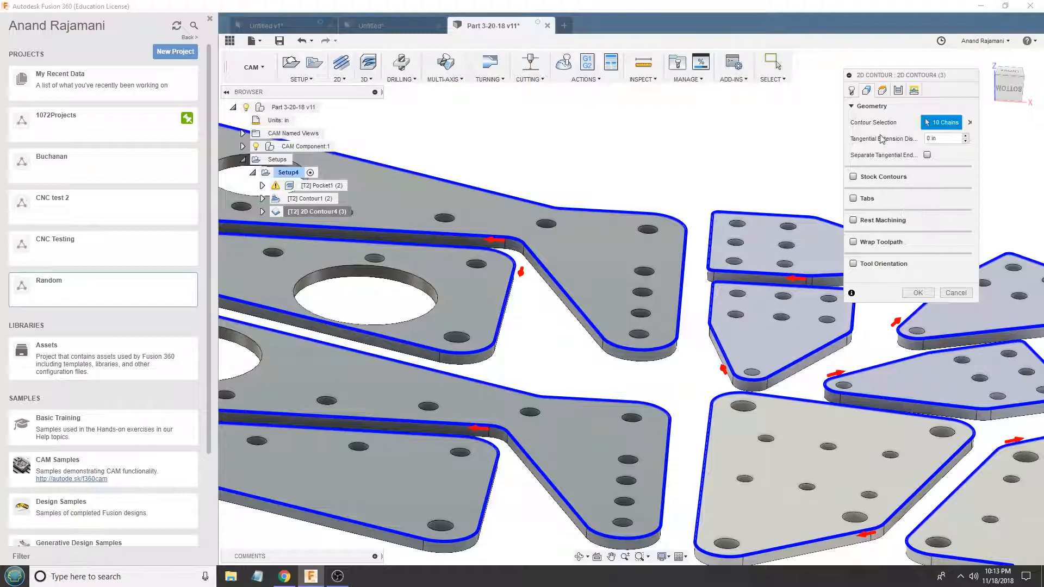
- Review 2D Contour4's heights and maximum roughing stepdown, and turn off multiple depths
{"action": "left_click", "coordinate": [883, 92]}
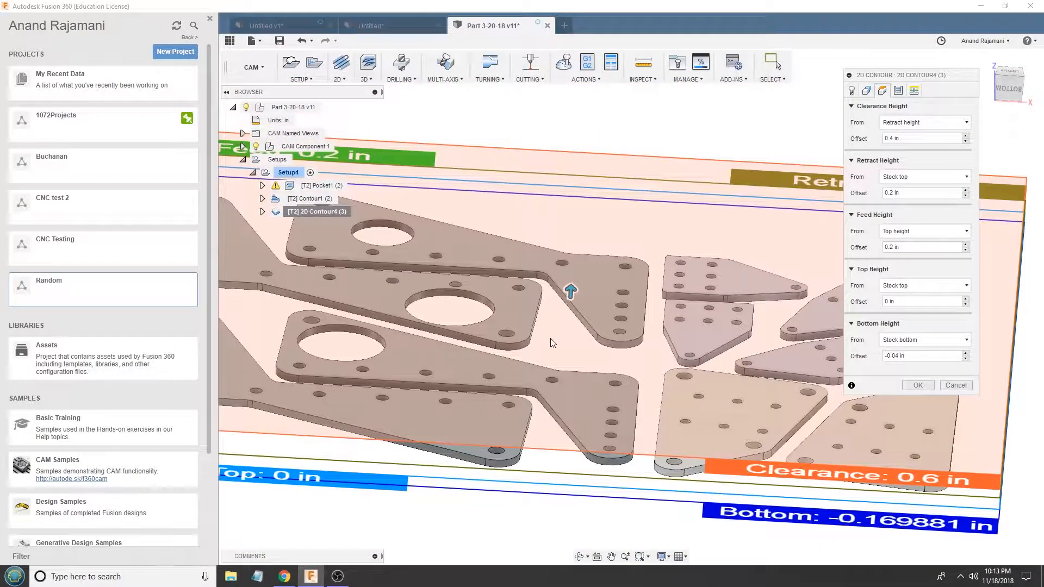
{"action": "scroll", "coordinate": [553, 341], "scroll_direction": "down", "scroll_amount": 2}
{"action": "left_click", "coordinate": [898, 91]}
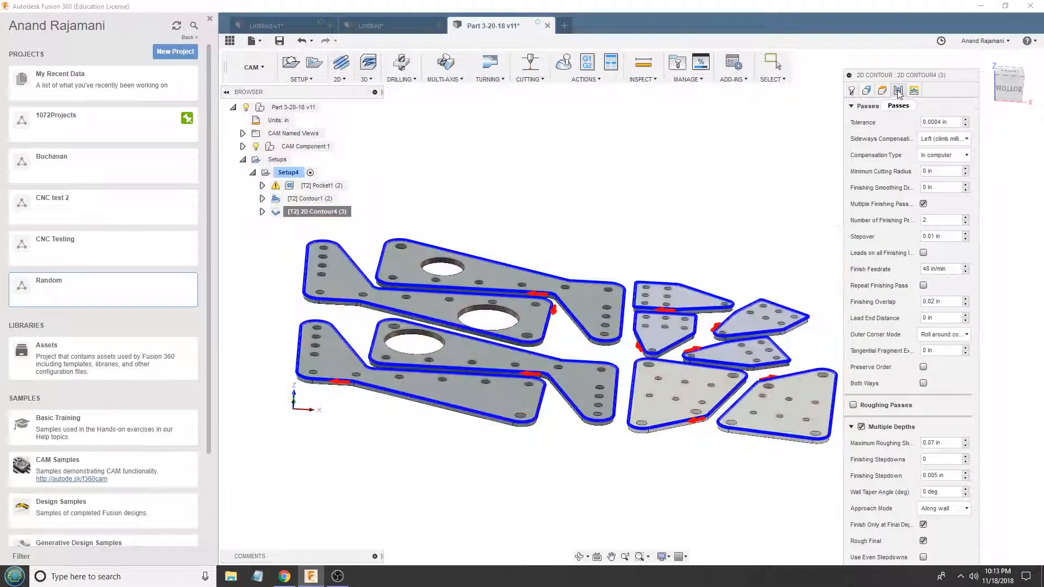
{"action": "left_click", "coordinate": [935, 443]}
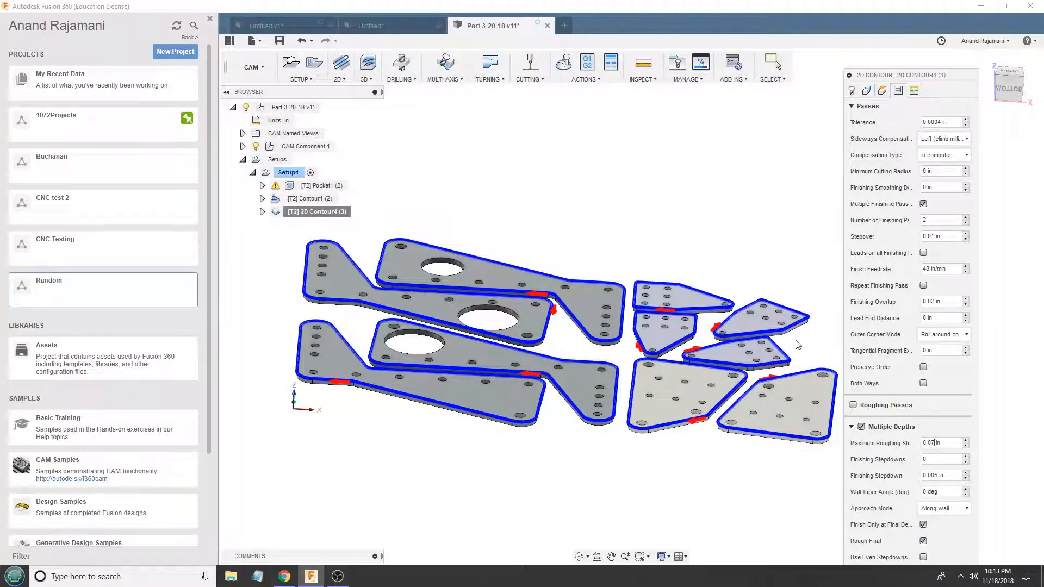
{"action": "left_click", "coordinate": [861, 427]}
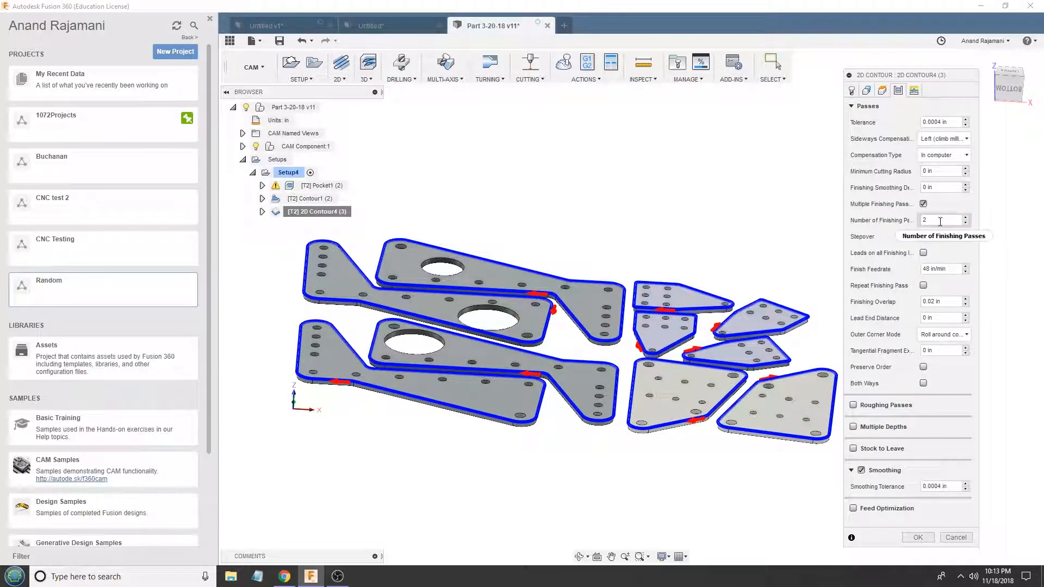
- Set 2D Contour4's cutting feedrate and ramp feedrate to 40 in/min
{"action": "left_click", "coordinate": [853, 92]}
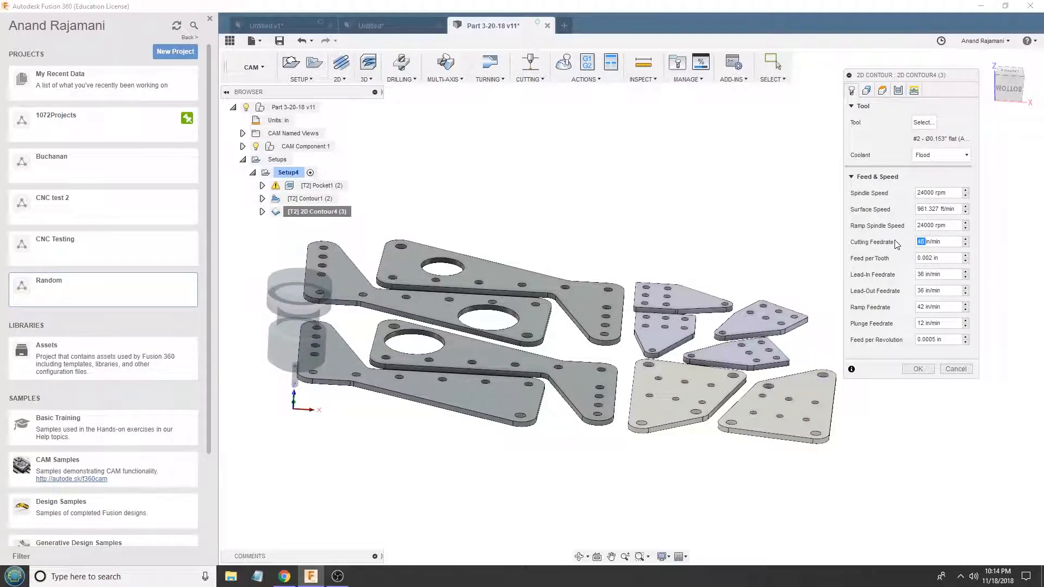
{"action": "type", "text": "0"}
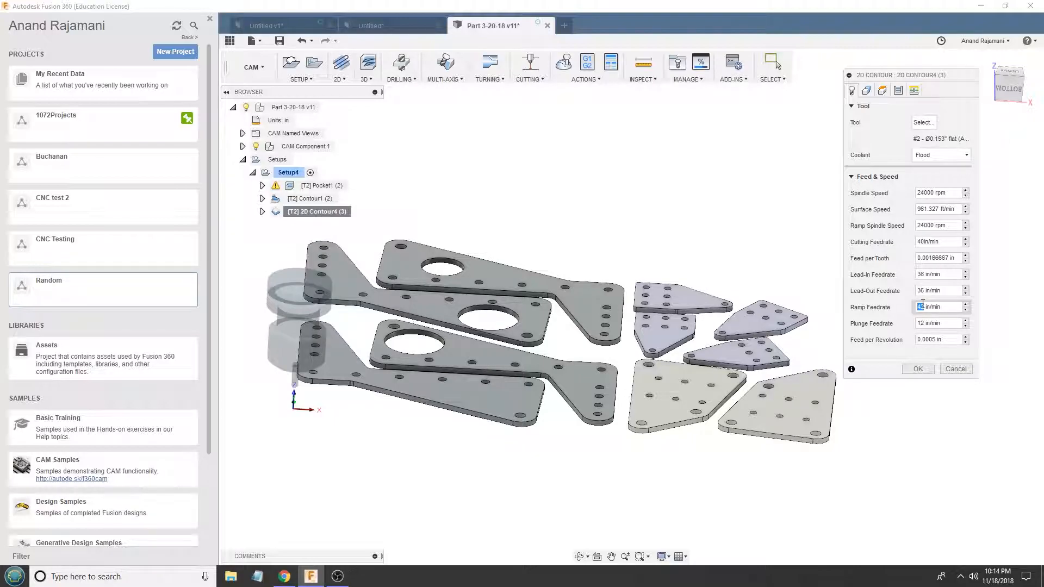
{"action": "type", "text": "0"}
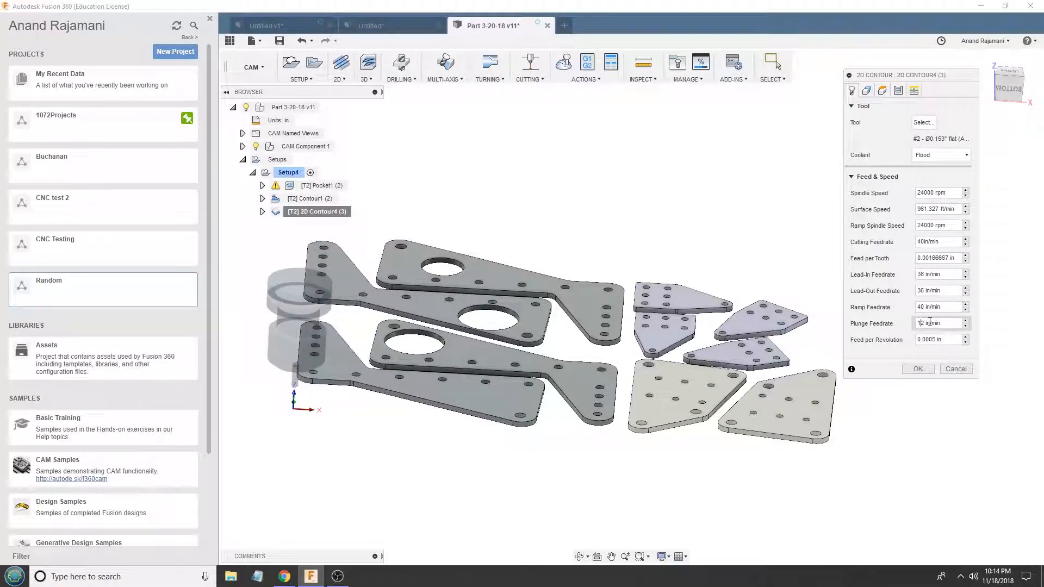
- Check 2D Contour4's ramping angle and set the ramp clearance height to 0.05 in
{"action": "left_click", "coordinate": [914, 90]}
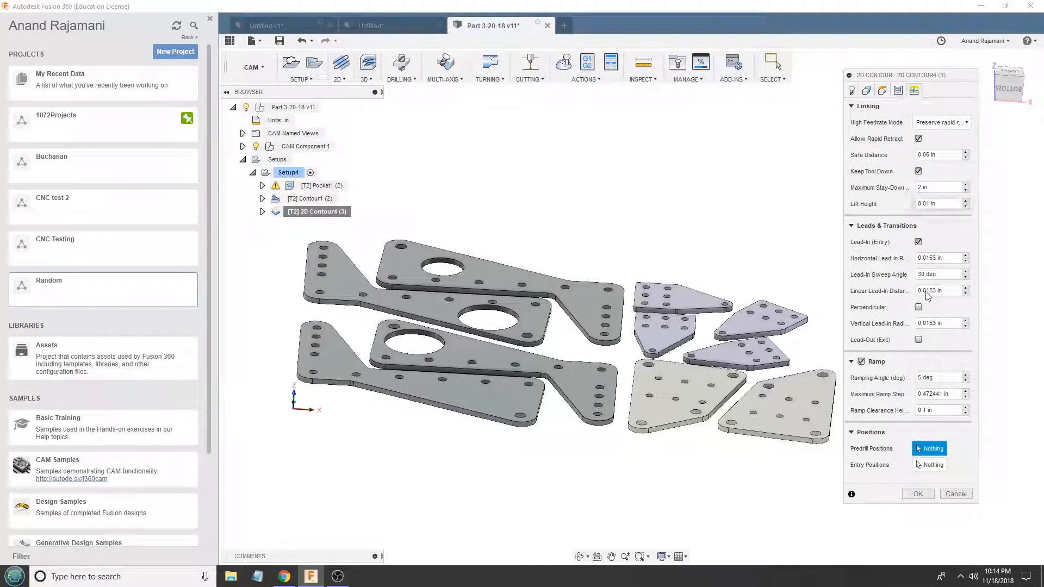
{"action": "double_click", "coordinate": [919, 377]}
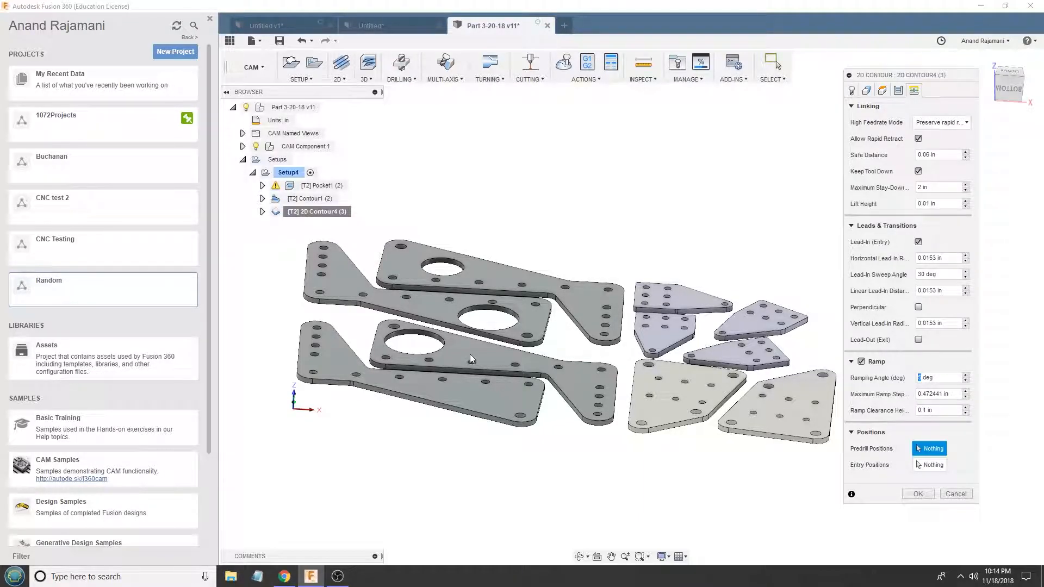
{"action": "scroll", "coordinate": [488, 357], "scroll_direction": "up", "scroll_amount": 3}
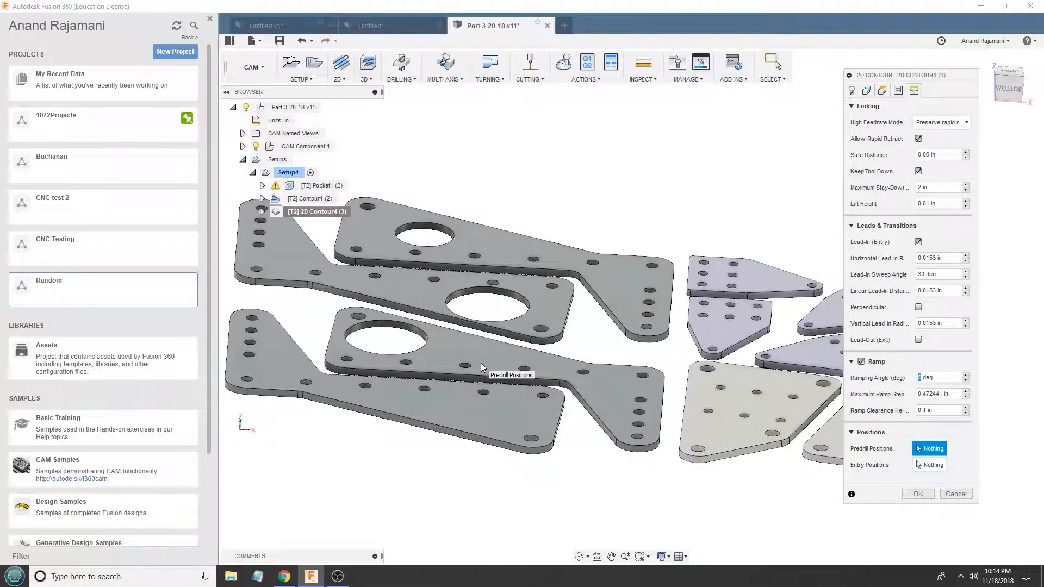
{"action": "left_click", "coordinate": [927, 410]}
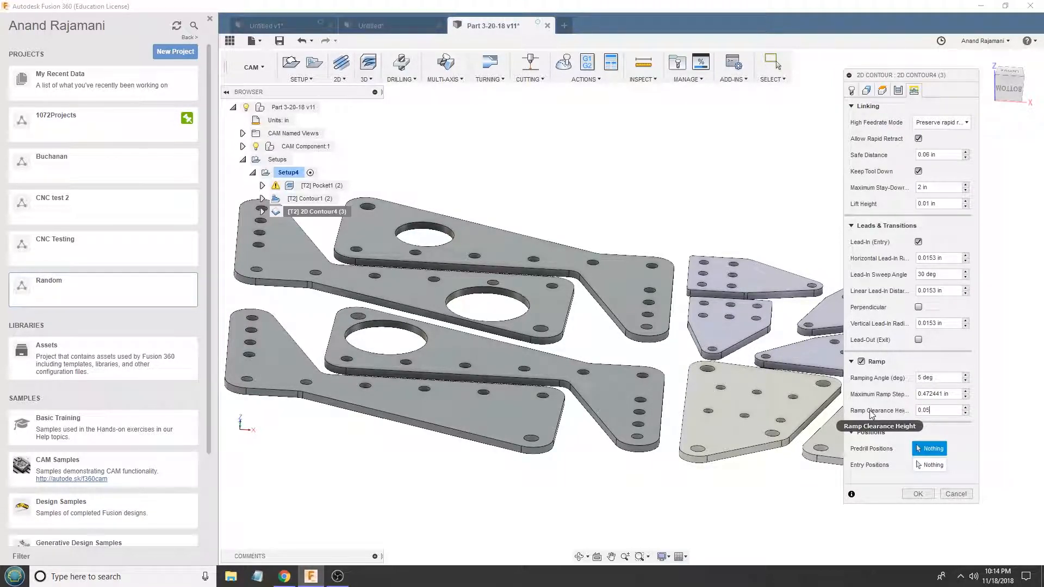
- Enable lead-out and disable lead-in for 2D Contour4, with horizontal radius, linear distance and vertical radius all set to 0.001 in
{"action": "left_click", "coordinate": [938, 323]}
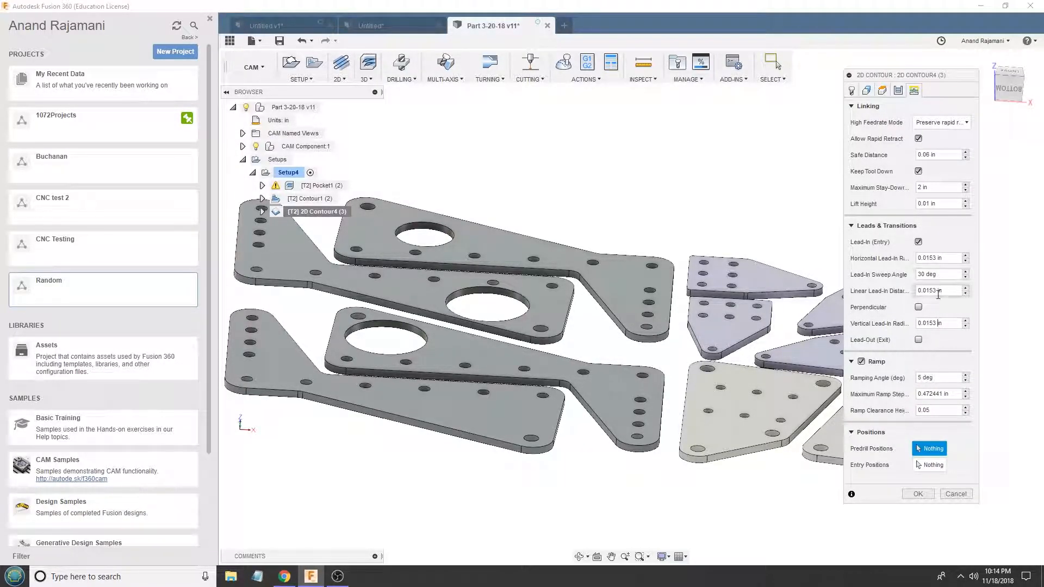
{"action": "left_click", "coordinate": [918, 340]}
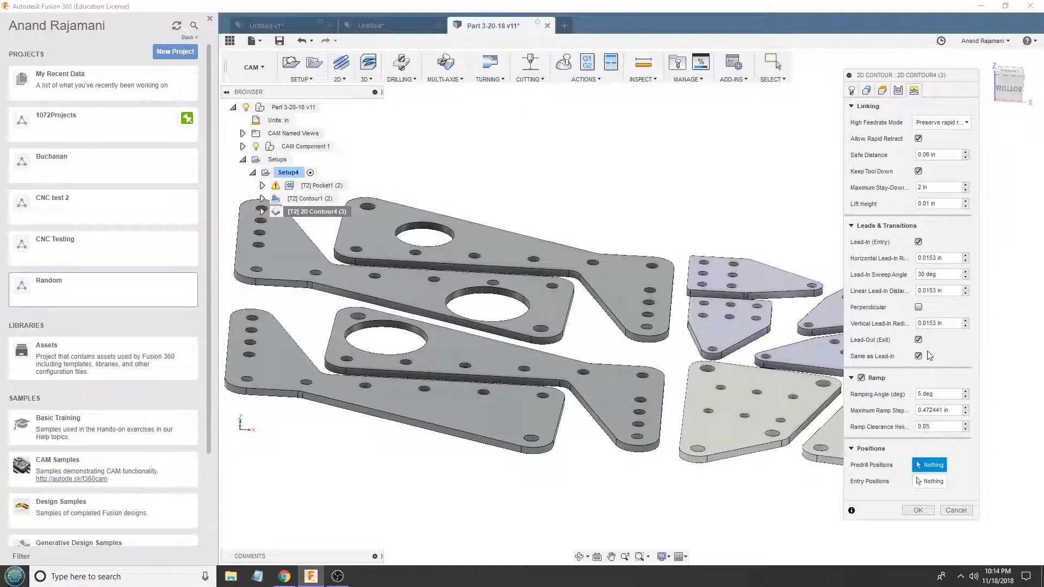
{"action": "left_click", "coordinate": [918, 242]}
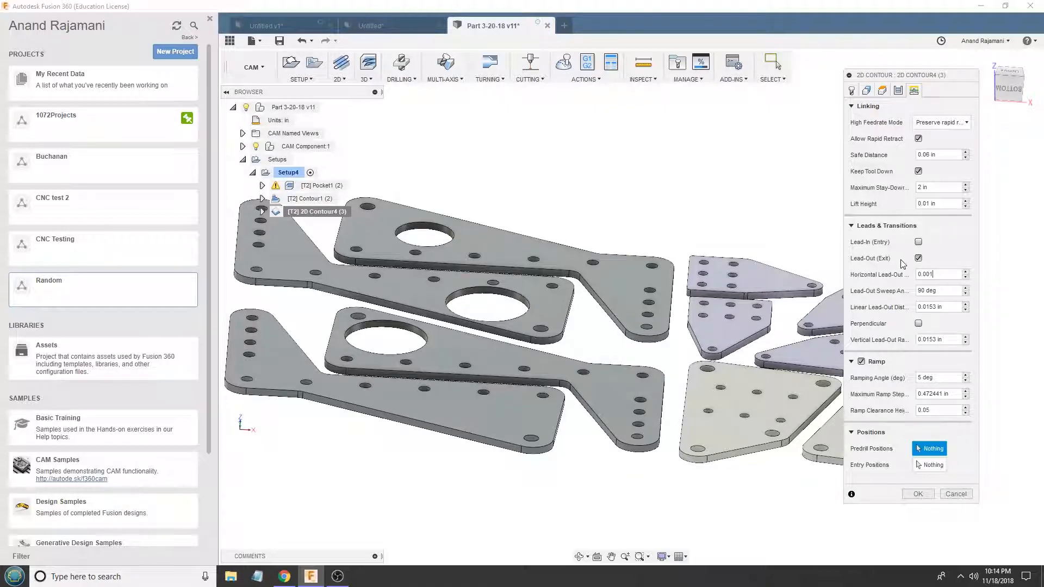
{"action": "scroll", "coordinate": [657, 239], "scroll_direction": "up", "scroll_amount": 3}
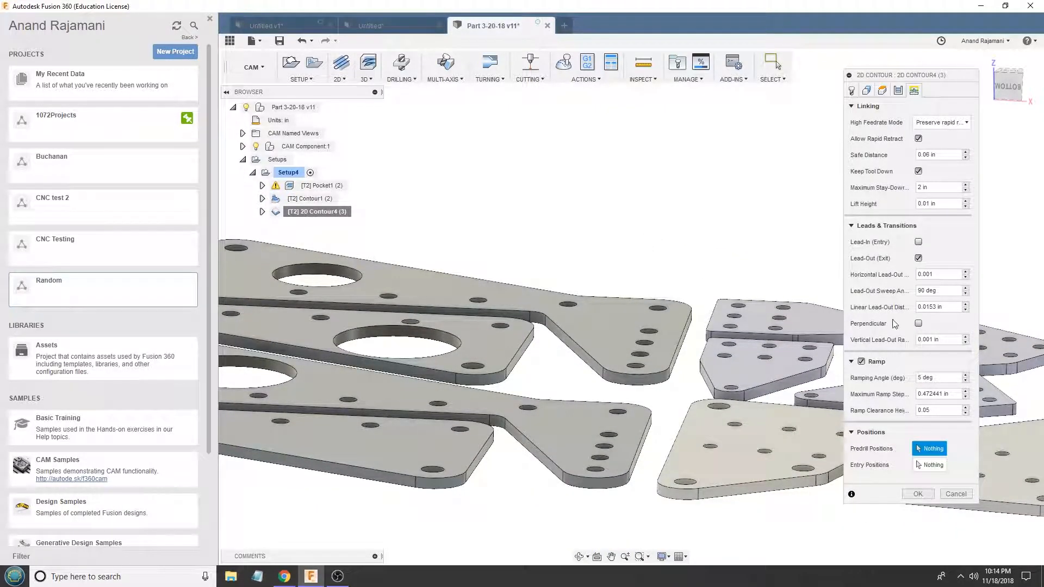
{"action": "left_click", "coordinate": [938, 307]}
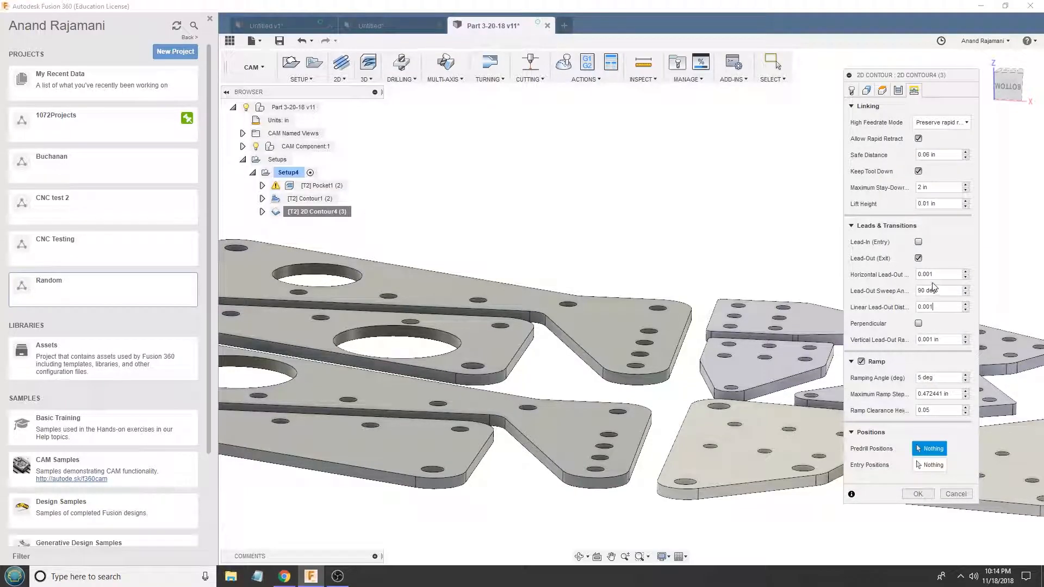
{"action": "left_click", "coordinate": [898, 91]}
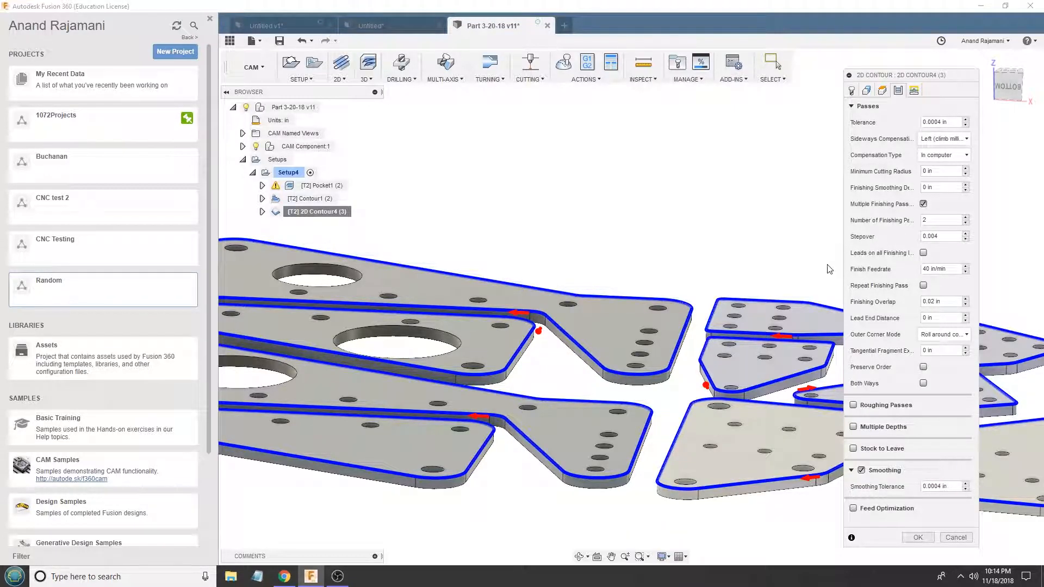
- Apply 2D Contour4's two finishing passes with a 0.004 in stepover and inspect its toolpath around the plates
{"action": "left_click", "coordinate": [918, 537]}
{"action": "scroll", "coordinate": [624, 170], "scroll_direction": "down", "scroll_amount": 5}
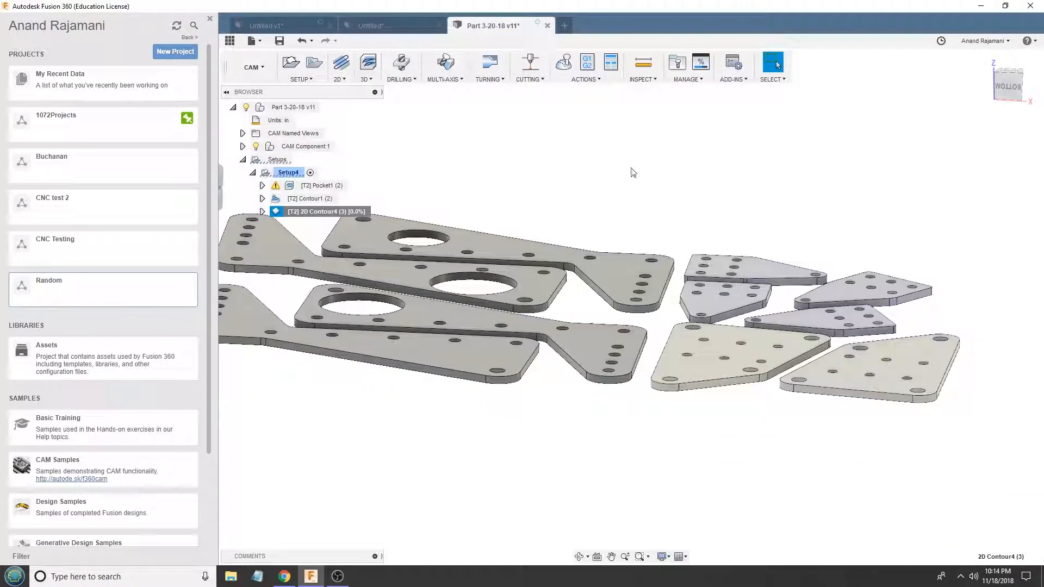
{"action": "scroll", "coordinate": [342, 316], "scroll_direction": "up", "scroll_amount": 10}
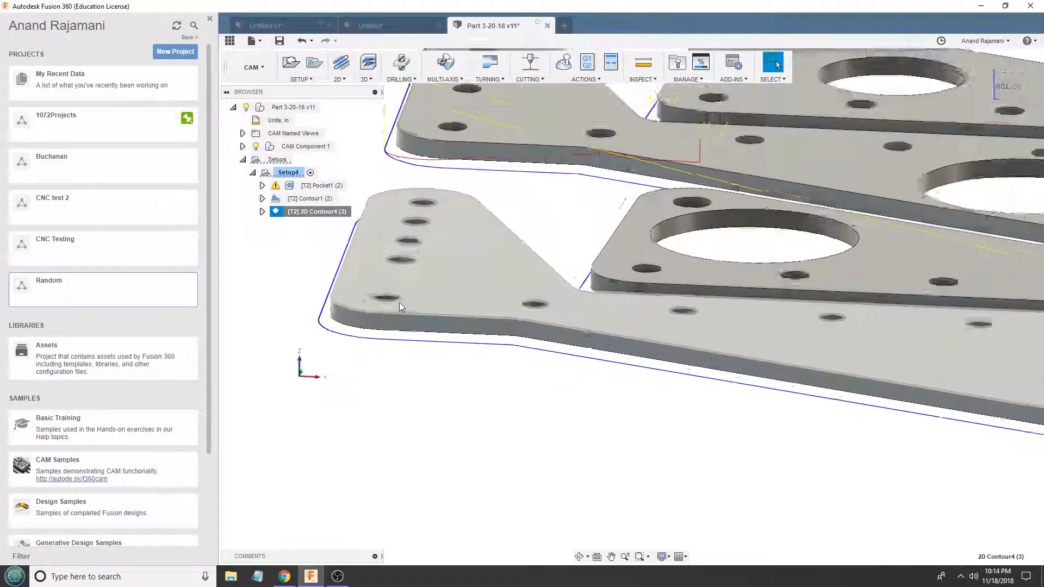
{"action": "scroll", "coordinate": [343, 314], "scroll_direction": "up", "scroll_amount": 3}
{"action": "scroll", "coordinate": [343, 310], "scroll_direction": "down", "scroll_amount": 6}
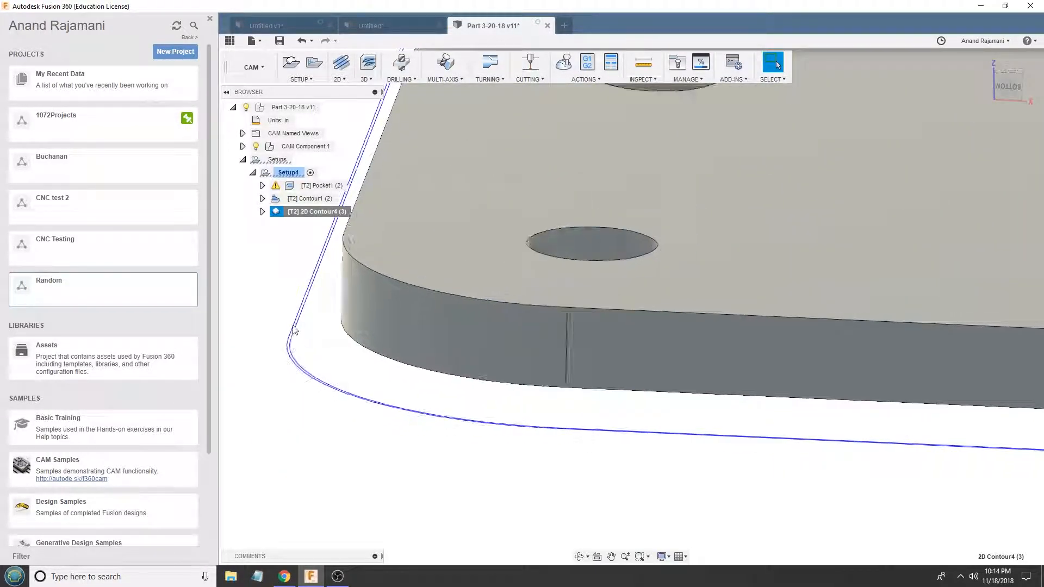
{"action": "scroll", "coordinate": [342, 299], "scroll_direction": "down", "scroll_amount": 5}
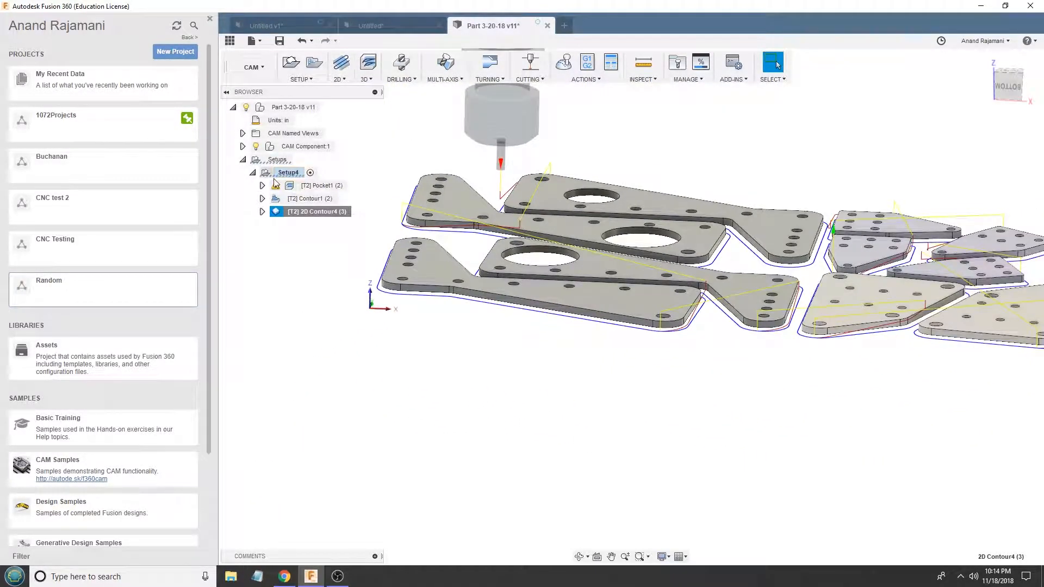
- Simulate all of Setup4's operations and check the total machining time in the statistics
{"action": "left_click", "coordinate": [289, 163]}
{"action": "left_click", "coordinate": [288, 172]}
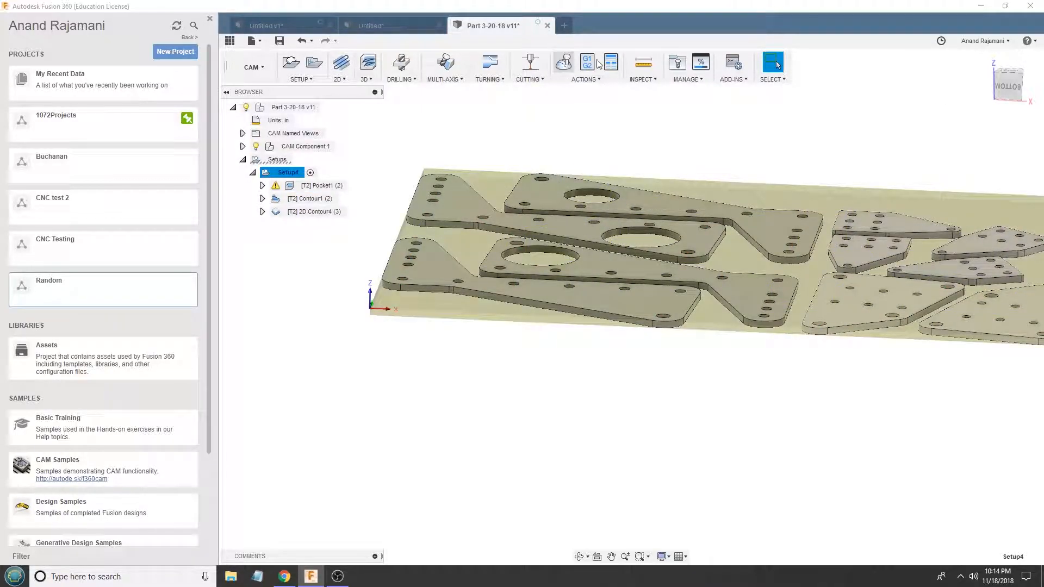
{"action": "left_click", "coordinate": [563, 61]}
{"action": "left_click", "coordinate": [1000, 171]}
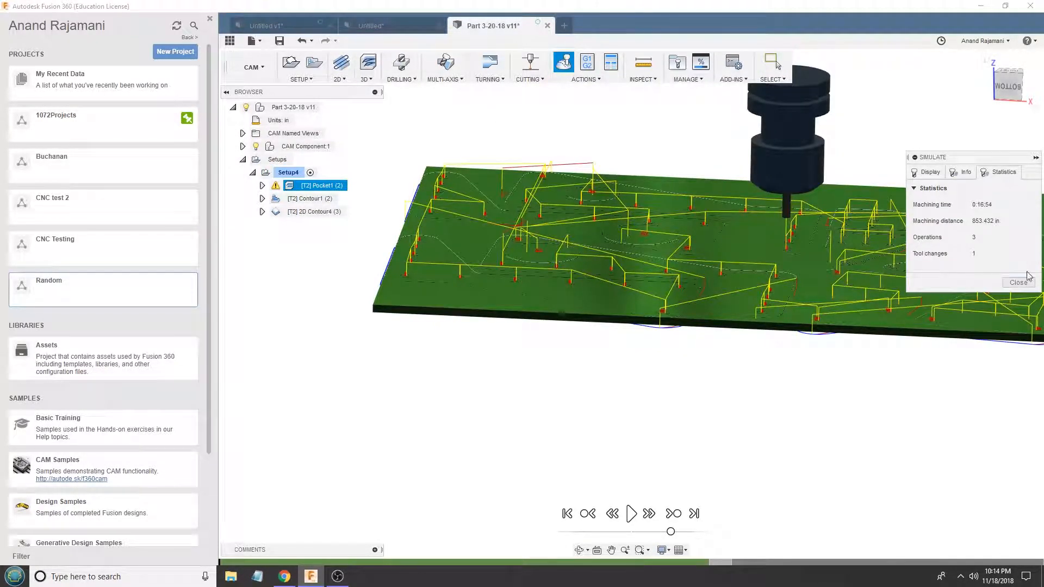
{"action": "left_click", "coordinate": [1032, 289]}
- Save the nested plates design as a new version
{"action": "mouse_move", "coordinate": [634, 256]}
{"action": "middle_mouse_down", "text": "shift"}
{"action": "mouse_move", "coordinate": [625, 294]}
{"action": "mouse_move", "coordinate": [643, 231]}
{"action": "mouse_move", "coordinate": [631, 264]}
{"action": "middle_mouse_up", "text": "shift"}
{"action": "scroll", "coordinate": [631, 280], "scroll_direction": "up", "scroll_amount": 2}
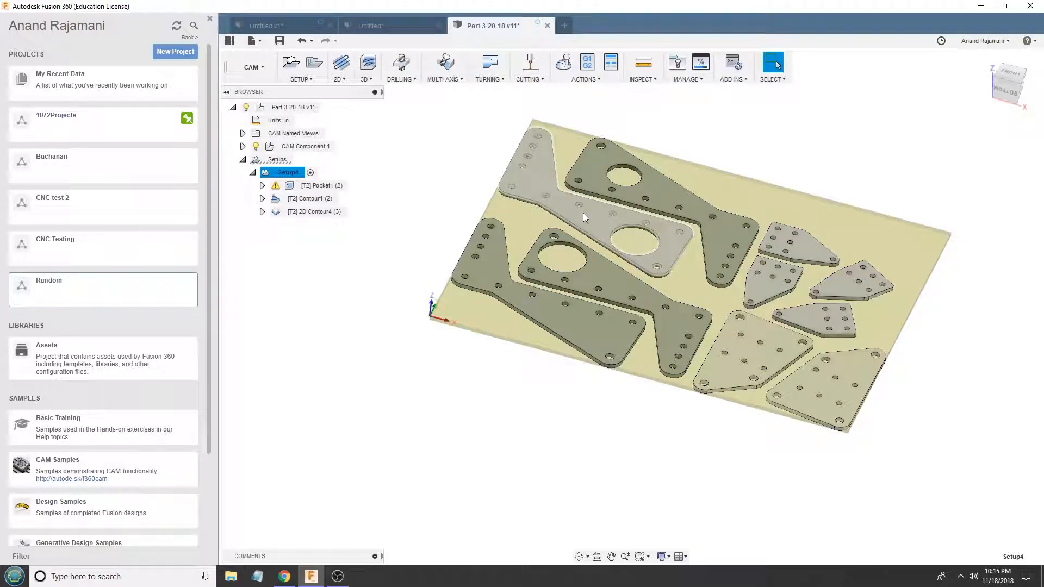
{"action": "left_click", "coordinate": [439, 208]}
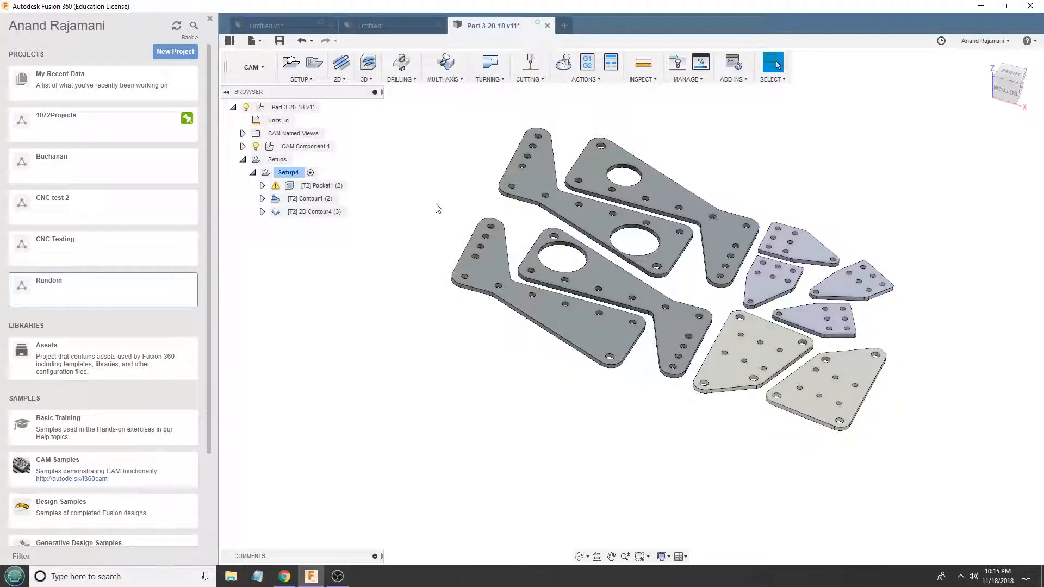
{"action": "key", "text": "ctrl+s"}
{"action": "left_click", "coordinate": [511, 298]}
- Store Pocket1, Contour1 and 2D Contour4 together as the template 3d_test, overwriting the existing template of that name
{"action": "left_click", "coordinate": [321, 185]}
{"action": "left_click", "coordinate": [307, 211], "text": "shift"}
{"action": "right_click", "coordinate": [310, 212]}
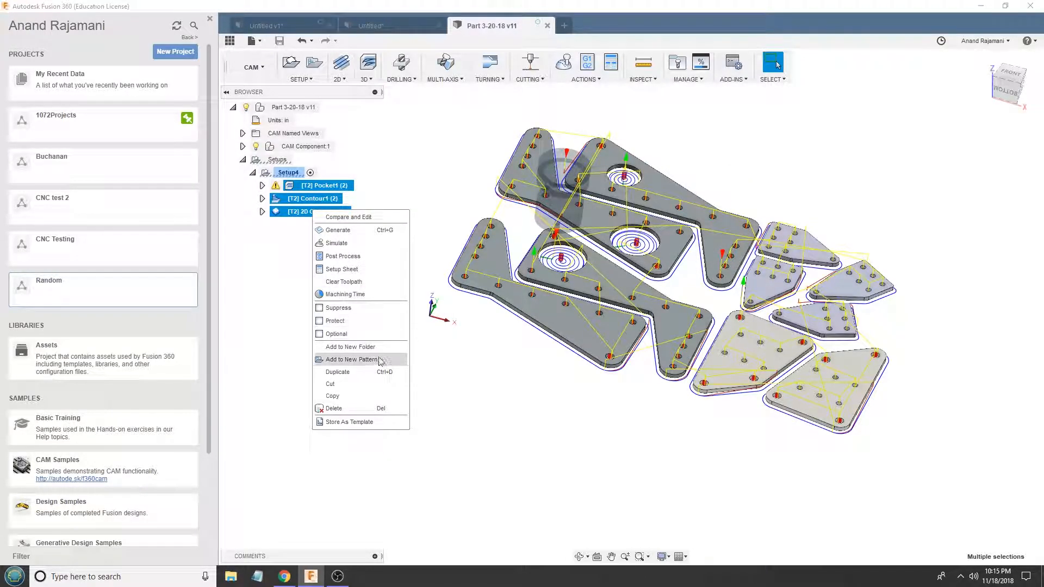
{"action": "left_click", "coordinate": [348, 422]}
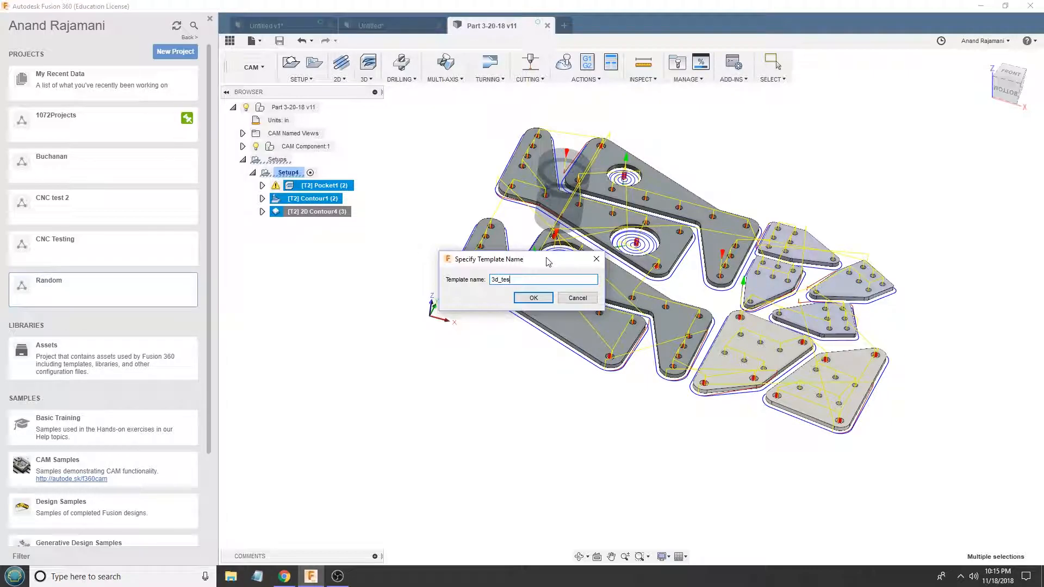
{"action": "left_click", "coordinate": [534, 297]}
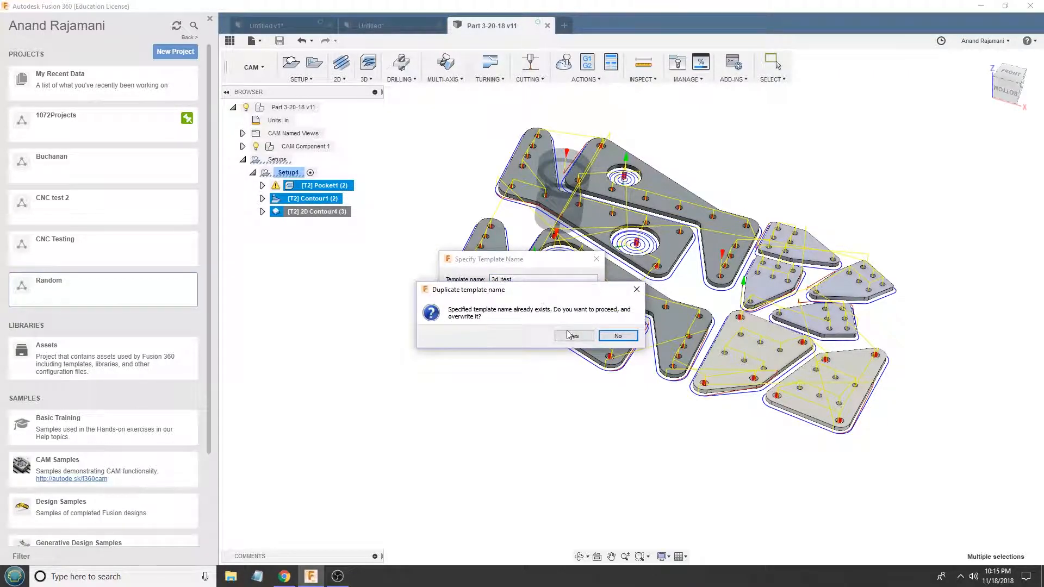
{"action": "left_click", "coordinate": [572, 336]}
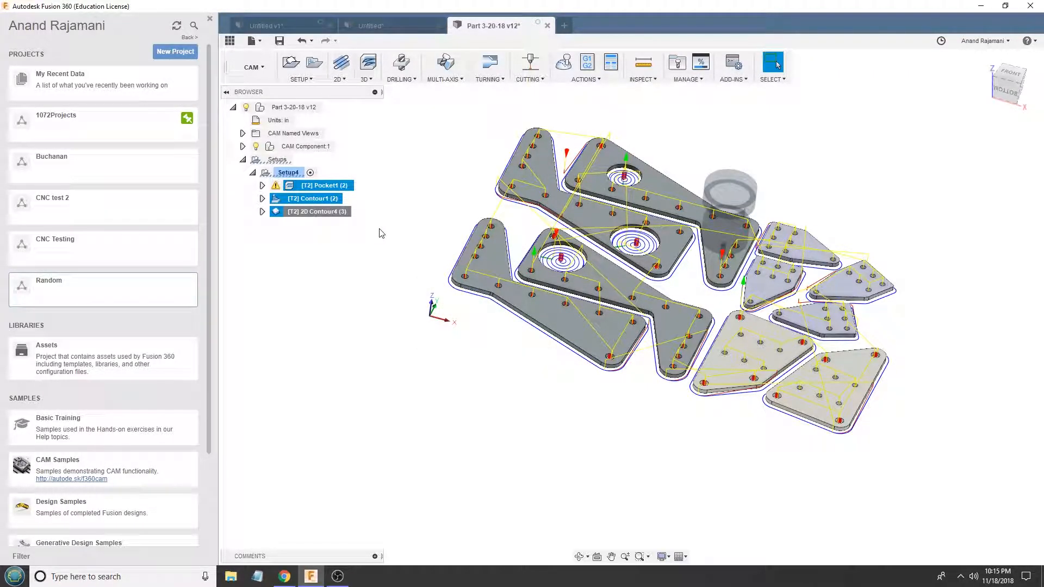
- Switch to the Untitled document with the round-ended gearbox plate and bring the whole part into view
{"action": "left_click", "coordinate": [306, 177]}
{"action": "left_click", "coordinate": [380, 26]}
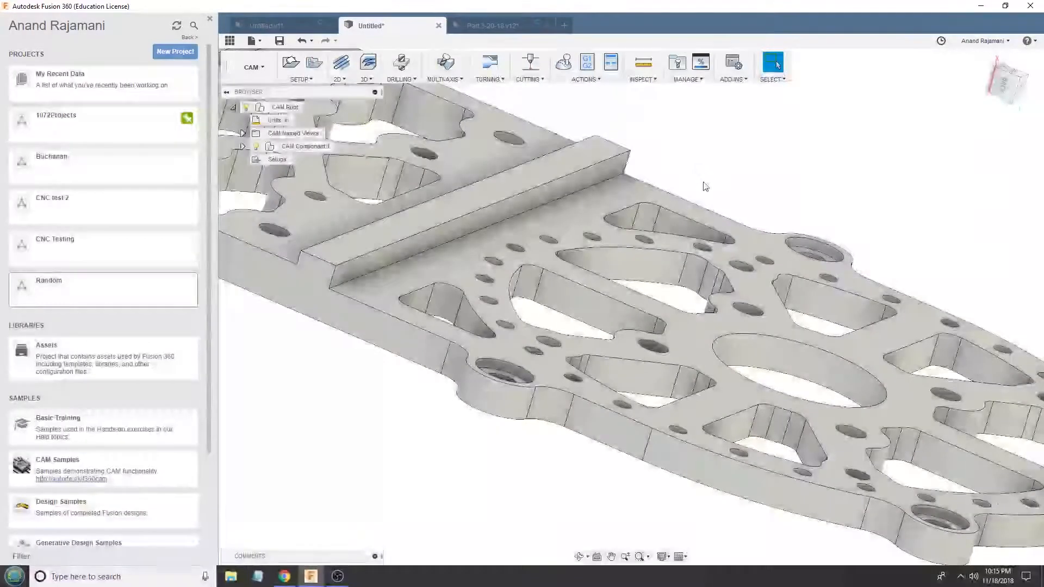
{"action": "middle_click_drag", "start_coordinate": [714, 171], "coordinate": [745, 204], "text": "shift"}
{"action": "scroll", "coordinate": [746, 204], "scroll_direction": "up", "scroll_amount": 2}
{"action": "scroll", "coordinate": [699, 217], "scroll_direction": "down", "scroll_amount": 4}
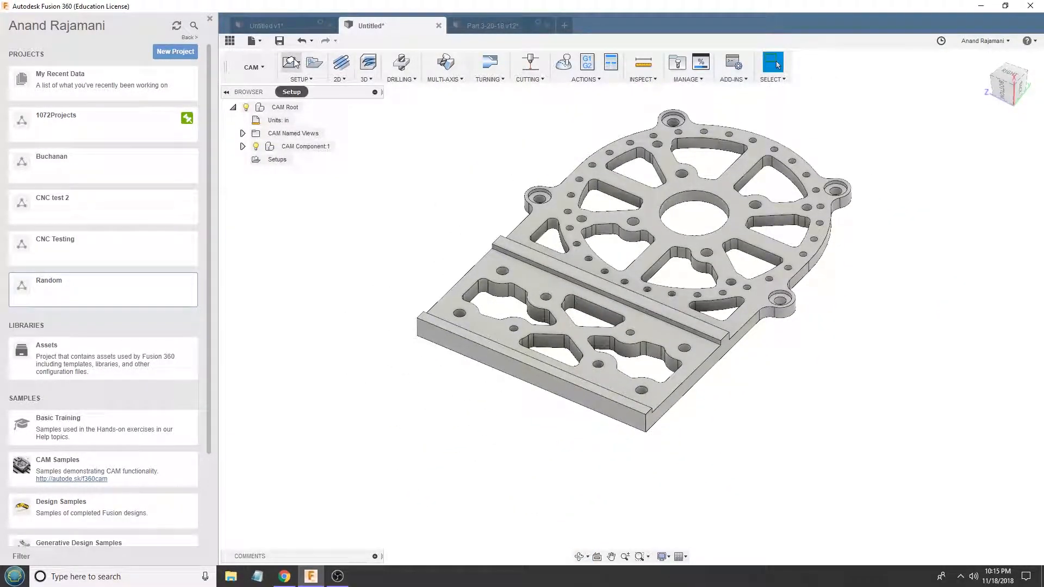
- Create a milling setup oriented by Z axis/plane and X axis, using work planes so Z points out of the plate's face
{"action": "left_click", "coordinate": [294, 57]}
{"action": "left_click", "coordinate": [901, 91]}
{"action": "left_click", "coordinate": [864, 90]}
{"action": "left_click", "coordinate": [934, 160]}
{"action": "left_click", "coordinate": [927, 187]}
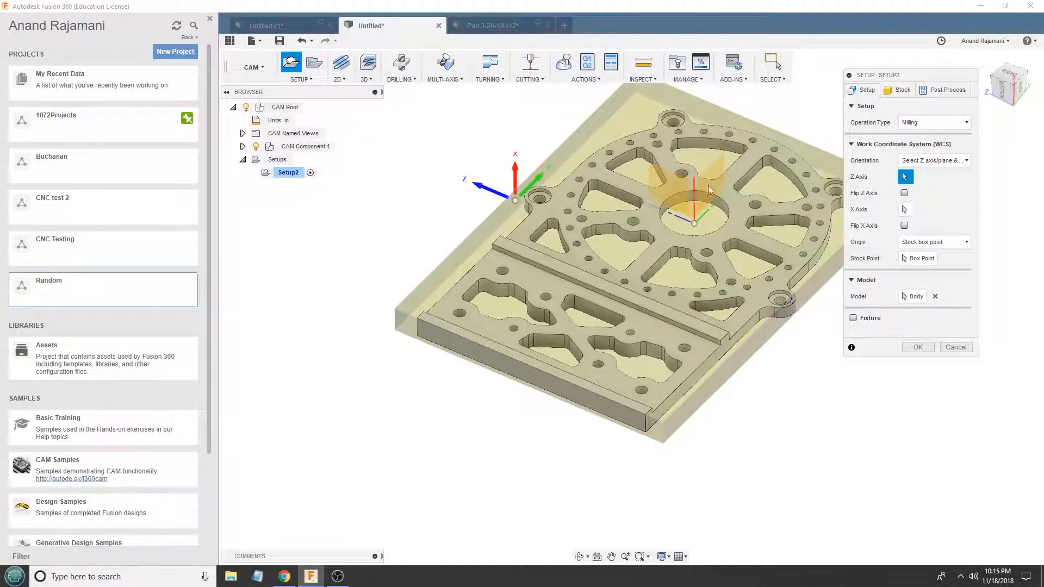
{"action": "left_click", "coordinate": [692, 175]}
{"action": "middle_click_drag", "start_coordinate": [692, 165], "coordinate": [687, 174], "text": "shift"}
{"action": "left_click", "coordinate": [687, 175]}
{"action": "middle_click_drag", "start_coordinate": [729, 213], "coordinate": [745, 136], "text": "shift"}
- Place the setup's origin at an upper corner box point of the stock, beside the plate's rounded end
{"action": "left_click", "coordinate": [919, 258]}
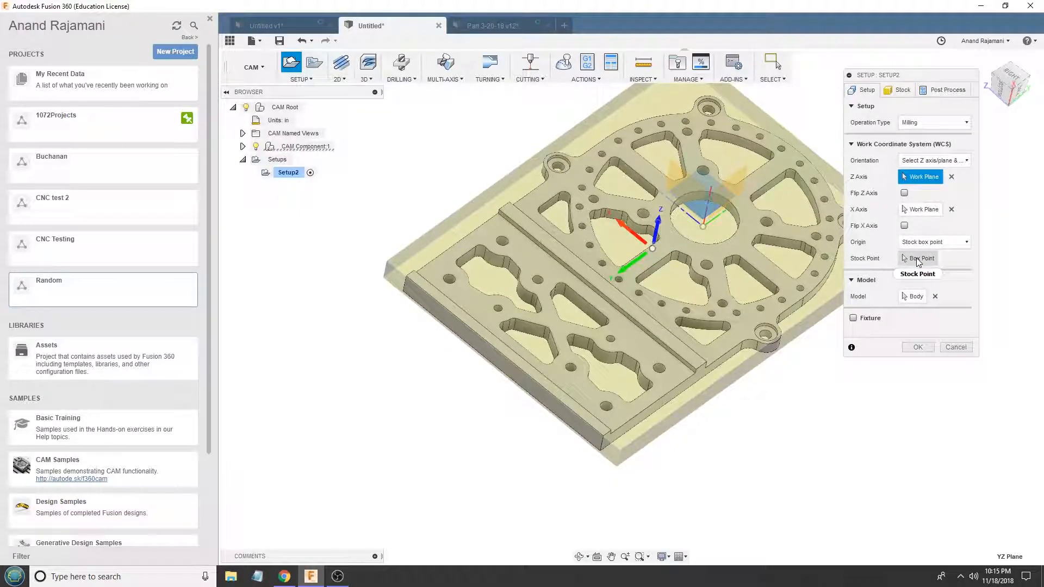
{"action": "scroll", "coordinate": [795, 266], "scroll_direction": "down", "scroll_amount": 5}
{"action": "scroll", "coordinate": [1001, 271], "scroll_direction": "up", "scroll_amount": 3}
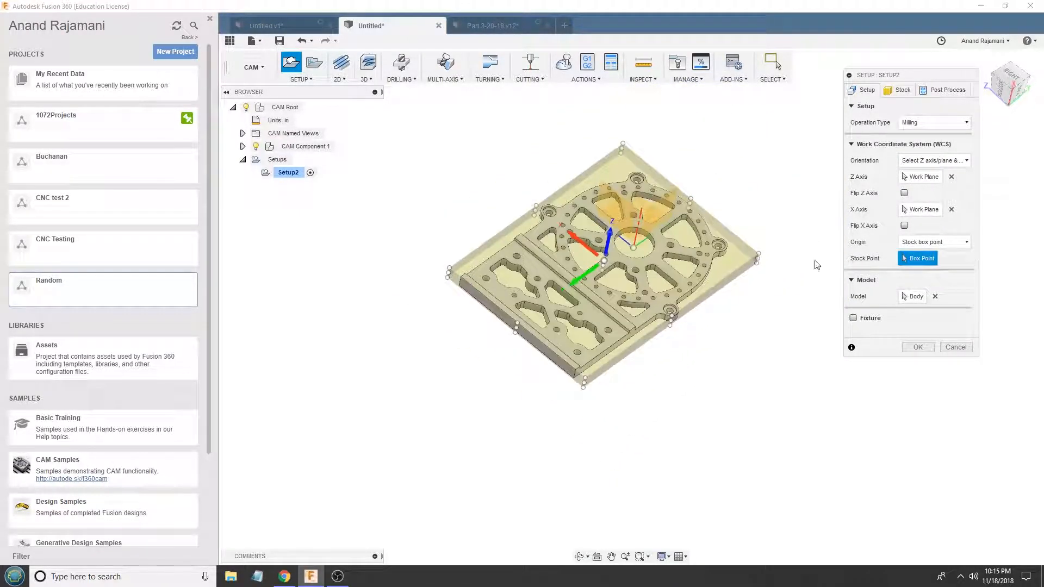
{"action": "left_click", "coordinate": [759, 255]}
{"action": "scroll", "coordinate": [743, 247], "scroll_direction": "up", "scroll_amount": 3}
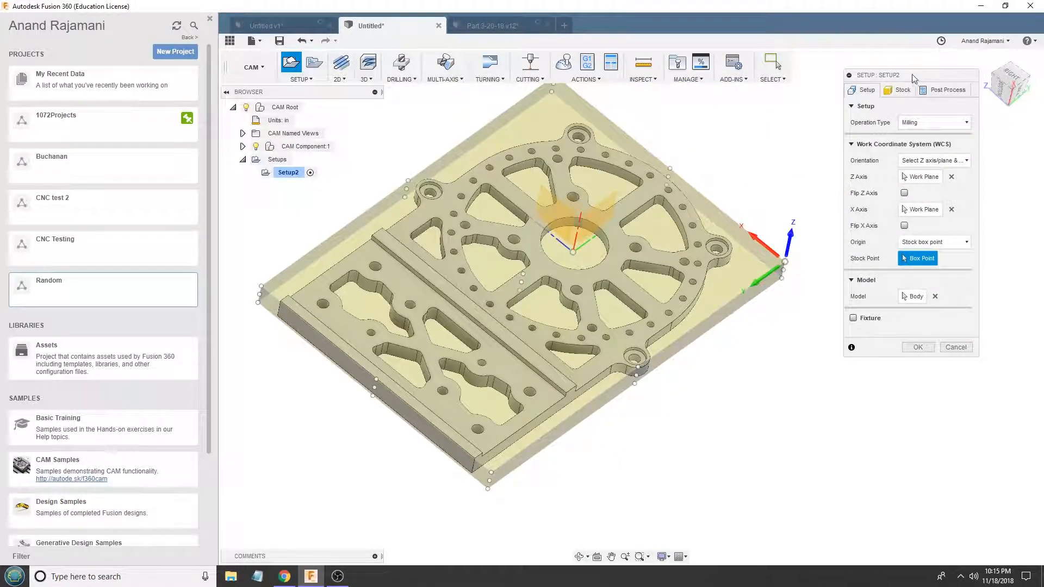
- Set the stock offset mode to no additional stock and finish the setup
{"action": "left_click", "coordinate": [900, 90]}
{"action": "left_click", "coordinate": [938, 139]}
{"action": "left_click", "coordinate": [931, 151]}
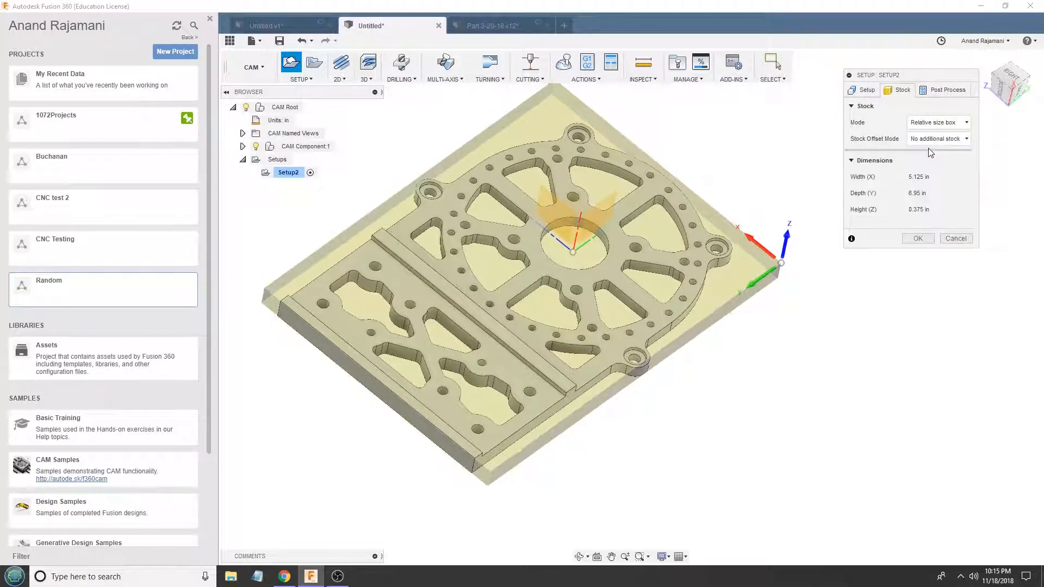
{"action": "left_click", "coordinate": [918, 241]}
- Create the pocket, contour and 2D contour operations in Setup2 from the stored toolpath template
{"action": "right_click", "coordinate": [291, 173]}
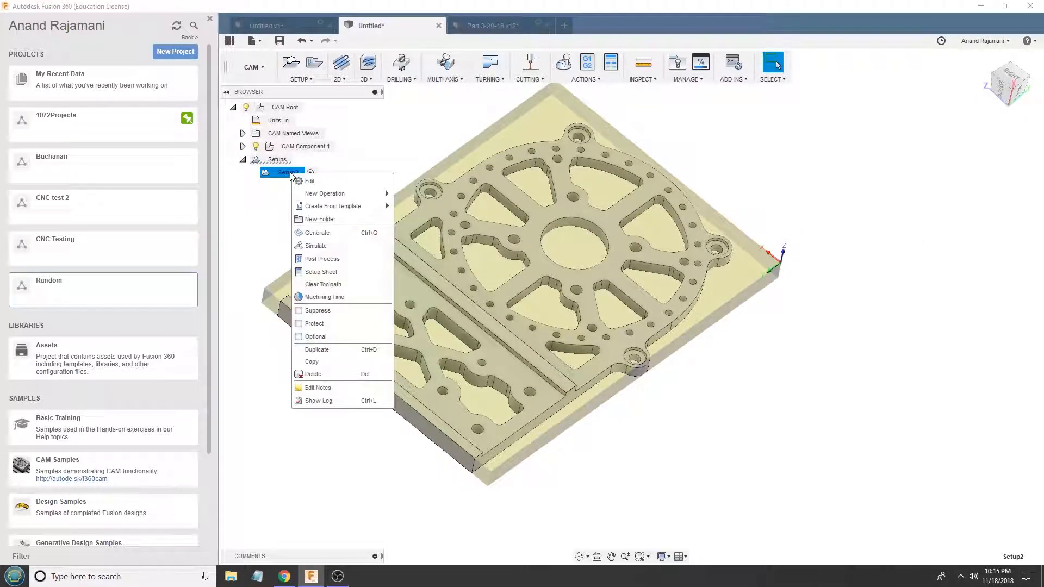
{"action": "left_click", "coordinate": [410, 305]}
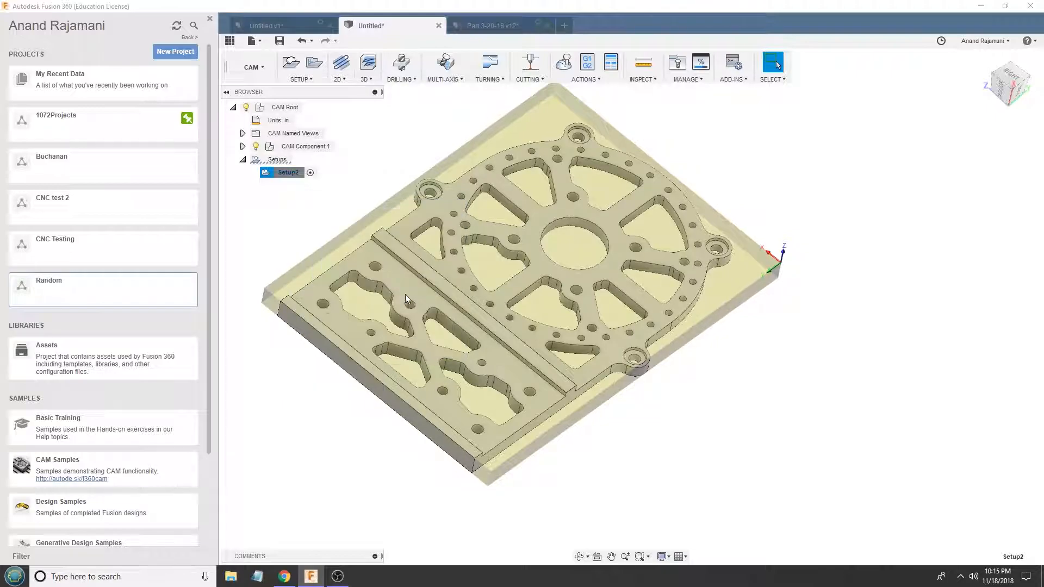
{"action": "left_click", "coordinate": [252, 173]}
{"action": "double_click", "coordinate": [301, 185]}
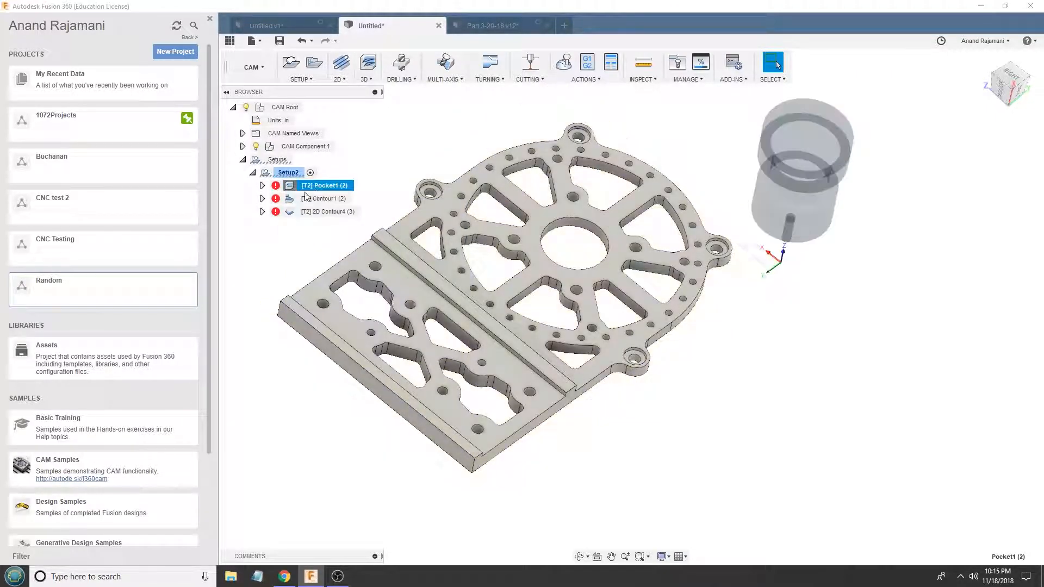
{"action": "left_click", "coordinate": [866, 90]}
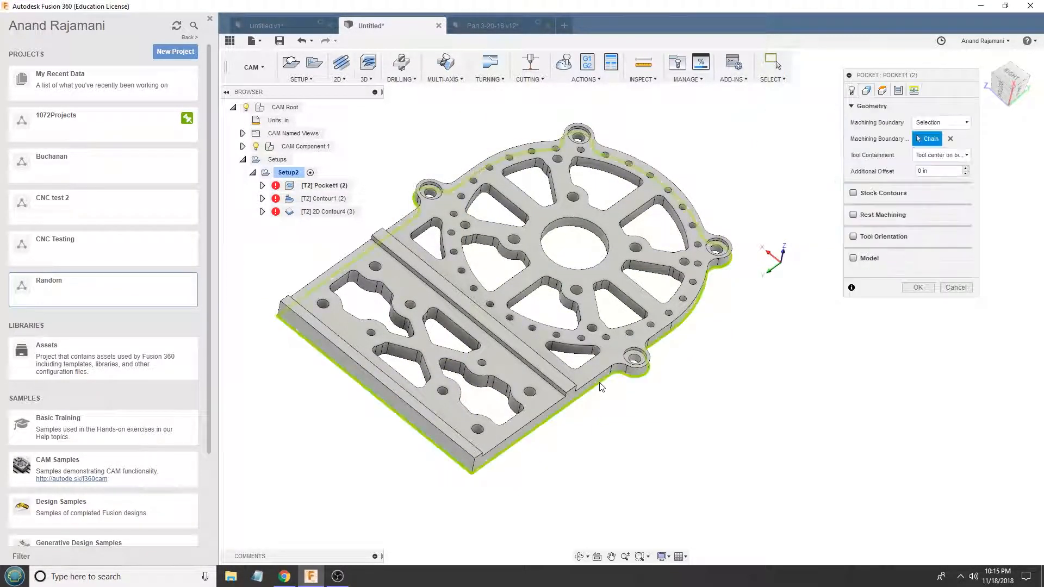
{"action": "middle_click_drag", "start_coordinate": [536, 346], "coordinate": [483, 343], "text": "shift"}
{"action": "left_click", "coordinate": [950, 139]}
{"action": "left_click", "coordinate": [407, 294]}
{"action": "left_click", "coordinate": [499, 337]}
{"action": "left_click", "coordinate": [465, 455]}
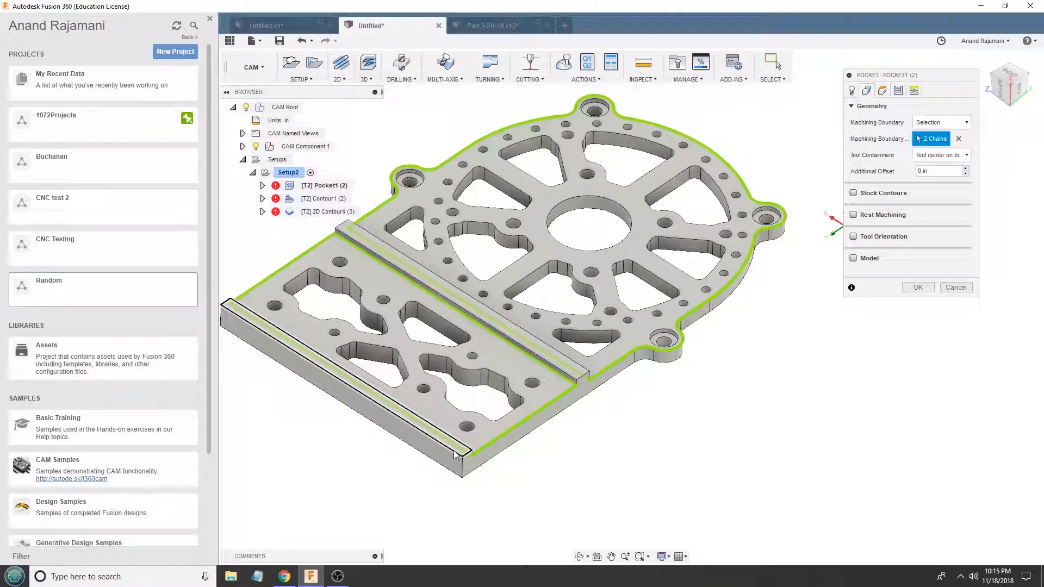
{"action": "left_click", "coordinate": [955, 287]}
- Set Pocket1's machining boundary to the chain around the plate's bottom outer edge
{"action": "right_click", "coordinate": [324, 186]}
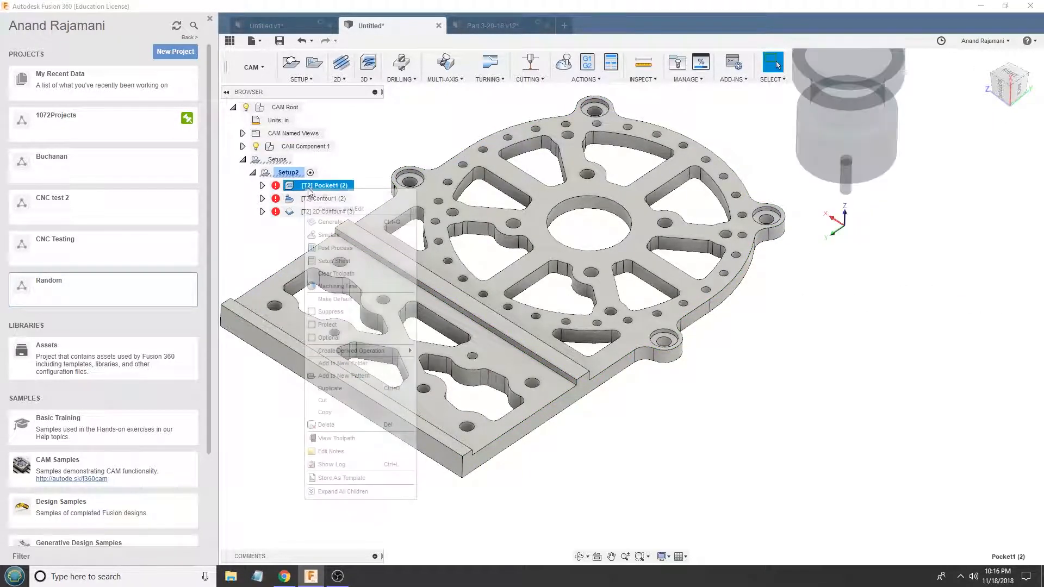
{"action": "left_click", "coordinate": [329, 210]}
{"action": "left_click", "coordinate": [866, 90]}
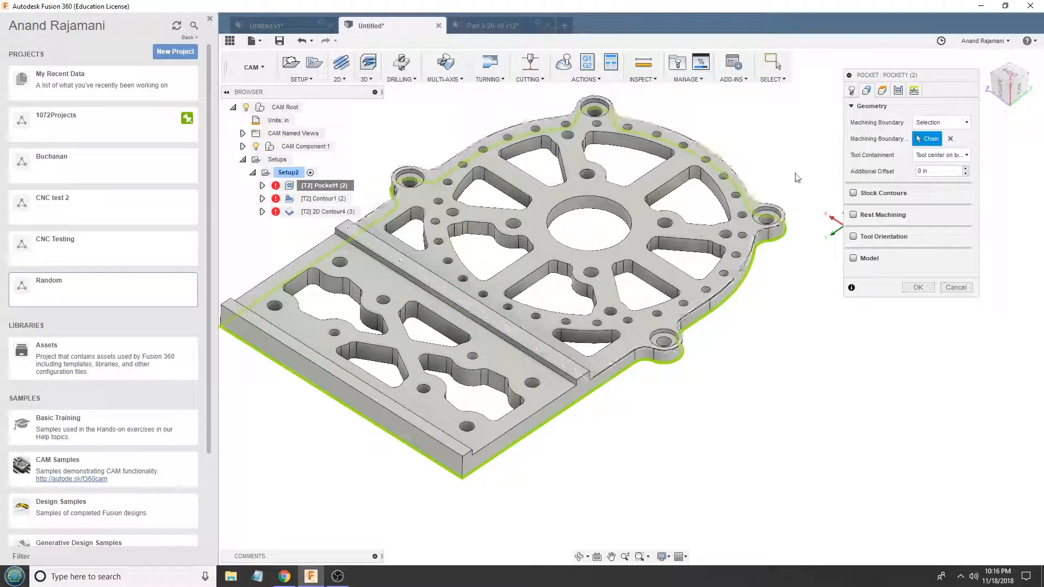
{"action": "left_click", "coordinate": [918, 287]}
- Set Contour1's machining boundary to the plate's bottom outer edge chain
{"action": "right_click", "coordinate": [324, 198]}
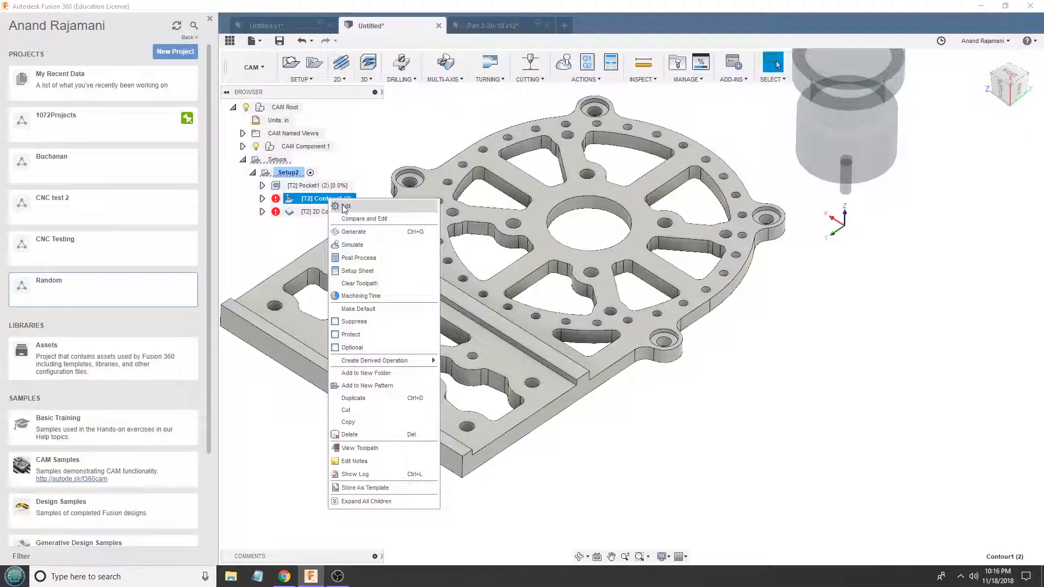
{"action": "left_click", "coordinate": [329, 223]}
{"action": "left_click", "coordinate": [867, 90]}
{"action": "left_click", "coordinate": [918, 341]}
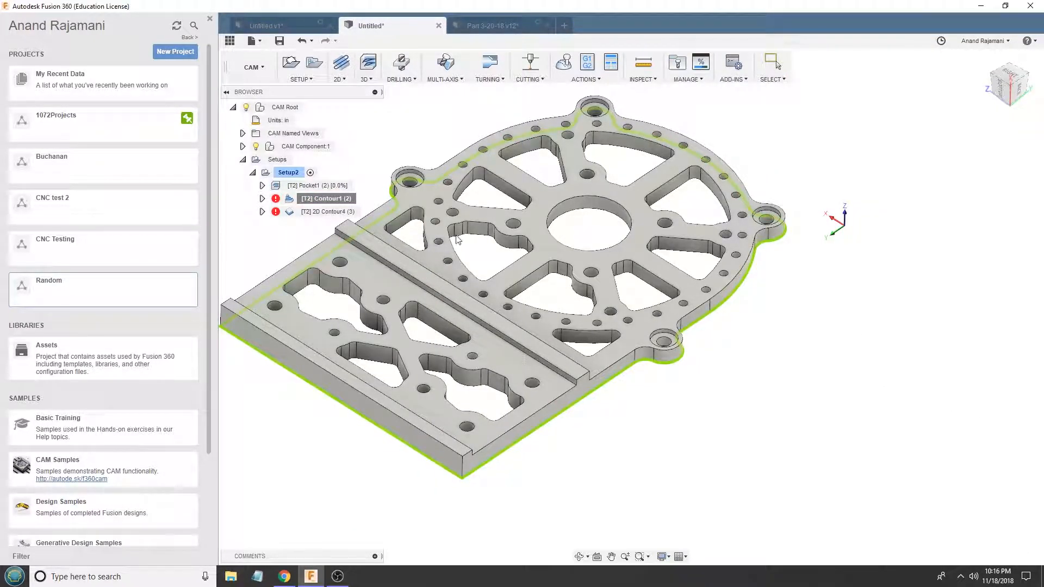
- Select the plate's bottom outer edge chain as 2D Contour4's contour and generate its toolpath
{"action": "right_click", "coordinate": [320, 212]}
{"action": "left_click", "coordinate": [330, 236]}
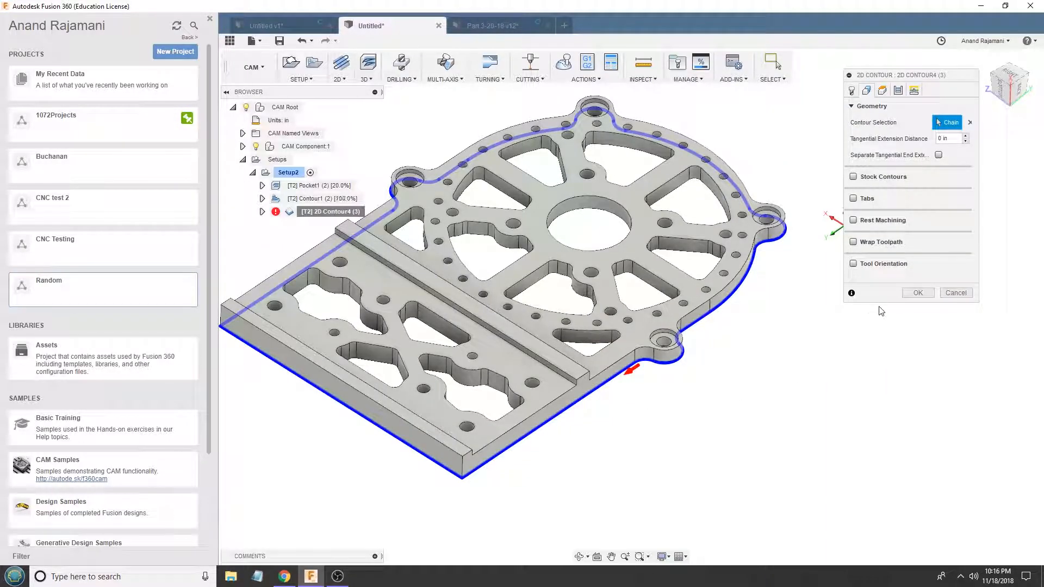
{"action": "left_click", "coordinate": [917, 293]}
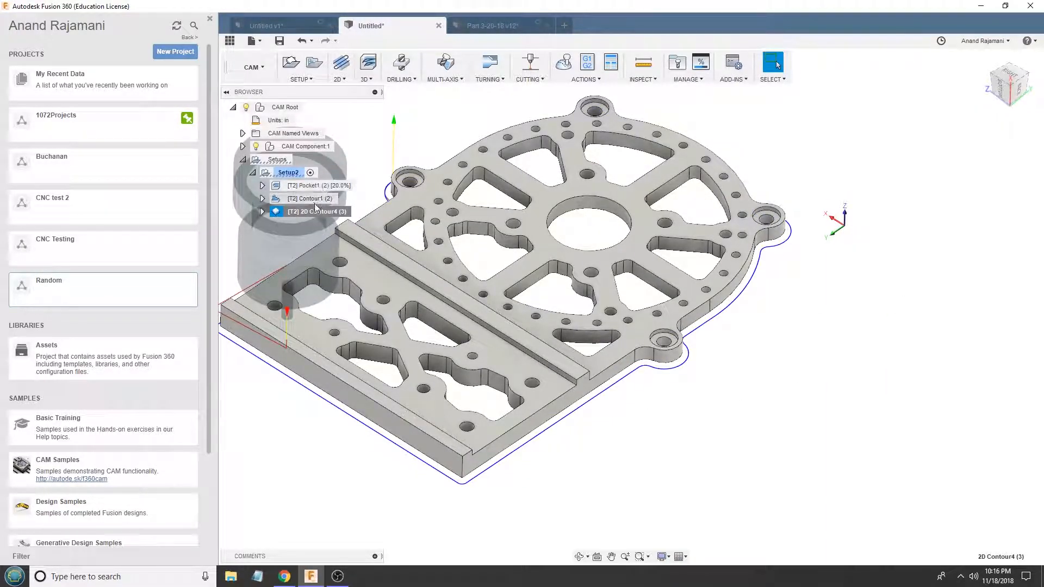
- Enable multiple depths for 2D Contour4 with a maximum roughing stepdown of 0.125 in and 0 finishing stepdowns
{"action": "middle_click_drag", "start_coordinate": [335, 227], "coordinate": [587, 310], "text": "shift"}
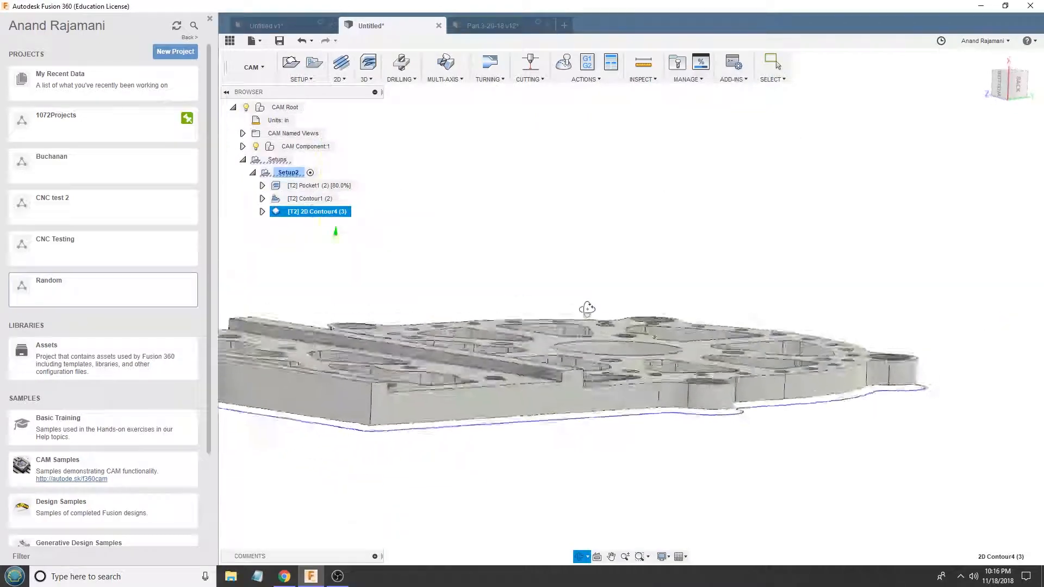
{"action": "right_click", "coordinate": [318, 212]}
{"action": "left_click", "coordinate": [337, 223]}
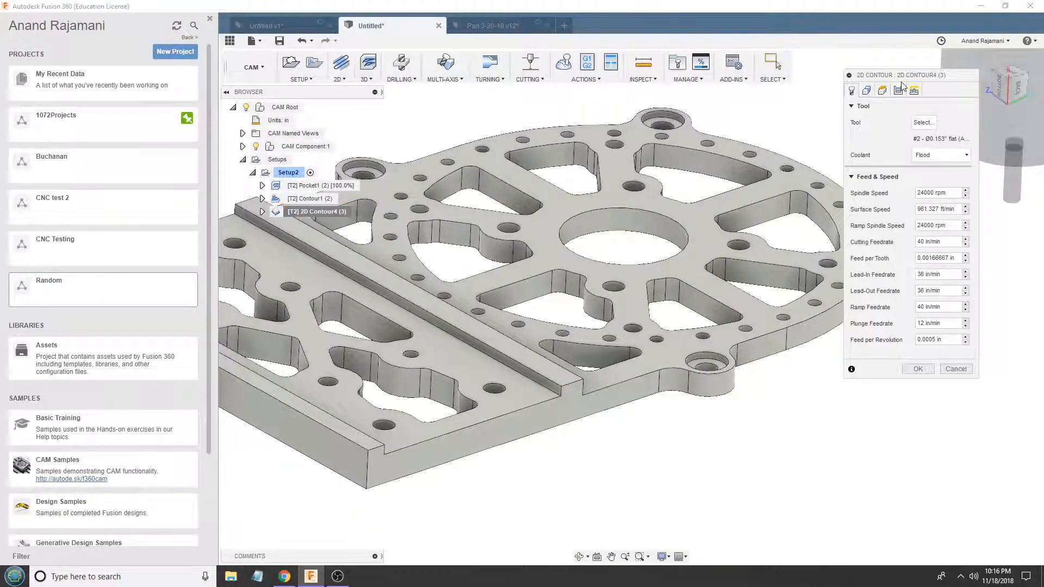
{"action": "left_click", "coordinate": [898, 90]}
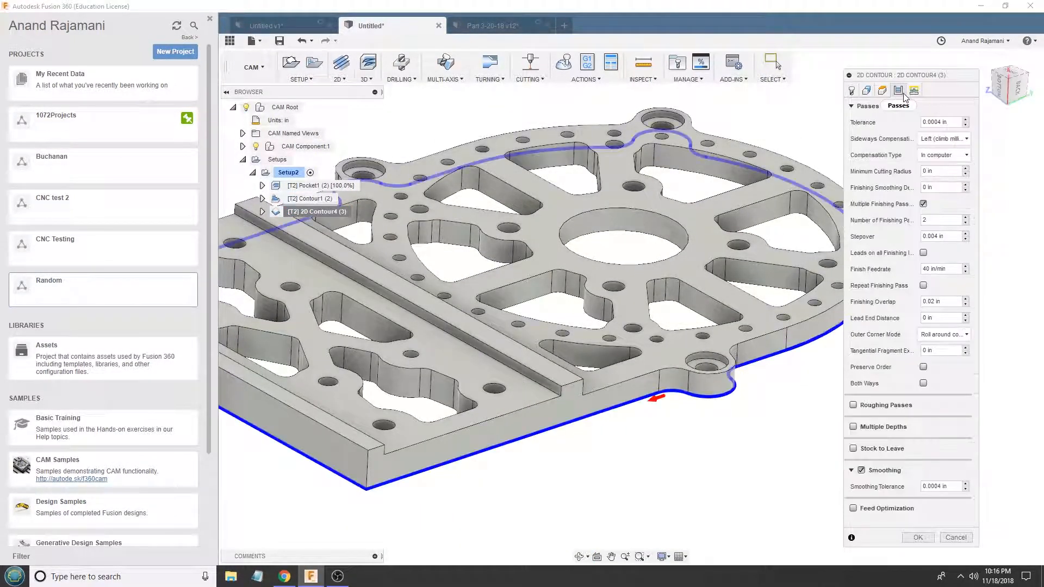
{"action": "left_click", "coordinate": [853, 427]}
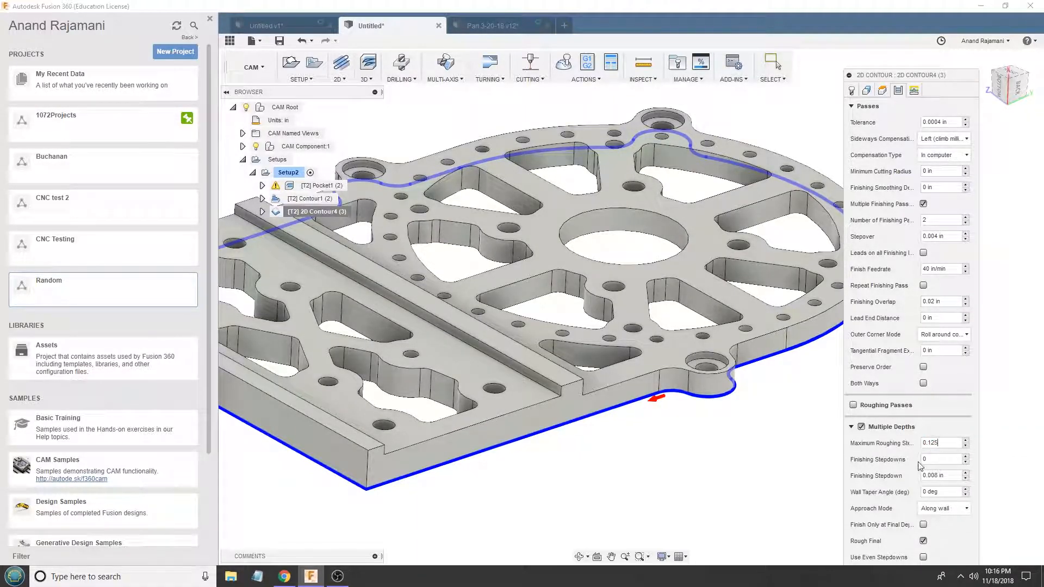
{"action": "left_click", "coordinate": [939, 459]}
{"action": "type", "text": "0"}
{"action": "key", "text": "Return"}
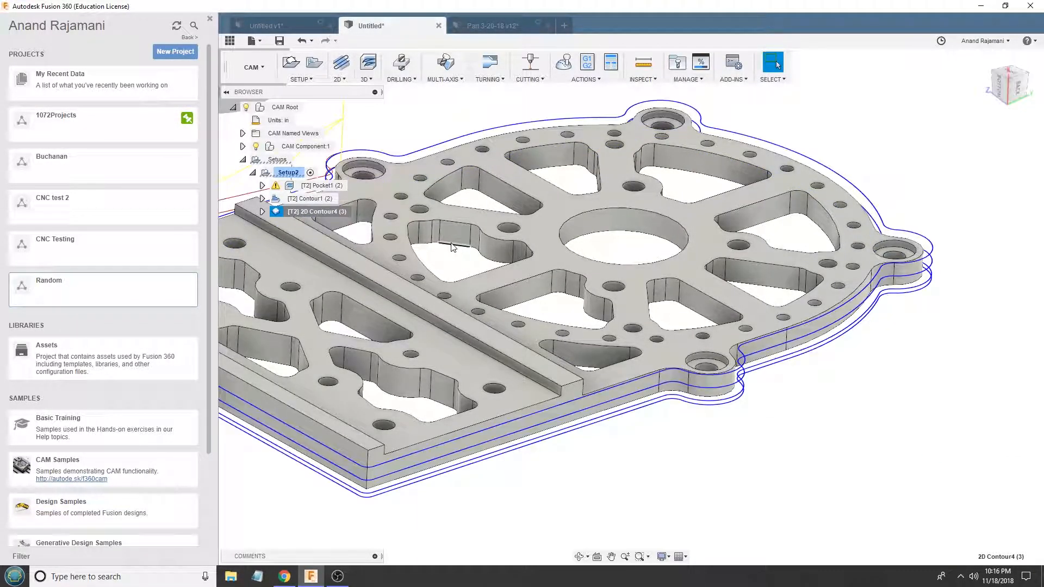
- Review 2D Contour4's passes and multiple-depth settings and accept them
{"action": "scroll", "coordinate": [666, 325], "scroll_direction": "up", "scroll_amount": 5}
{"action": "right_click", "coordinate": [326, 213]}
{"action": "left_click", "coordinate": [336, 218]}
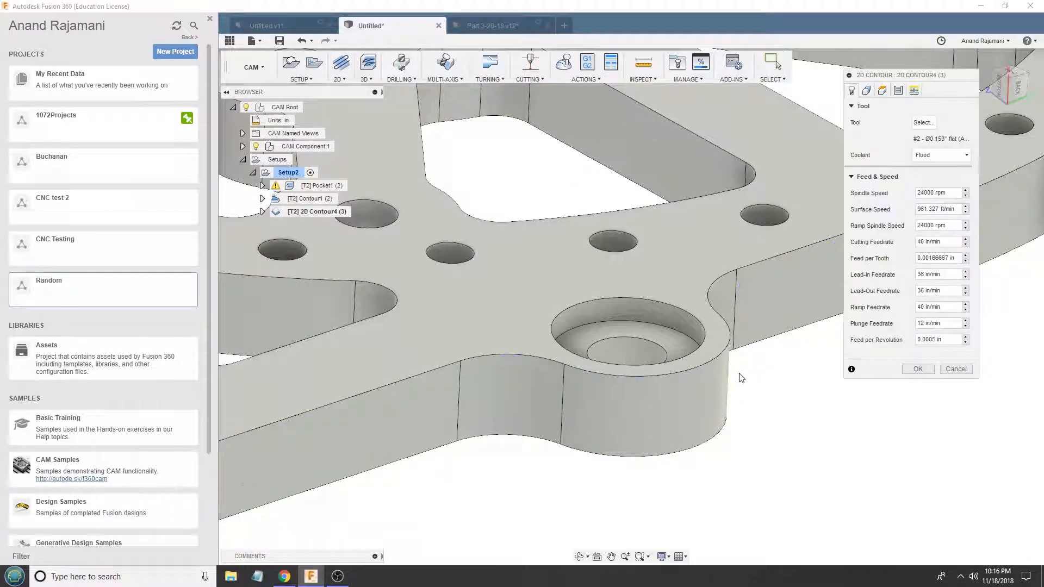
{"action": "left_click", "coordinate": [899, 91]}
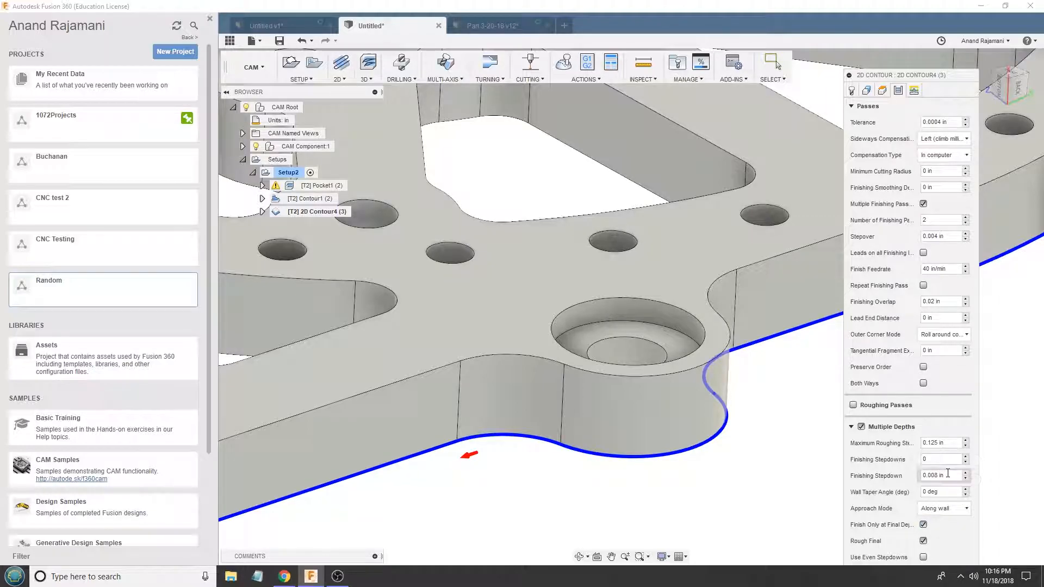
{"action": "key", "text": "Return"}
- Examine Pocket1's toolpath across the nested plates and at the counterbored corner hole
{"action": "left_click", "coordinate": [321, 185]}
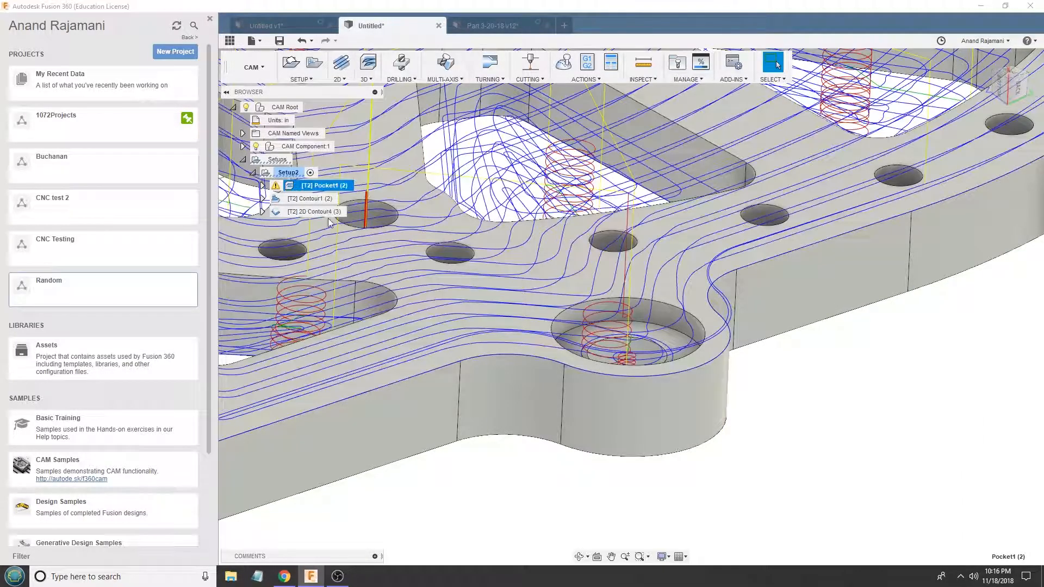
{"action": "scroll", "coordinate": [810, 451], "scroll_direction": "down", "scroll_amount": 6}
{"action": "middle_click_drag", "start_coordinate": [945, 344], "coordinate": [951, 427], "text": "shift"}
{"action": "middle_click_drag", "start_coordinate": [704, 516], "coordinate": [699, 433], "text": "shift"}
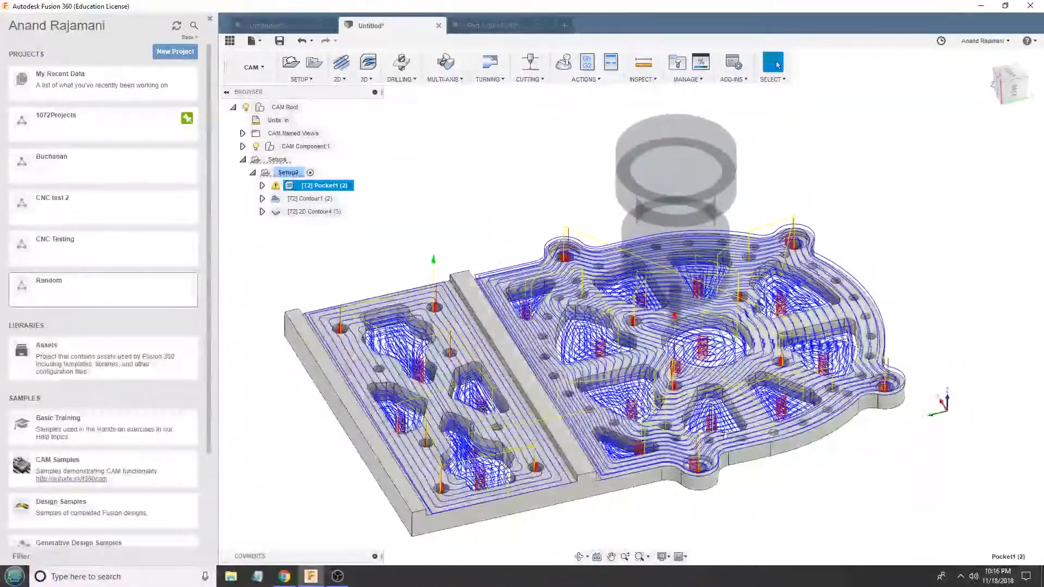
{"action": "scroll", "coordinate": [699, 432], "scroll_direction": "up", "scroll_amount": 5}
{"action": "scroll", "coordinate": [734, 468], "scroll_direction": "up", "scroll_amount": 5}
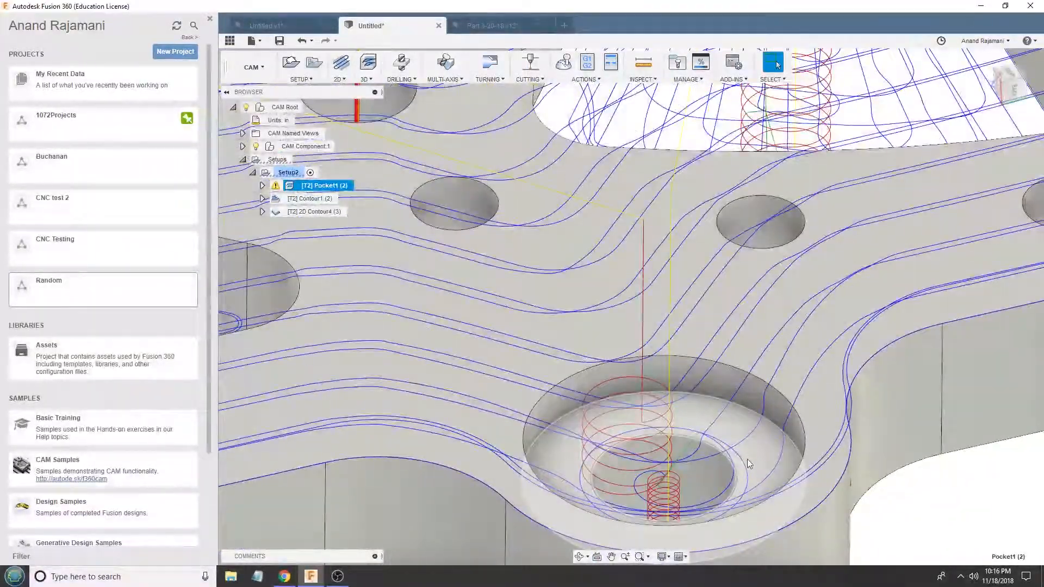
{"action": "scroll", "coordinate": [734, 468], "scroll_direction": "down", "scroll_amount": 5}
{"action": "middle_click_drag", "start_coordinate": [698, 473], "coordinate": [581, 341], "text": "shift"}
{"action": "scroll", "coordinate": [582, 349], "scroll_direction": "down", "scroll_amount": 3}
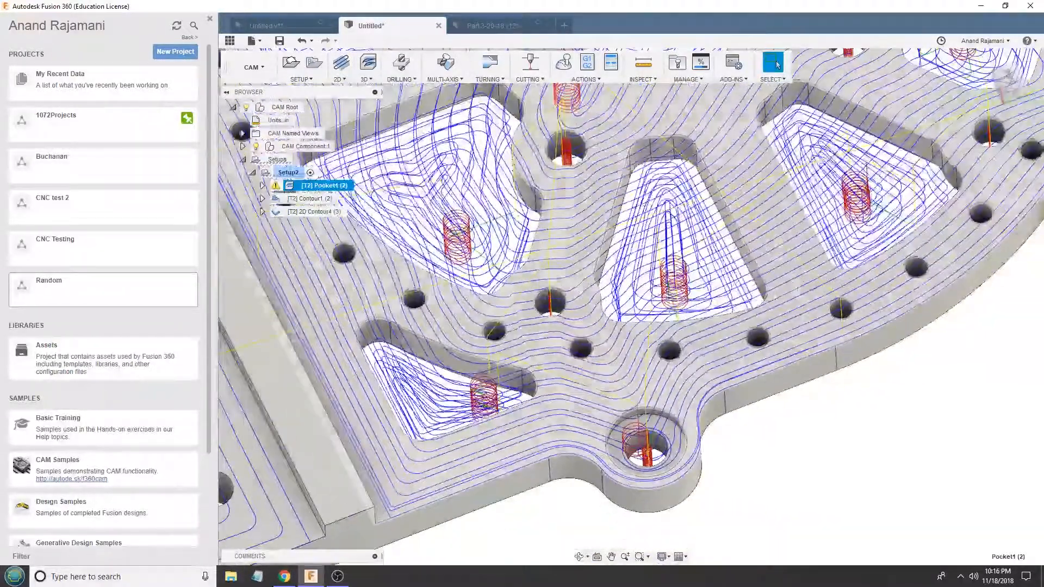
- Check the radius of a small rim hole and compare Pocket1's toolpath at the small and larger holes of the rectangular plate
{"action": "left_click", "coordinate": [835, 314]}
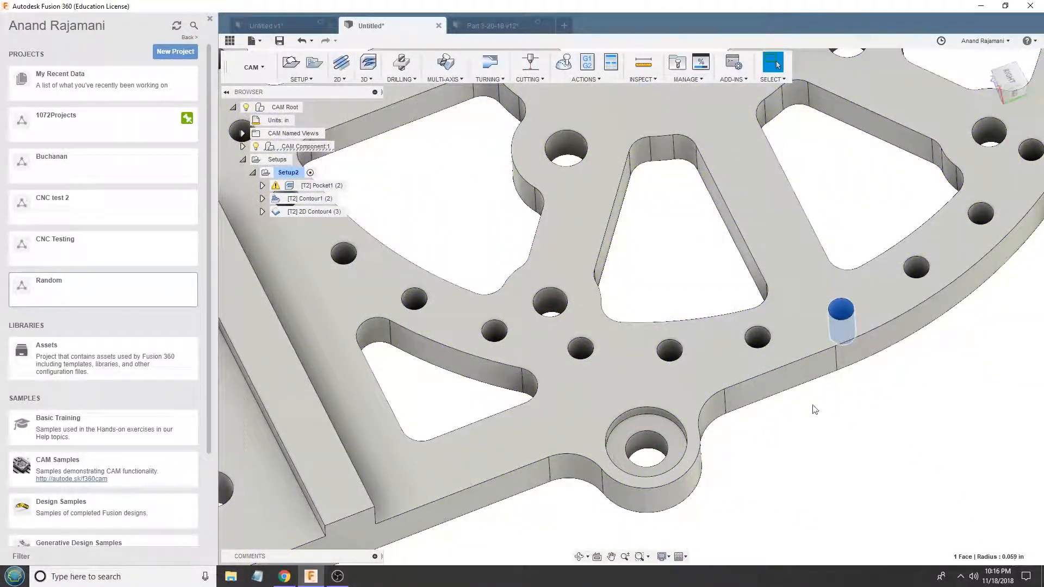
{"action": "scroll", "coordinate": [827, 411], "scroll_direction": "down", "scroll_amount": 5}
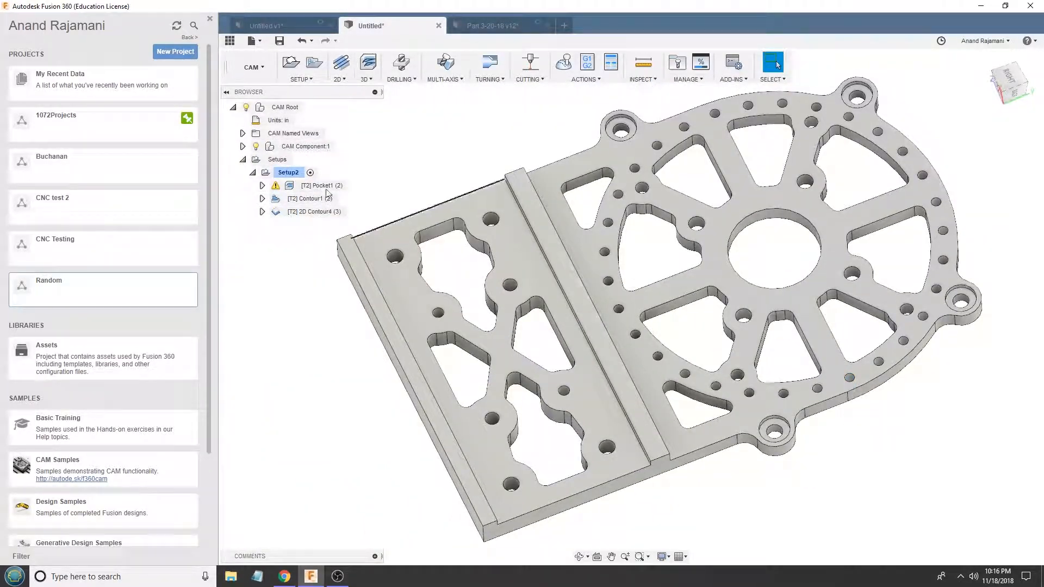
{"action": "left_click", "coordinate": [320, 185]}
{"action": "scroll", "coordinate": [550, 395], "scroll_direction": "up", "scroll_amount": 10}
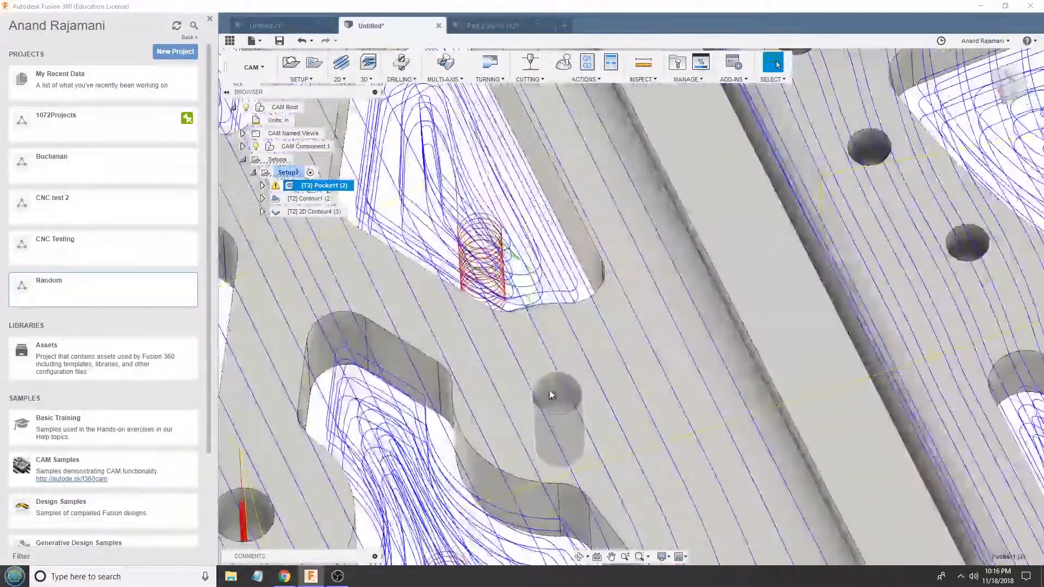
{"action": "scroll", "coordinate": [557, 399], "scroll_direction": "down", "scroll_amount": 8}
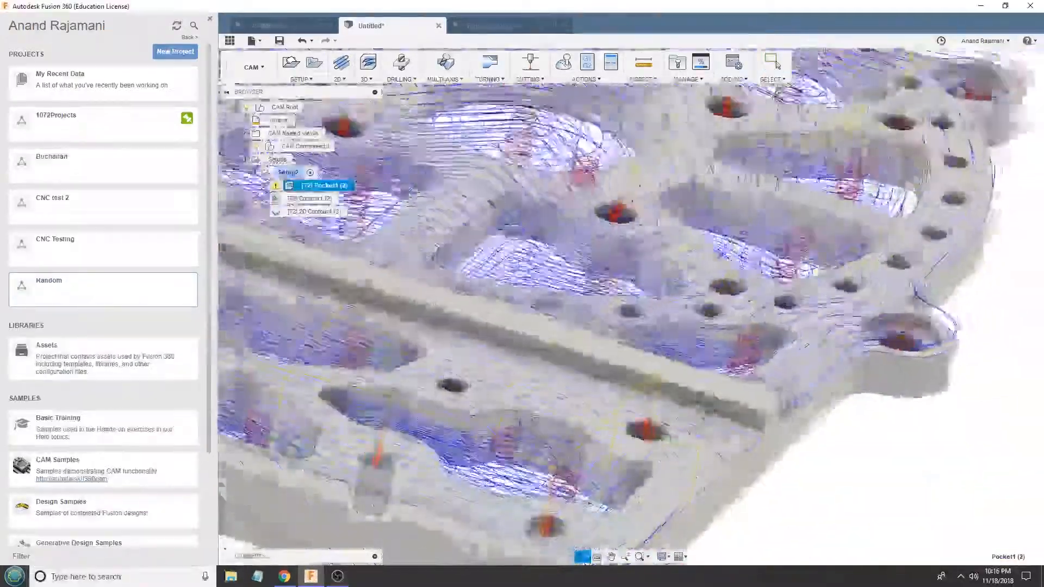
{"action": "scroll", "coordinate": [429, 399], "scroll_direction": "up", "scroll_amount": 10}
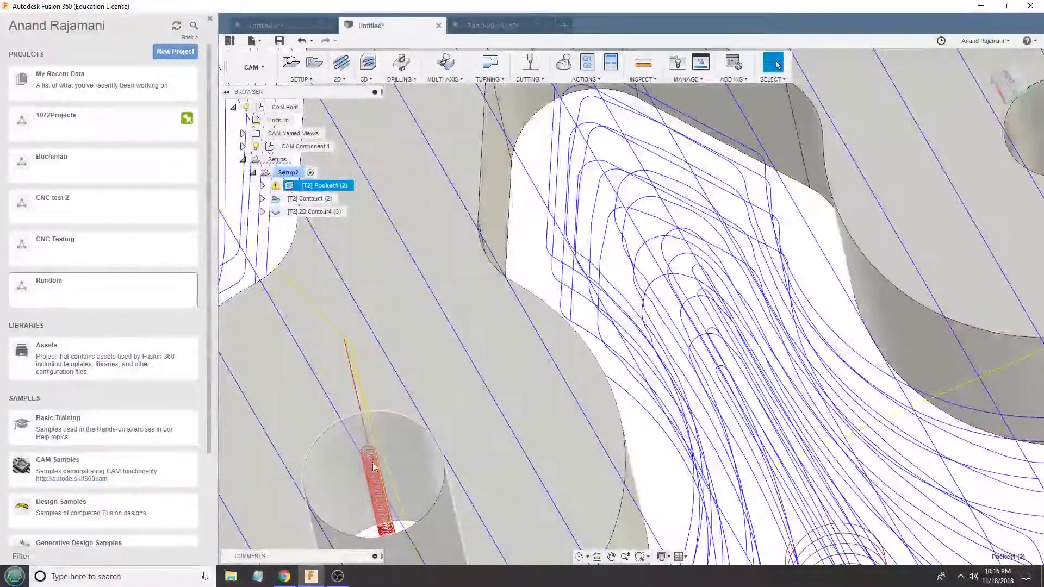
{"action": "scroll", "coordinate": [428, 400], "scroll_direction": "down", "scroll_amount": 1}
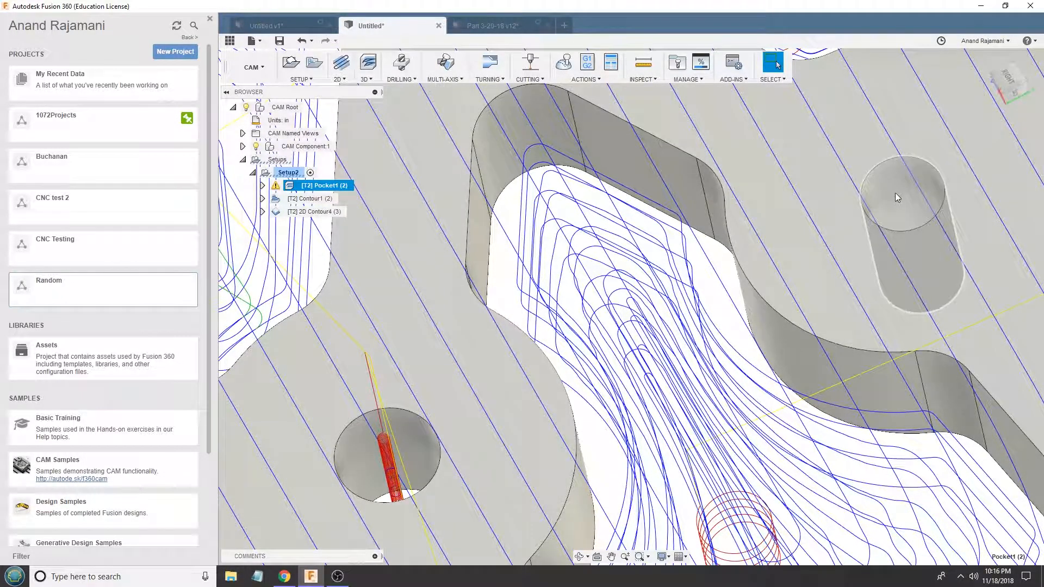
{"action": "scroll", "coordinate": [766, 209], "scroll_direction": "down", "scroll_amount": 10}
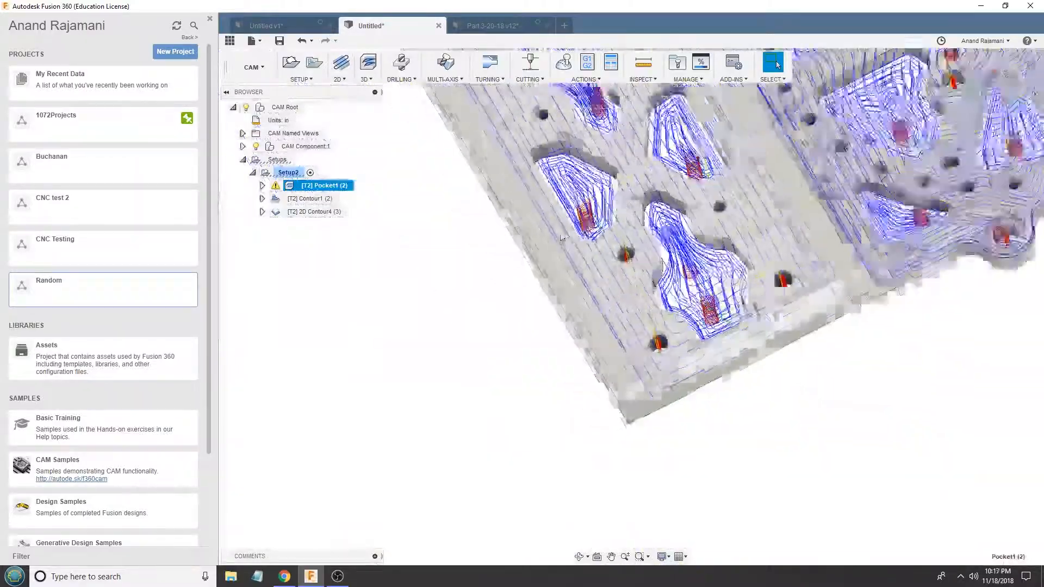
{"action": "middle_click_drag", "start_coordinate": [652, 232], "coordinate": [864, 234], "text": "shift"}
{"action": "scroll", "coordinate": [699, 186], "scroll_direction": "up", "scroll_amount": 3}
{"action": "scroll", "coordinate": [721, 260], "scroll_direction": "up", "scroll_amount": 7}
- Review Pocket1's passes settings, leave them unchanged, and examine its toolpath over the nested plates
{"action": "double_click", "coordinate": [316, 189]}
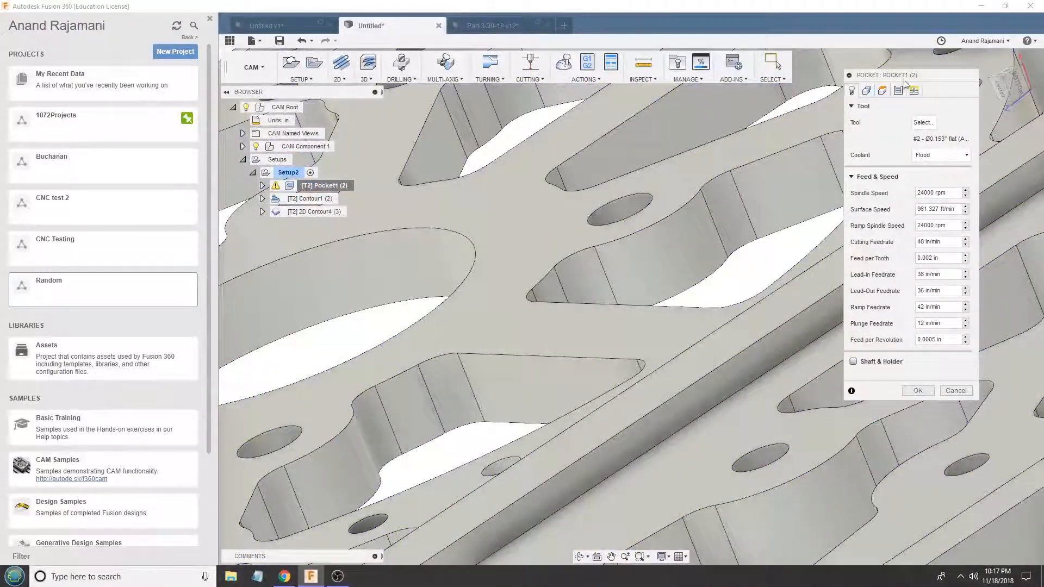
{"action": "left_click", "coordinate": [899, 91]}
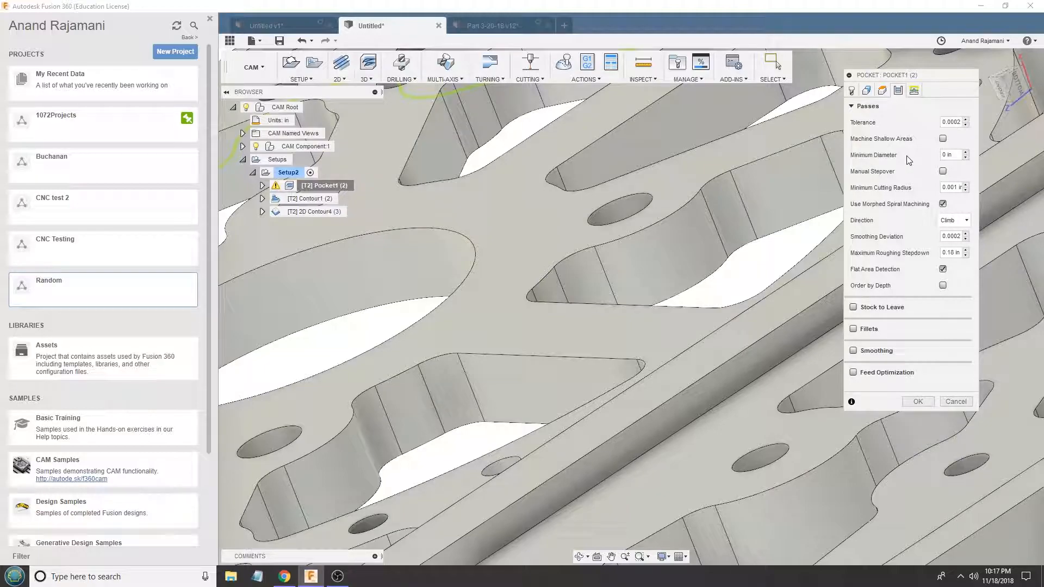
{"action": "left_click", "coordinate": [964, 405]}
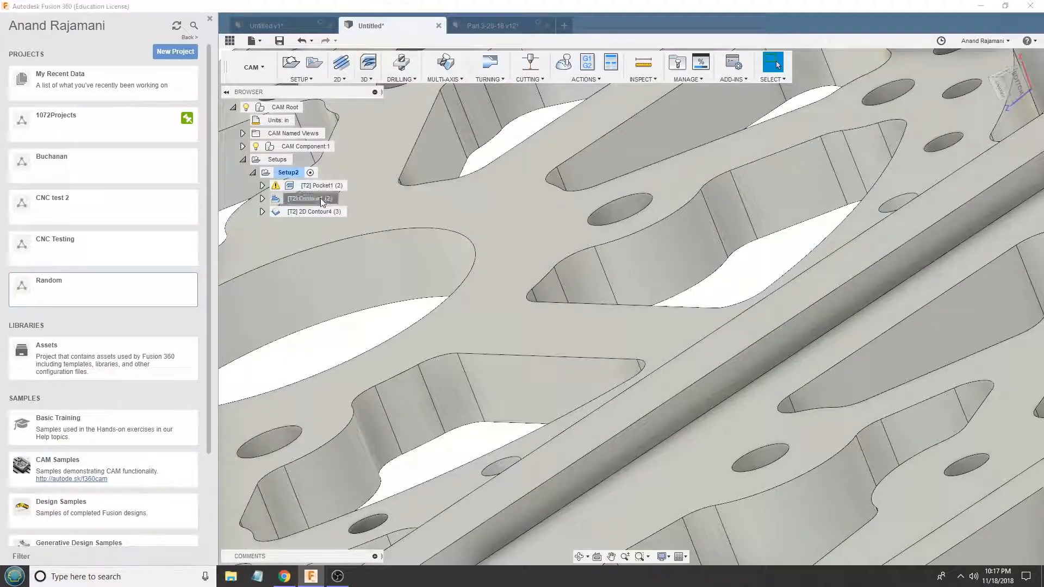
{"action": "left_click", "coordinate": [321, 185]}
{"action": "middle_click_drag", "start_coordinate": [631, 304], "coordinate": [619, 266], "text": "shift"}
{"action": "mouse_move", "coordinate": [626, 185]}
{"action": "middle_mouse_down", "text": "shift"}
{"action": "mouse_move", "coordinate": [617, 168]}
{"action": "mouse_move", "coordinate": [641, 190]}
{"action": "middle_mouse_up", "text": "shift"}
{"action": "scroll", "coordinate": [848, 280], "scroll_direction": "down", "scroll_amount": 5}
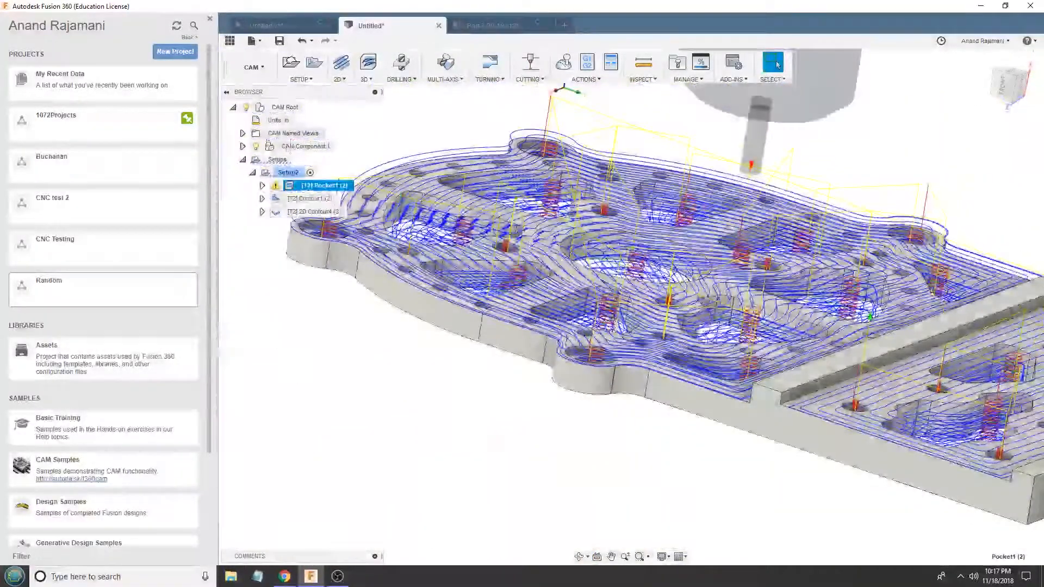
- Simulate all of Setup2's operations and show the machining statistics
{"action": "left_click", "coordinate": [290, 173]}
{"action": "left_click", "coordinate": [563, 63]}
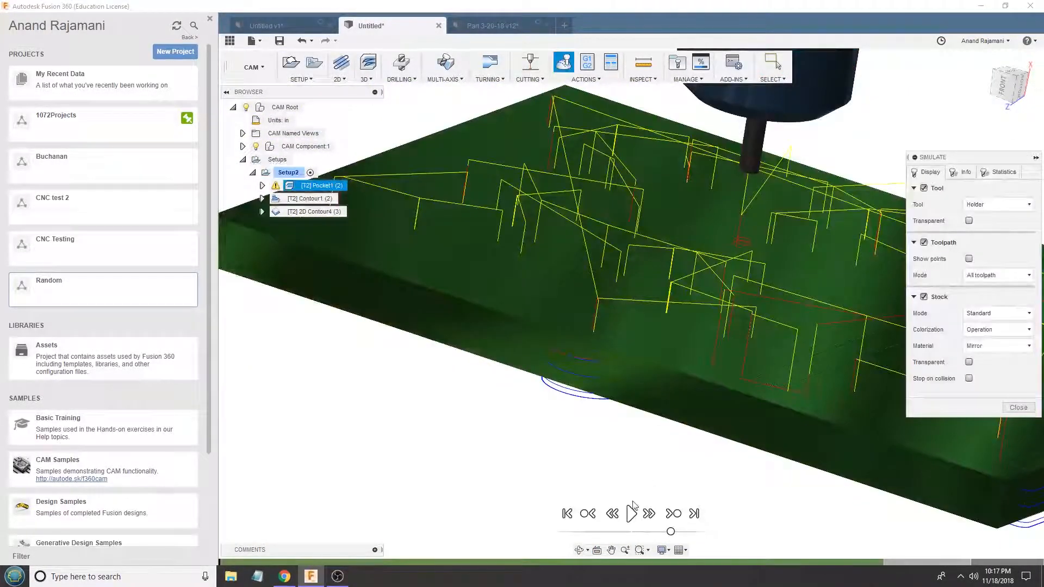
{"action": "left_click", "coordinate": [1001, 173]}
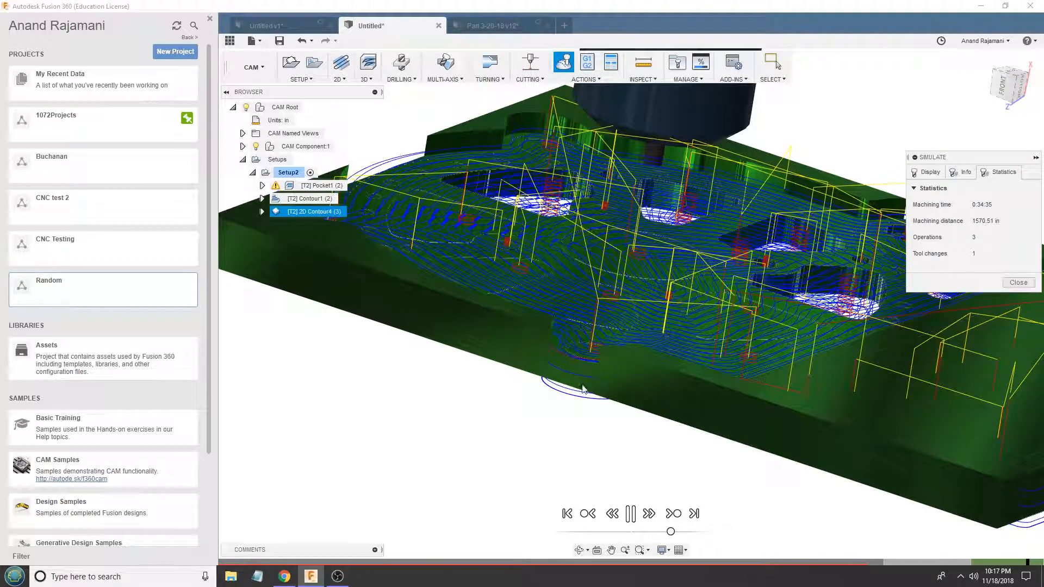
- Examine the simulated stock around the pockets, holes and outer edge of both nested plates
{"action": "scroll", "coordinate": [459, 432], "scroll_direction": "down", "scroll_amount": 3}
{"action": "middle_click_drag", "start_coordinate": [618, 476], "coordinate": [458, 375], "text": "shift"}
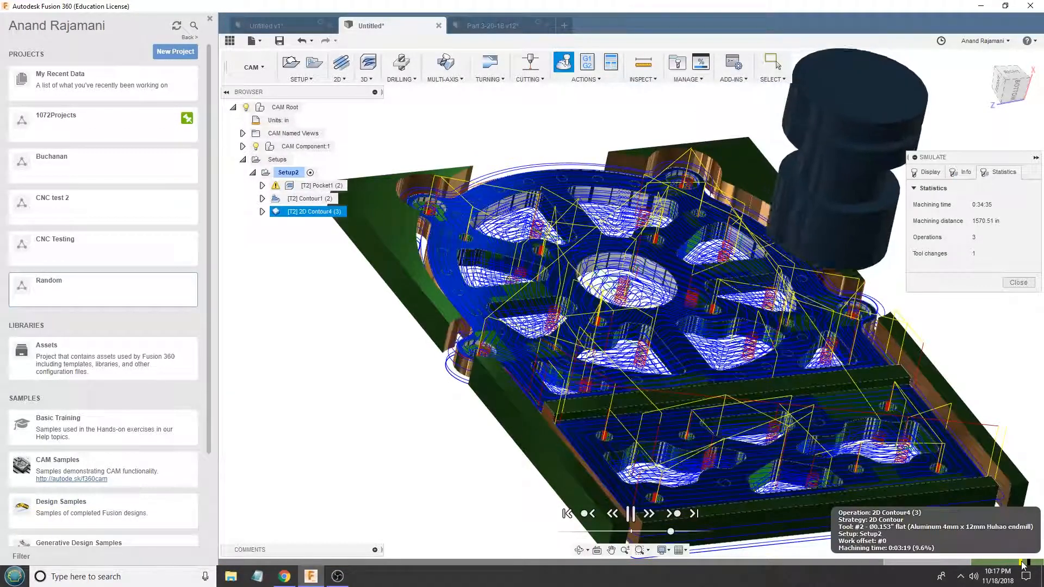
{"action": "scroll", "coordinate": [489, 429], "scroll_direction": "up", "scroll_amount": 6}
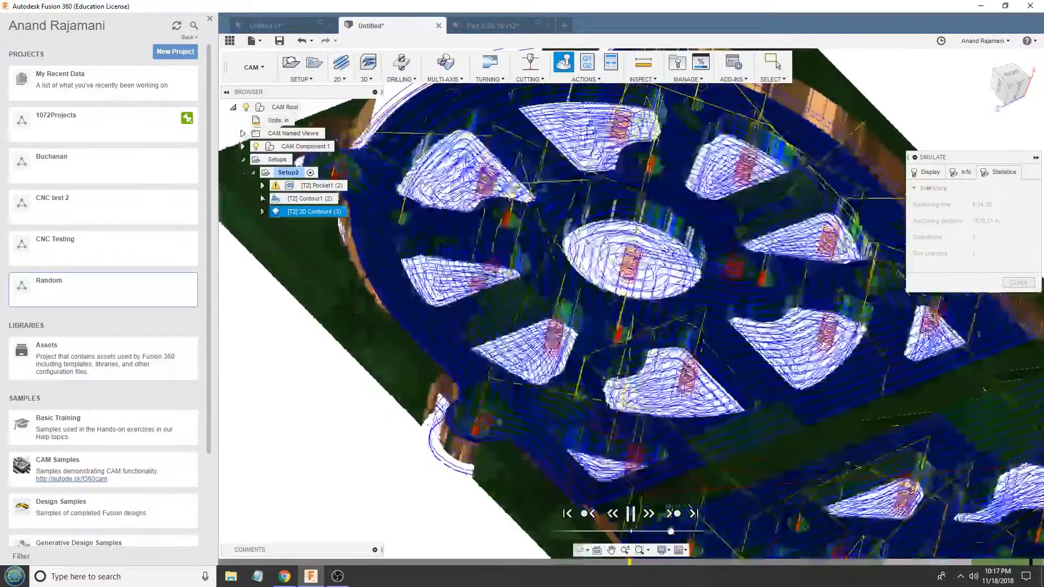
{"action": "scroll", "coordinate": [489, 430], "scroll_direction": "down", "scroll_amount": 10}
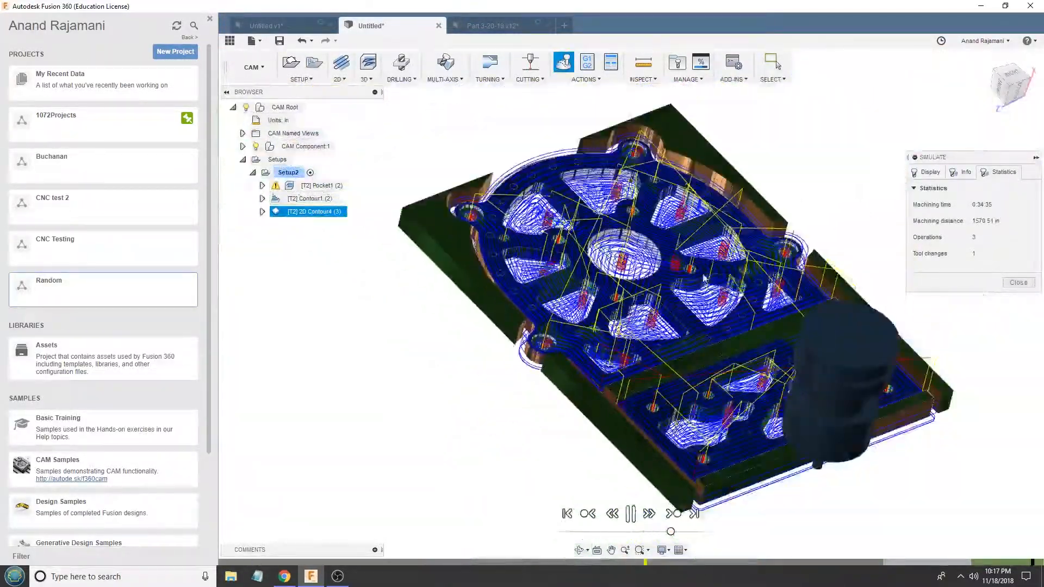
{"action": "scroll", "coordinate": [615, 246], "scroll_direction": "up", "scroll_amount": 5}
{"action": "middle_click_drag", "start_coordinate": [615, 246], "coordinate": [541, 351], "text": "shift"}
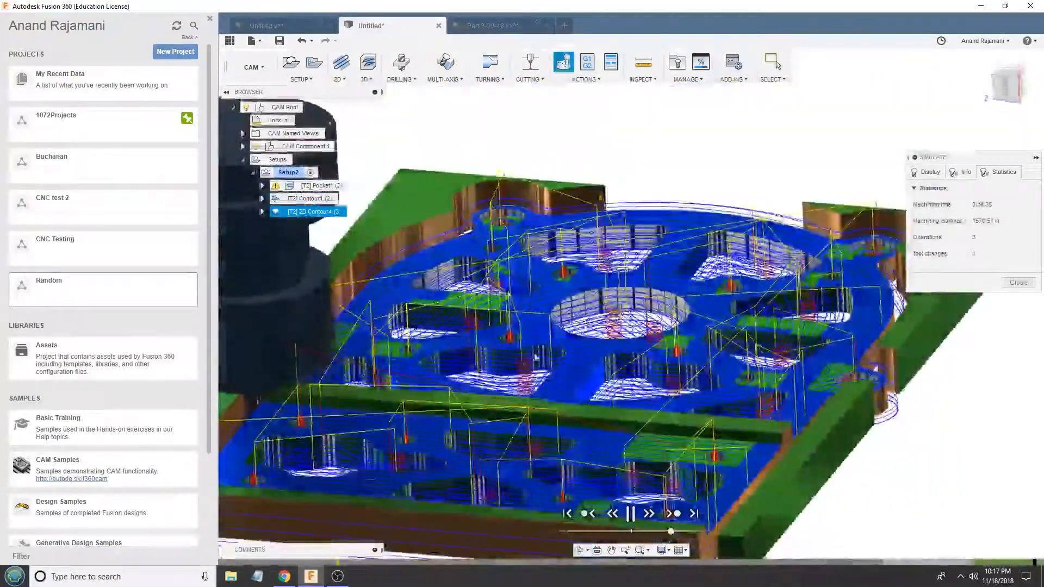
{"action": "scroll", "coordinate": [461, 380], "scroll_direction": "up", "scroll_amount": 4}
{"action": "scroll", "coordinate": [461, 379], "scroll_direction": "down", "scroll_amount": 3}
{"action": "scroll", "coordinate": [461, 379], "scroll_direction": "down", "scroll_amount": 2}
{"action": "scroll", "coordinate": [365, 358], "scroll_direction": "up", "scroll_amount": 7}
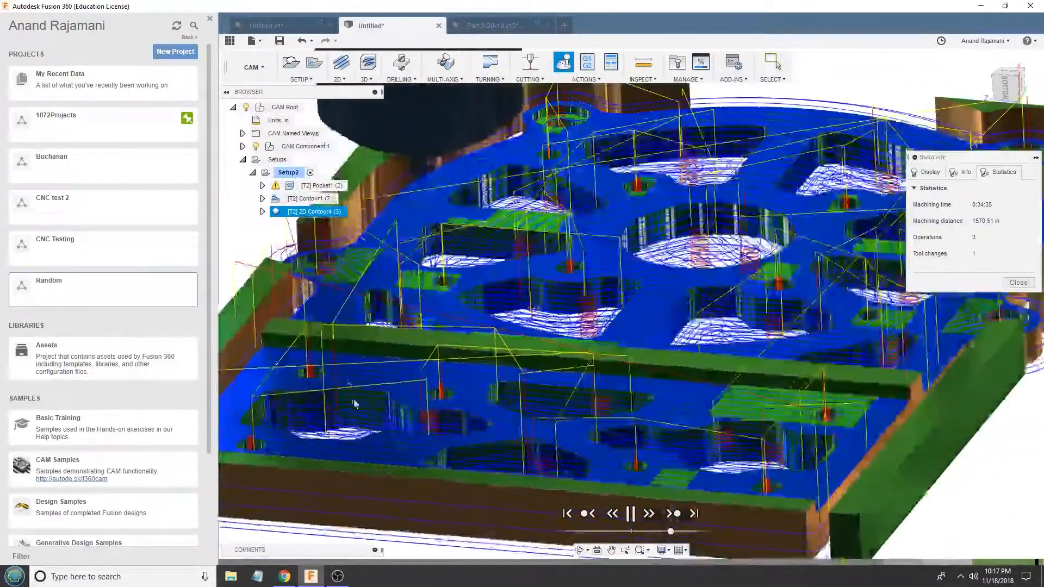
{"action": "scroll", "coordinate": [365, 358], "scroll_direction": "down", "scroll_amount": 3}
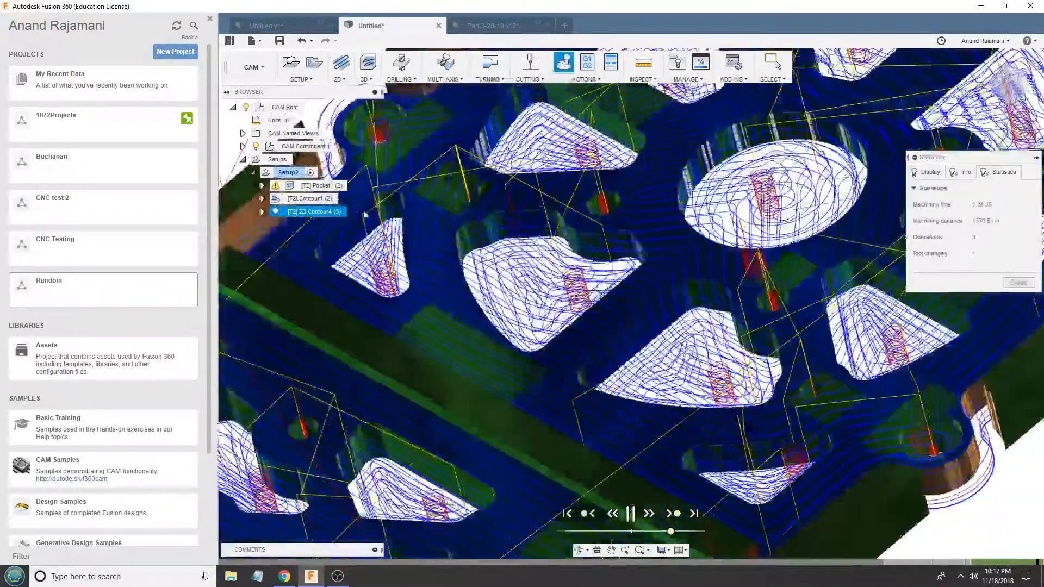
{"action": "scroll", "coordinate": [427, 252], "scroll_direction": "down", "scroll_amount": 6}
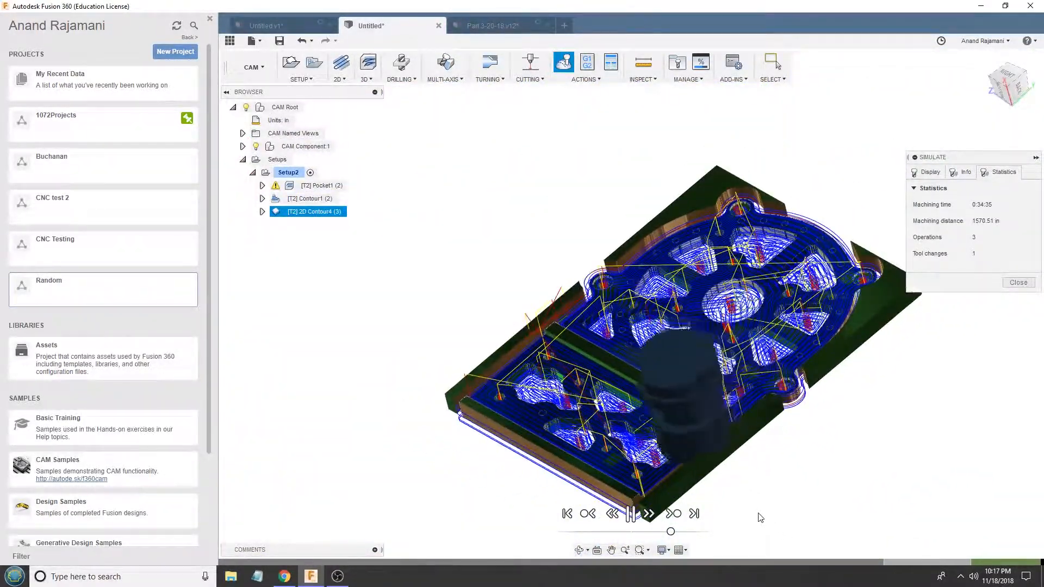
- Examine the simulated outer contour cut, its depth levels and the tool at the rectangular plate's corner from several angles
{"action": "scroll", "coordinate": [750, 514], "scroll_direction": "up", "scroll_amount": 3}
{"action": "scroll", "coordinate": [738, 513], "scroll_direction": "up", "scroll_amount": 3}
{"action": "middle_click_drag", "start_coordinate": [734, 511], "coordinate": [615, 537], "text": "shift"}
{"action": "scroll", "coordinate": [614, 492], "scroll_direction": "up", "scroll_amount": 2}
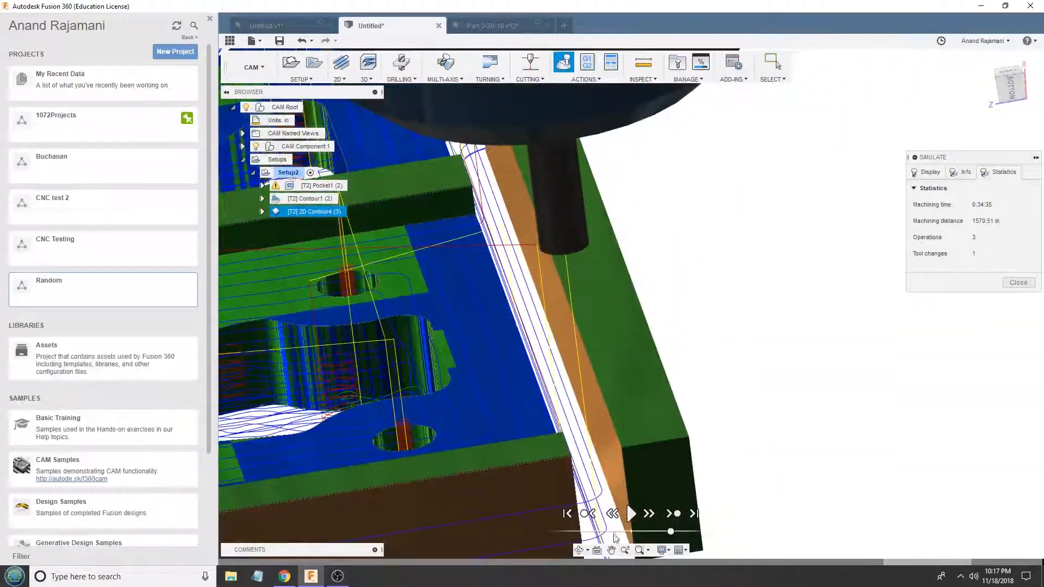
{"action": "middle_click_drag", "start_coordinate": [687, 343], "coordinate": [719, 405], "text": "shift"}
{"action": "scroll", "coordinate": [719, 407], "scroll_direction": "down", "scroll_amount": 2}
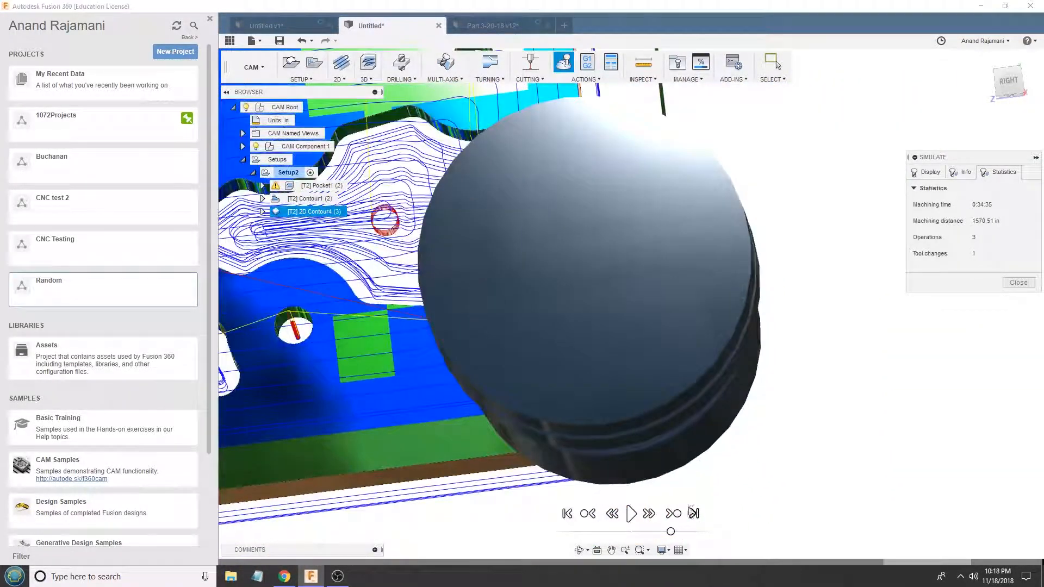
{"action": "scroll", "coordinate": [510, 171], "scroll_direction": "up", "scroll_amount": 2}
{"action": "scroll", "coordinate": [500, 187], "scroll_direction": "down", "scroll_amount": 2}
{"action": "middle_click_drag", "start_coordinate": [490, 206], "coordinate": [541, 330], "text": "shift"}
{"action": "scroll", "coordinate": [539, 261], "scroll_direction": "up", "scroll_amount": 2}
{"action": "middle_click_drag", "start_coordinate": [541, 261], "coordinate": [692, 350], "text": "shift"}
{"action": "scroll", "coordinate": [563, 359], "scroll_direction": "up", "scroll_amount": 2}
{"action": "scroll", "coordinate": [548, 346], "scroll_direction": "up", "scroll_amount": 8}
{"action": "scroll", "coordinate": [669, 381], "scroll_direction": "down", "scroll_amount": 10}
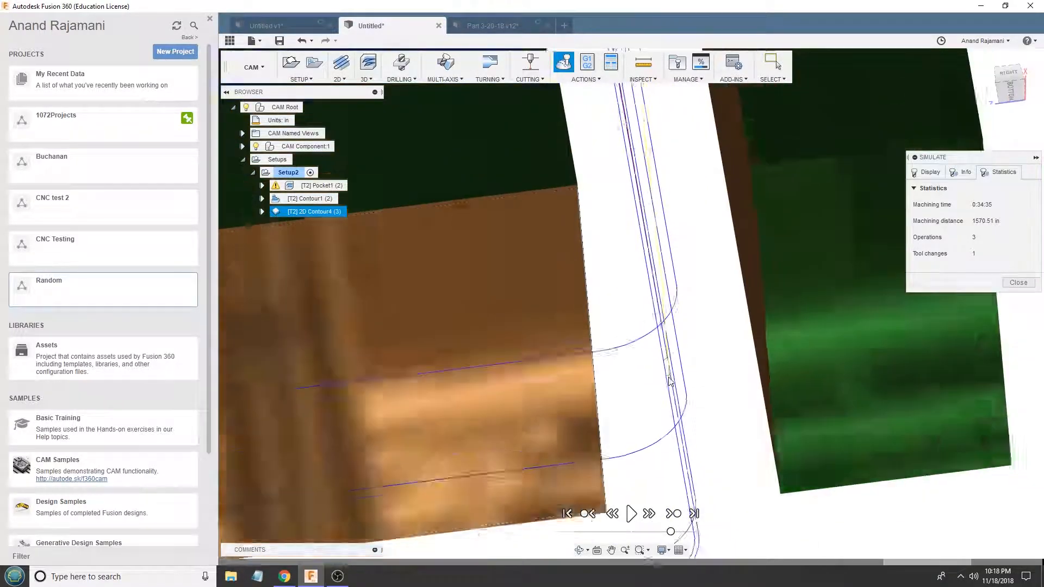
{"action": "scroll", "coordinate": [669, 381], "scroll_direction": "down", "scroll_amount": 12}
{"action": "middle_click_drag", "start_coordinate": [669, 382], "coordinate": [620, 327], "text": "shift"}
{"action": "middle_click_drag", "start_coordinate": [669, 354], "coordinate": [670, 352], "text": "shift"}
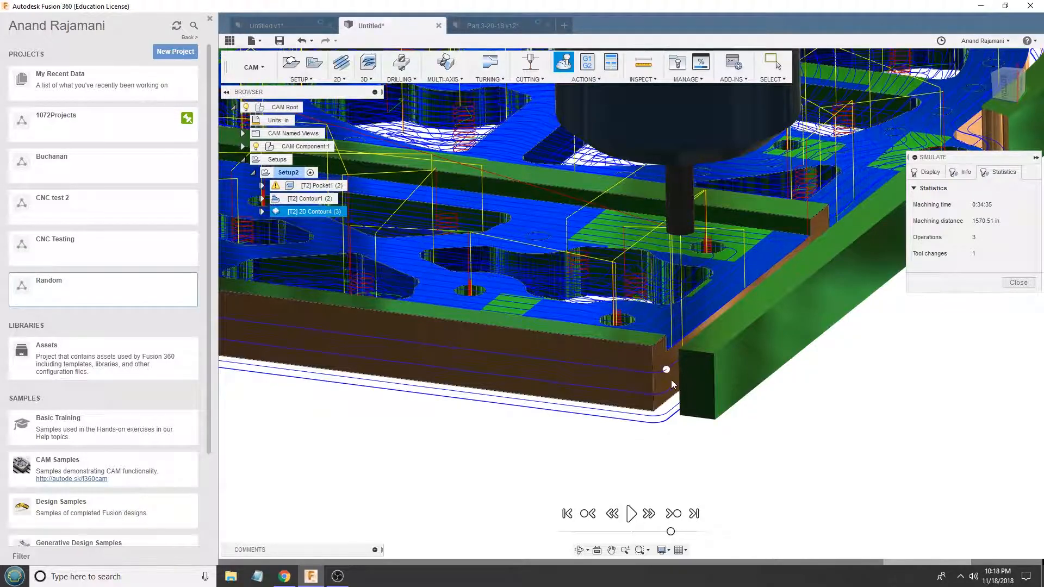
{"action": "key", "text": "F6"}
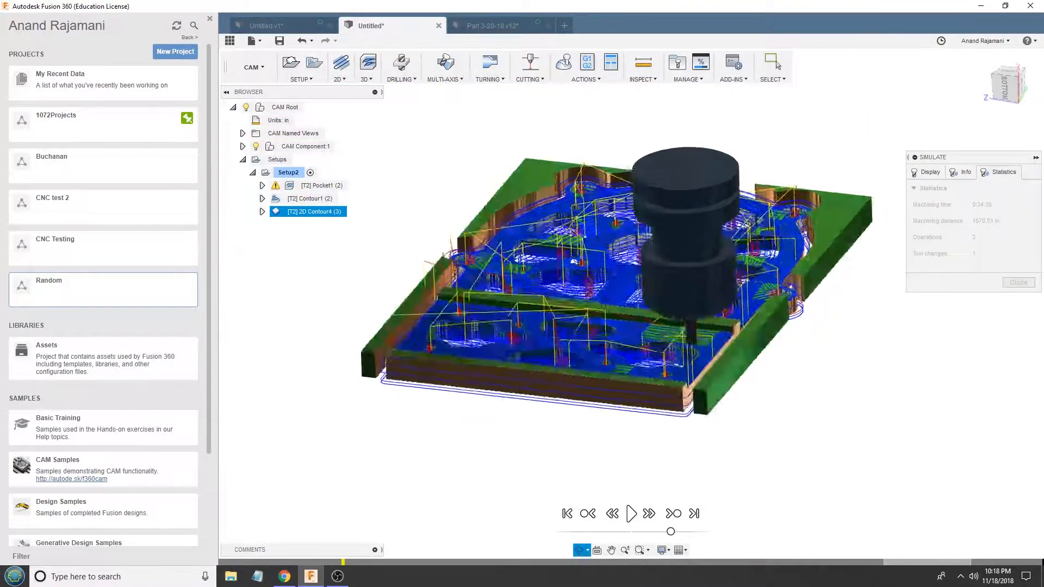
{"action": "scroll", "coordinate": [711, 381], "scroll_direction": "up", "scroll_amount": 10}
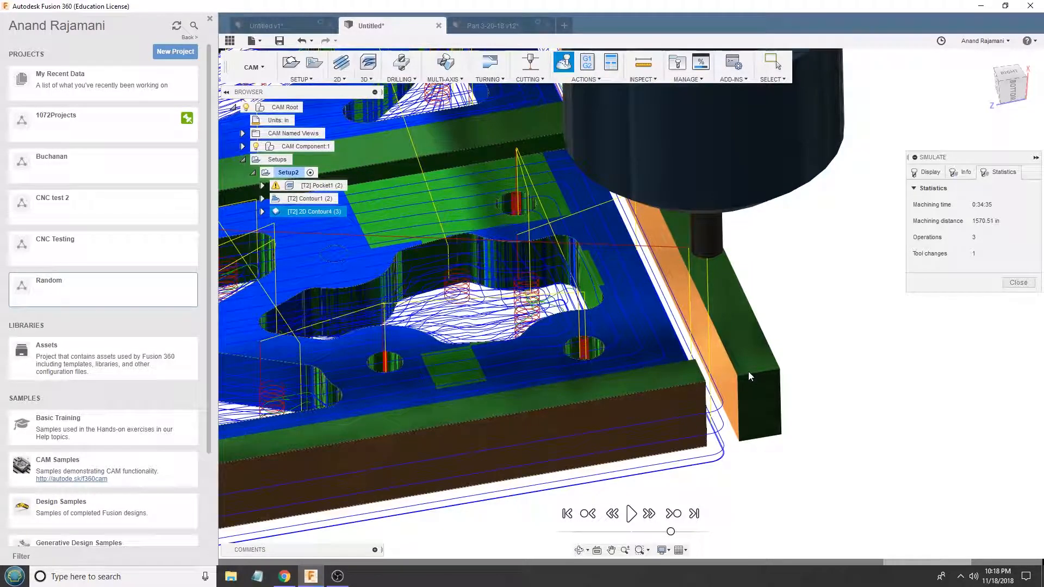
{"action": "middle_click_drag", "start_coordinate": [719, 322], "coordinate": [717, 251], "text": "shift"}
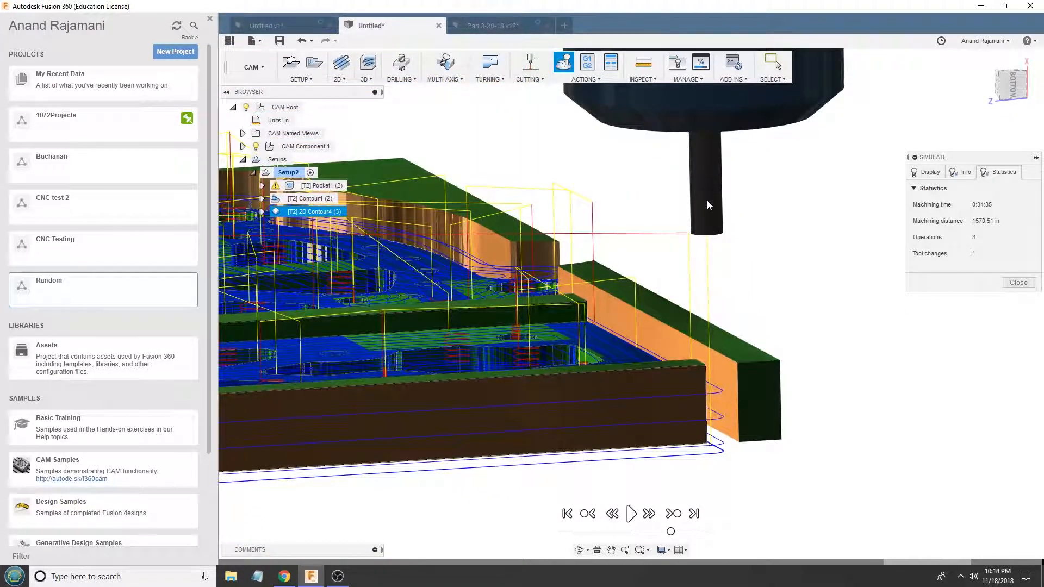
{"action": "mouse_move", "coordinate": [759, 377]}
{"action": "middle_mouse_down", "text": "shift"}
{"action": "mouse_move", "coordinate": [742, 335]}
{"action": "mouse_move", "coordinate": [762, 390]}
{"action": "middle_mouse_up", "text": "shift"}
{"action": "scroll", "coordinate": [772, 391], "scroll_direction": "down", "scroll_amount": 4}
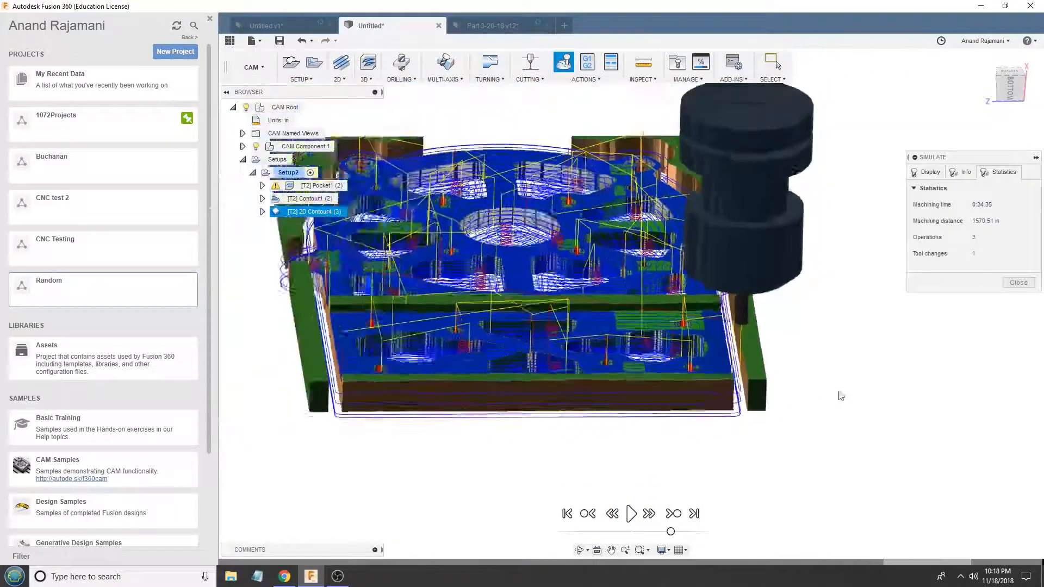
- End the simulation and review the toolpaths of Pocket1, 2D Contour4 and Contour1 in Setup2
{"action": "left_click", "coordinate": [1018, 283]}
{"action": "left_click", "coordinate": [288, 172]}
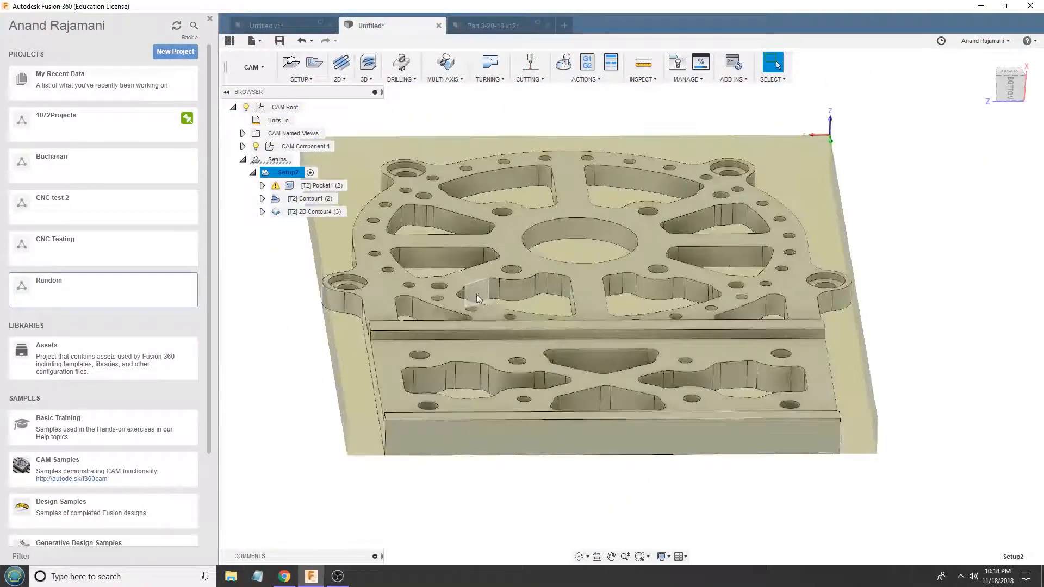
{"action": "left_click", "coordinate": [321, 187]}
{"action": "left_click", "coordinate": [320, 210]}
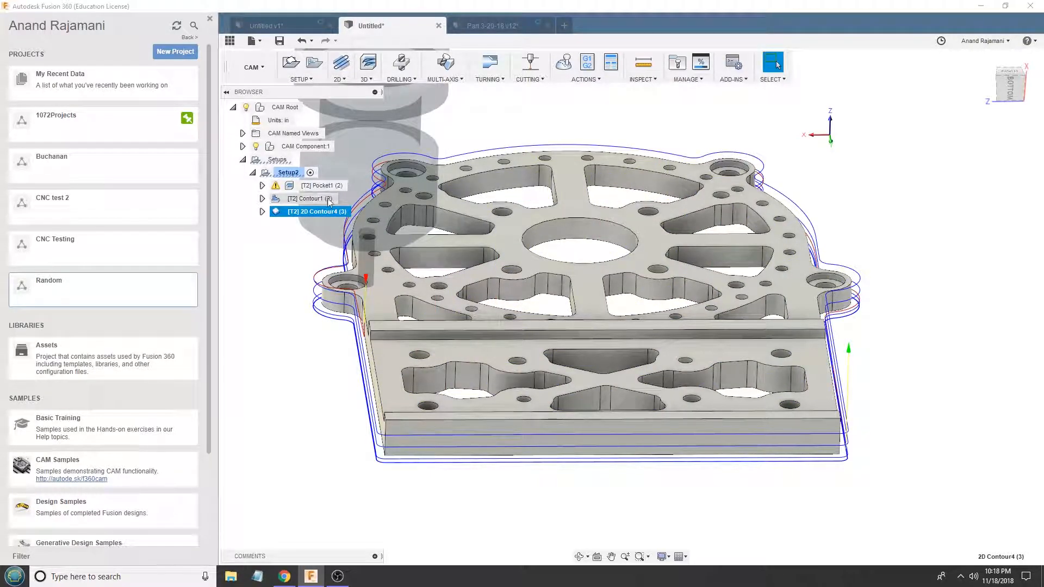
{"action": "left_click", "coordinate": [328, 199]}
{"action": "left_click", "coordinate": [326, 186]}
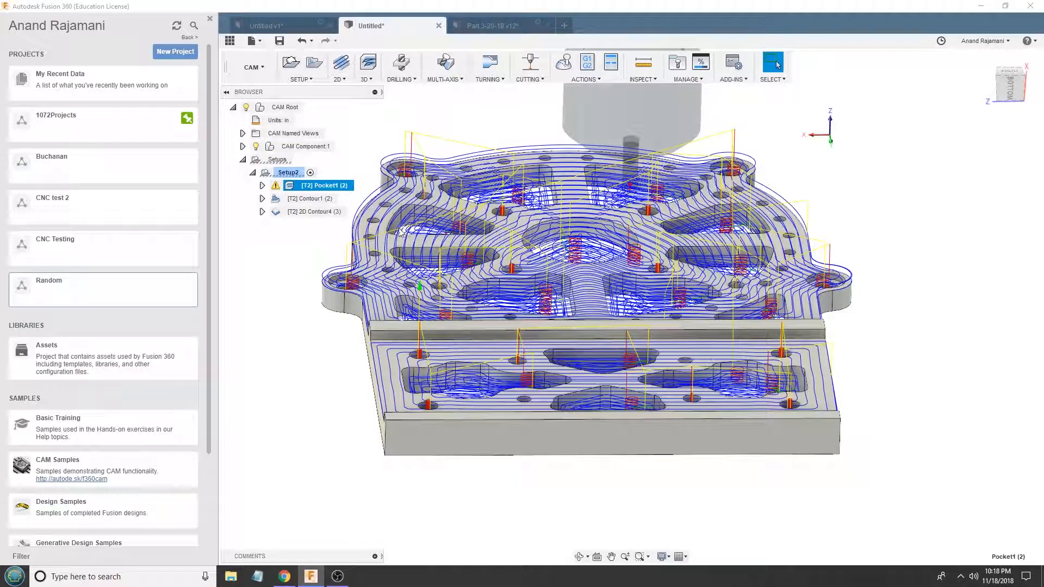
- Review the 2D Contour4, Contour1 and Pocket1 toolpaths on the nested plates from several angles
{"action": "left_click", "coordinate": [321, 212]}
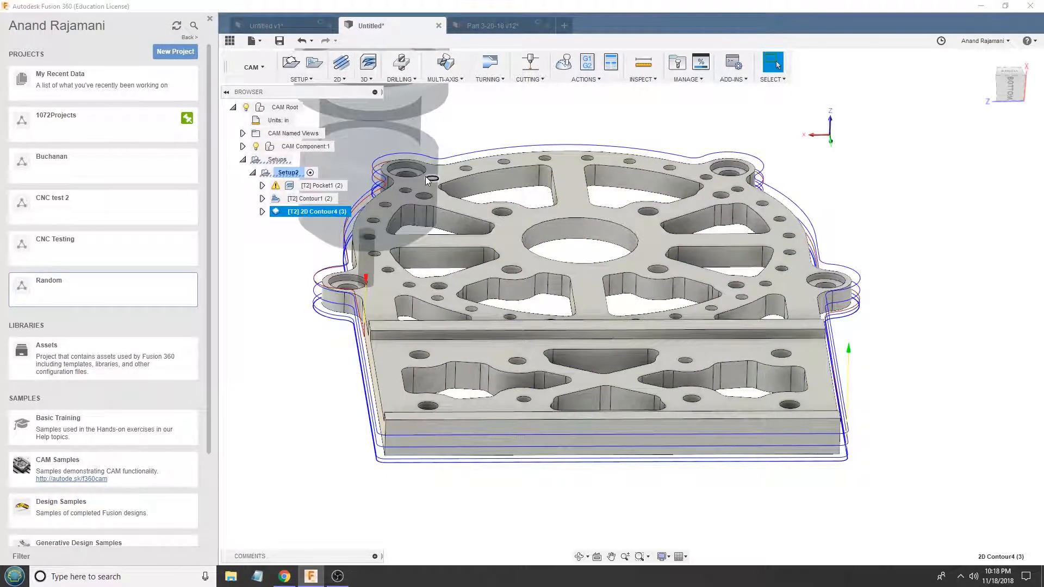
{"action": "scroll", "coordinate": [391, 379], "scroll_direction": "up", "scroll_amount": 3}
{"action": "middle_click_drag", "start_coordinate": [391, 379], "coordinate": [367, 375], "text": "shift"}
{"action": "scroll", "coordinate": [368, 375], "scroll_direction": "down", "scroll_amount": 3}
{"action": "left_click", "coordinate": [296, 198]}
{"action": "left_click", "coordinate": [307, 186]}
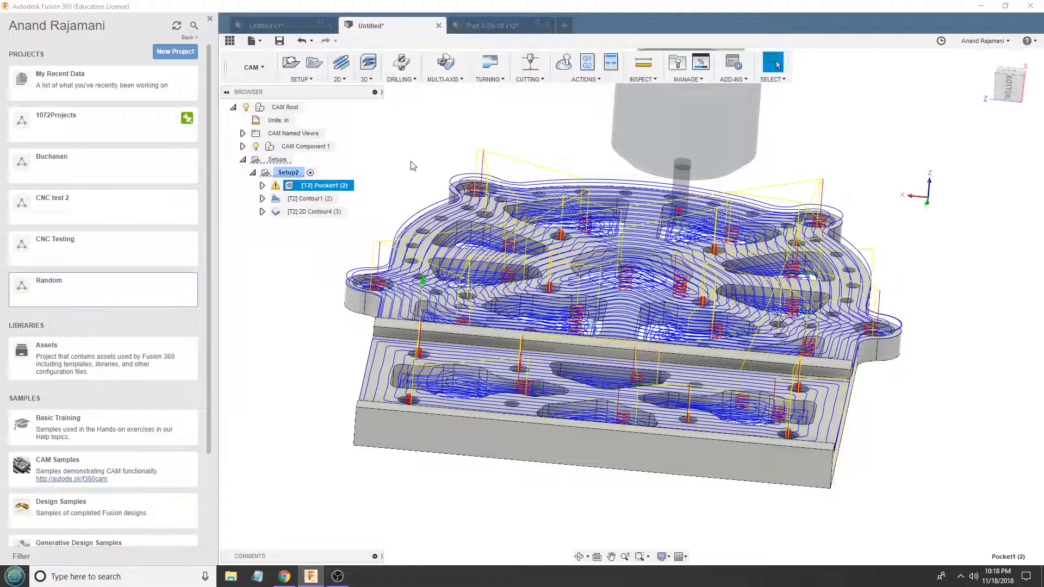
{"action": "middle_click_drag", "start_coordinate": [478, 193], "coordinate": [483, 224], "text": "shift"}
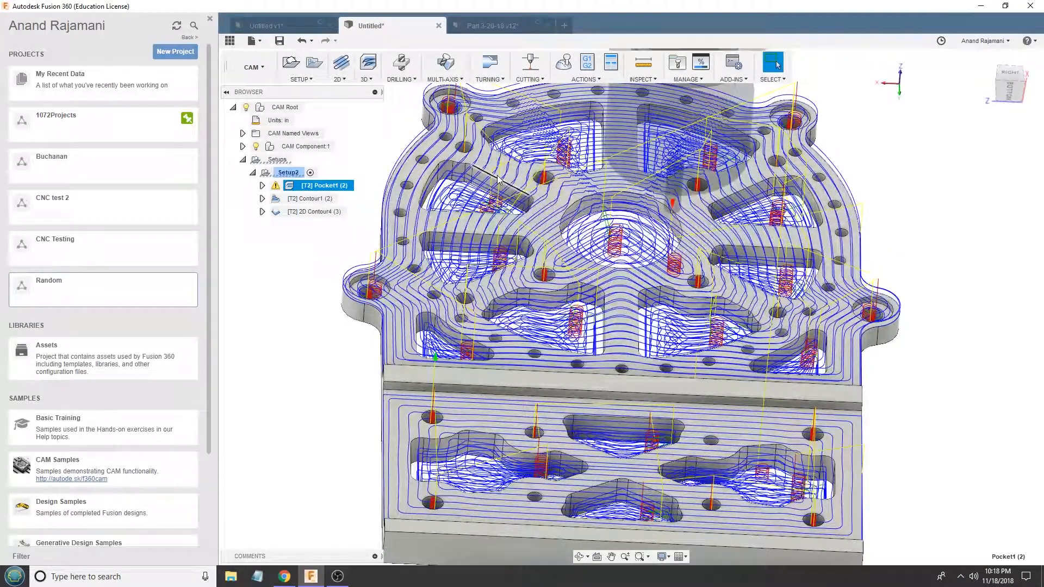
- Compare Contour1's toolpath with Pocket1's, and examine the Contour1 passes inside the round plate's openings up close
{"action": "left_click", "coordinate": [319, 201]}
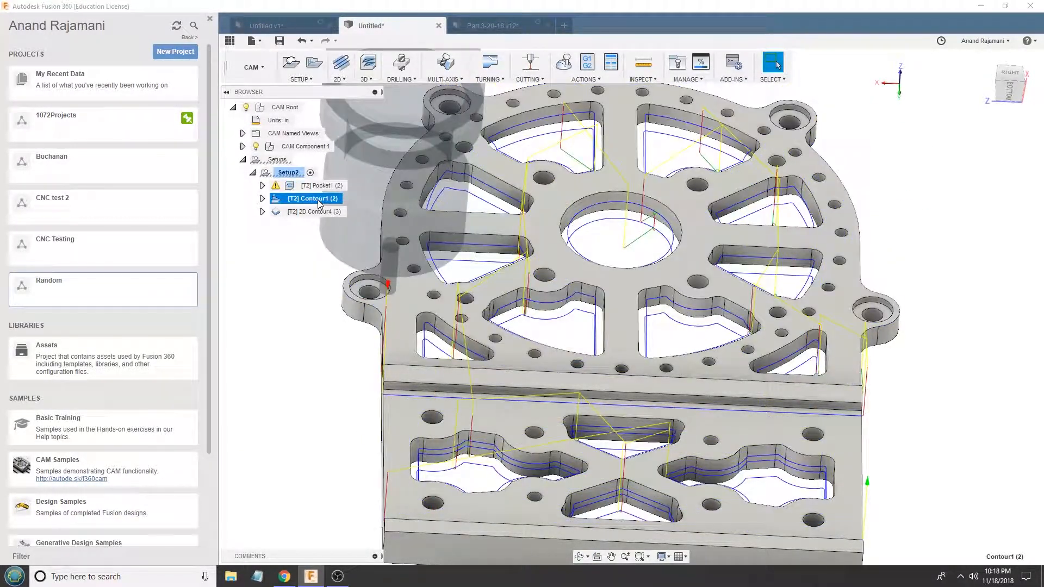
{"action": "left_click", "coordinate": [322, 186]}
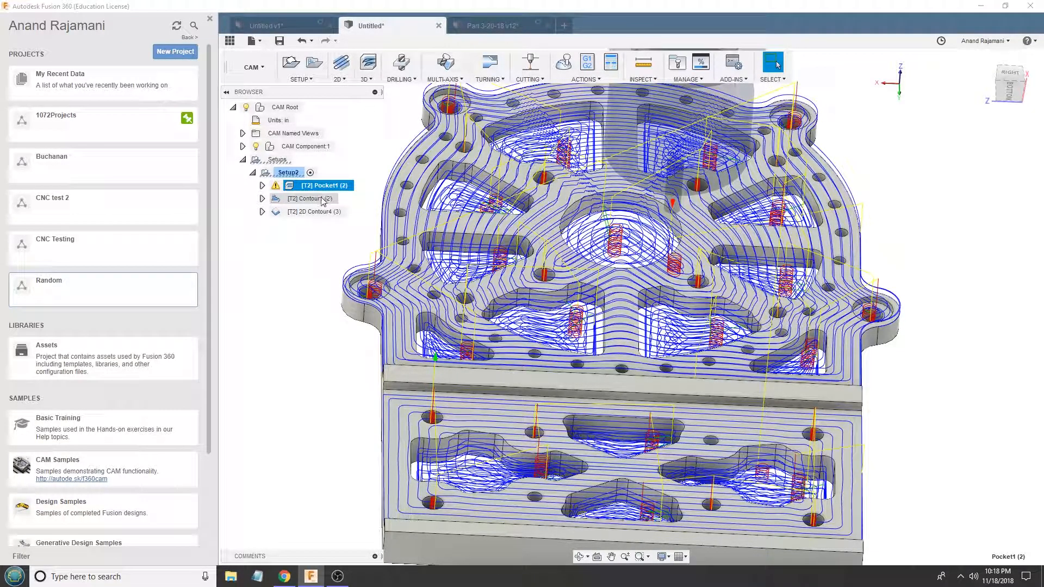
{"action": "left_click", "coordinate": [325, 199]}
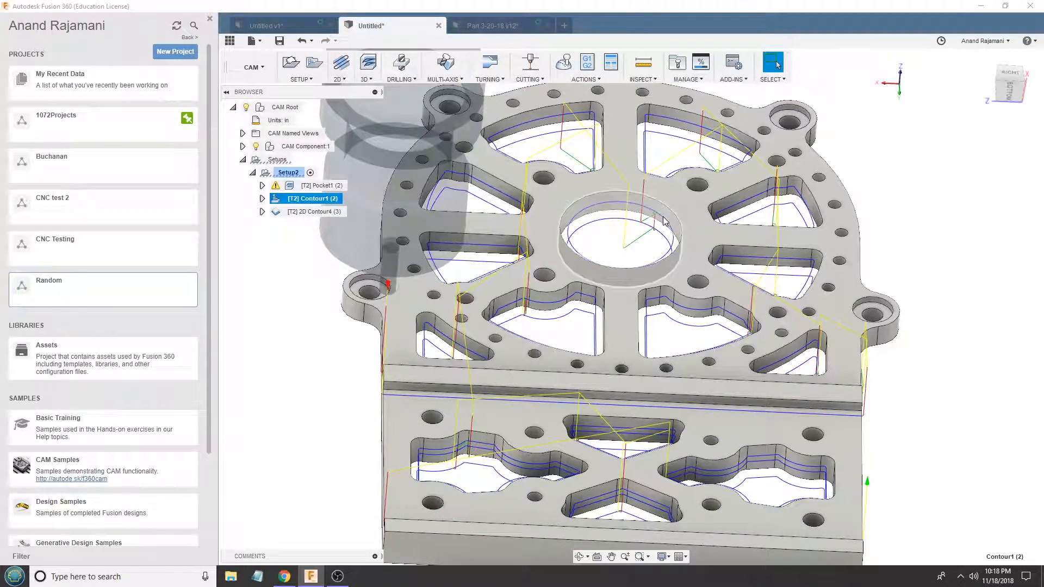
{"action": "scroll", "coordinate": [690, 256], "scroll_direction": "up", "scroll_amount": 5}
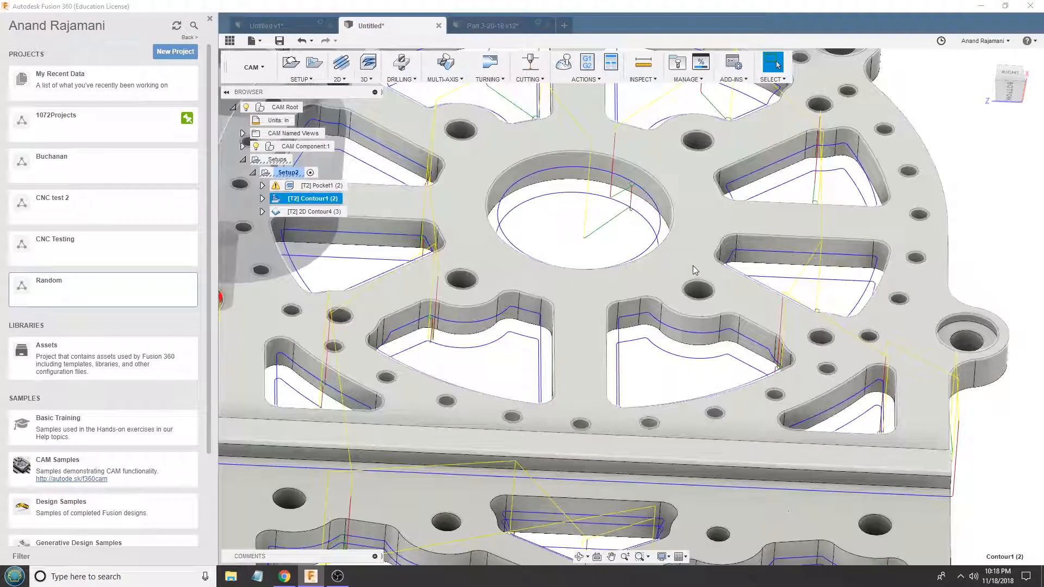
{"action": "mouse_move", "coordinate": [693, 266]}
{"action": "middle_mouse_down", "text": "shift"}
{"action": "mouse_move", "coordinate": [624, 262]}
{"action": "mouse_move", "coordinate": [696, 257]}
{"action": "middle_mouse_up", "text": "shift"}
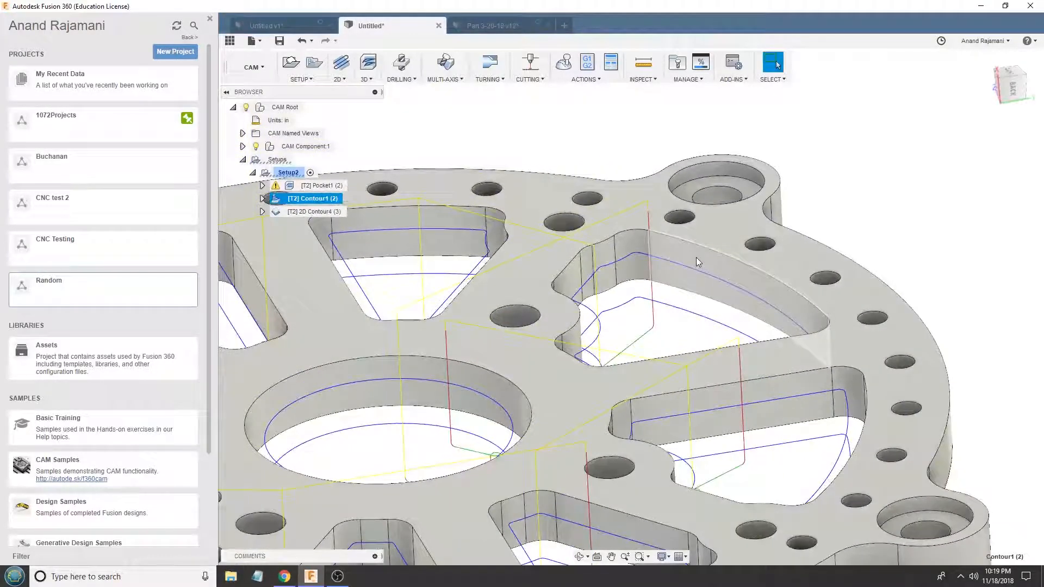
- Review Contour1's pass settings and heights against the plate's thickness, and leave the operation unedited
{"action": "double_click", "coordinate": [313, 200]}
{"action": "left_click", "coordinate": [899, 93]}
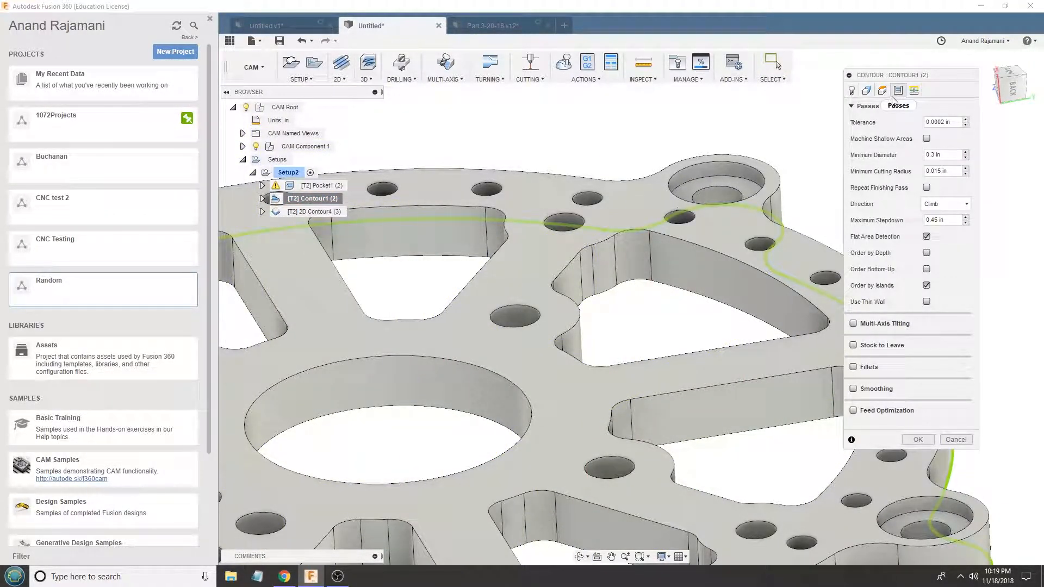
{"action": "left_click", "coordinate": [882, 91]}
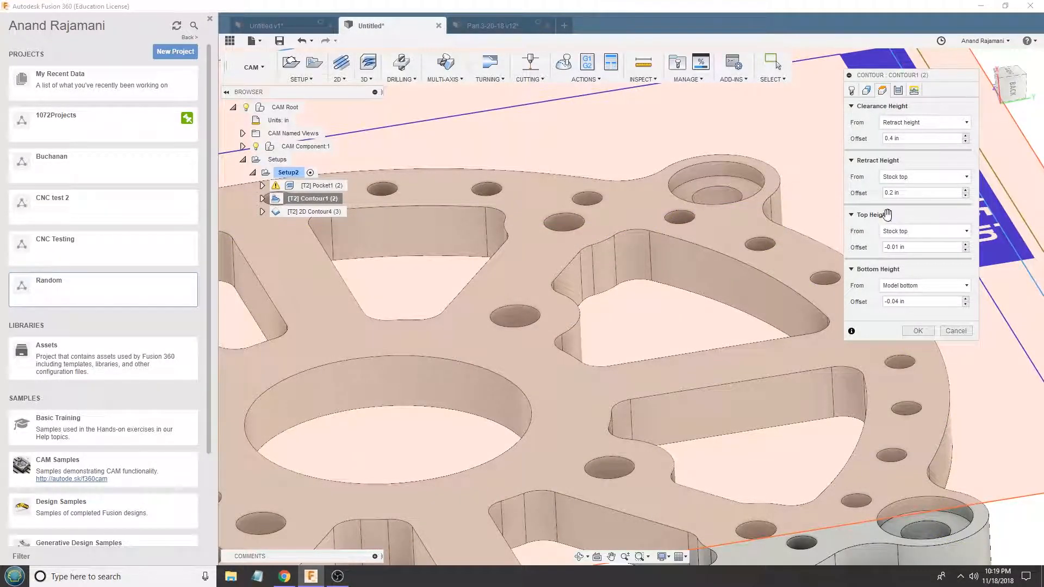
{"action": "scroll", "coordinate": [610, 289], "scroll_direction": "down", "scroll_amount": 5}
{"action": "middle_click_drag", "start_coordinate": [611, 293], "coordinate": [630, 373], "text": "shift"}
{"action": "scroll", "coordinate": [644, 374], "scroll_direction": "up", "scroll_amount": 4}
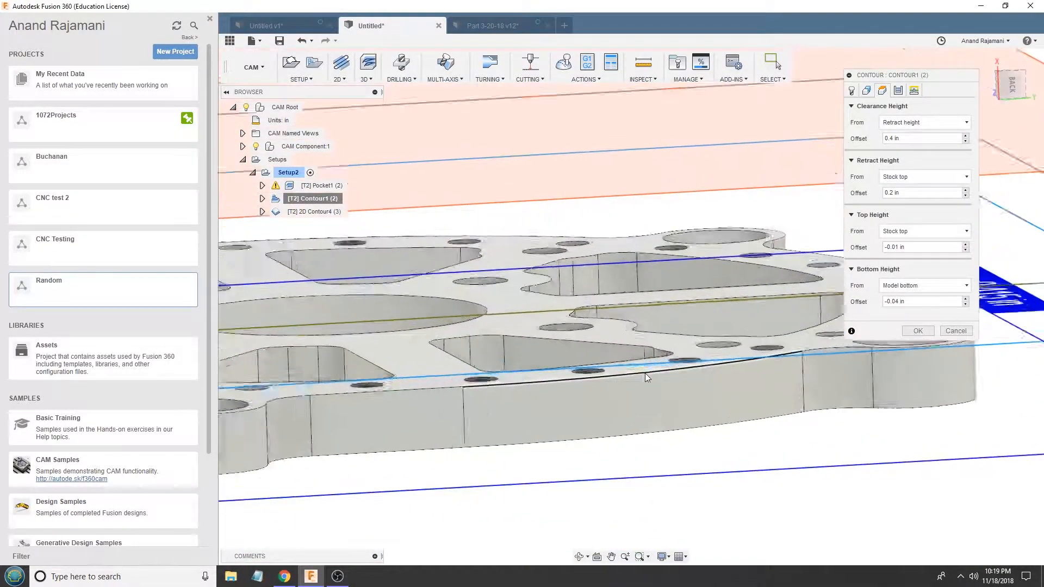
{"action": "scroll", "coordinate": [663, 375], "scroll_direction": "up", "scroll_amount": 2}
{"action": "left_click", "coordinate": [903, 91]}
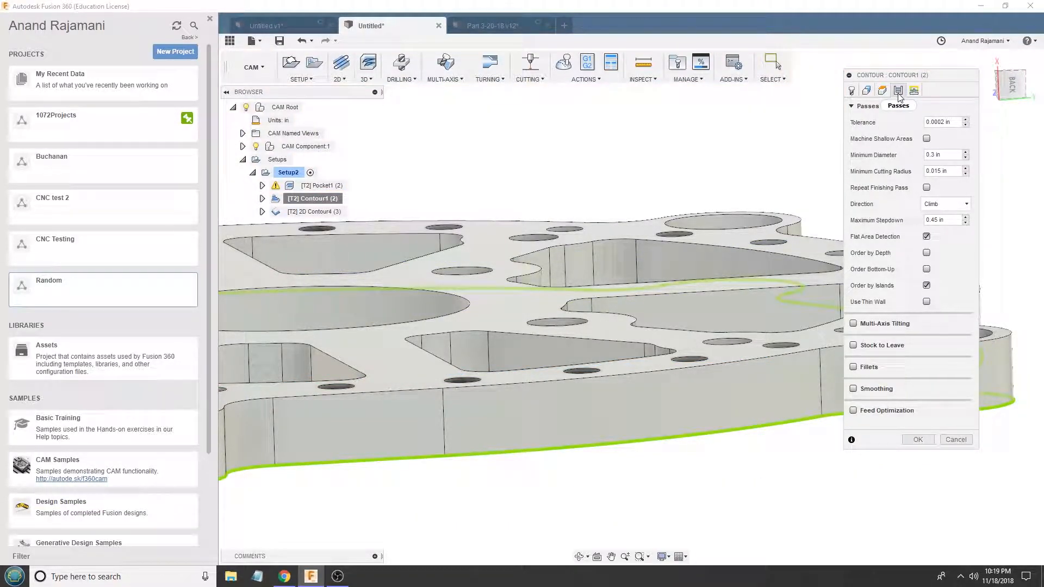
{"action": "left_click", "coordinate": [955, 439]}
- Measure the distance between the raised rib's top face and the plate's bottom face, and clear the selection
{"action": "scroll", "coordinate": [690, 316], "scroll_direction": "down", "scroll_amount": 2}
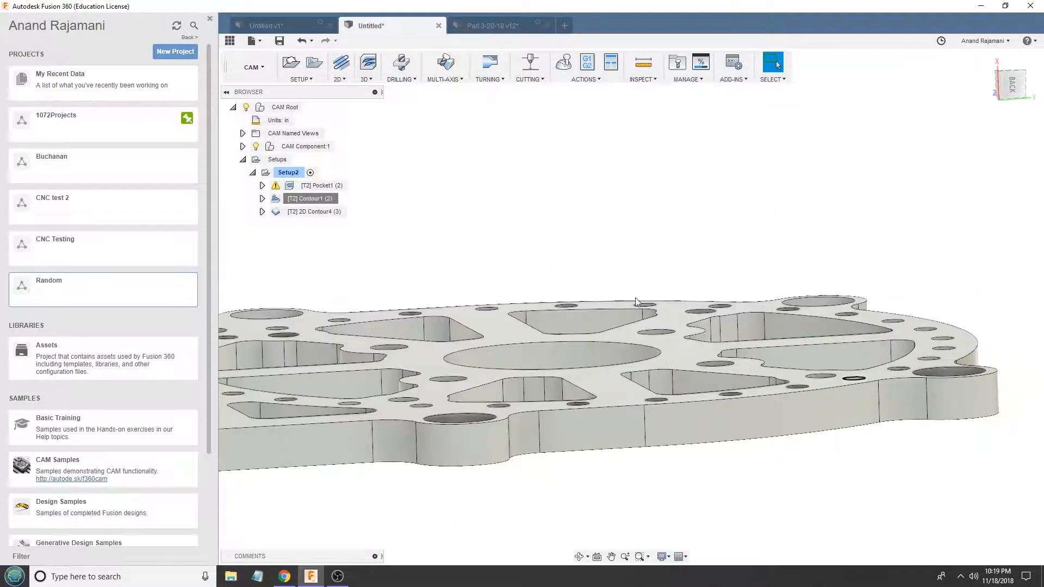
{"action": "scroll", "coordinate": [478, 440], "scroll_direction": "down", "scroll_amount": 3}
{"action": "scroll", "coordinate": [306, 426], "scroll_direction": "up", "scroll_amount": 3}
{"action": "left_click", "coordinate": [296, 403]}
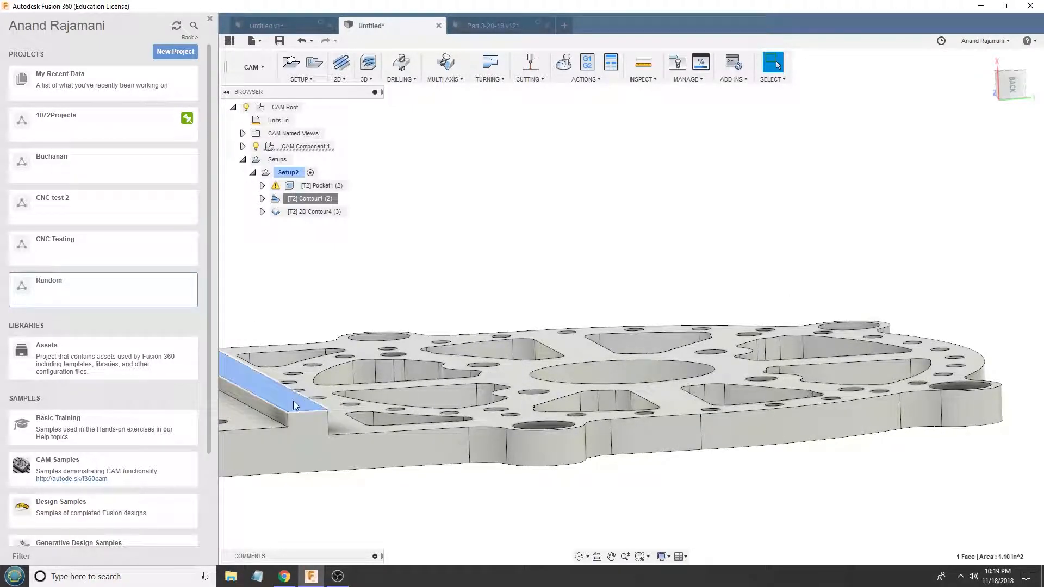
{"action": "middle_click_drag", "start_coordinate": [296, 402], "coordinate": [305, 396], "text": "shift"}
{"action": "left_click", "coordinate": [335, 440], "text": "ctrl"}
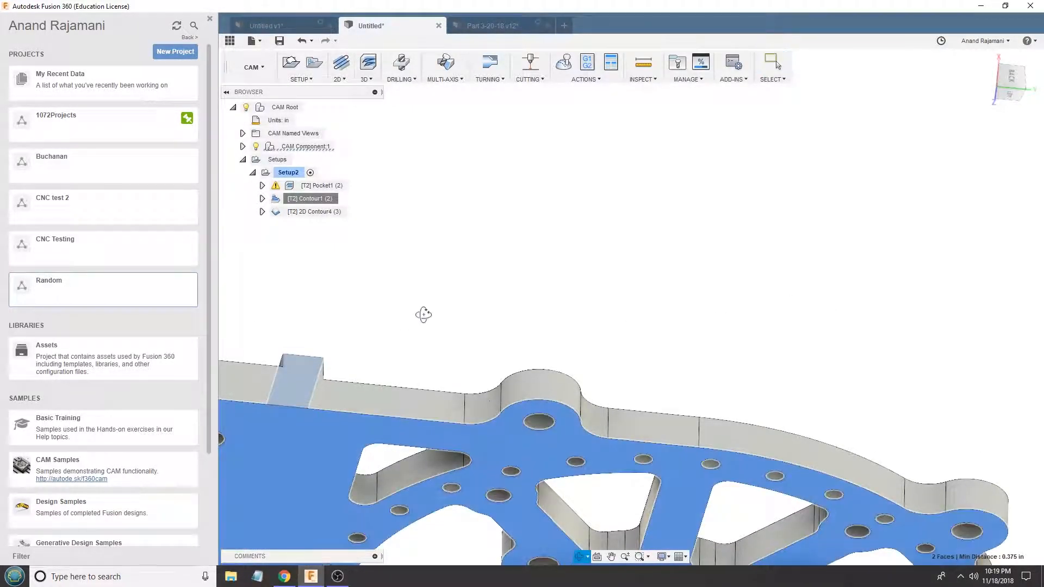
{"action": "middle_click_drag", "start_coordinate": [421, 313], "coordinate": [425, 374], "text": "shift"}
{"action": "scroll", "coordinate": [426, 380], "scroll_direction": "down", "scroll_amount": 2}
{"action": "left_click", "coordinate": [723, 393]}
{"action": "scroll", "coordinate": [723, 393], "scroll_direction": "down", "scroll_amount": 3}
- Recheck the Pocket1, Contour1 and 2D Contour4 toolpaths across the whole layout
{"action": "left_click", "coordinate": [305, 189]}
{"action": "left_click", "coordinate": [308, 202]}
{"action": "scroll", "coordinate": [615, 282], "scroll_direction": "up", "scroll_amount": 5}
{"action": "middle_click_drag", "start_coordinate": [598, 267], "coordinate": [576, 288], "text": "shift"}
{"action": "scroll", "coordinate": [653, 307], "scroll_direction": "down", "scroll_amount": 4}
{"action": "left_click", "coordinate": [329, 212]}
{"action": "left_click", "coordinate": [312, 186]}
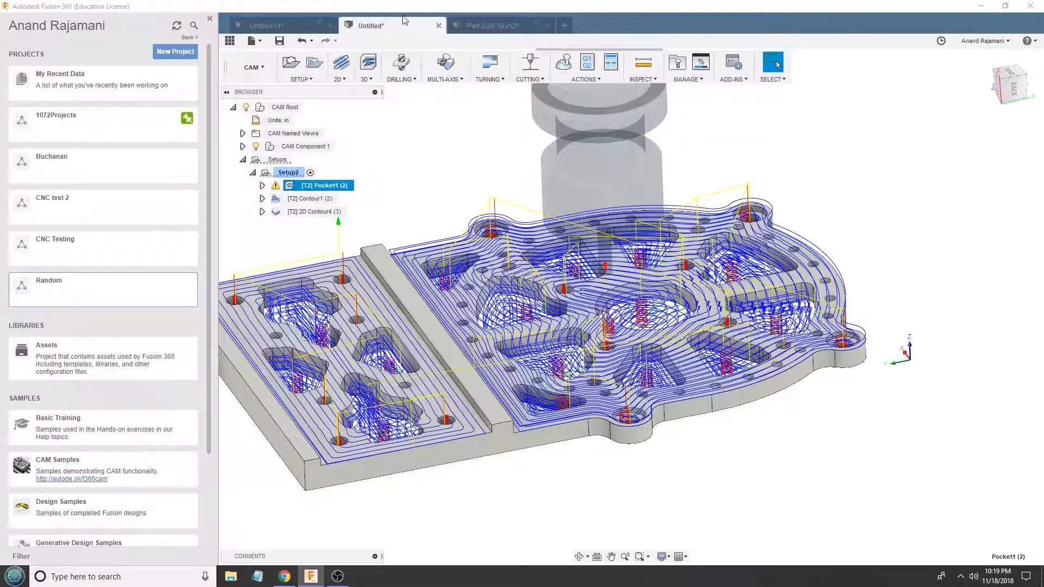
- Switch to the Untitled v1 document and examine the rectangular tube from several angles
{"action": "left_click", "coordinate": [296, 27]}
{"action": "middle_click_drag", "start_coordinate": [555, 182], "coordinate": [599, 182], "text": "shift"}
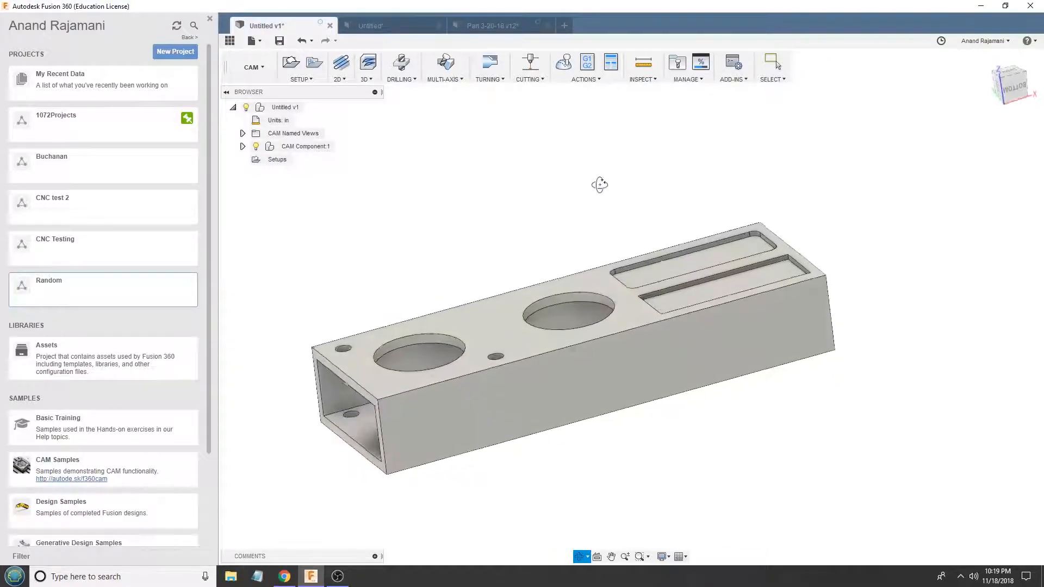
{"action": "scroll", "coordinate": [661, 253], "scroll_direction": "up", "scroll_amount": 4}
{"action": "middle_click_drag", "start_coordinate": [662, 254], "coordinate": [331, 371], "text": "shift"}
{"action": "middle_click_drag", "start_coordinate": [696, 359], "coordinate": [675, 295], "text": "shift"}
{"action": "scroll", "coordinate": [580, 410], "scroll_direction": "down", "scroll_amount": 3}
{"action": "middle_click_drag", "start_coordinate": [761, 446], "coordinate": [623, 320], "text": "shift"}
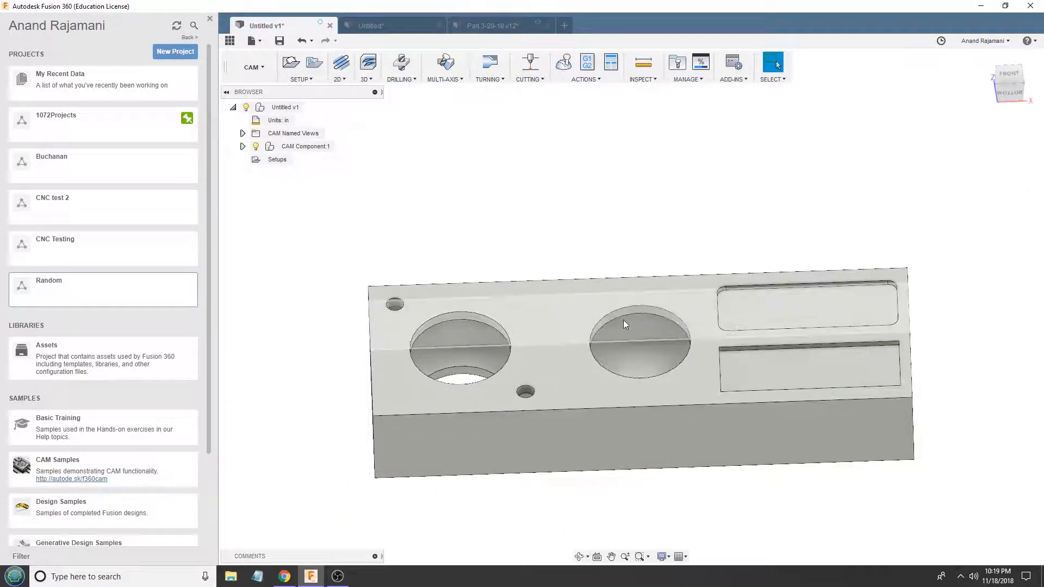
- Inspect the circular openings, small holes and shallow rectangular pockets on the tube's top face, and clear the selection
{"action": "scroll", "coordinate": [599, 310], "scroll_direction": "up", "scroll_amount": 4}
{"action": "scroll", "coordinate": [551, 461], "scroll_direction": "down", "scroll_amount": 2}
{"action": "left_click", "coordinate": [816, 353]}
{"action": "left_click", "coordinate": [772, 449]}
{"action": "scroll", "coordinate": [756, 443], "scroll_direction": "down", "scroll_amount": 3}
{"action": "scroll", "coordinate": [701, 443], "scroll_direction": "up", "scroll_amount": 4}
{"action": "scroll", "coordinate": [689, 416], "scroll_direction": "down", "scroll_amount": 4}
{"action": "middle_click_drag", "start_coordinate": [688, 350], "coordinate": [651, 301], "text": "shift"}
{"action": "key", "text": "Escape"}
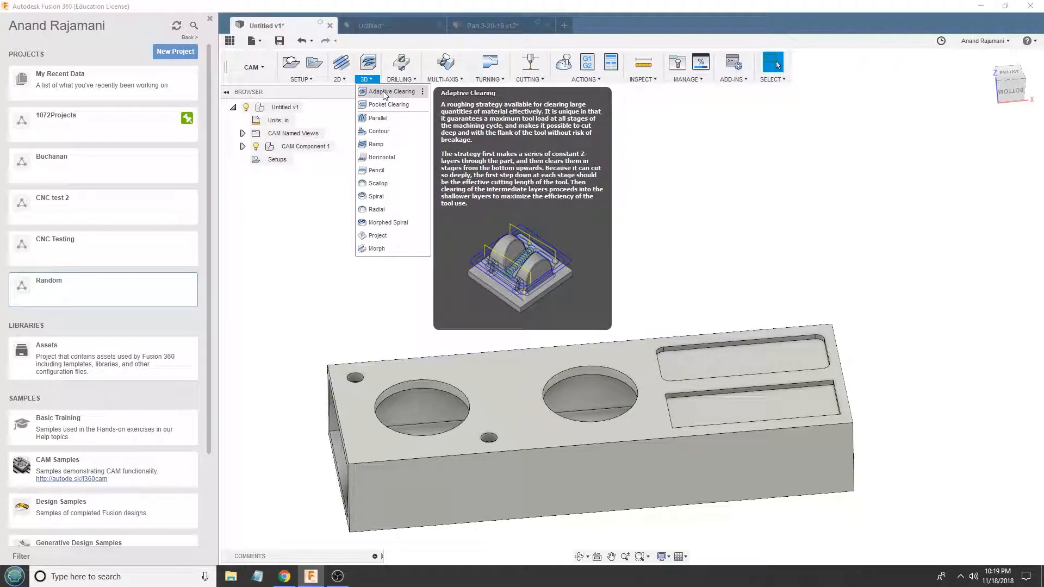
- Start a 3D Adaptive Clearing bounded by the tube's top outline, with its bottom height referenced to the model top
{"action": "left_click", "coordinate": [376, 96]}
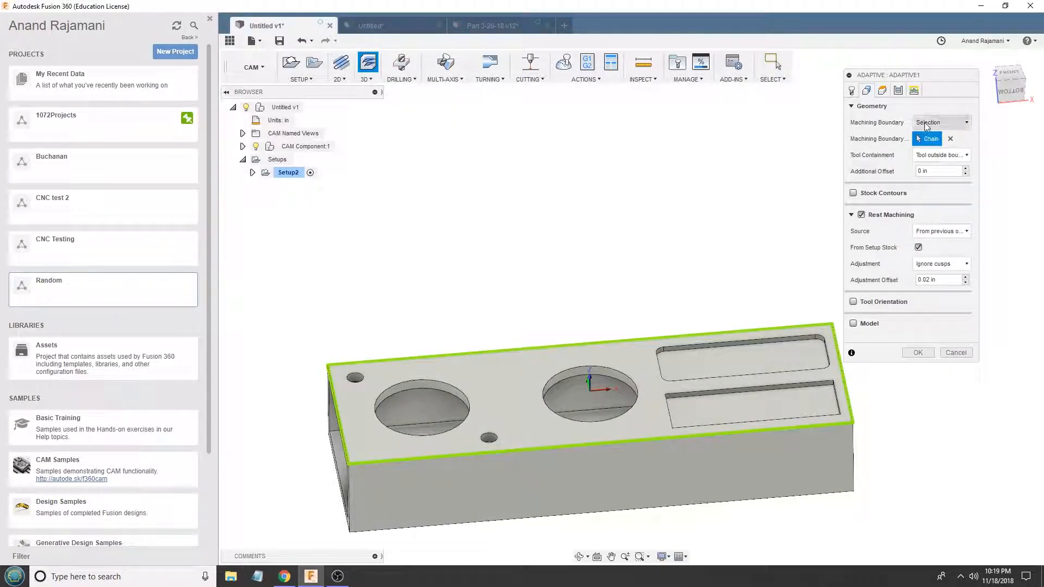
{"action": "left_click", "coordinate": [882, 90]}
{"action": "left_click", "coordinate": [925, 286]}
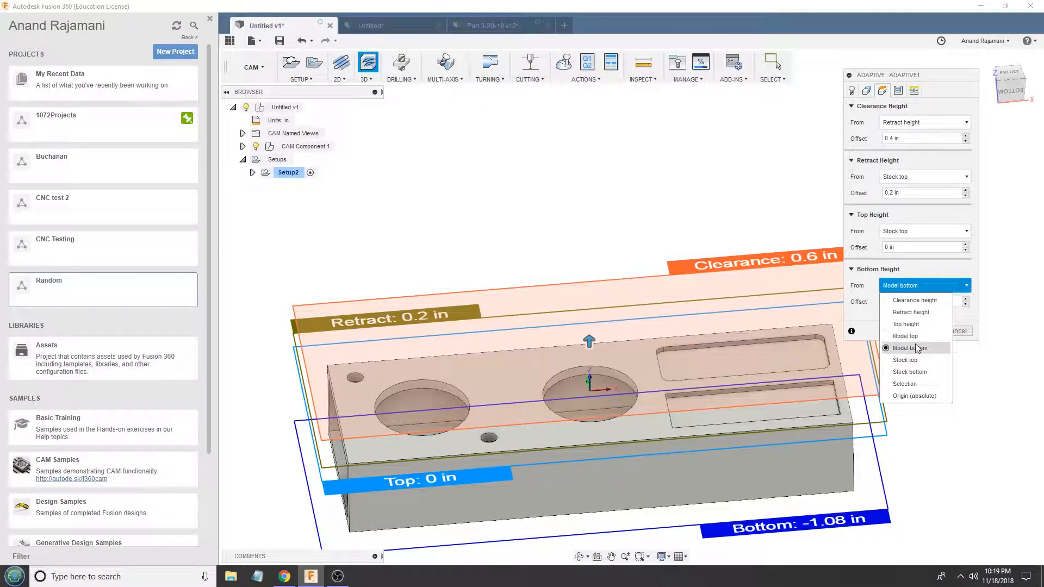
{"action": "left_click", "coordinate": [905, 336]}
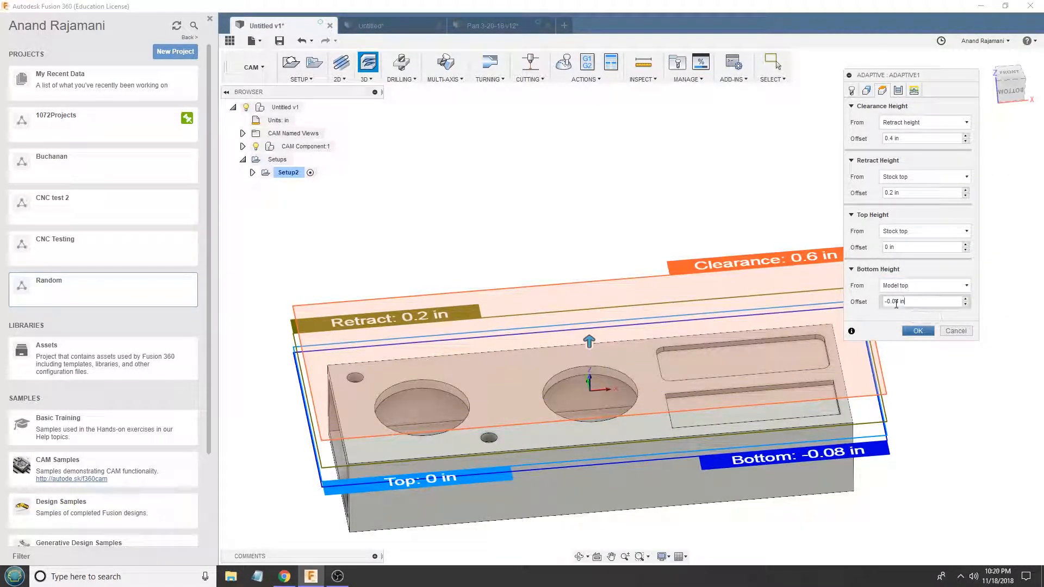
- Check the height planes against the tube's top wall and set the bottom height offset to -0.25 in
{"action": "scroll", "coordinate": [560, 352], "scroll_direction": "up", "scroll_amount": 3}
{"action": "middle_click_drag", "start_coordinate": [560, 353], "coordinate": [512, 375], "text": "shift"}
{"action": "scroll", "coordinate": [513, 375], "scroll_direction": "down", "scroll_amount": 3}
{"action": "scroll", "coordinate": [482, 432], "scroll_direction": "up", "scroll_amount": 3}
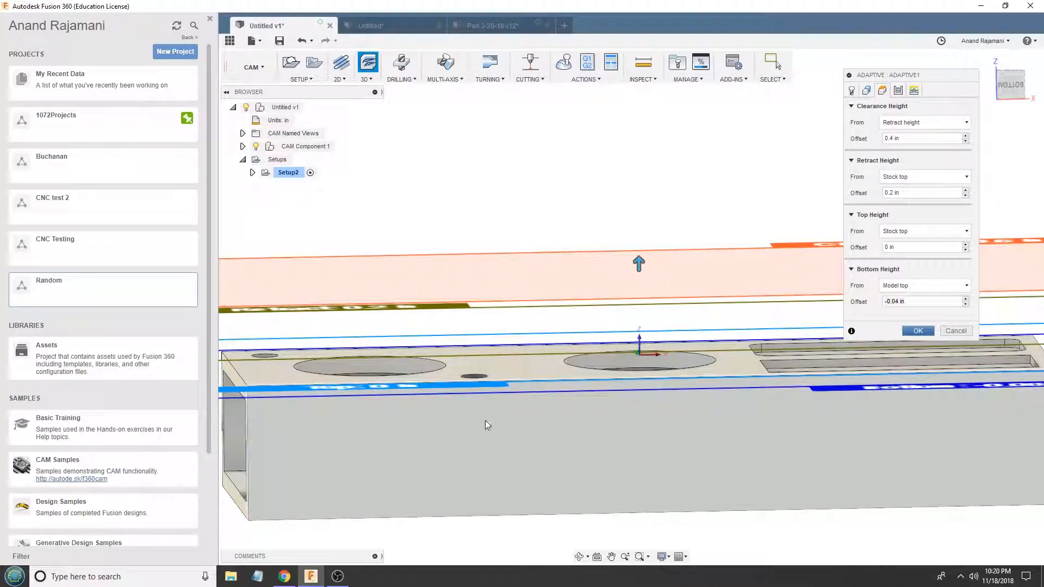
{"action": "middle_click_drag", "start_coordinate": [482, 432], "coordinate": [519, 380], "text": "shift"}
{"action": "scroll", "coordinate": [519, 381], "scroll_direction": "down", "scroll_amount": 2}
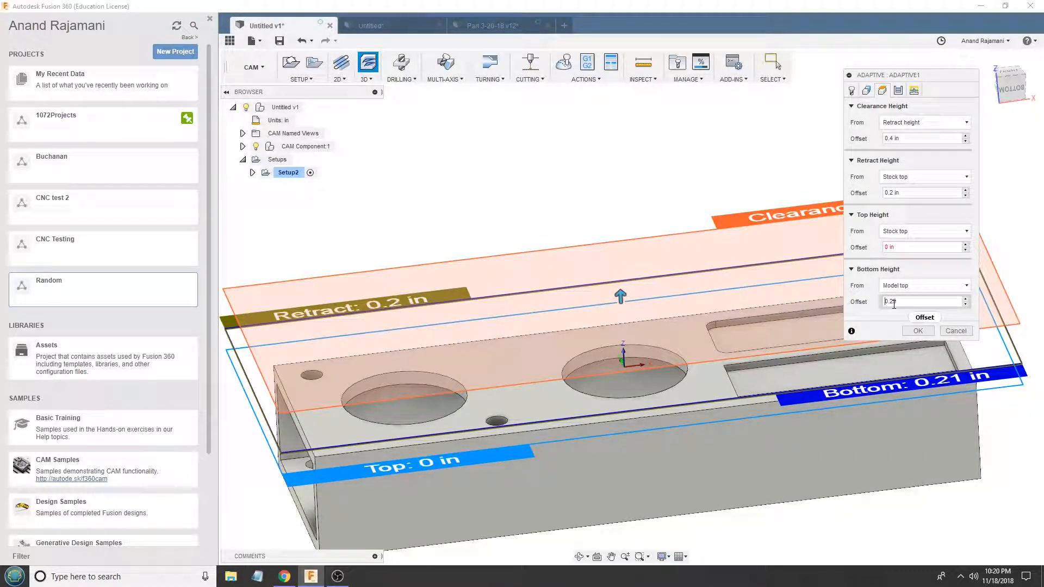
- Assign tool 2, the Ø0.153" flat Aluminum 4mm x 12mm Huhao endmill from the Cowin6090 library, and generate the adaptive toolpath
{"action": "left_click", "coordinate": [918, 331]}
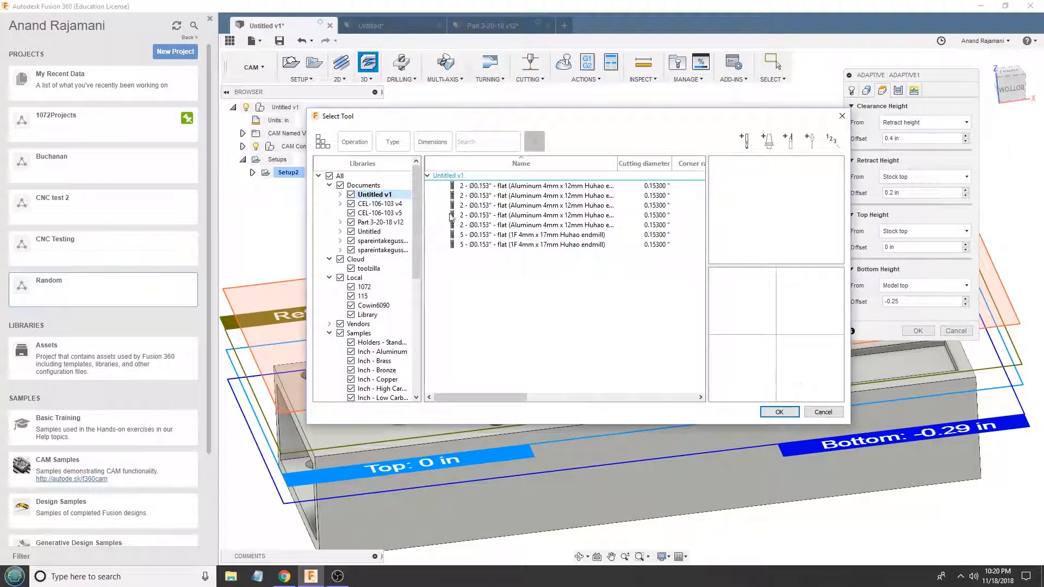
{"action": "left_click", "coordinate": [392, 306]}
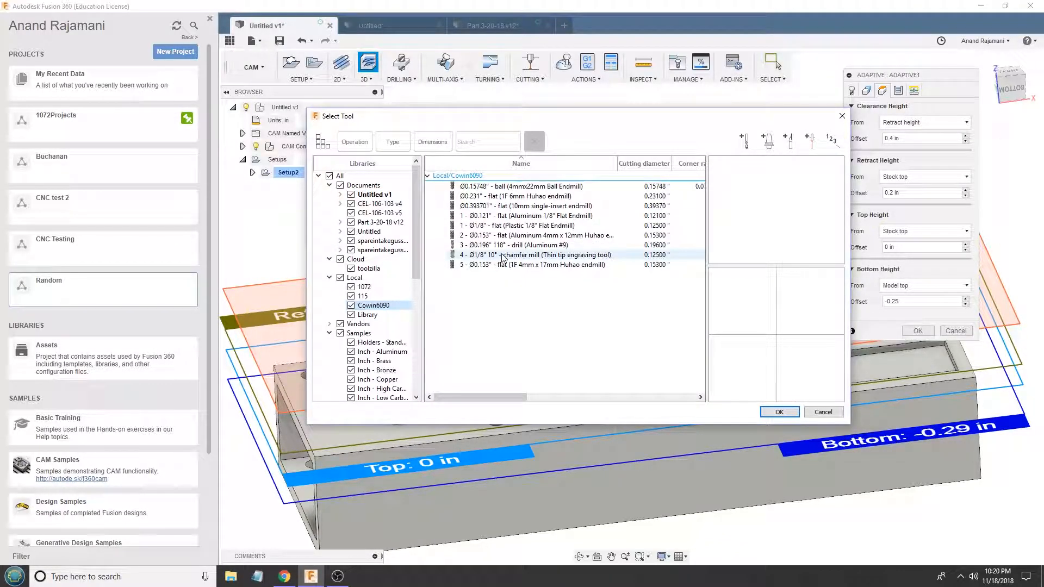
{"action": "left_click", "coordinate": [504, 235]}
{"action": "left_click", "coordinate": [779, 411]}
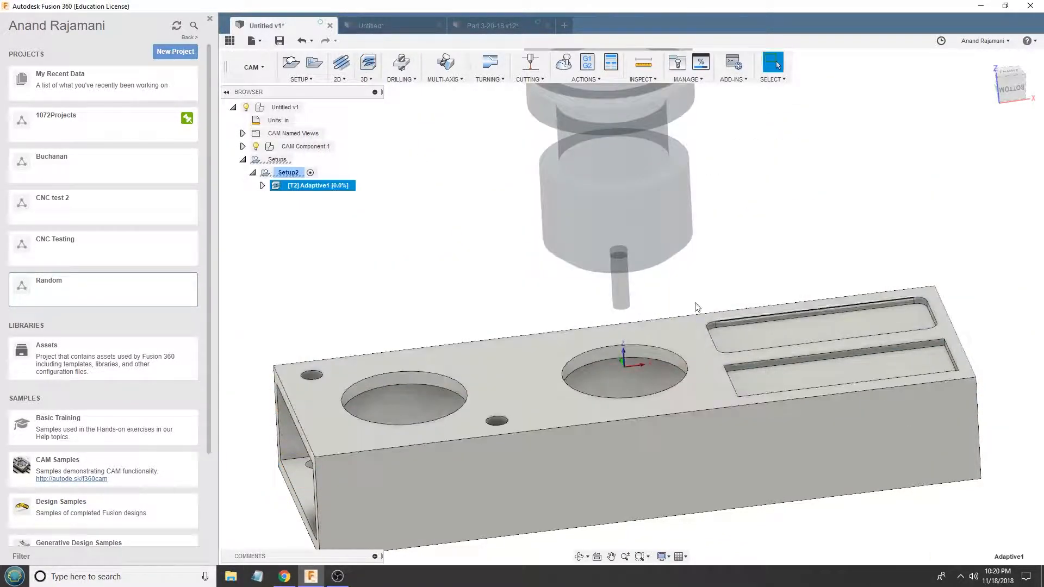
- Examine the Adaptive1 toolpath in the circular openings, the rectangular pockets and across the top face
{"action": "scroll", "coordinate": [450, 455], "scroll_direction": "up", "scroll_amount": 3}
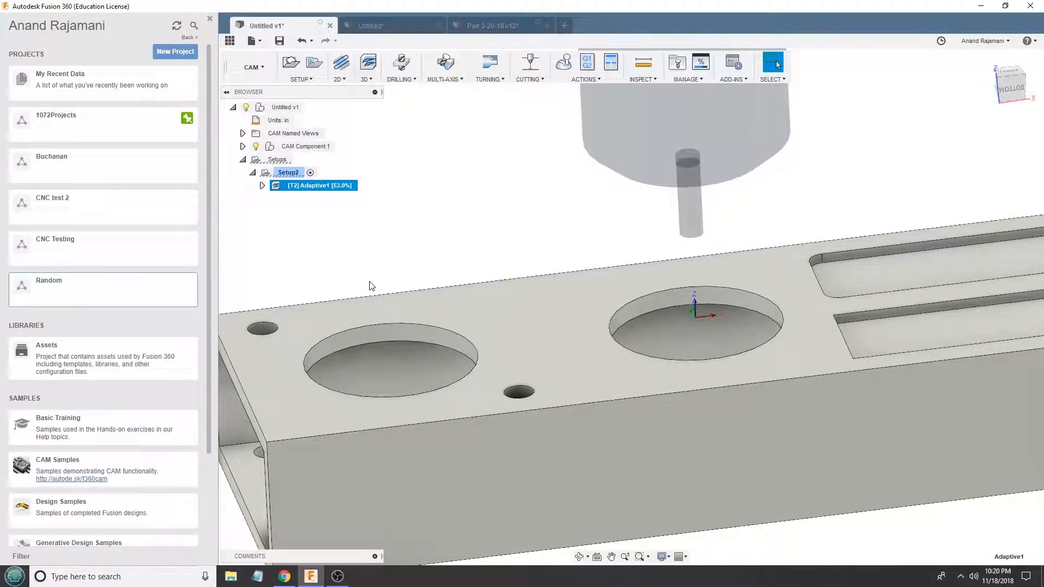
{"action": "scroll", "coordinate": [371, 286], "scroll_direction": "down", "scroll_amount": 5}
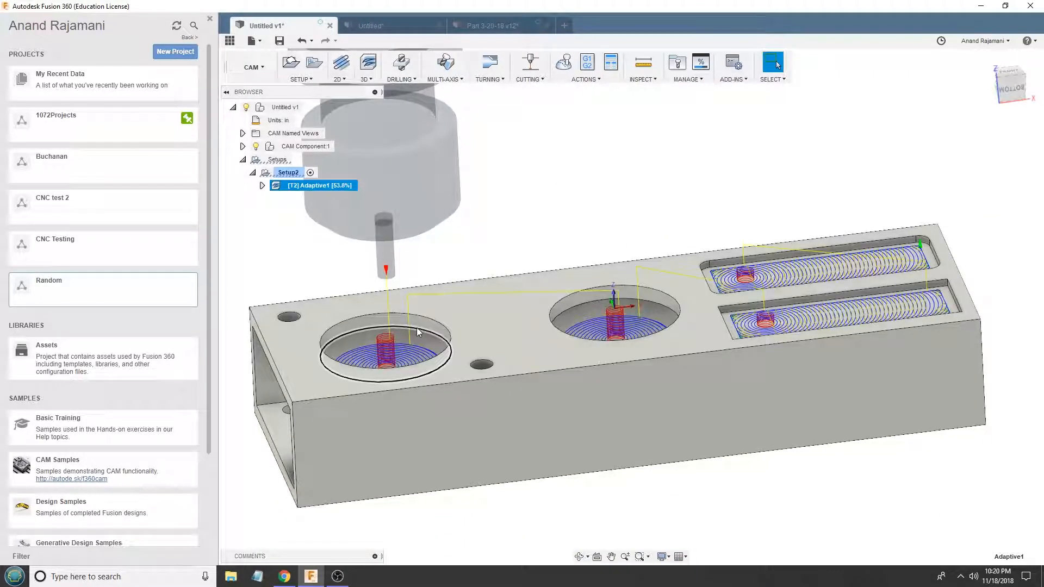
{"action": "scroll", "coordinate": [543, 305], "scroll_direction": "up", "scroll_amount": 4}
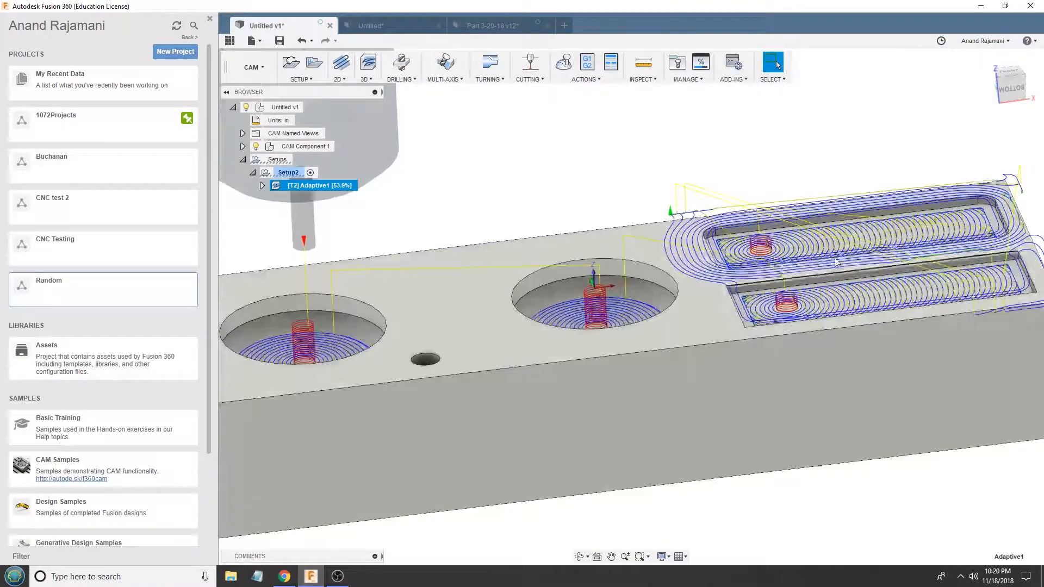
{"action": "middle_click_drag", "start_coordinate": [835, 262], "coordinate": [695, 295], "text": "shift"}
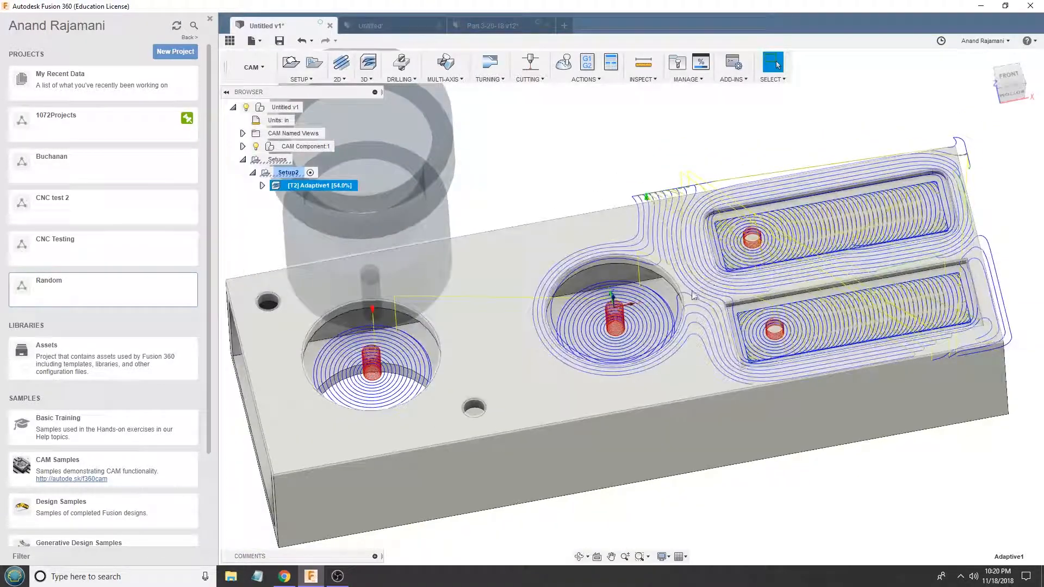
- Edit Adaptive1 to use a negative top height offset from the stock top, and regenerate its toolpath
{"action": "right_click", "coordinate": [312, 185]}
{"action": "left_click", "coordinate": [329, 191]}
{"action": "left_click", "coordinate": [883, 90]}
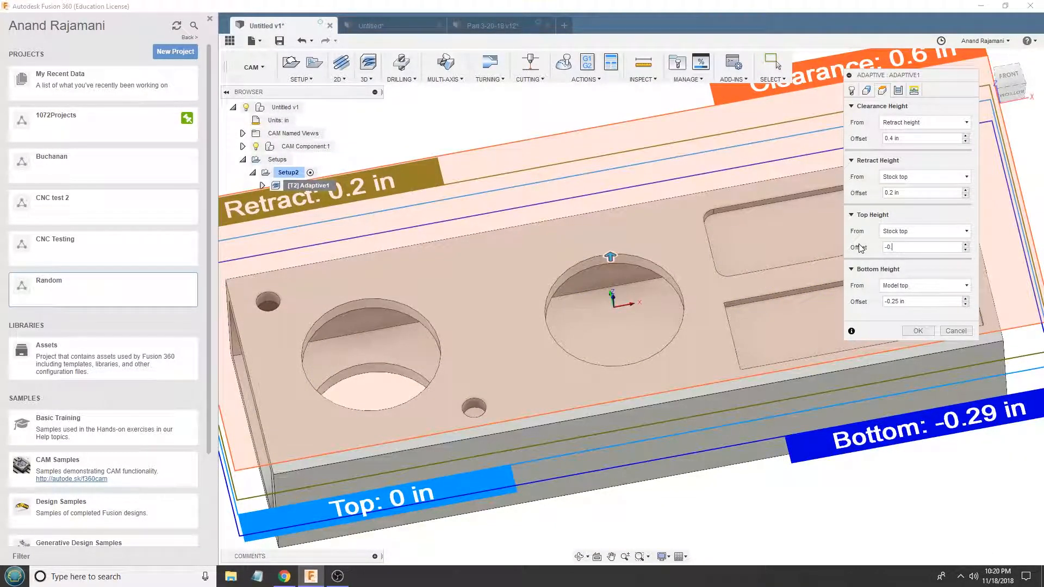
{"action": "key", "text": "Return"}
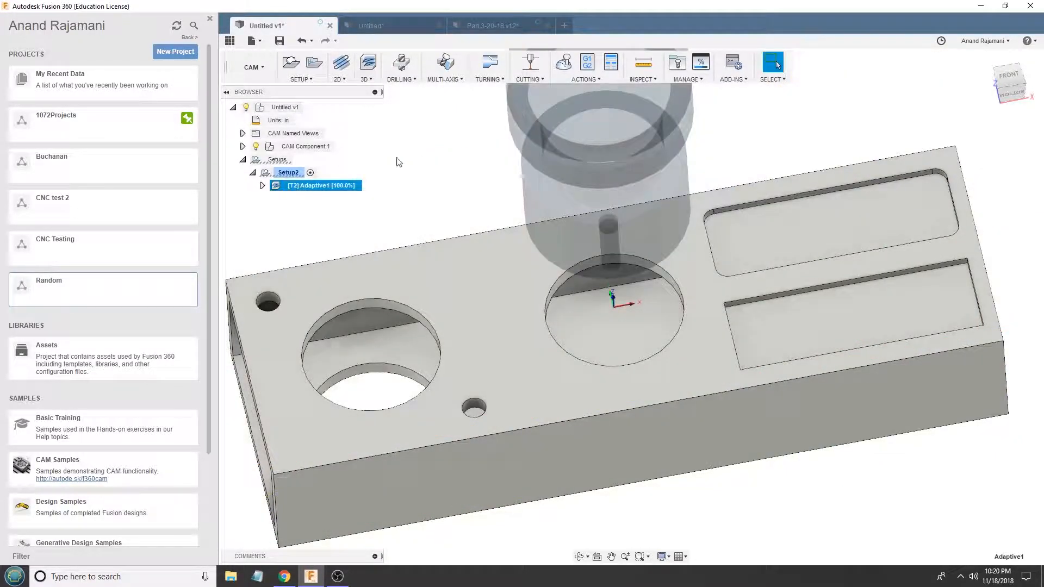
- Examine the regenerated Adaptive1 toolpath and its helical entries in the tube's openings and pockets
{"action": "middle_click_drag", "start_coordinate": [590, 237], "coordinate": [586, 232], "text": "shift"}
{"action": "scroll", "coordinate": [595, 280], "scroll_direction": "up", "scroll_amount": 3}
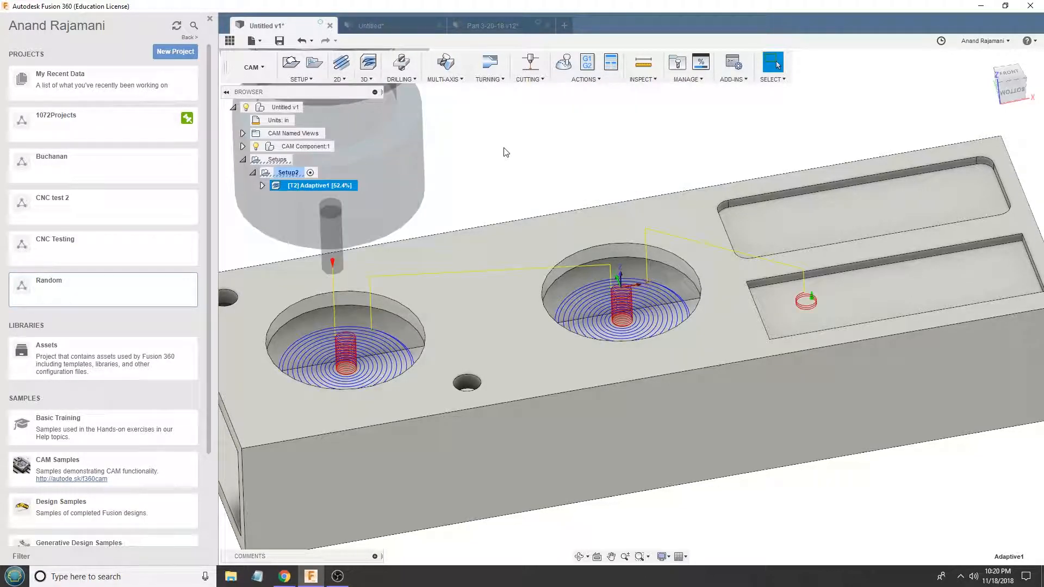
{"action": "scroll", "coordinate": [509, 157], "scroll_direction": "down", "scroll_amount": 3}
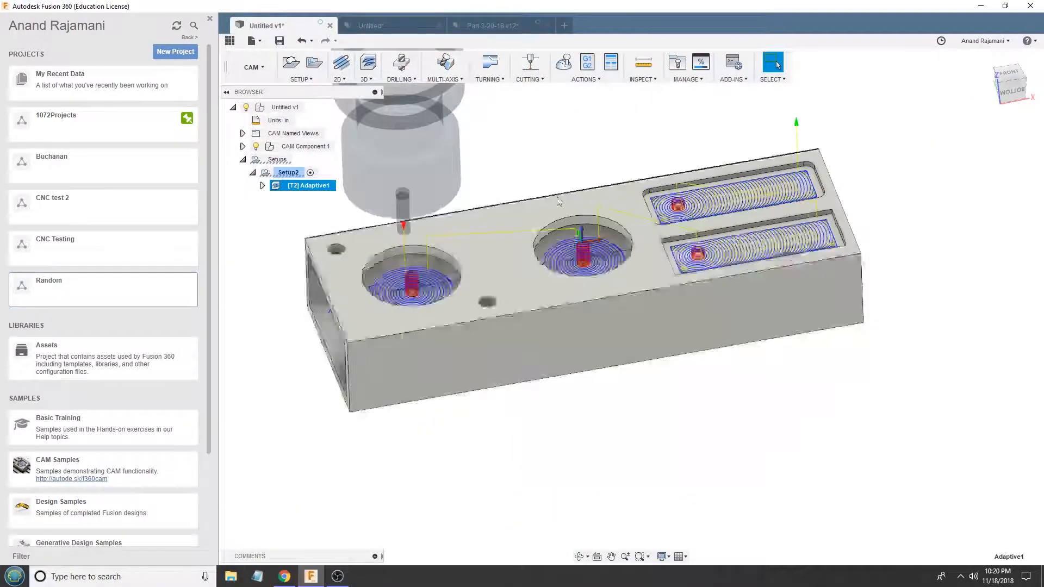
{"action": "scroll", "coordinate": [424, 276], "scroll_direction": "up", "scroll_amount": 4}
{"action": "middle_click_drag", "start_coordinate": [578, 234], "coordinate": [574, 197], "text": "shift"}
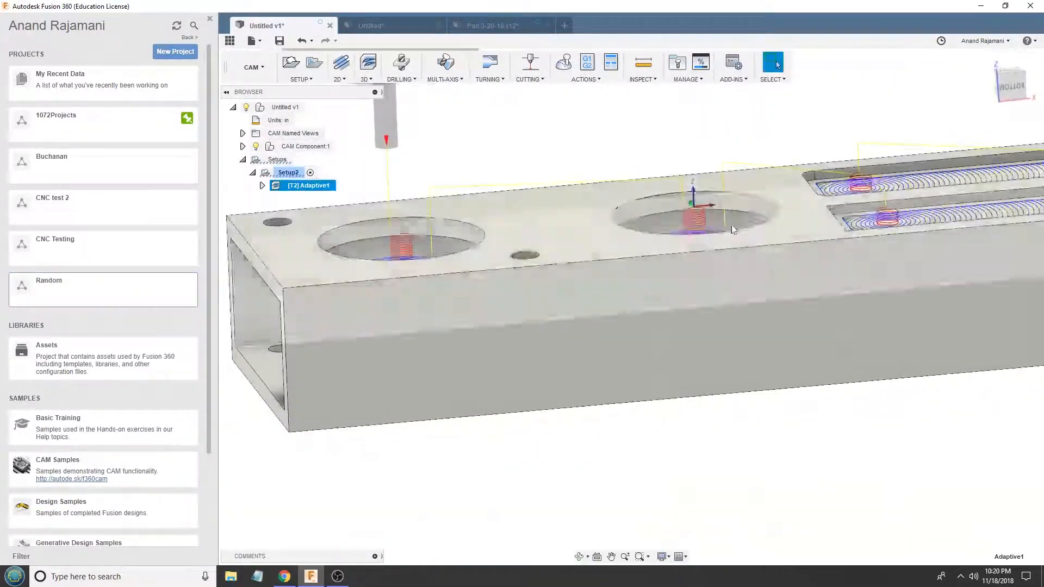
{"action": "middle_click_drag", "start_coordinate": [521, 144], "coordinate": [525, 182], "text": "shift"}
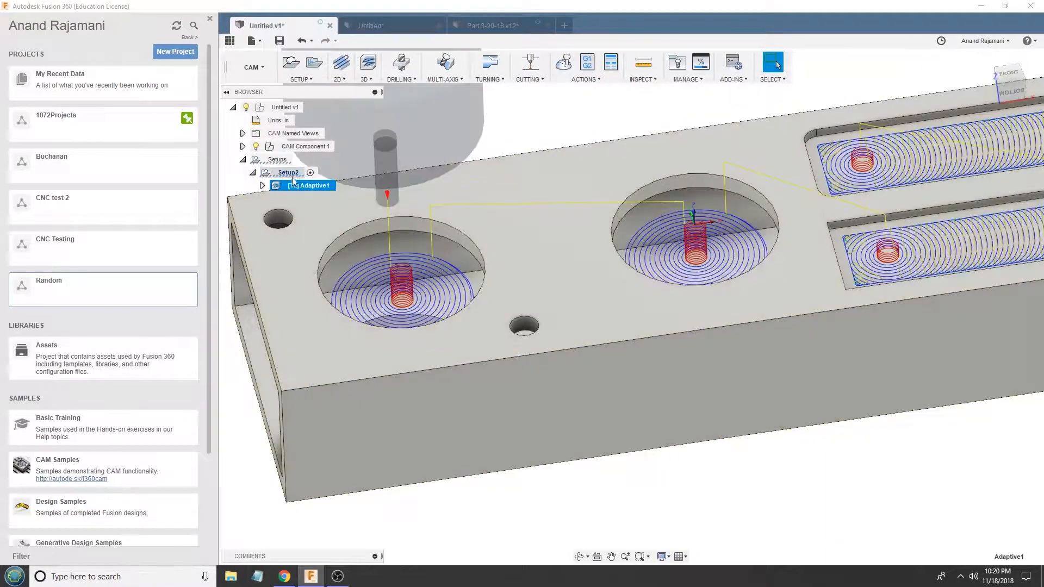
- Replace Adaptive1 in Setup2 with the operations from the 3d_2x1_test template
{"action": "right_click", "coordinate": [288, 173]}
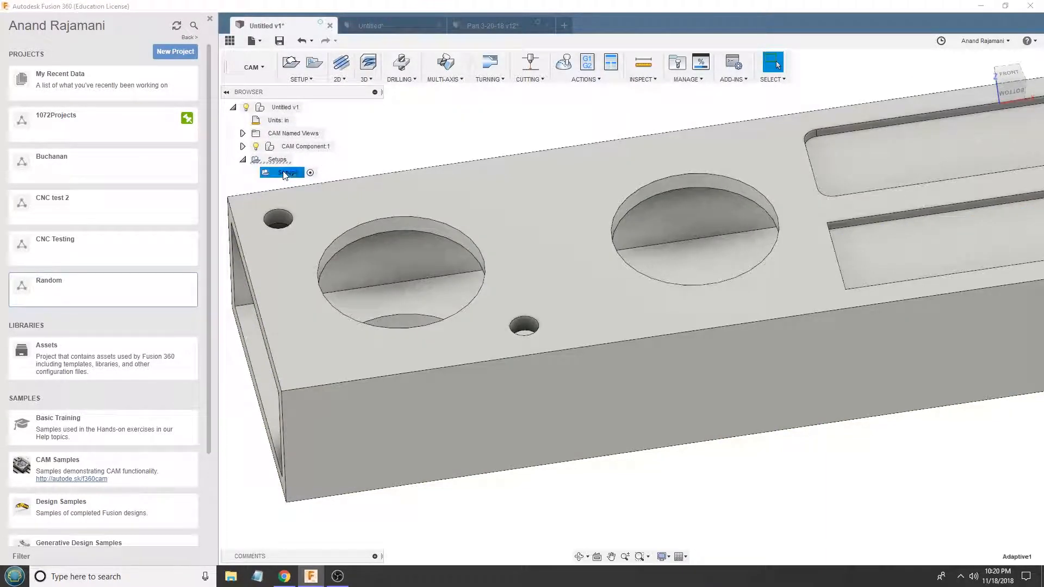
{"action": "mouse_move", "coordinate": [353, 205]}
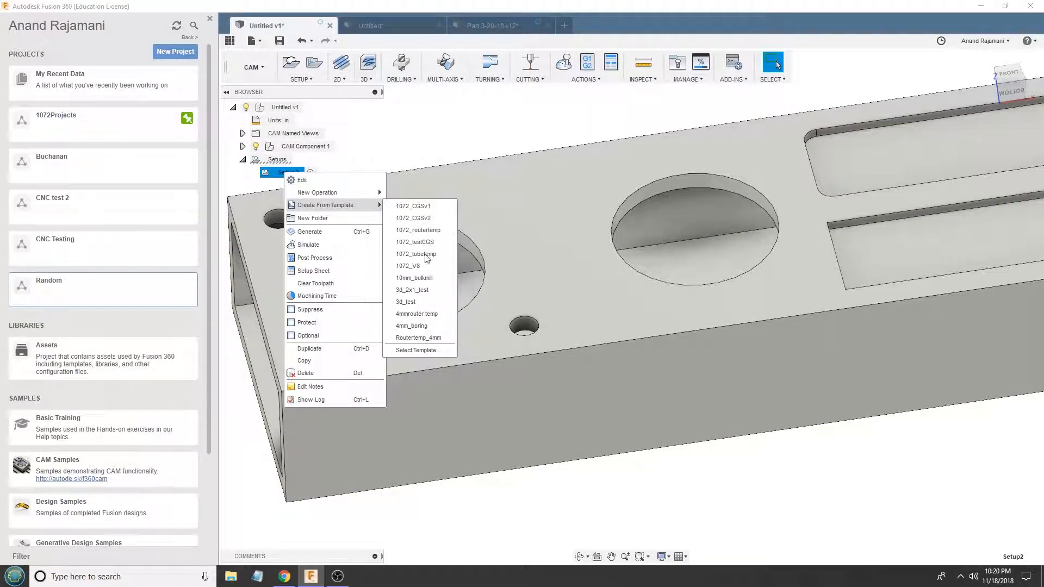
{"action": "left_click", "coordinate": [427, 290]}
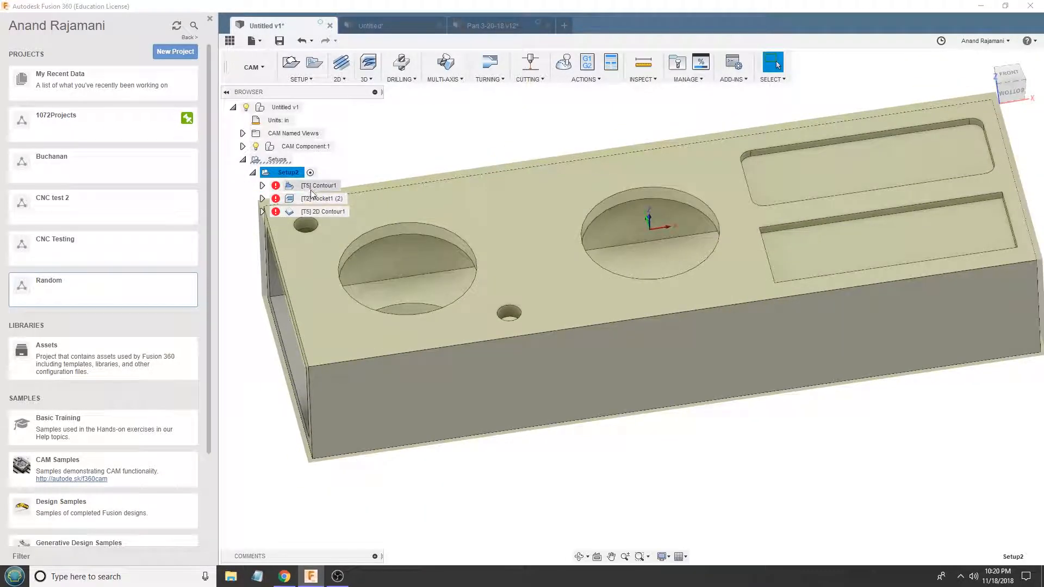
- Examine the tool and geometry settings of the template's Contour1 operation, and preview Pocket1 (2) on the tube
{"action": "left_click", "coordinate": [320, 185]}
{"action": "double_click", "coordinate": [313, 189]}
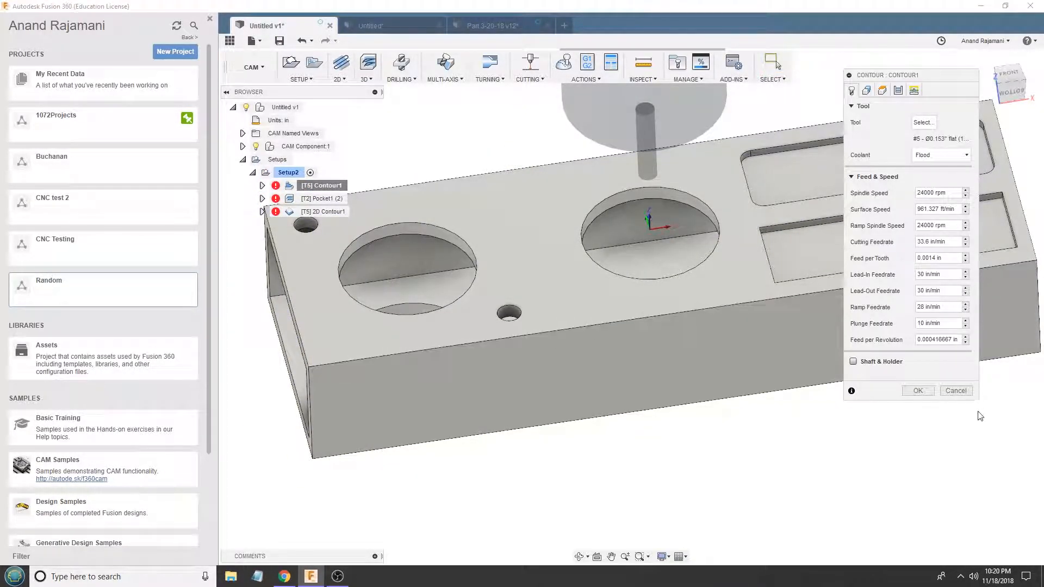
{"action": "left_click", "coordinate": [956, 390]}
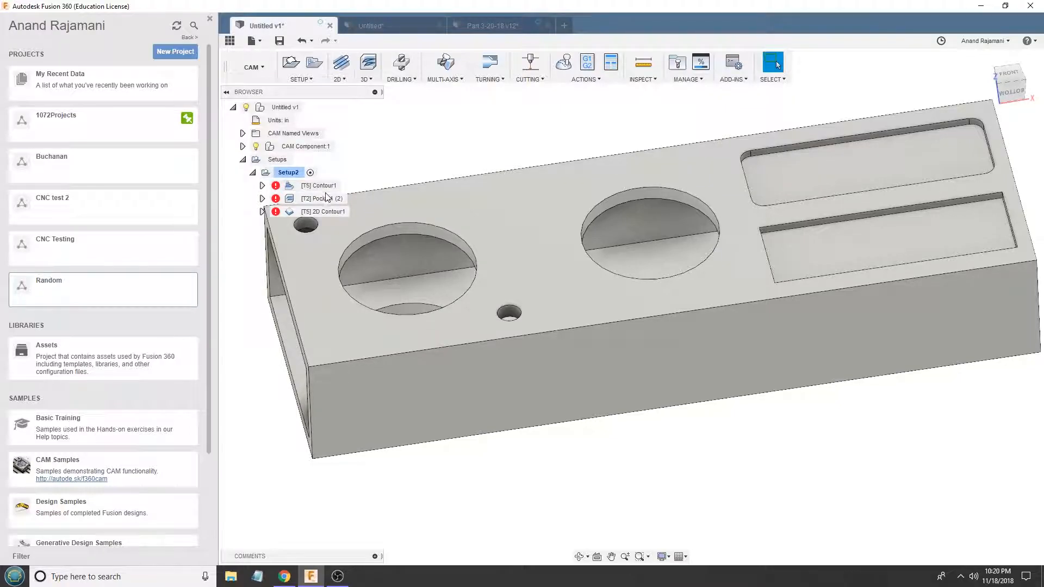
{"action": "left_click", "coordinate": [325, 197]}
{"action": "left_click", "coordinate": [327, 187]}
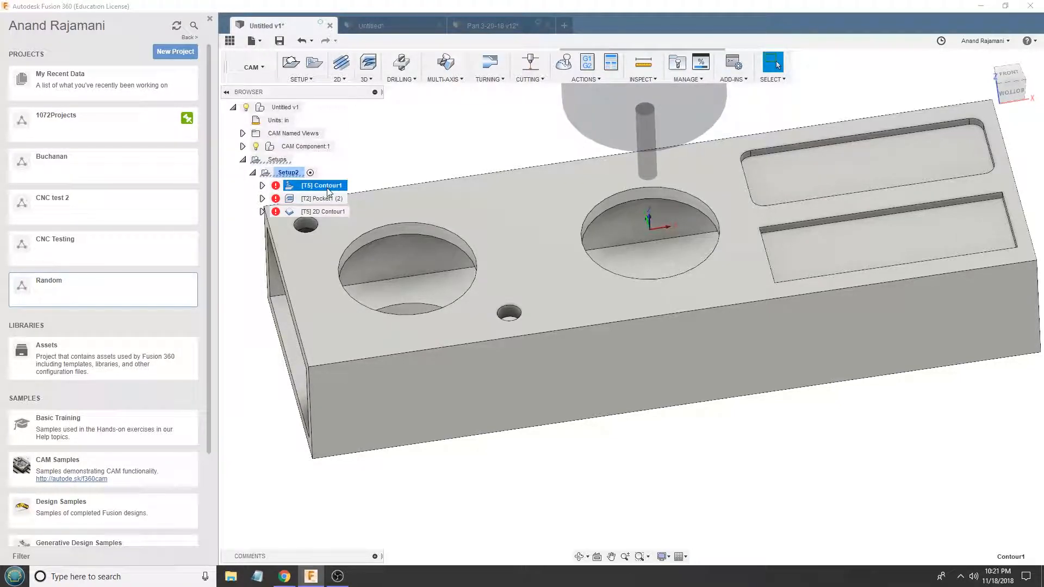
{"action": "left_click", "coordinate": [315, 199]}
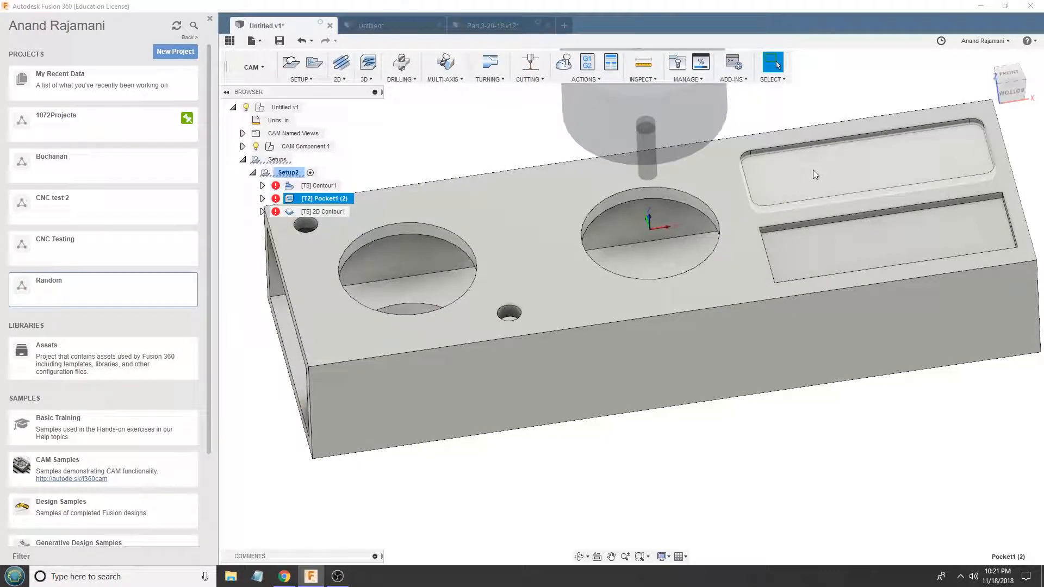
{"action": "scroll", "coordinate": [816, 190], "scroll_direction": "up", "scroll_amount": 3}
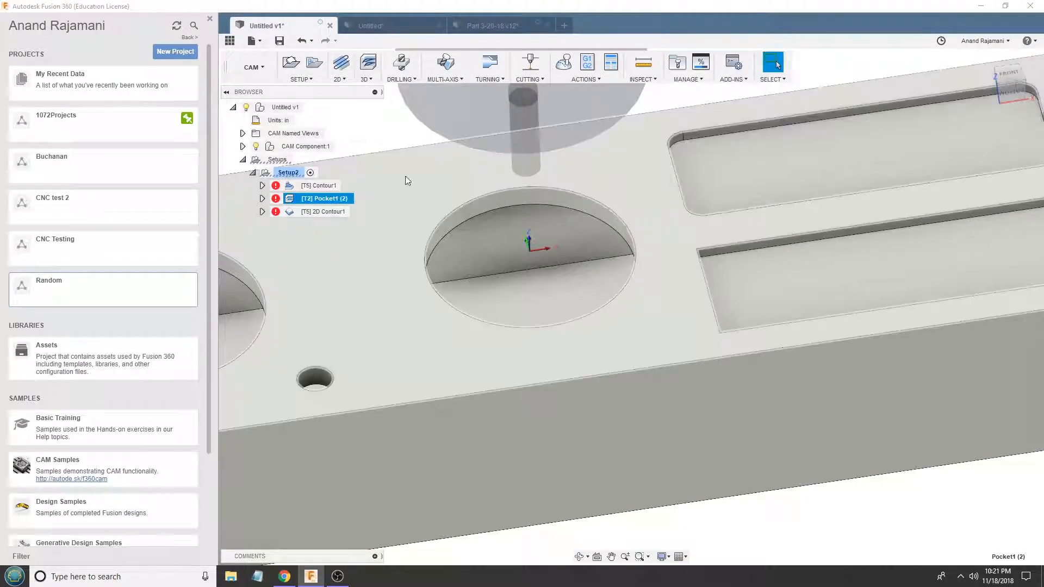
{"action": "right_click", "coordinate": [316, 186]}
{"action": "left_click", "coordinate": [329, 192]}
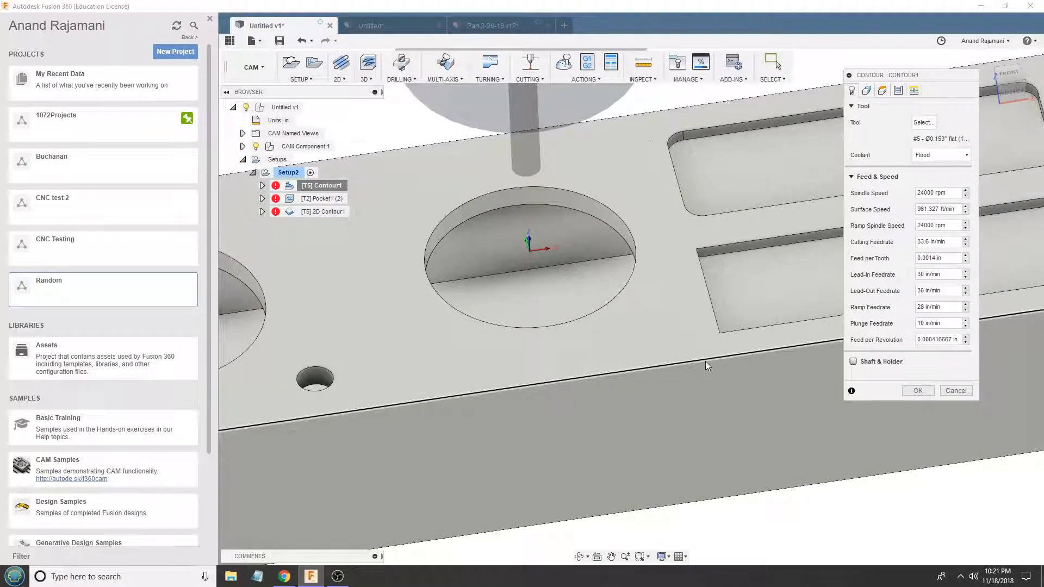
{"action": "left_click", "coordinate": [867, 90]}
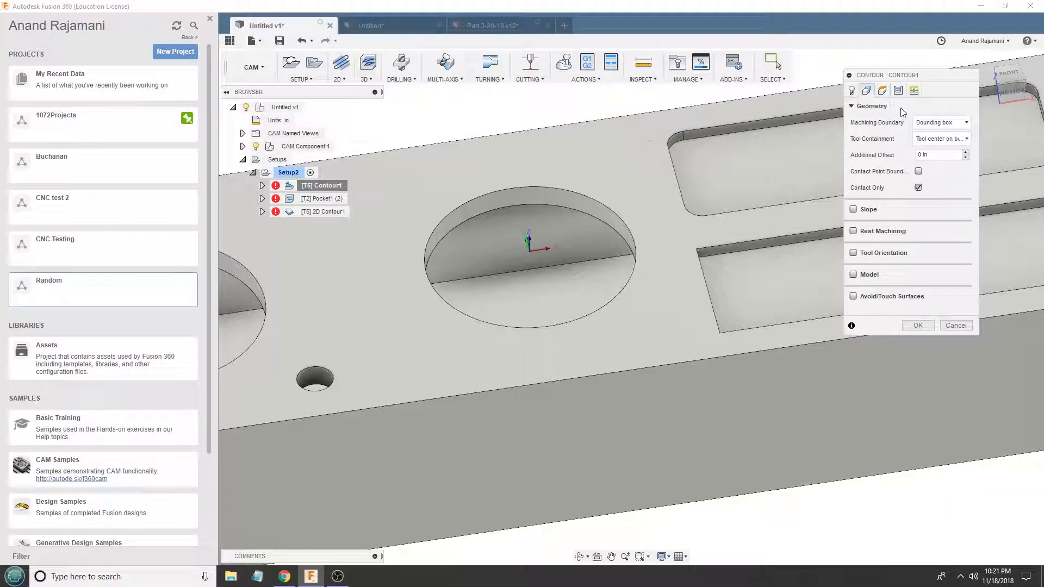
{"action": "left_click", "coordinate": [955, 326]}
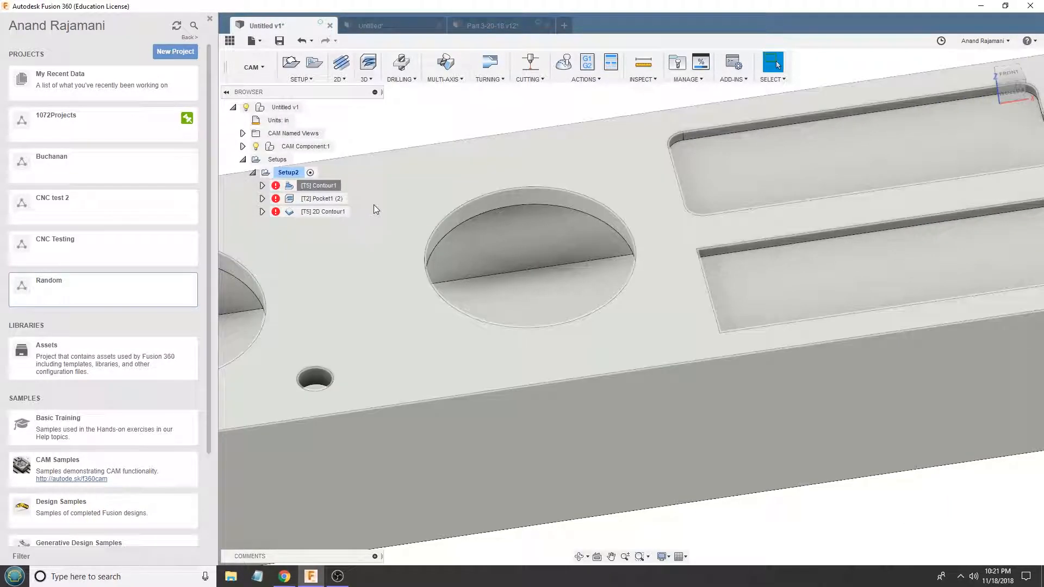
- Generate the Contour1 toolpath using the template's existing settings
{"action": "right_click", "coordinate": [320, 186]}
{"action": "left_click", "coordinate": [331, 193]}
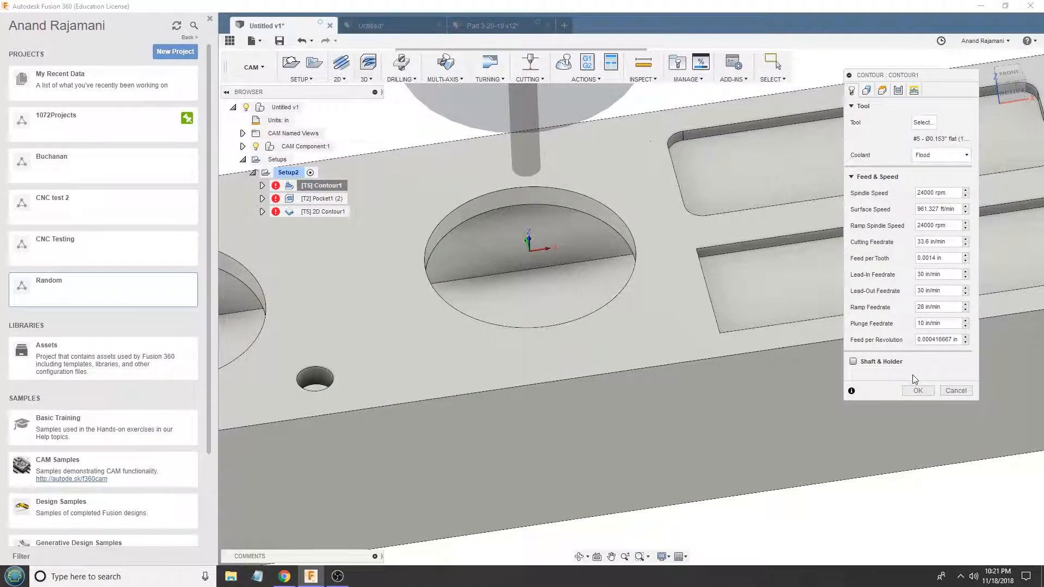
{"action": "left_click", "coordinate": [918, 390]}
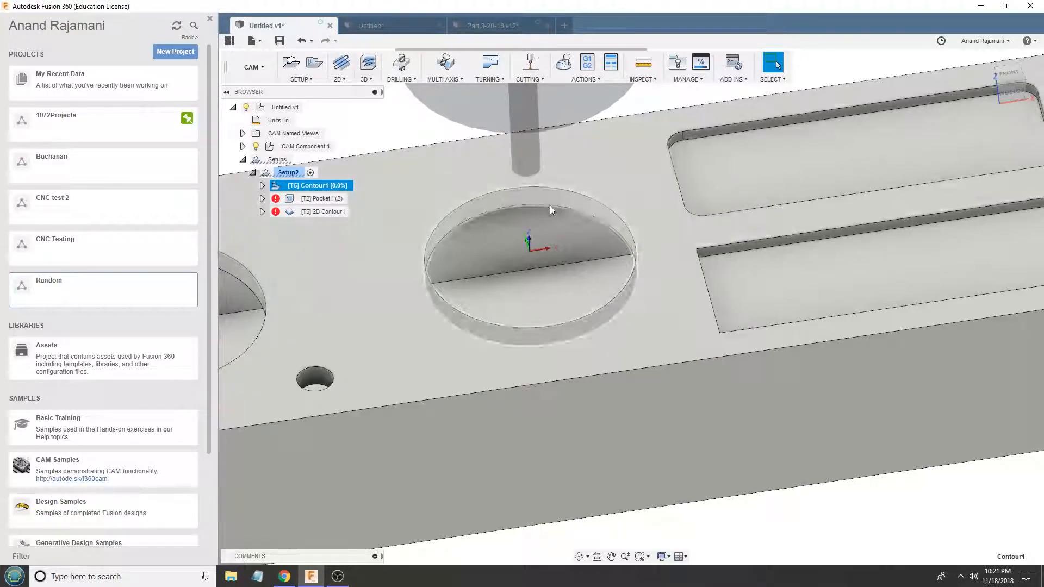
- Examine the Contour1 toolpath around the circular openings, small holes and rectangular pockets of the tube
{"action": "scroll", "coordinate": [544, 204], "scroll_direction": "down", "scroll_amount": 6}
{"action": "scroll", "coordinate": [405, 266], "scroll_direction": "up", "scroll_amount": 2}
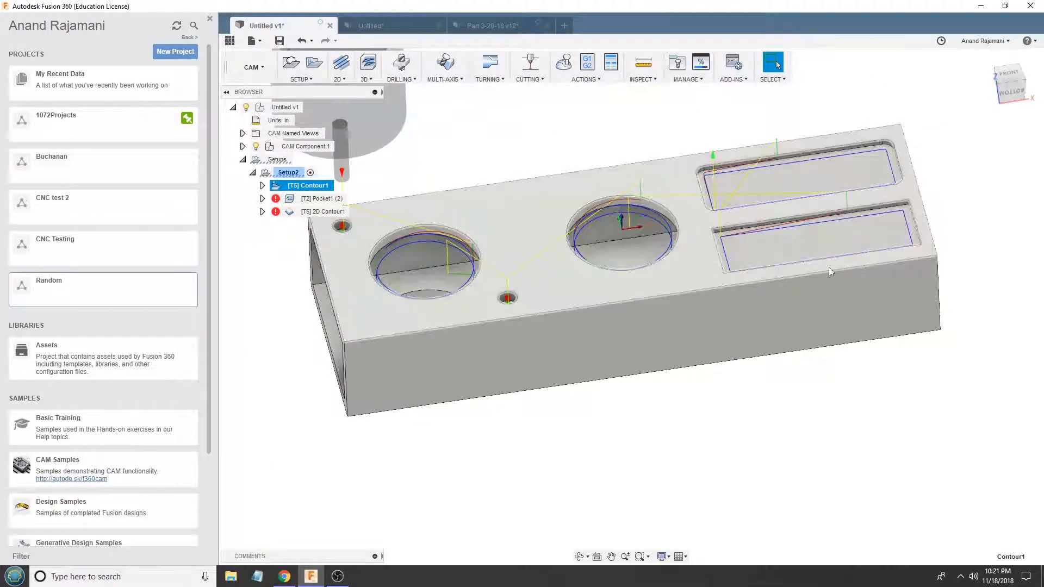
{"action": "scroll", "coordinate": [542, 250], "scroll_direction": "up", "scroll_amount": 3}
{"action": "middle_click_drag", "start_coordinate": [517, 249], "coordinate": [521, 215], "text": "shift"}
{"action": "scroll", "coordinate": [719, 175], "scroll_direction": "up", "scroll_amount": 2}
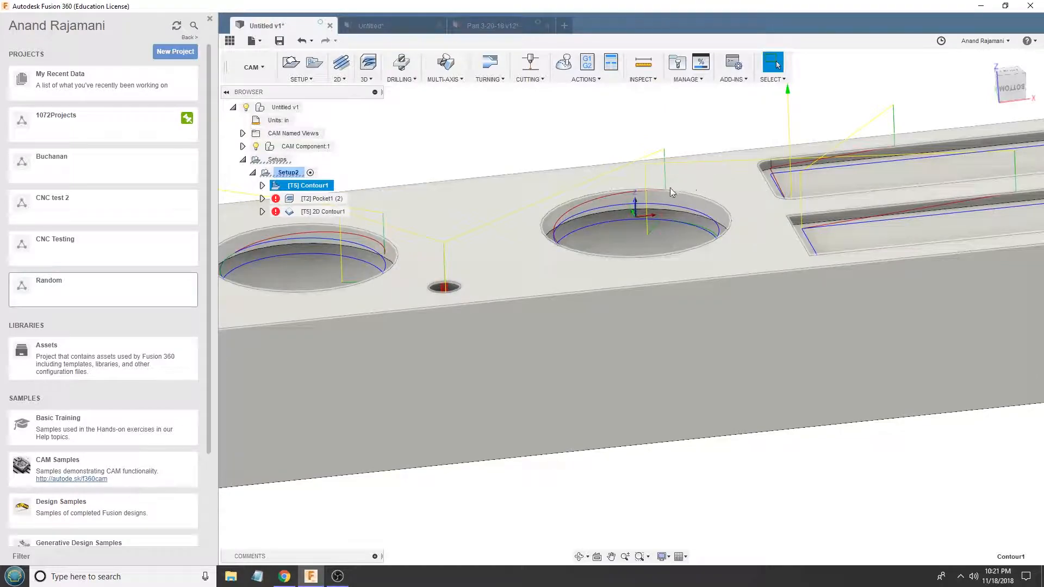
{"action": "middle_click_drag", "start_coordinate": [629, 198], "coordinate": [641, 207], "text": "shift"}
{"action": "scroll", "coordinate": [641, 207], "scroll_direction": "down", "scroll_amount": 3}
- Set Contour1's top height offset to -0.01 in from the model top and regenerate the toolpath
{"action": "right_click", "coordinate": [320, 186]}
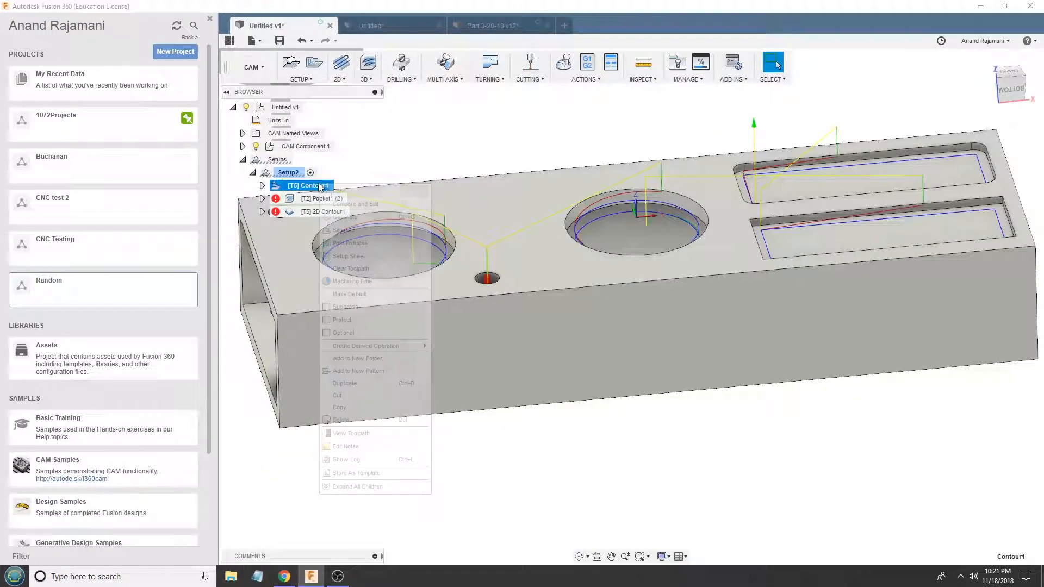
{"action": "left_click", "coordinate": [340, 194]}
{"action": "left_click", "coordinate": [882, 90]}
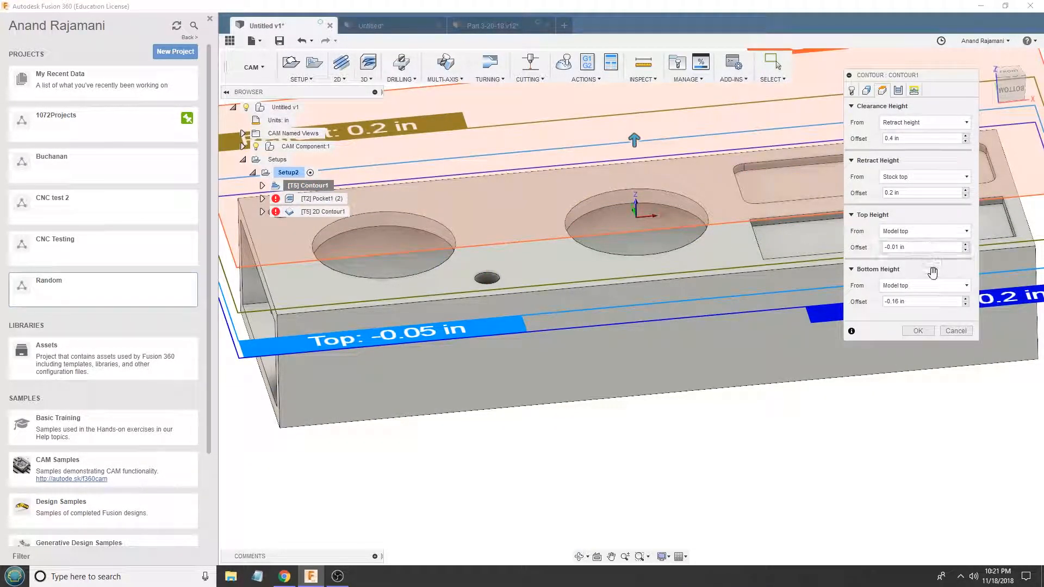
{"action": "key", "text": "Return"}
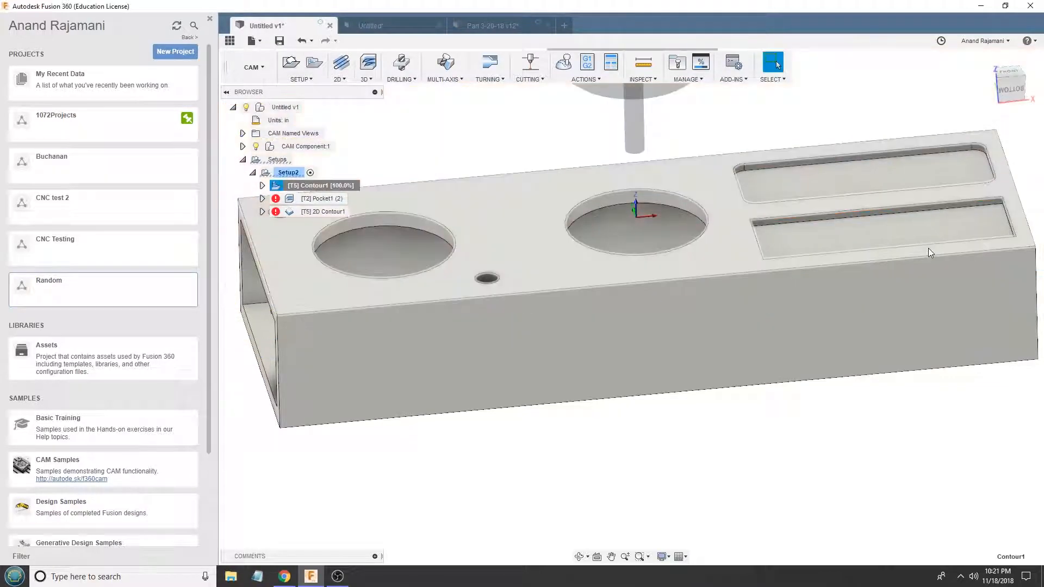
- Examine the regenerated Contour1 toolpath in the openings and the helical motion inside the small hole
{"action": "scroll", "coordinate": [615, 195], "scroll_direction": "up", "scroll_amount": 4}
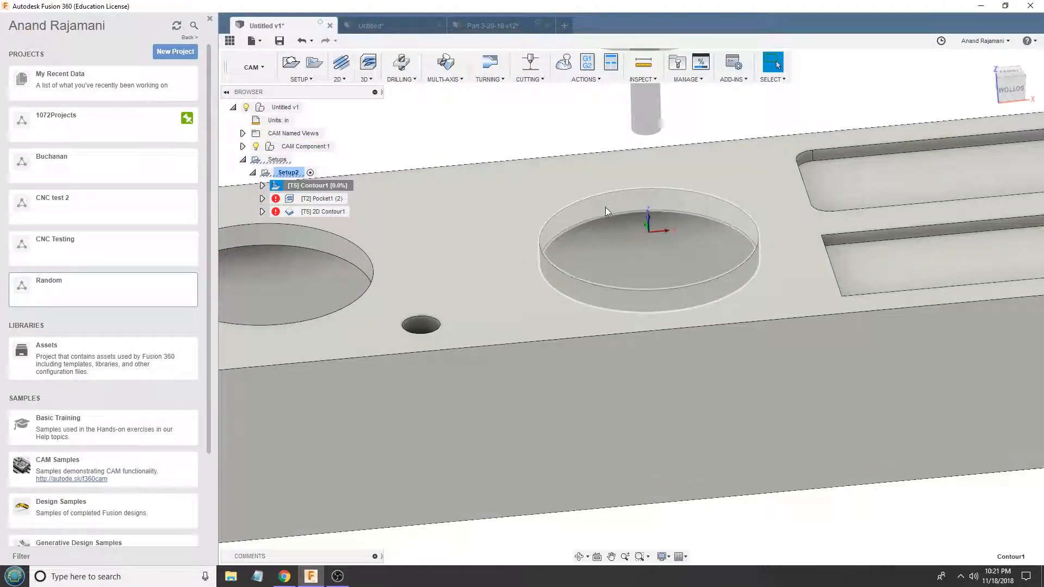
{"action": "scroll", "coordinate": [585, 220], "scroll_direction": "down", "scroll_amount": 6}
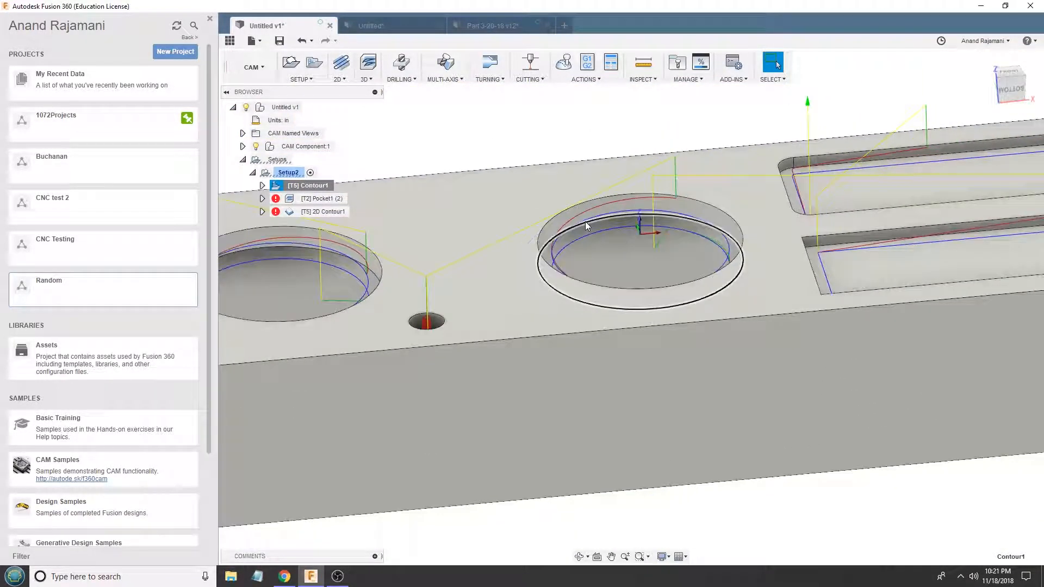
{"action": "middle_click_drag", "start_coordinate": [491, 220], "coordinate": [491, 255], "text": "shift"}
{"action": "scroll", "coordinate": [495, 337], "scroll_direction": "up", "scroll_amount": 8}
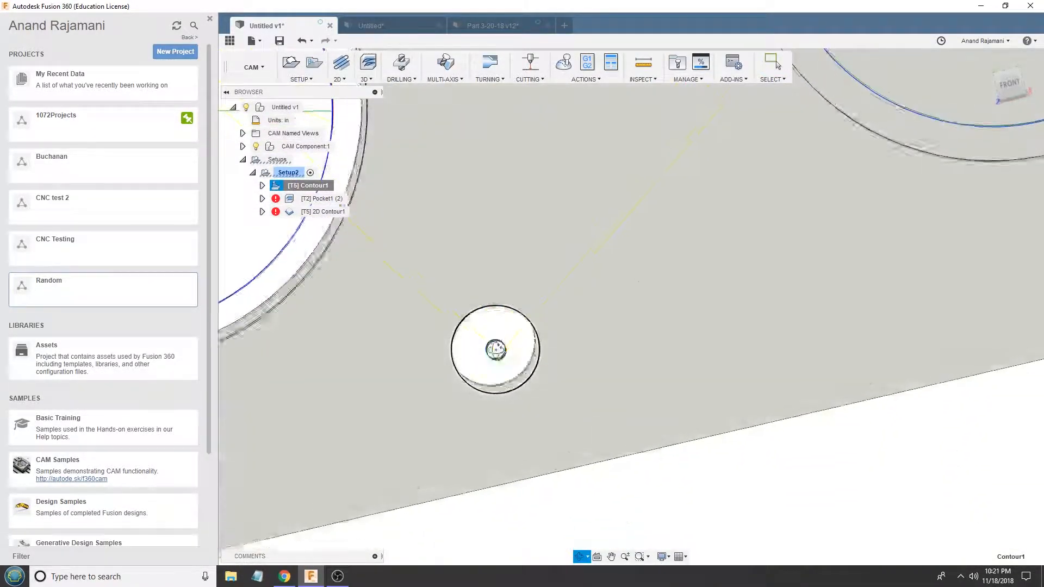
{"action": "middle_click_drag", "start_coordinate": [496, 350], "coordinate": [483, 314], "text": "shift"}
{"action": "scroll", "coordinate": [485, 316], "scroll_direction": "down", "scroll_amount": 2}
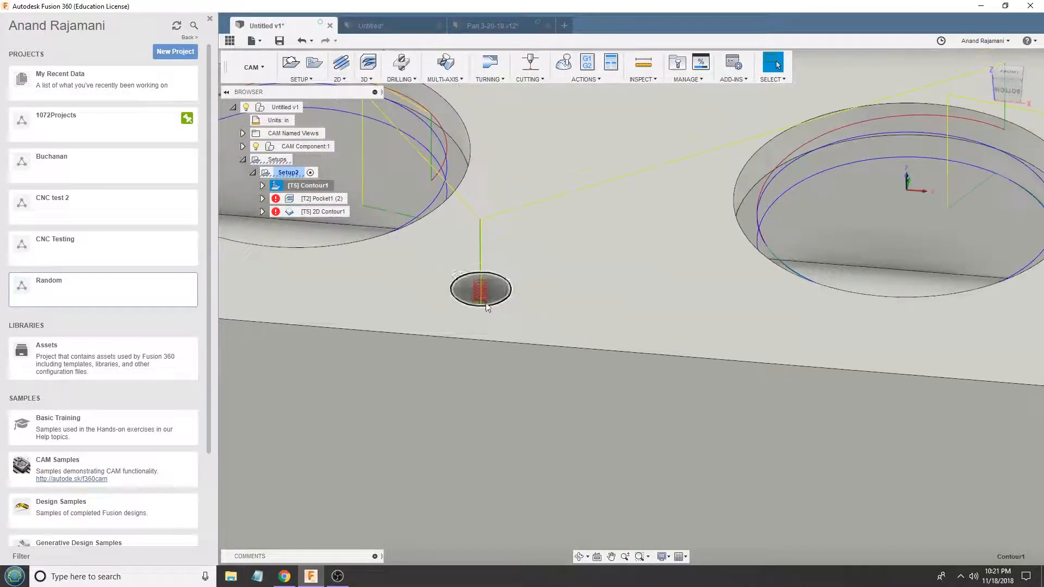
{"action": "middle_click_drag", "start_coordinate": [481, 279], "coordinate": [488, 319], "text": "shift"}
{"action": "scroll", "coordinate": [487, 319], "scroll_direction": "up", "scroll_amount": 10}
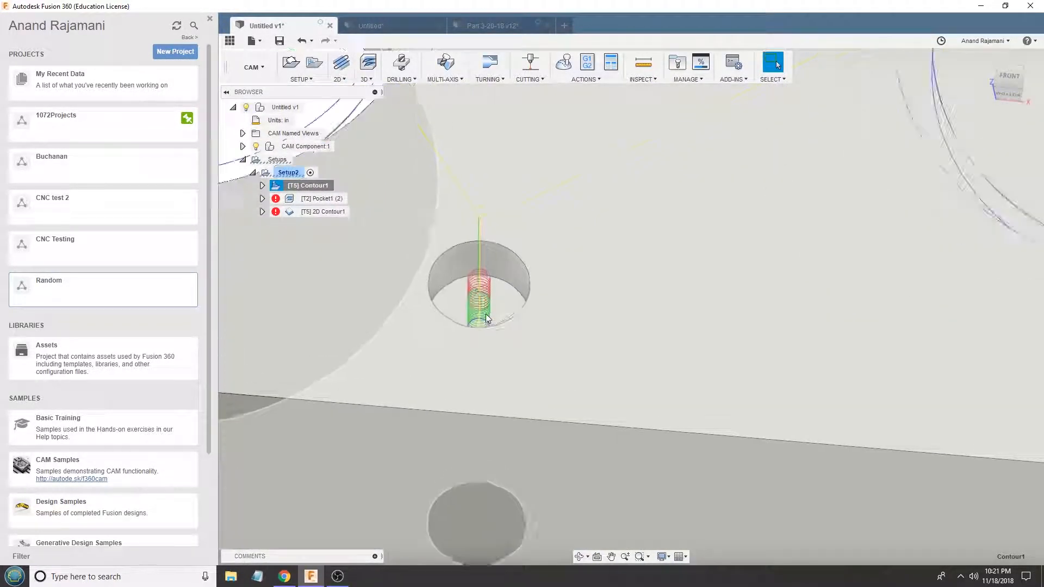
{"action": "scroll", "coordinate": [459, 304], "scroll_direction": "up", "scroll_amount": 3}
{"action": "scroll", "coordinate": [461, 299], "scroll_direction": "down", "scroll_amount": 12}
{"action": "scroll", "coordinate": [530, 326], "scroll_direction": "down", "scroll_amount": 10}
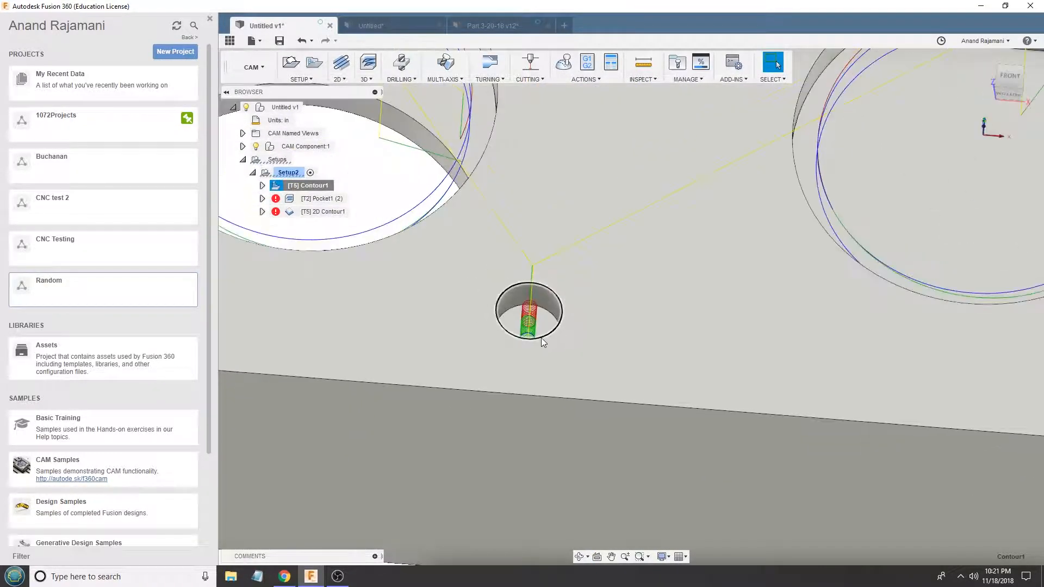
{"action": "scroll", "coordinate": [777, 303], "scroll_direction": "up", "scroll_amount": 3}
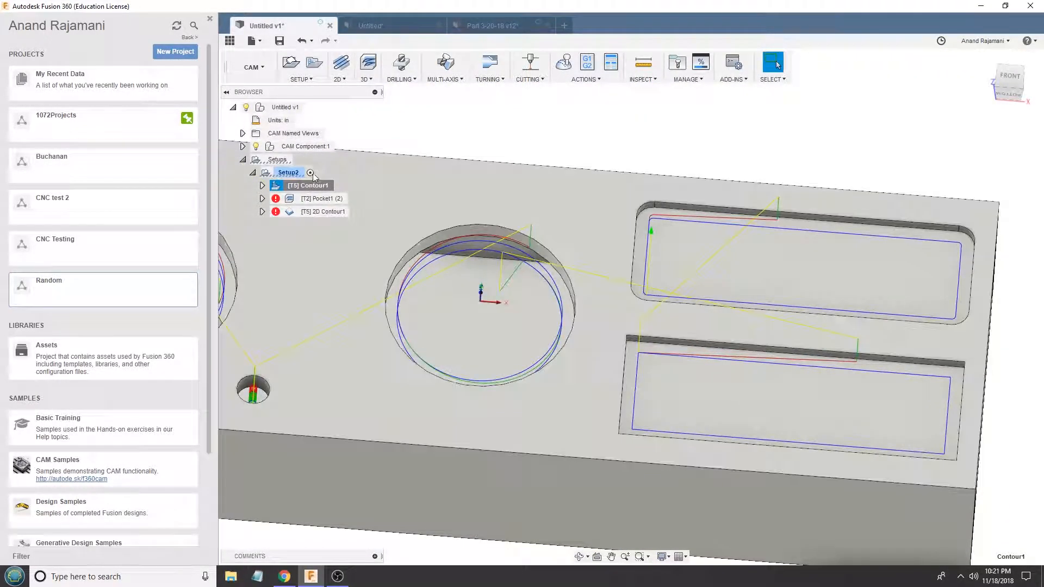
- Simulate the Contour1 toolpath with stock shown, inspect the cuts in the rectangular pockets, and close the simulation
{"action": "left_click", "coordinate": [566, 63]}
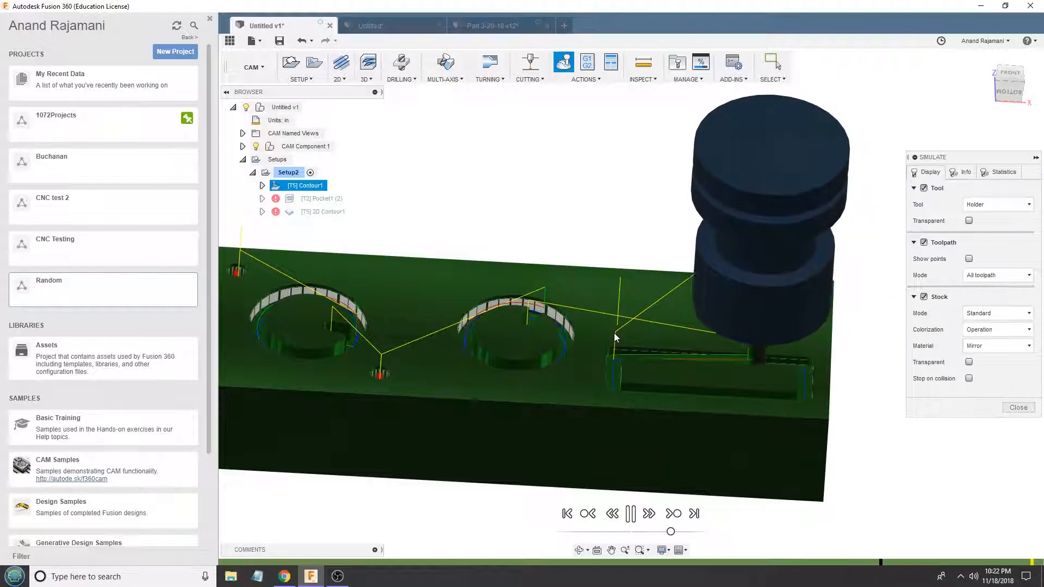
{"action": "scroll", "coordinate": [673, 343], "scroll_direction": "up", "scroll_amount": 5}
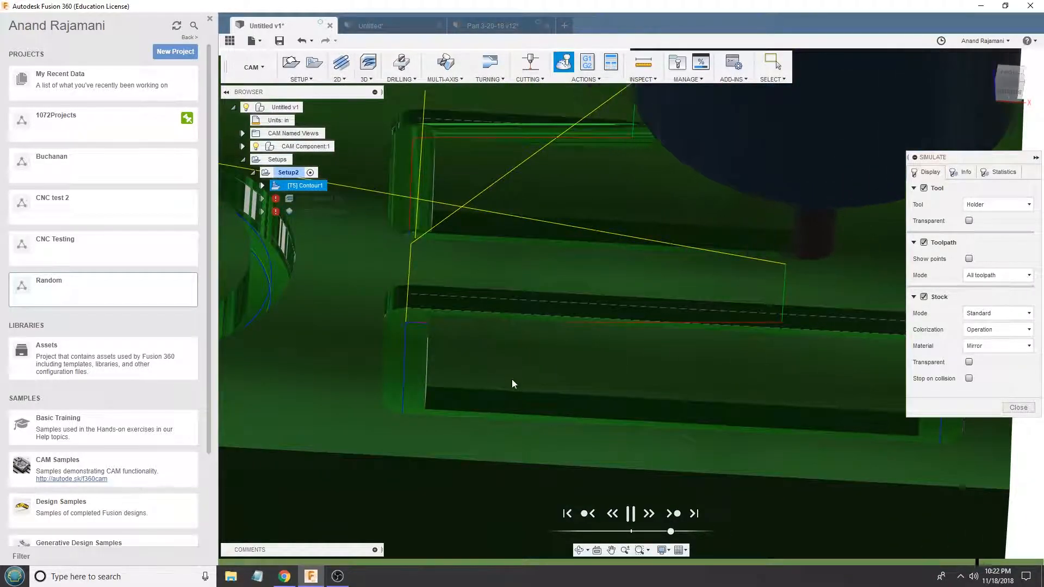
{"action": "scroll", "coordinate": [485, 358], "scroll_direction": "down", "scroll_amount": 3}
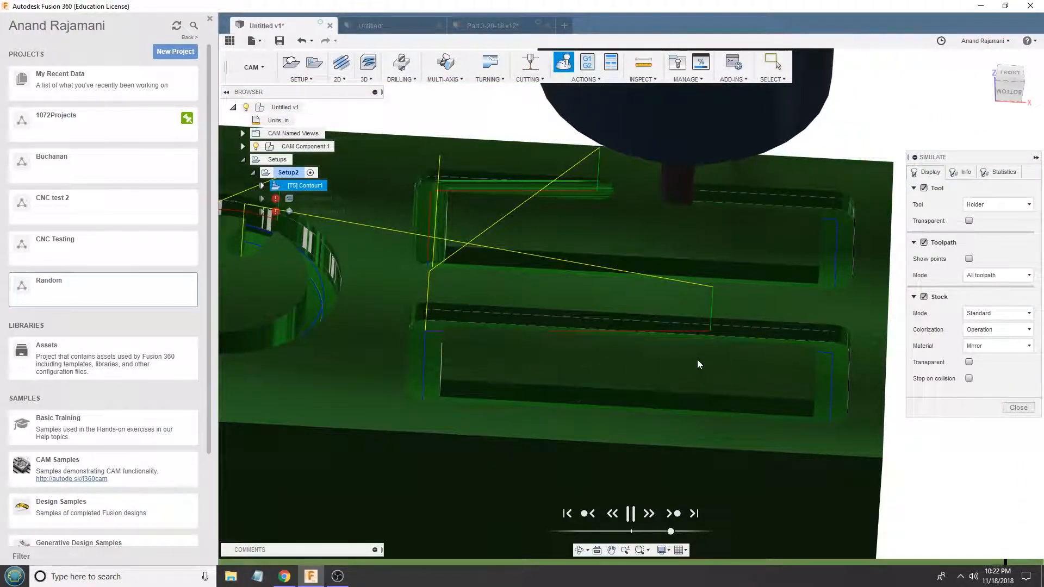
{"action": "scroll", "coordinate": [566, 364], "scroll_direction": "down", "scroll_amount": 1}
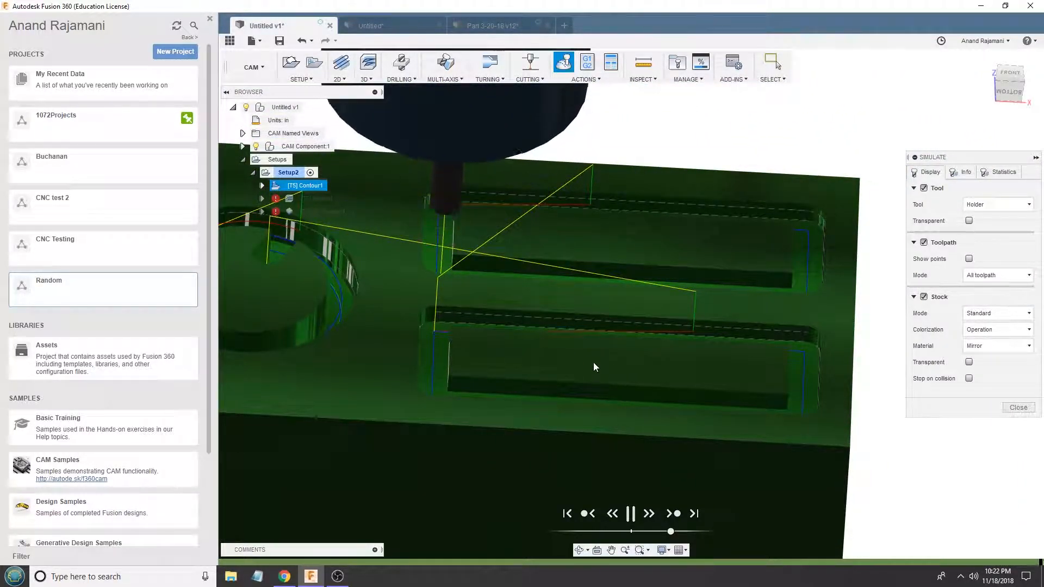
{"action": "left_click", "coordinate": [1015, 408]}
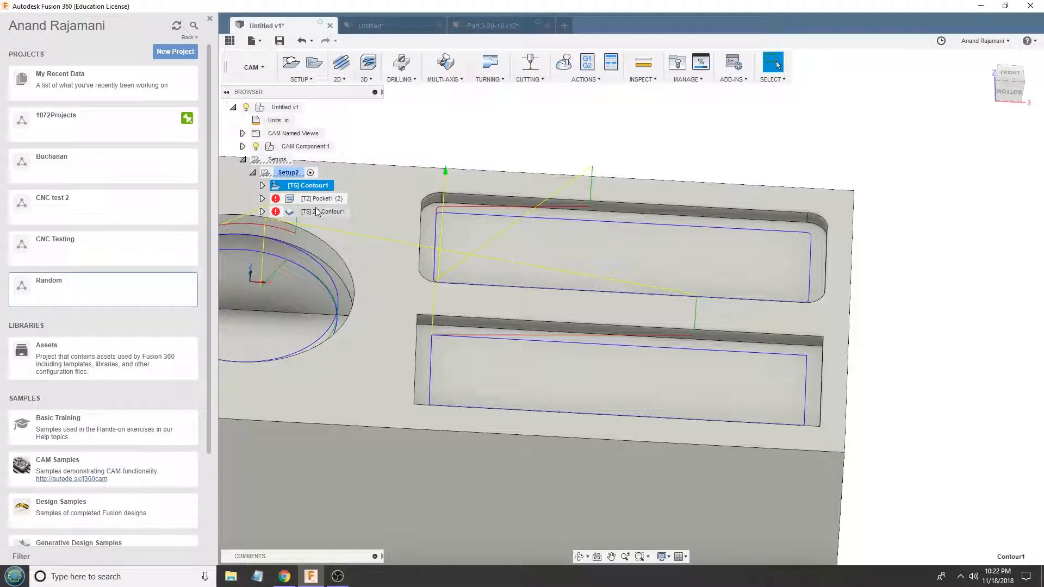
- Set Contour1's minimum cutting radius to 0.006 in and regenerate the toolpath
{"action": "left_click", "coordinate": [314, 198]}
{"action": "right_click", "coordinate": [306, 185]}
{"action": "left_click", "coordinate": [309, 188]}
{"action": "left_click", "coordinate": [897, 91]}
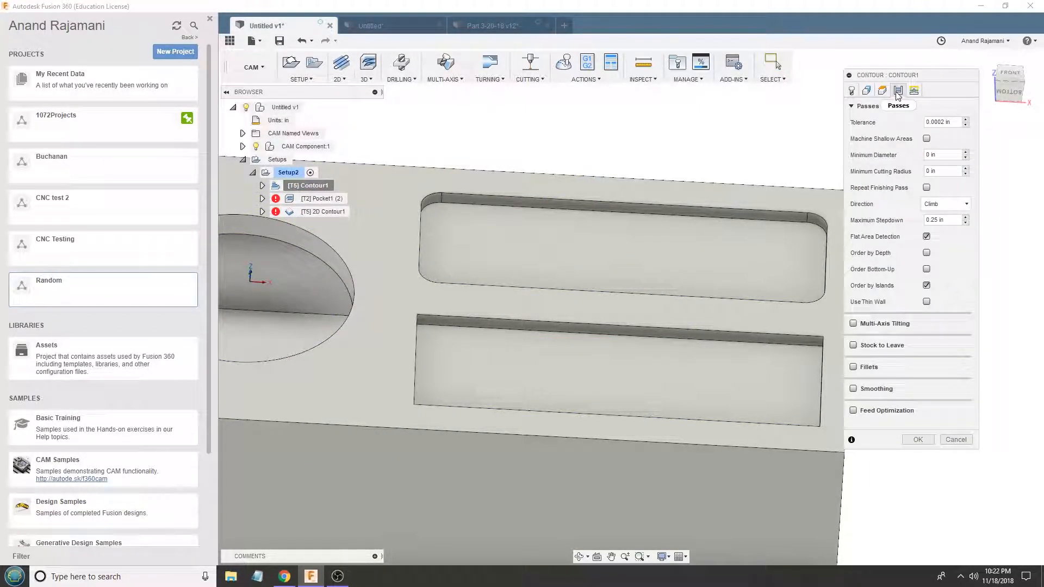
{"action": "scroll", "coordinate": [1029, 264], "scroll_direction": "down", "scroll_amount": 4}
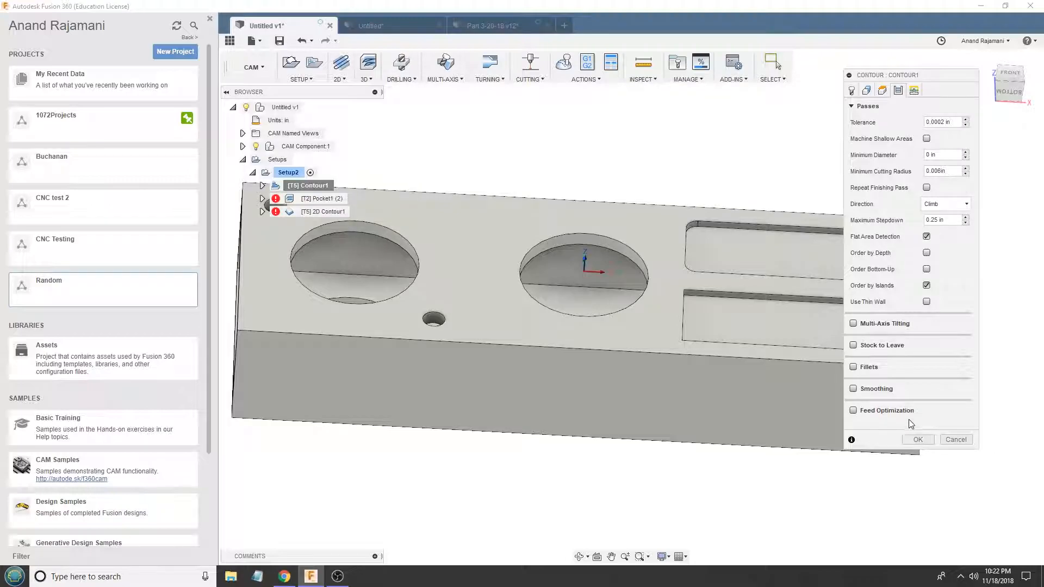
{"action": "left_click", "coordinate": [918, 439]}
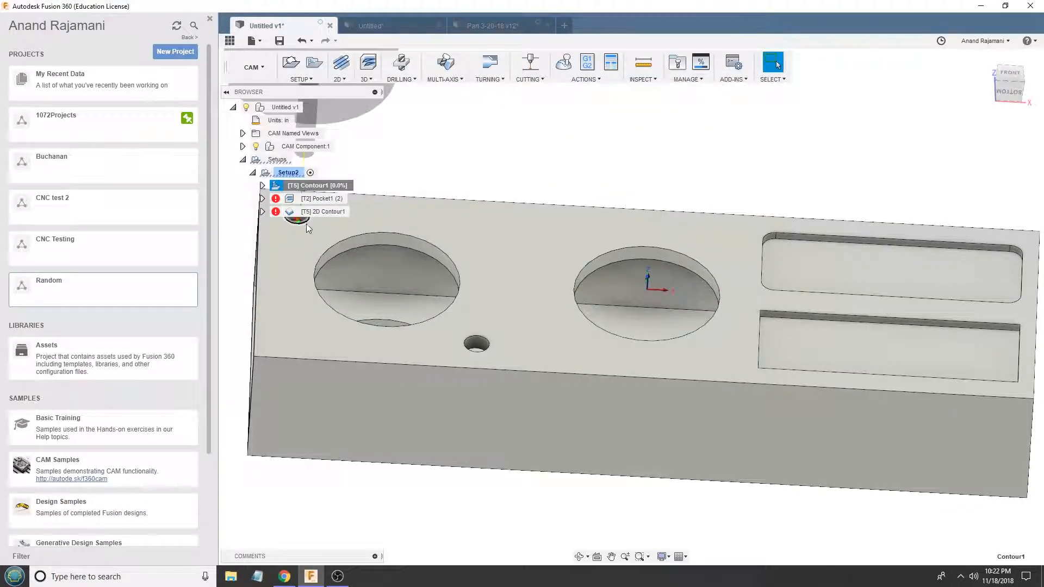
- Edit Contour1 again to change its minimum cutting radius, and recalculate the toolpath
{"action": "scroll", "coordinate": [592, 256], "scroll_direction": "down", "scroll_amount": 3}
{"action": "double_click", "coordinate": [324, 186]}
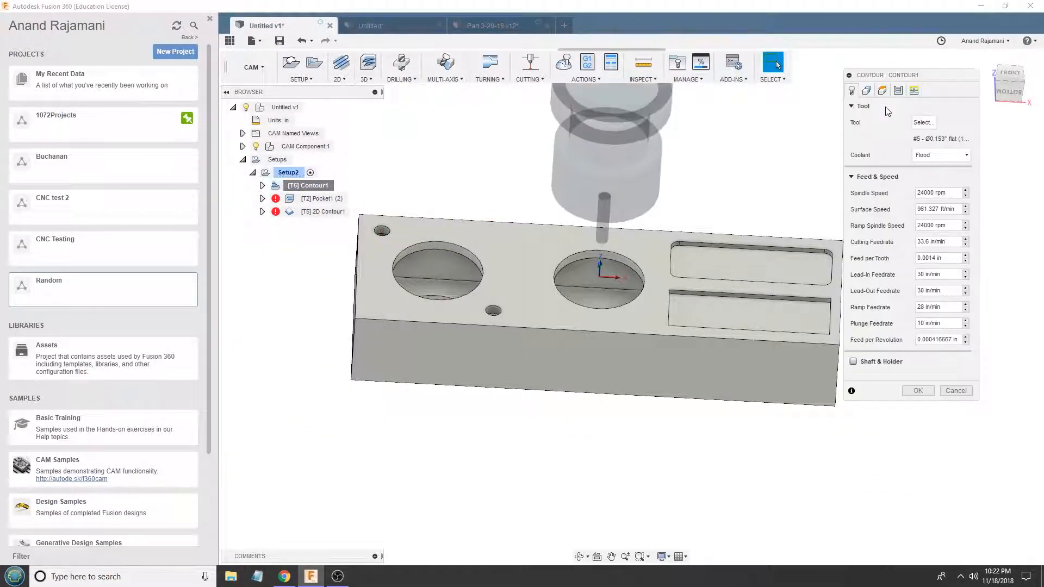
{"action": "left_click", "coordinate": [898, 90]}
{"action": "left_click_drag", "start_coordinate": [912, 172], "coordinate": [871, 174]}
{"action": "type", "text": "0.0"}
{"action": "key", "text": "Return"}
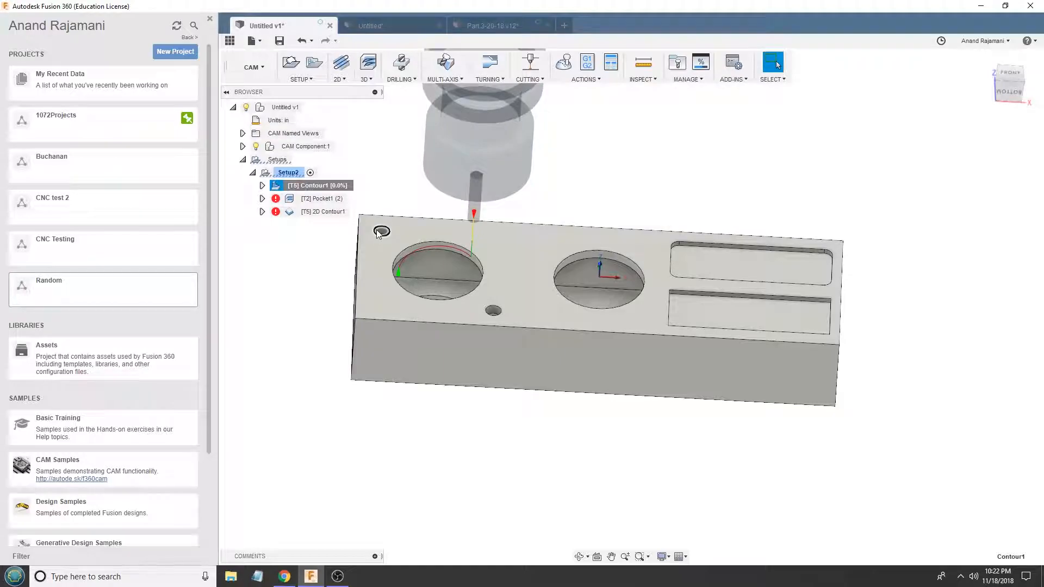
- Set Contour1's minimum cutting radius to 0.05 in and regenerate the toolpath
{"action": "scroll", "coordinate": [379, 232], "scroll_direction": "up", "scroll_amount": 5}
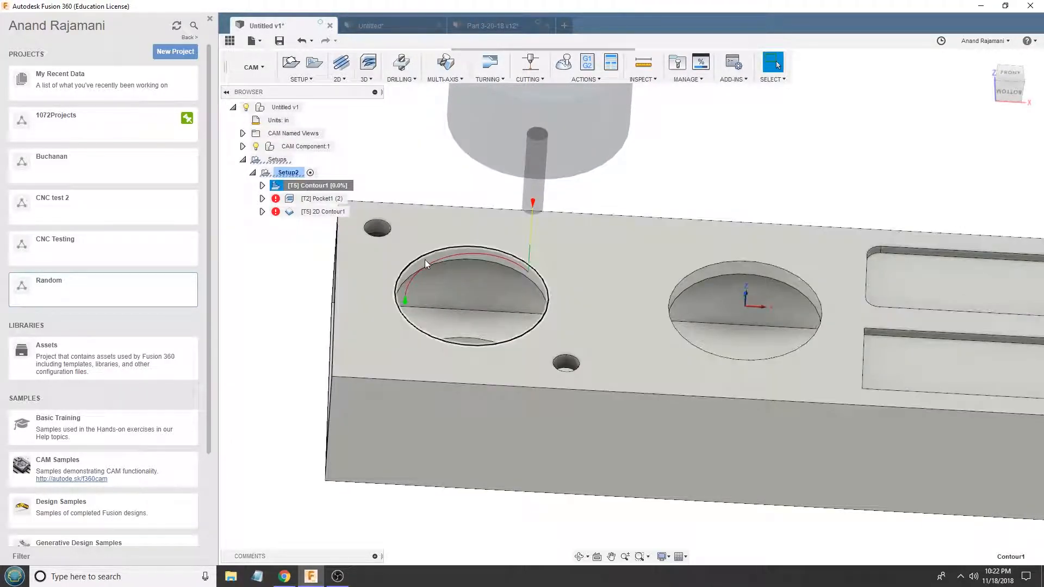
{"action": "scroll", "coordinate": [379, 234], "scroll_direction": "up", "scroll_amount": 4}
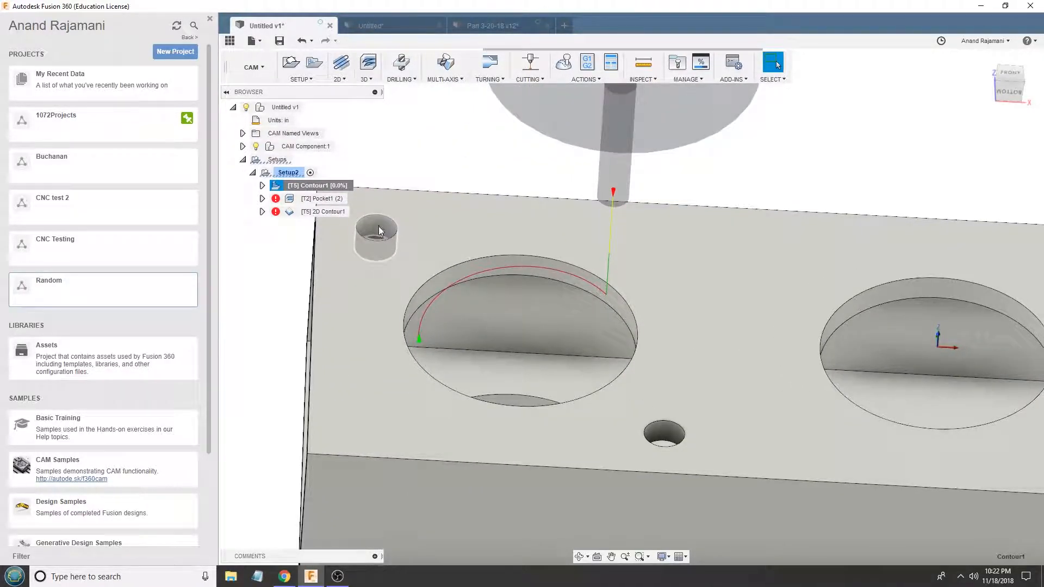
{"action": "scroll", "coordinate": [405, 247], "scroll_direction": "down", "scroll_amount": 7}
{"action": "scroll", "coordinate": [406, 246], "scroll_direction": "up", "scroll_amount": 4}
{"action": "scroll", "coordinate": [406, 252], "scroll_direction": "up", "scroll_amount": 3}
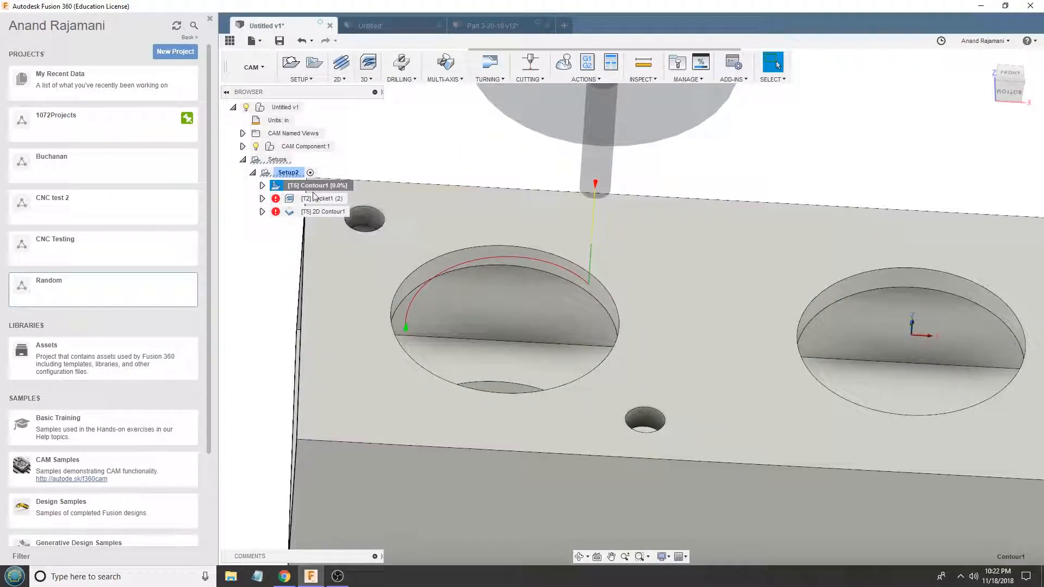
{"action": "right_click", "coordinate": [318, 187]}
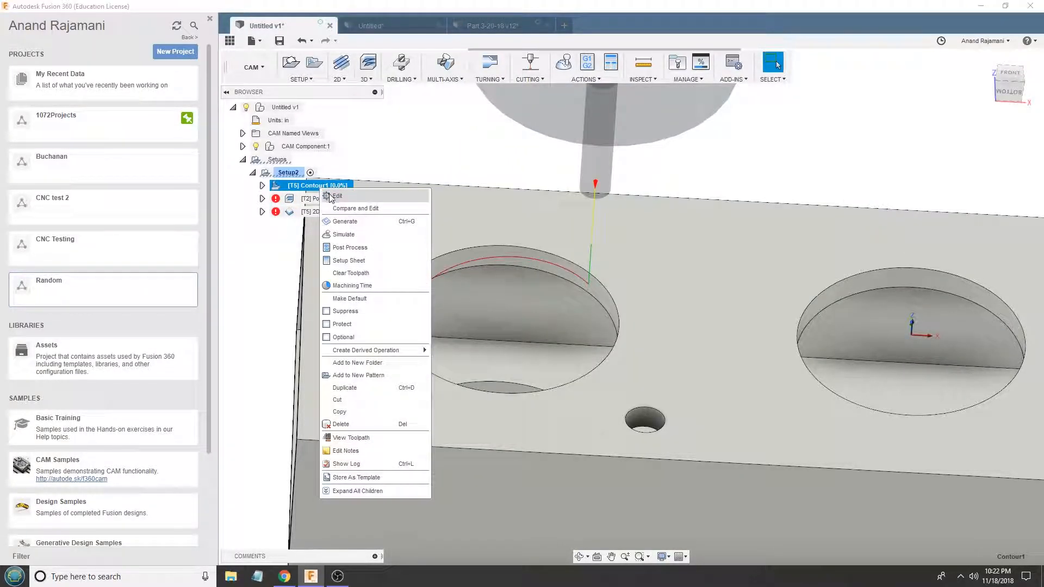
{"action": "left_click", "coordinate": [328, 193]}
{"action": "left_click", "coordinate": [899, 91]}
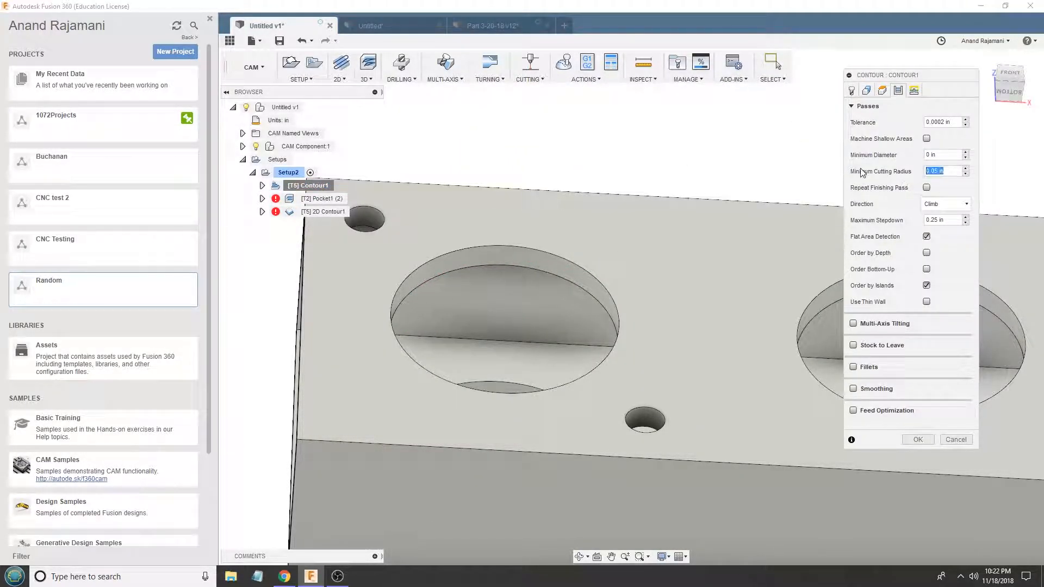
{"action": "type", "text": "0.05"}
{"action": "key", "text": "Return"}
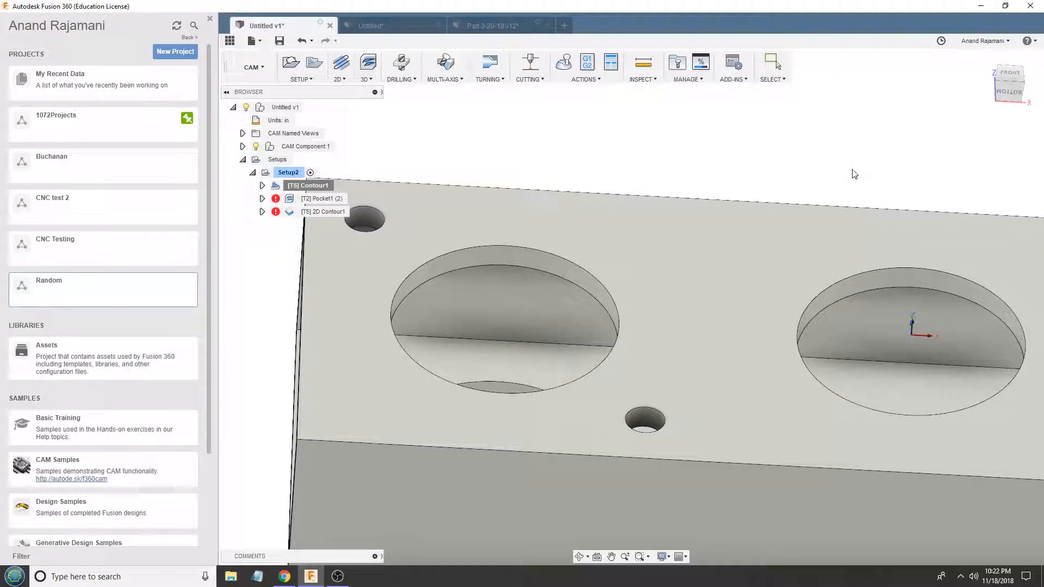
- Check the geometry and rest machining settings of Pocket1 (2), then regenerate its toolpath, ignoring the safe distance warning
{"action": "scroll", "coordinate": [489, 223], "scroll_direction": "down", "scroll_amount": 4}
{"action": "left_click", "coordinate": [323, 198]}
{"action": "right_click", "coordinate": [305, 201]}
{"action": "left_click", "coordinate": [318, 206]}
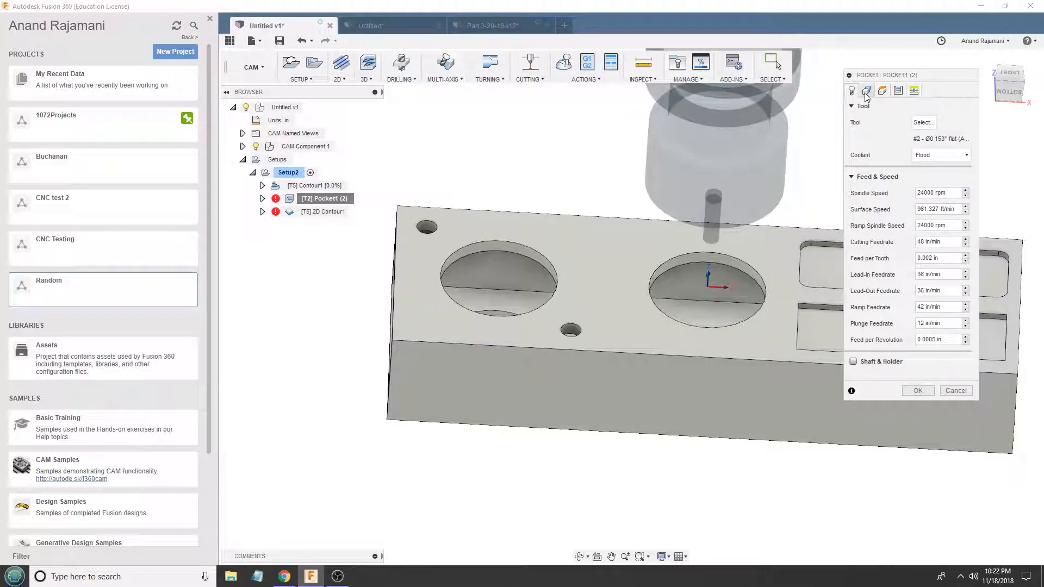
{"action": "left_click", "coordinate": [866, 93]}
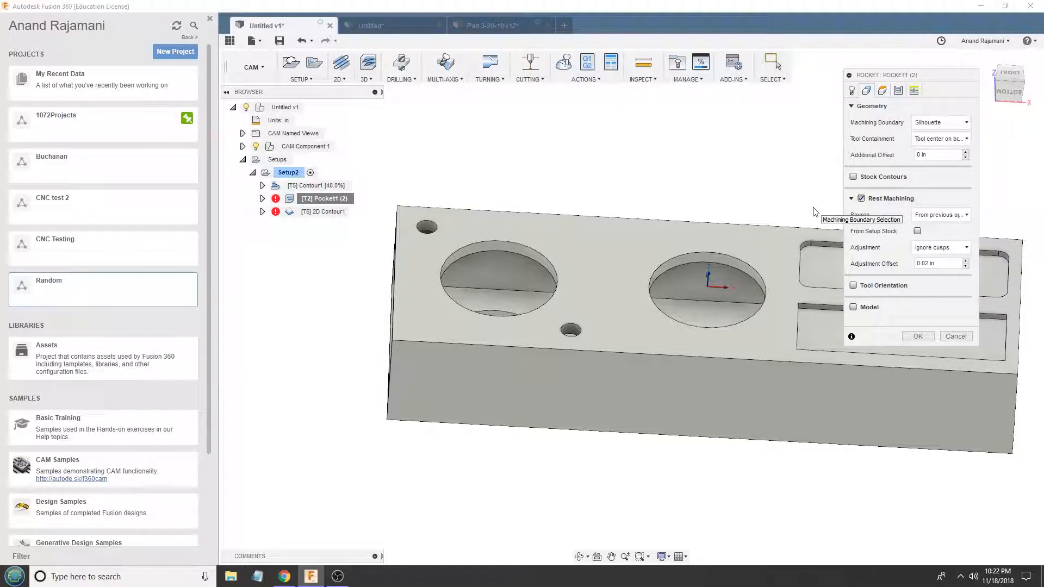
{"action": "left_click", "coordinate": [918, 337]}
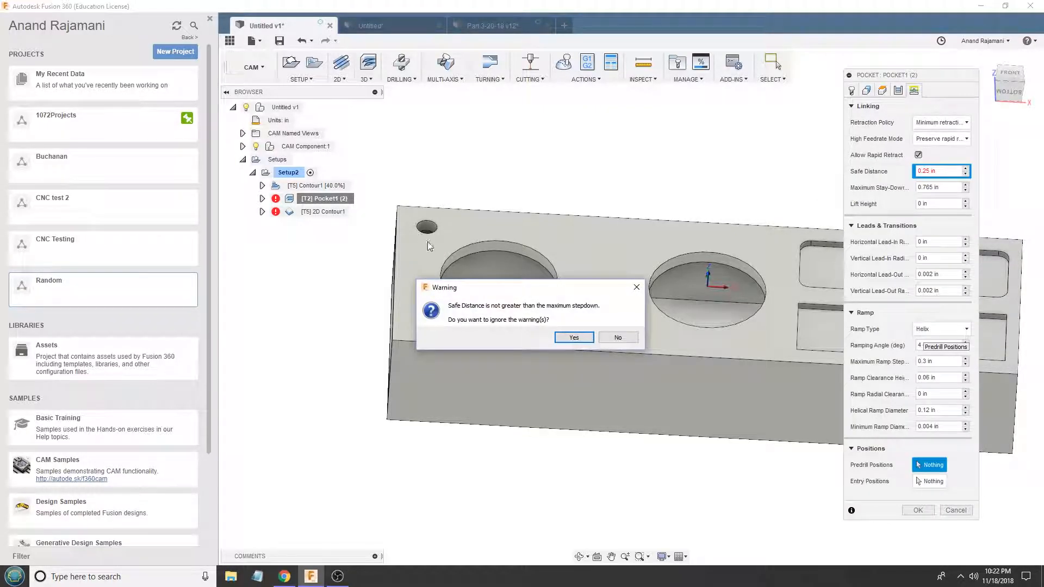
{"action": "left_click", "coordinate": [573, 338]}
{"action": "scroll", "coordinate": [576, 194], "scroll_direction": "down", "scroll_amount": 3}
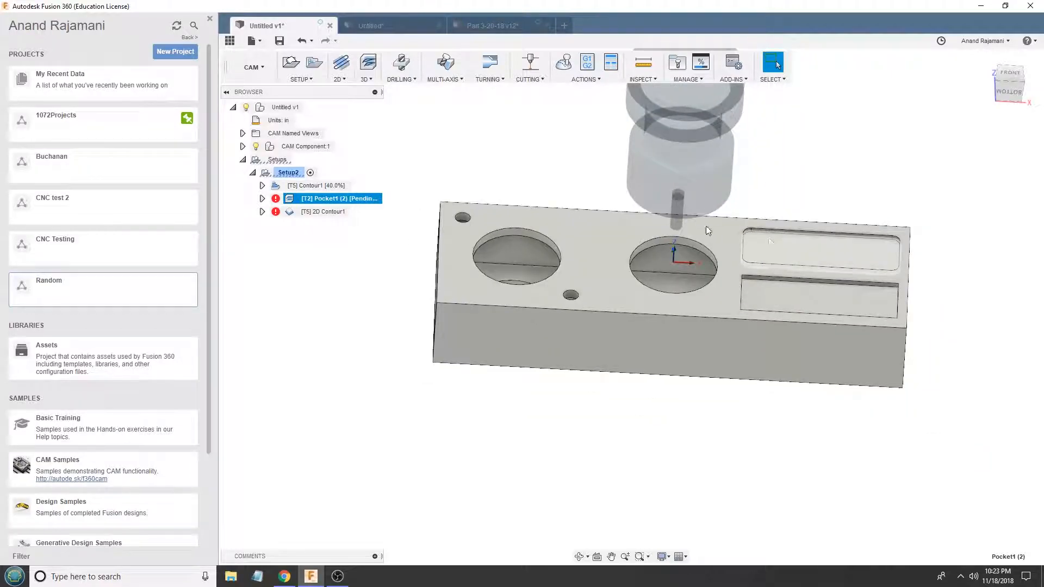
{"action": "scroll", "coordinate": [761, 237], "scroll_direction": "up", "scroll_amount": 4}
- Compare the Contour1 and Pocket1 (2) toolpaths in the round holes and rectangular pockets, in perspective and from the front
{"action": "left_click", "coordinate": [331, 186]}
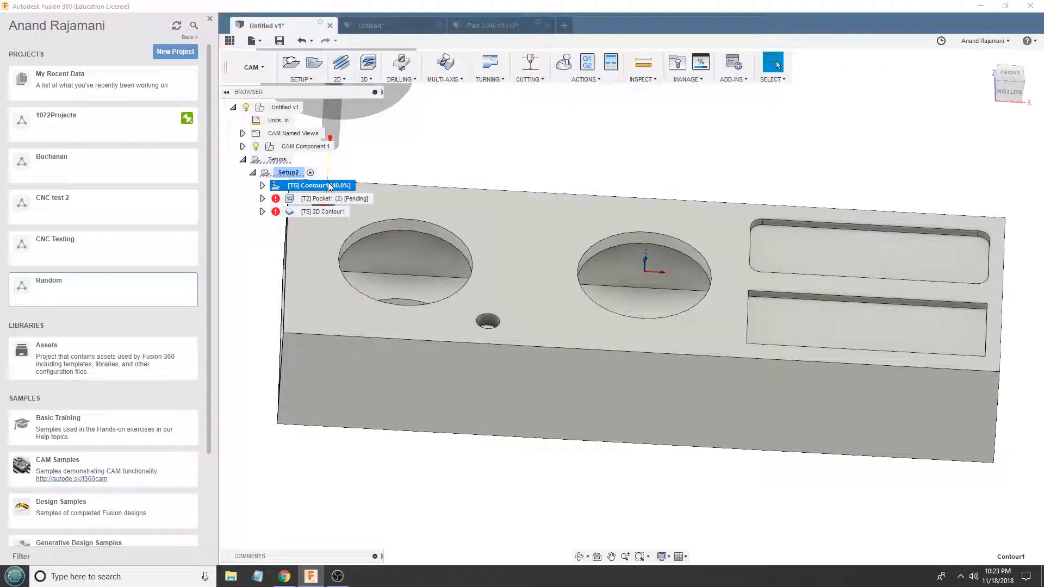
{"action": "scroll", "coordinate": [632, 244], "scroll_direction": "down", "scroll_amount": 3}
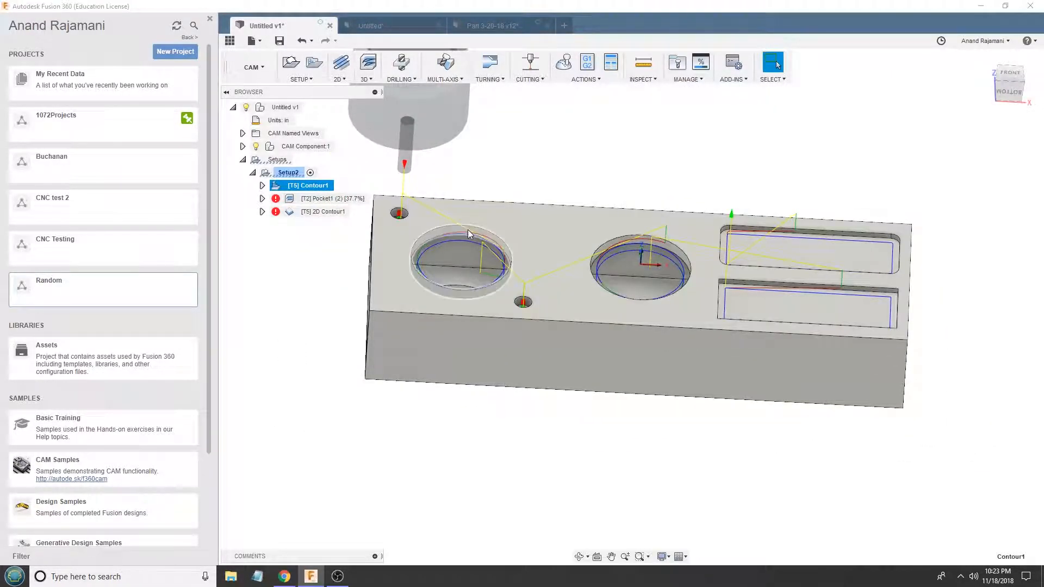
{"action": "scroll", "coordinate": [465, 230], "scroll_direction": "up", "scroll_amount": 2}
{"action": "left_click", "coordinate": [463, 230]}
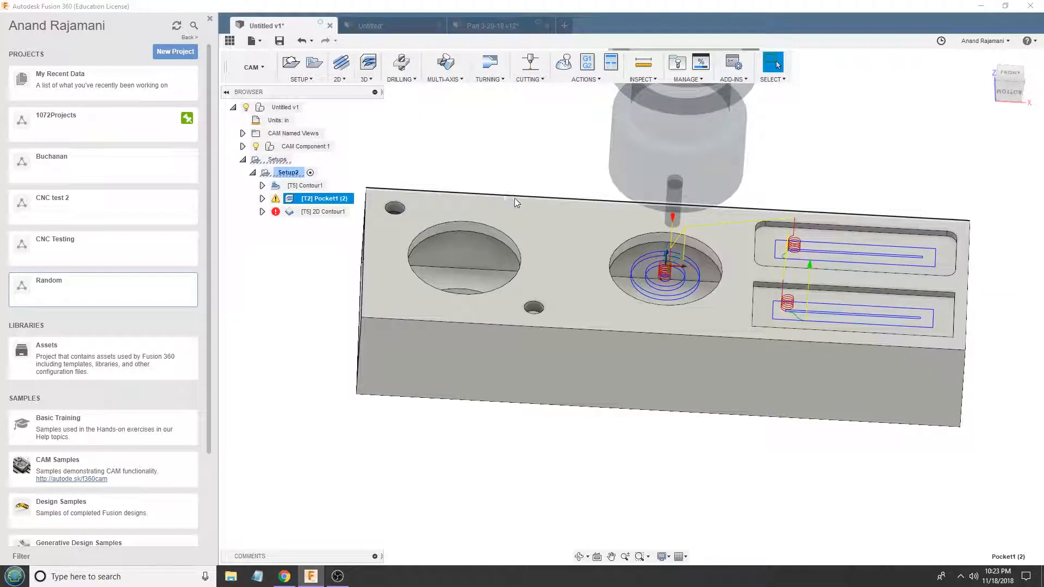
{"action": "scroll", "coordinate": [779, 290], "scroll_direction": "up", "scroll_amount": 2}
{"action": "scroll", "coordinate": [779, 291], "scroll_direction": "down", "scroll_amount": 2}
{"action": "left_click", "coordinate": [307, 185]}
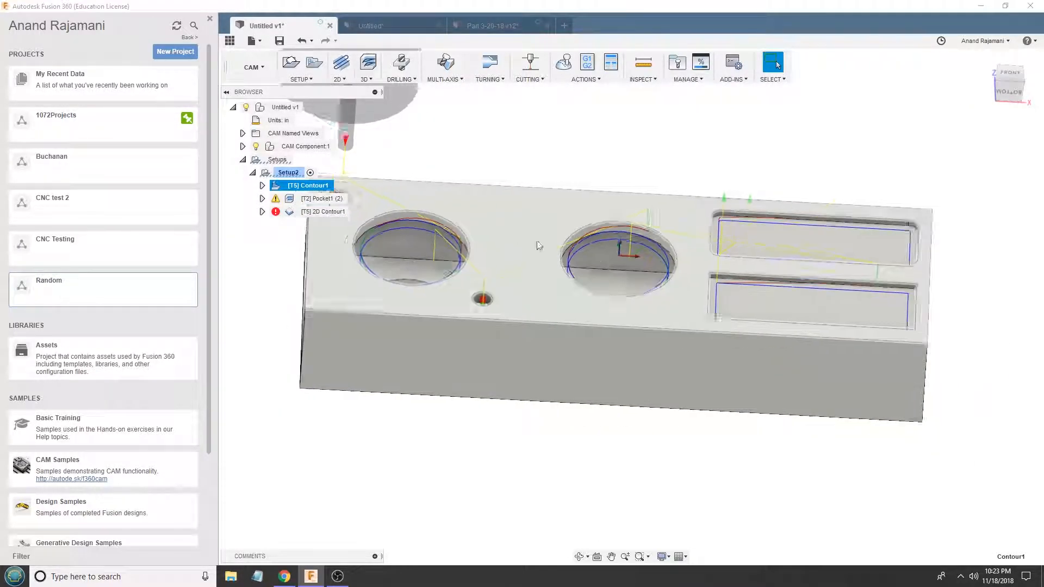
{"action": "scroll", "coordinate": [409, 249], "scroll_direction": "up", "scroll_amount": 1}
{"action": "mouse_move", "coordinate": [421, 235]}
{"action": "middle_mouse_down", "text": "shift"}
{"action": "mouse_move", "coordinate": [419, 256]}
{"action": "mouse_move", "coordinate": [383, 262]}
{"action": "mouse_move", "coordinate": [424, 243]}
{"action": "mouse_move", "coordinate": [424, 232]}
{"action": "middle_mouse_up", "text": "shift"}
{"action": "left_click", "coordinate": [324, 199]}
{"action": "scroll", "coordinate": [785, 243], "scroll_direction": "up", "scroll_amount": 3}
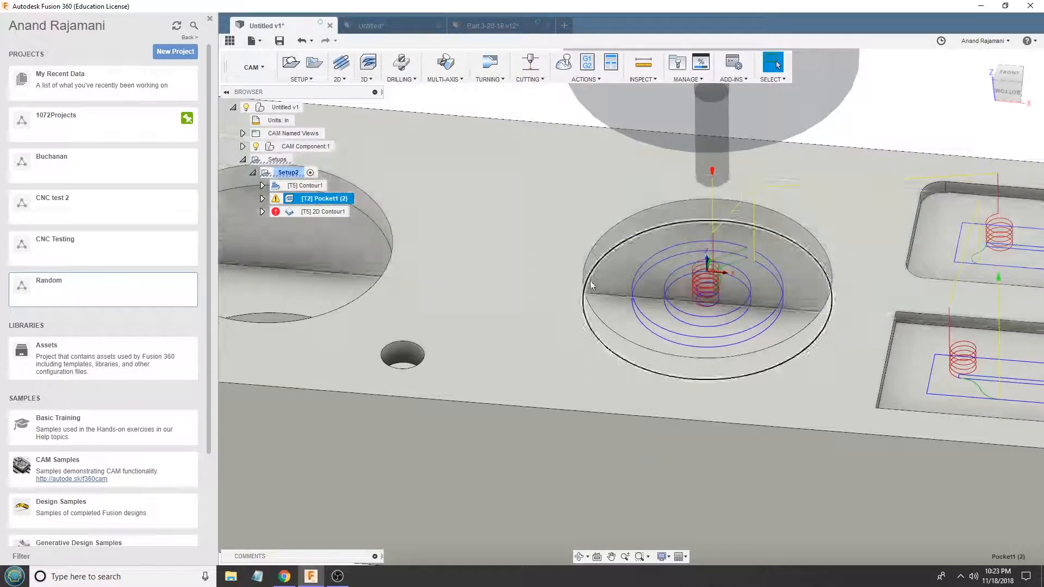
{"action": "scroll", "coordinate": [690, 296], "scroll_direction": "down", "scroll_amount": 5}
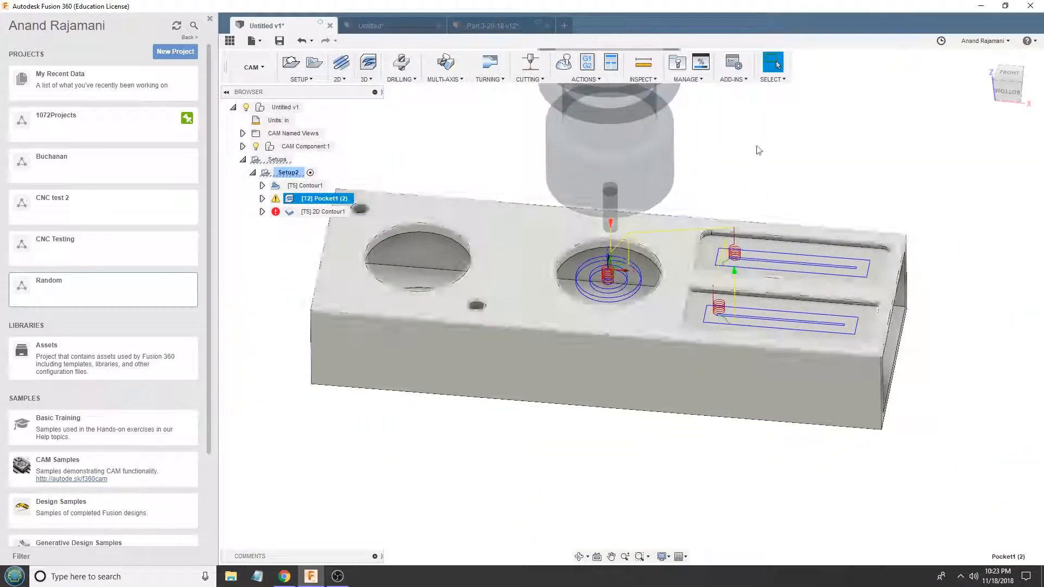
{"action": "left_click", "coordinate": [1006, 71]}
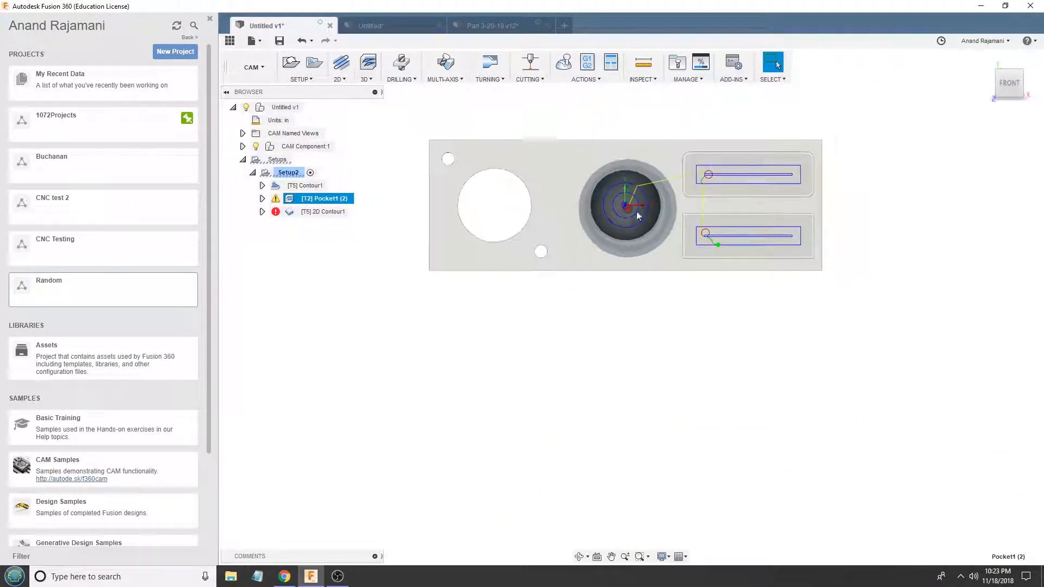
{"action": "left_click", "coordinate": [308, 185]}
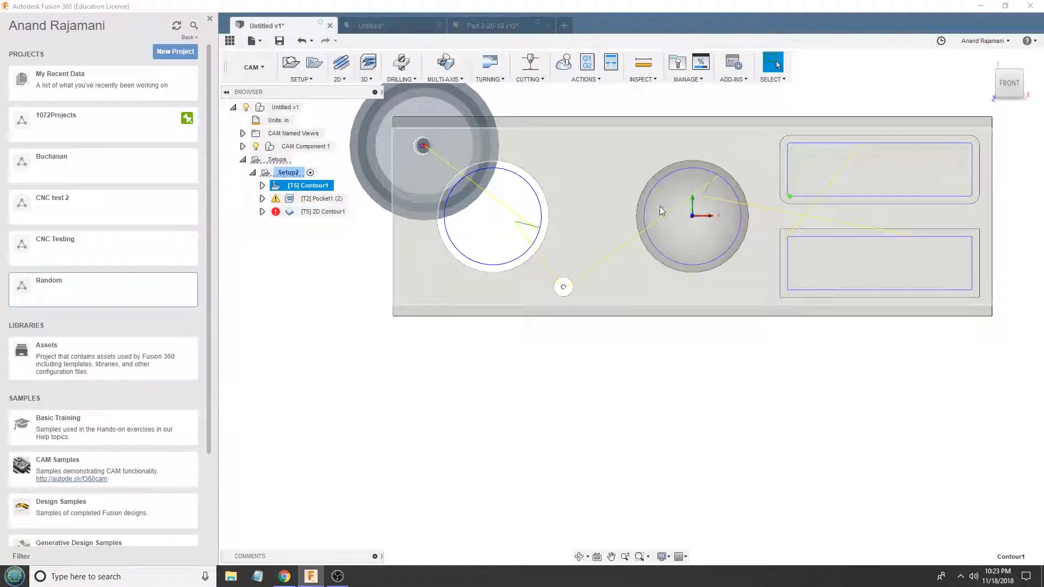
{"action": "left_click", "coordinate": [338, 199]}
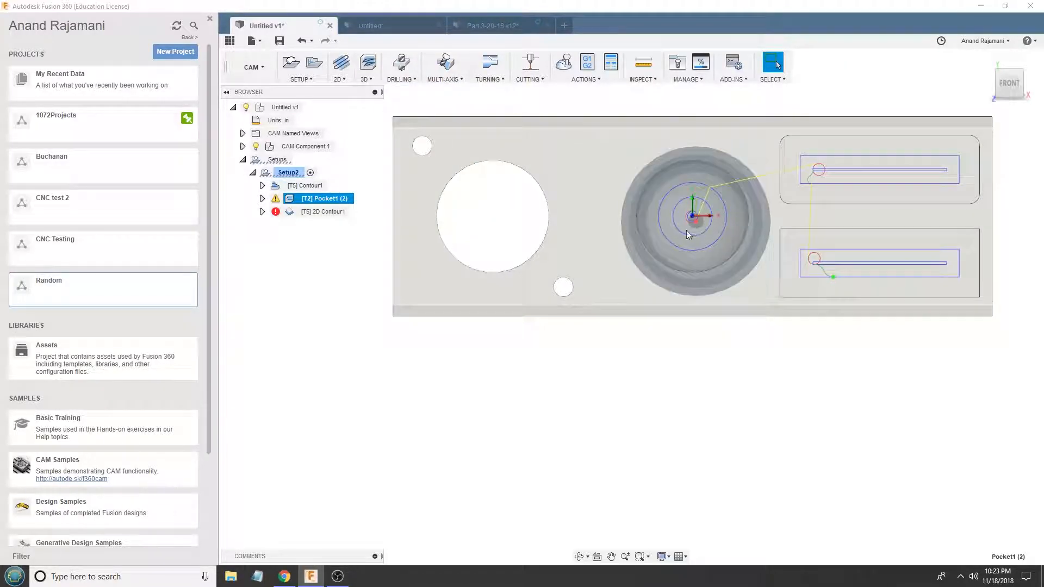
- Review the passes settings of Pocket1 (2) and close them without changes
{"action": "middle_click_drag", "start_coordinate": [843, 261], "coordinate": [824, 215], "text": "shift"}
{"action": "scroll", "coordinate": [823, 216], "scroll_direction": "up", "scroll_amount": 2}
{"action": "double_click", "coordinate": [824, 216]}
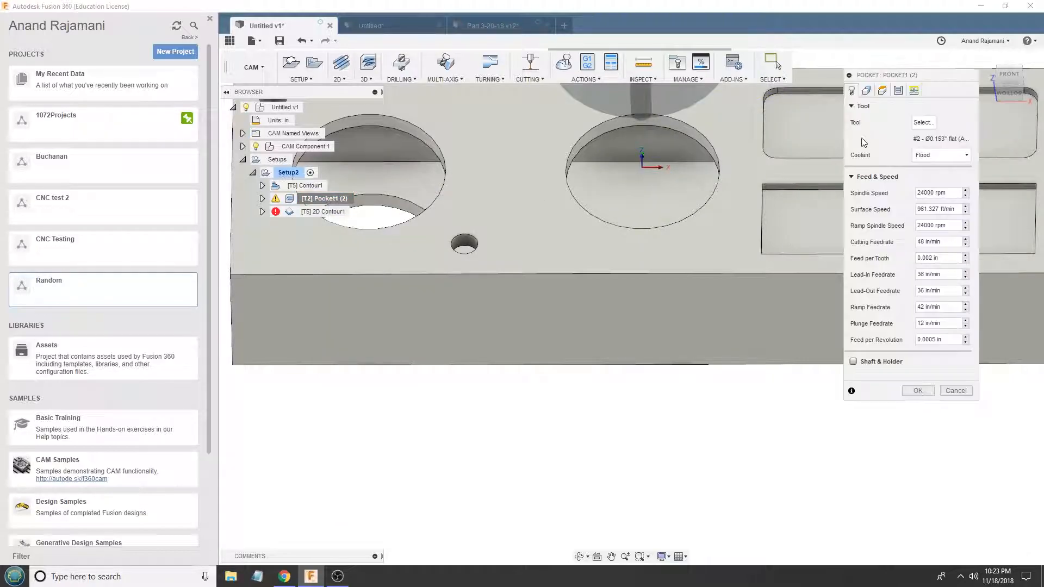
{"action": "left_click", "coordinate": [898, 91]}
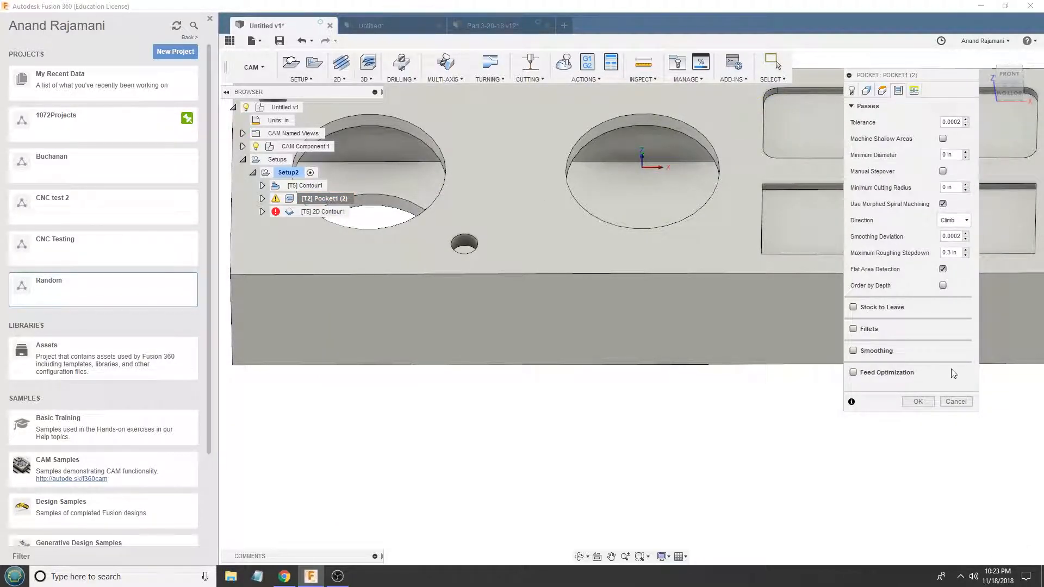
{"action": "left_click", "coordinate": [956, 402]}
- Delete the Contour1 operation from Setup2 and regenerate the Pocket1 (2) toolpath
{"action": "left_click", "coordinate": [294, 186]}
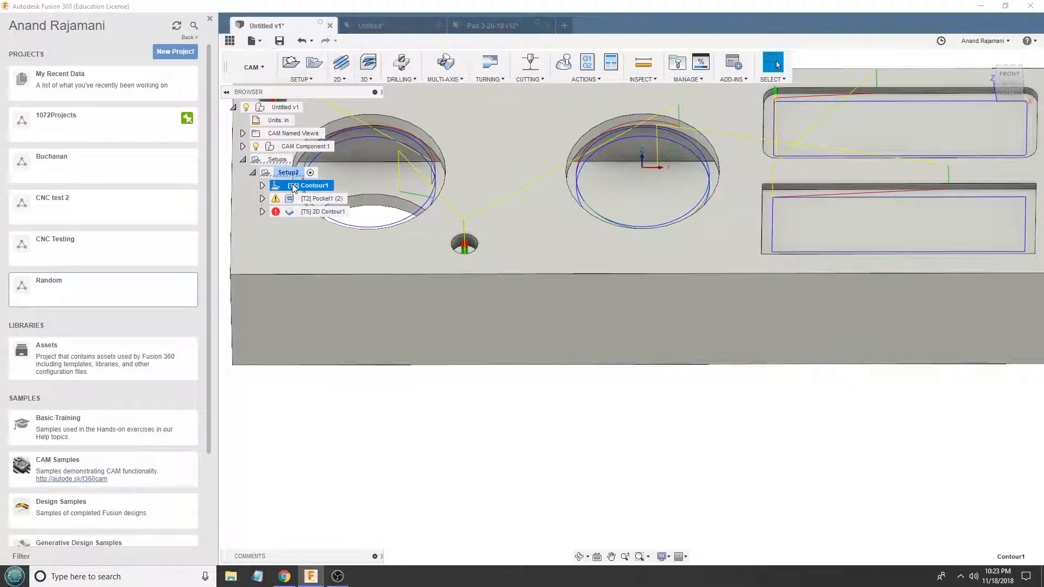
{"action": "scroll", "coordinate": [889, 366], "scroll_direction": "down", "scroll_amount": 2}
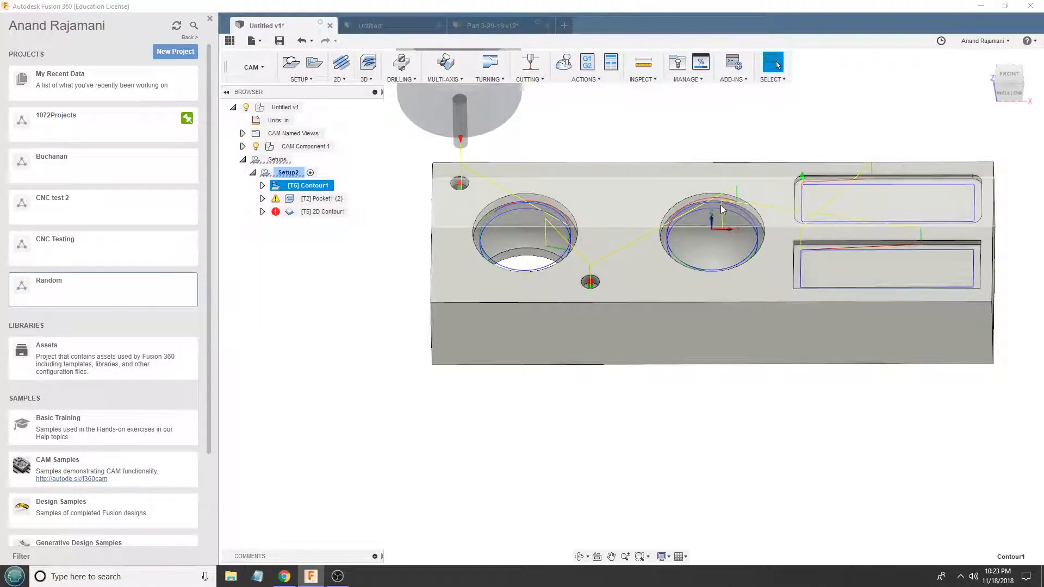
{"action": "scroll", "coordinate": [864, 215], "scroll_direction": "up", "scroll_amount": 2}
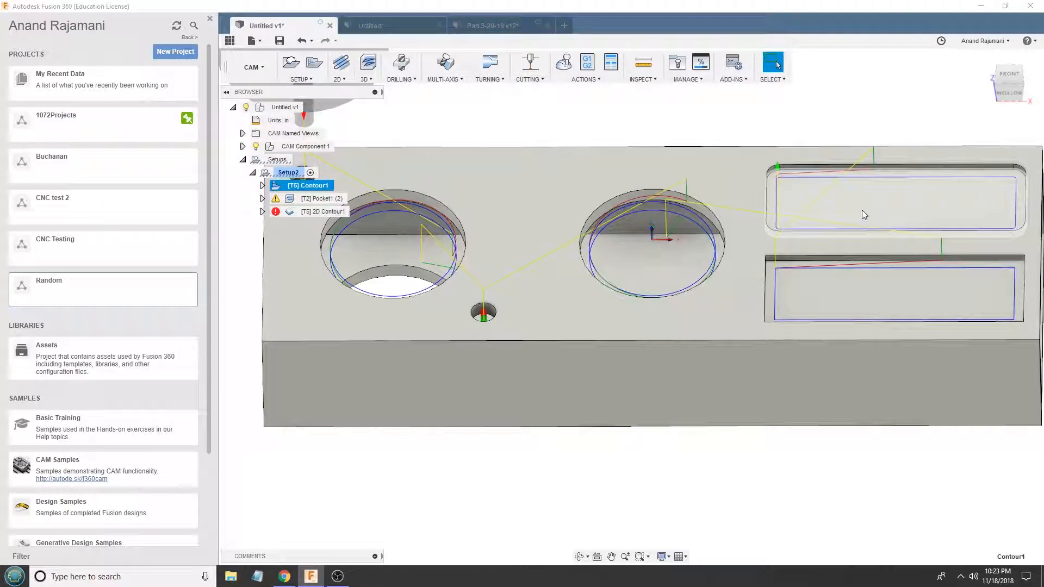
{"action": "left_click", "coordinate": [316, 200]}
{"action": "left_click", "coordinate": [314, 188]}
{"action": "key", "text": "Delete"}
{"action": "left_click", "coordinate": [313, 183]}
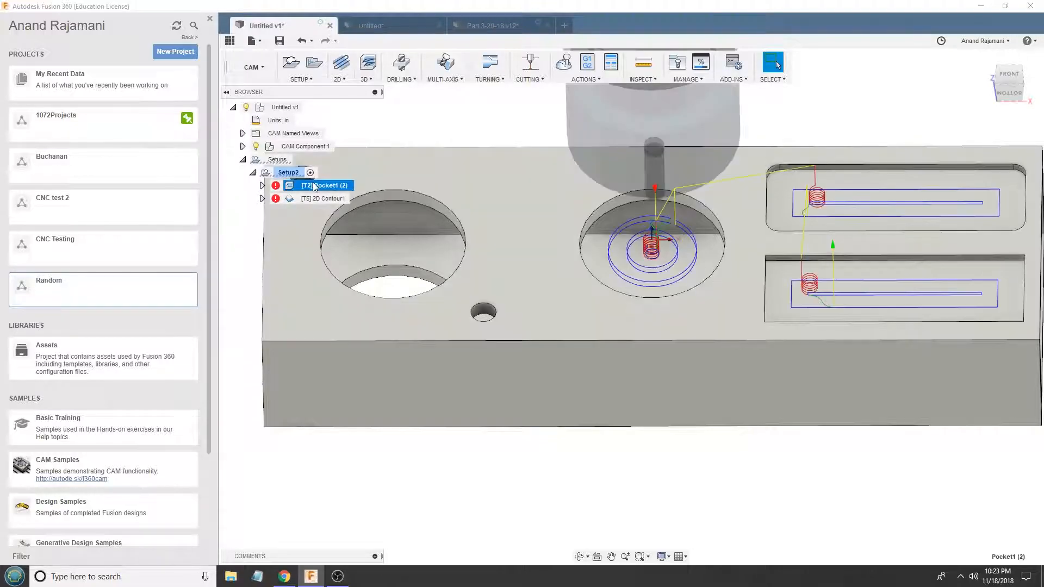
{"action": "key", "text": "ctrl+g"}
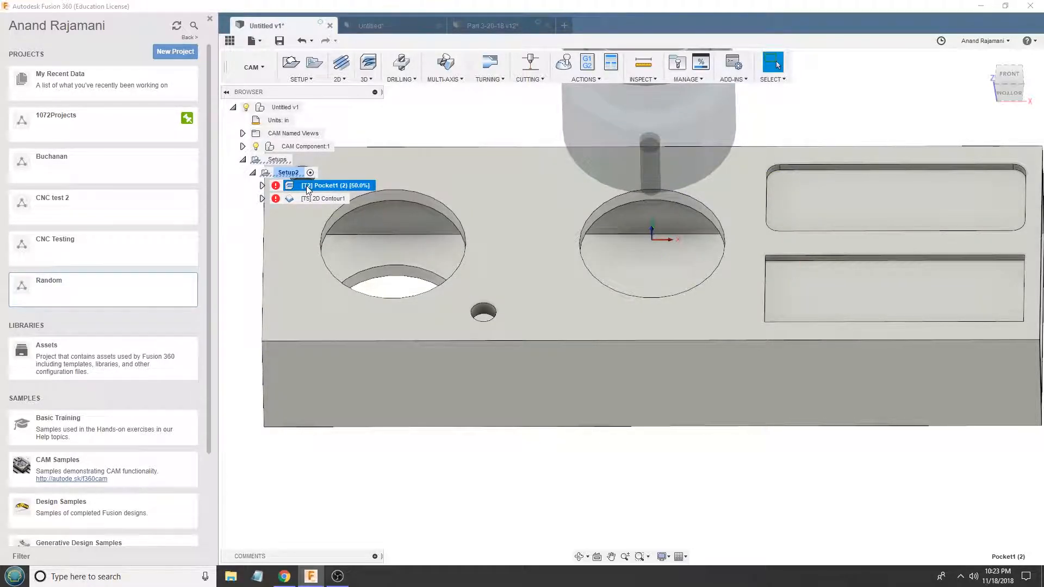
{"action": "scroll", "coordinate": [714, 247], "scroll_direction": "down", "scroll_amount": 4}
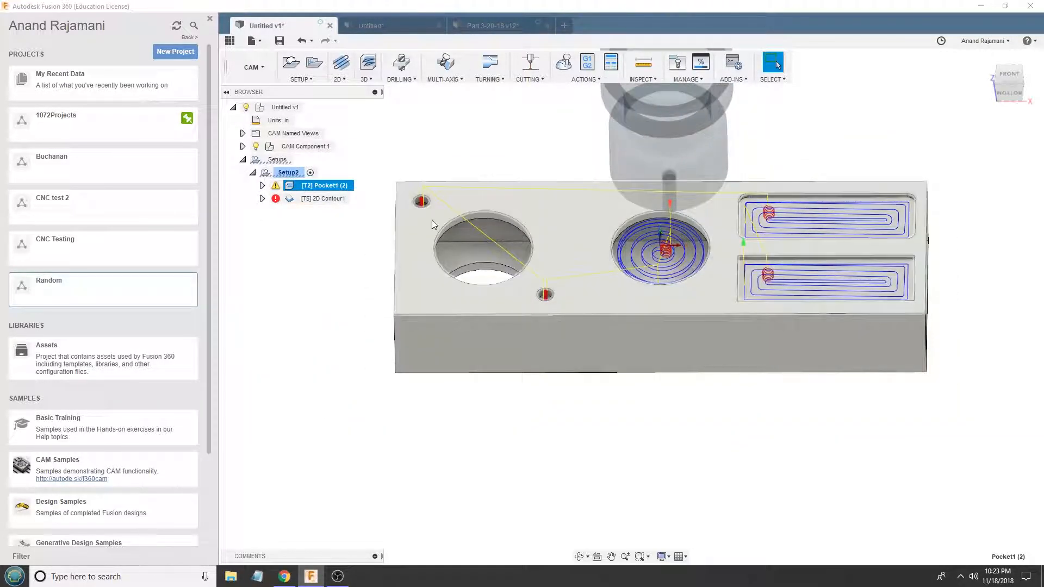
- Set the bottom height offset of Pocket1 (2) to -0.2 in from the model top
{"action": "scroll", "coordinate": [431, 219], "scroll_direction": "up", "scroll_amount": 4}
{"action": "double_click", "coordinate": [326, 187]}
{"action": "left_click", "coordinate": [882, 91]}
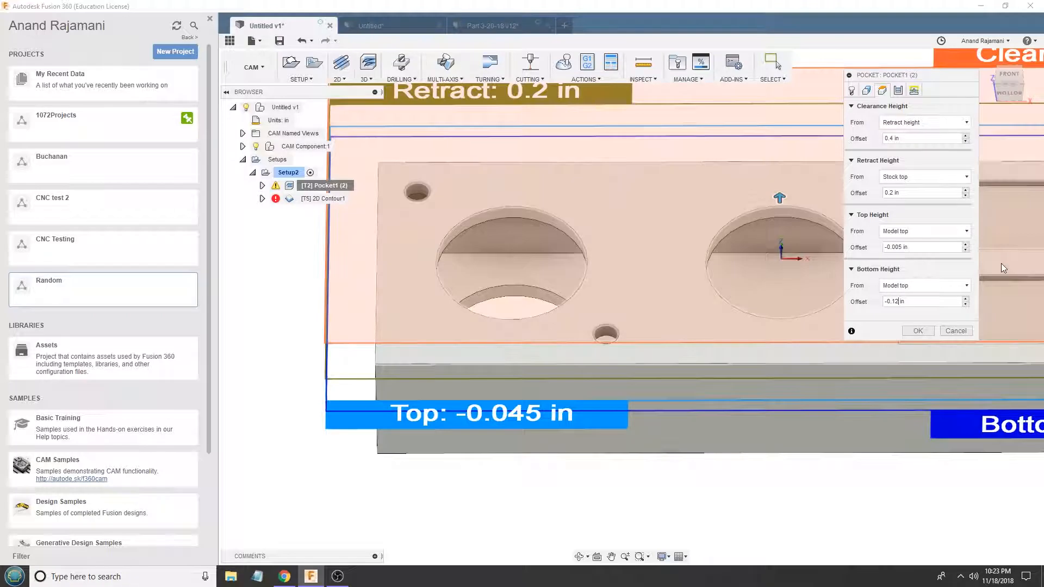
{"action": "key", "text": "BackSpace"}
{"action": "key", "text": "BackSpace"}
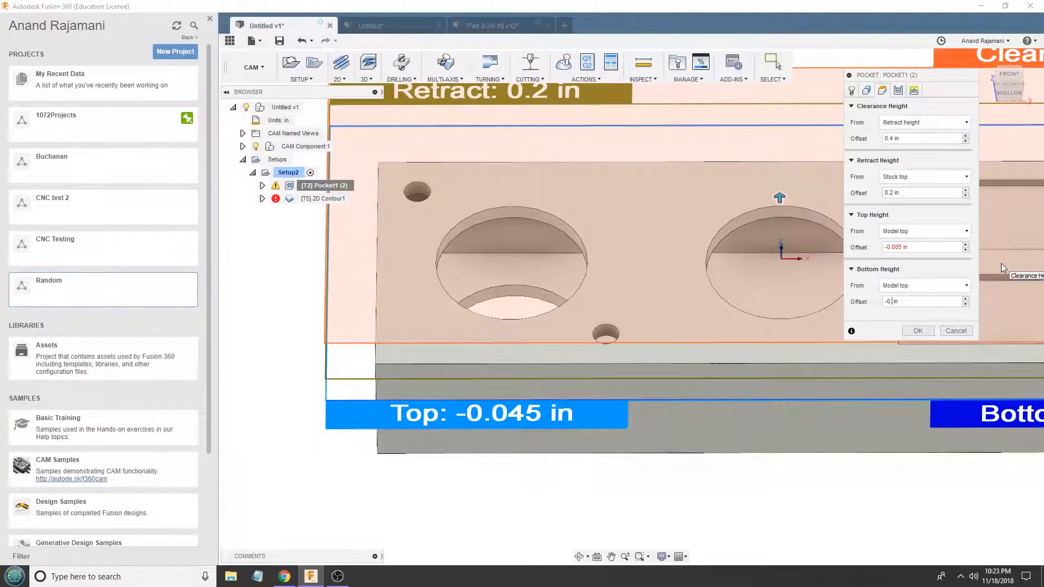
{"action": "type", "text": "2"}
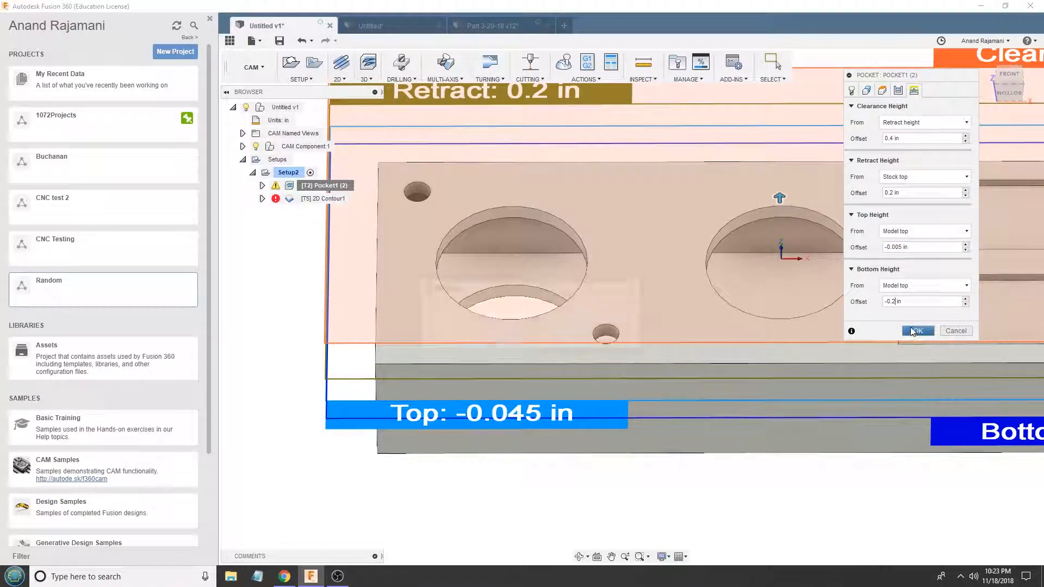
- Apply the Pocket1 (2) edits with the safe distance kept at 0.25 in, ignore the stepdown warning, and recalculate the toolpath
{"action": "left_click", "coordinate": [914, 332]}
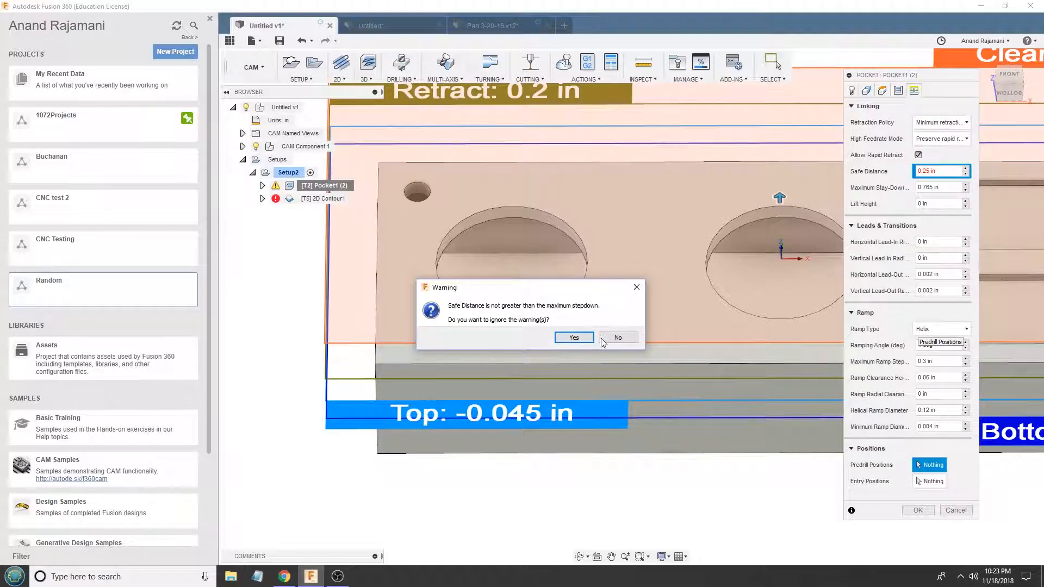
{"action": "left_click", "coordinate": [602, 339]}
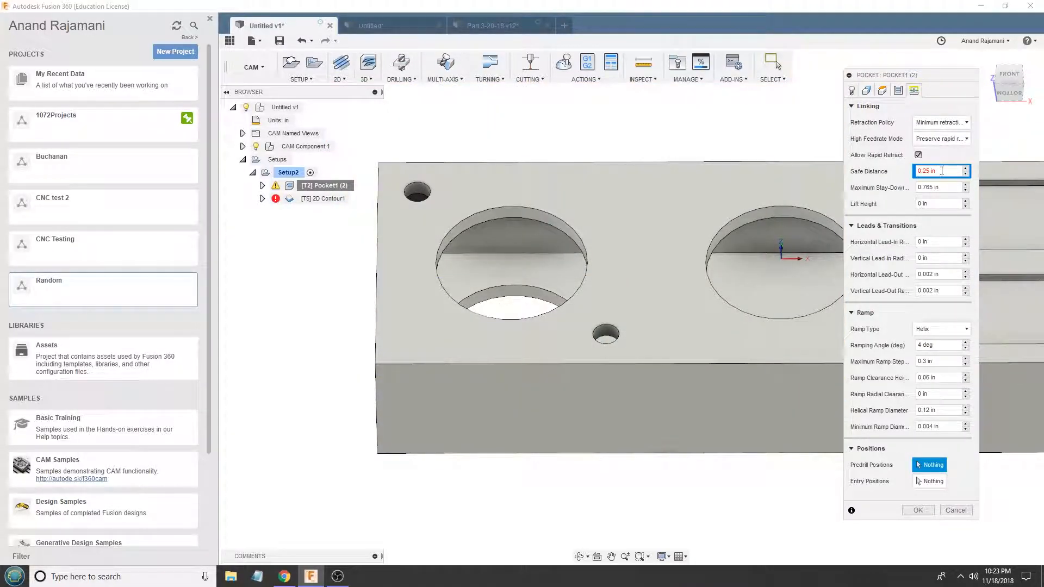
{"action": "scroll", "coordinate": [559, 256], "scroll_direction": "down", "scroll_amount": 3}
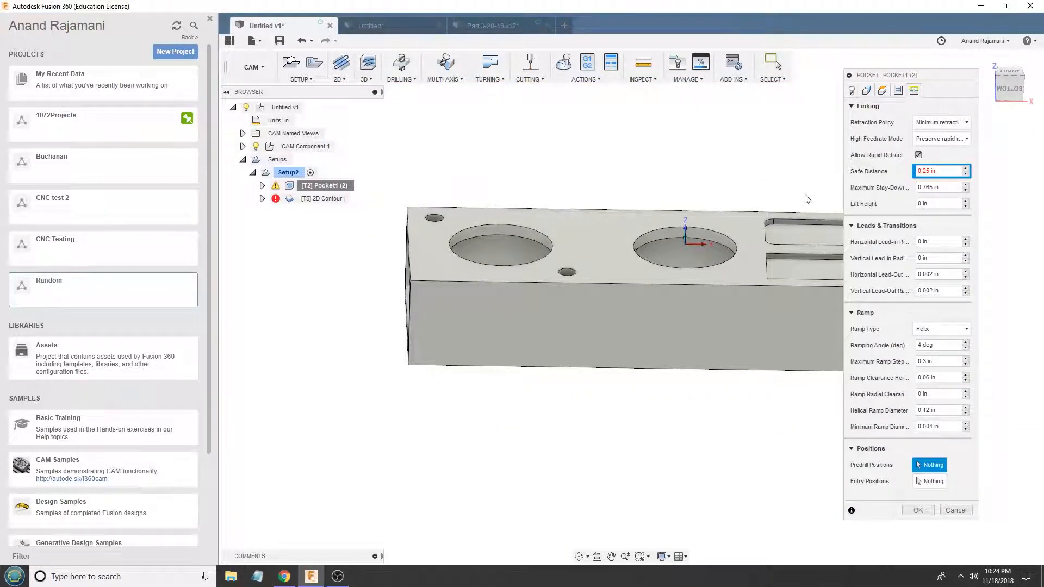
{"action": "left_click", "coordinate": [938, 170]}
{"action": "key", "text": "Return"}
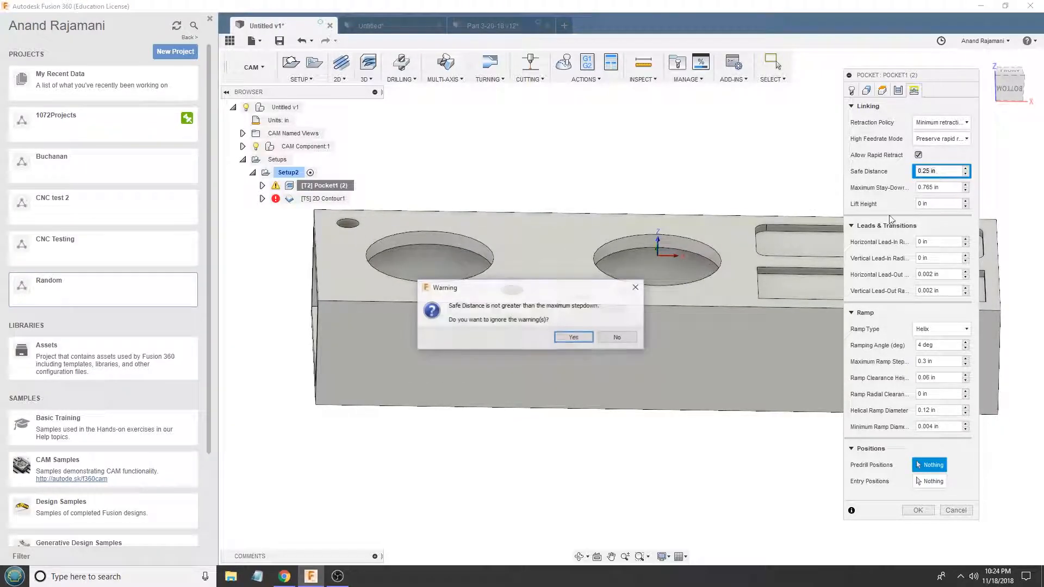
{"action": "left_click", "coordinate": [575, 338]}
{"action": "scroll", "coordinate": [563, 229], "scroll_direction": "up", "scroll_amount": 1}
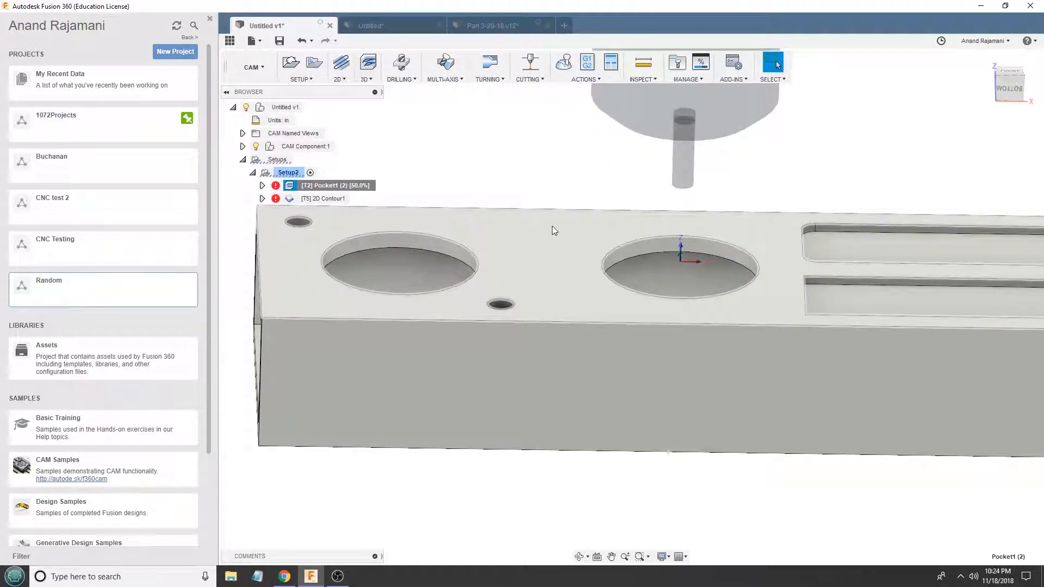
- Inspect the recalculated Pocket1 (2) toolpath on the tube and read its message log
{"action": "middle_click_drag", "start_coordinate": [552, 226], "coordinate": [545, 192], "text": "shift"}
{"action": "scroll", "coordinate": [545, 216], "scroll_direction": "down", "scroll_amount": 2}
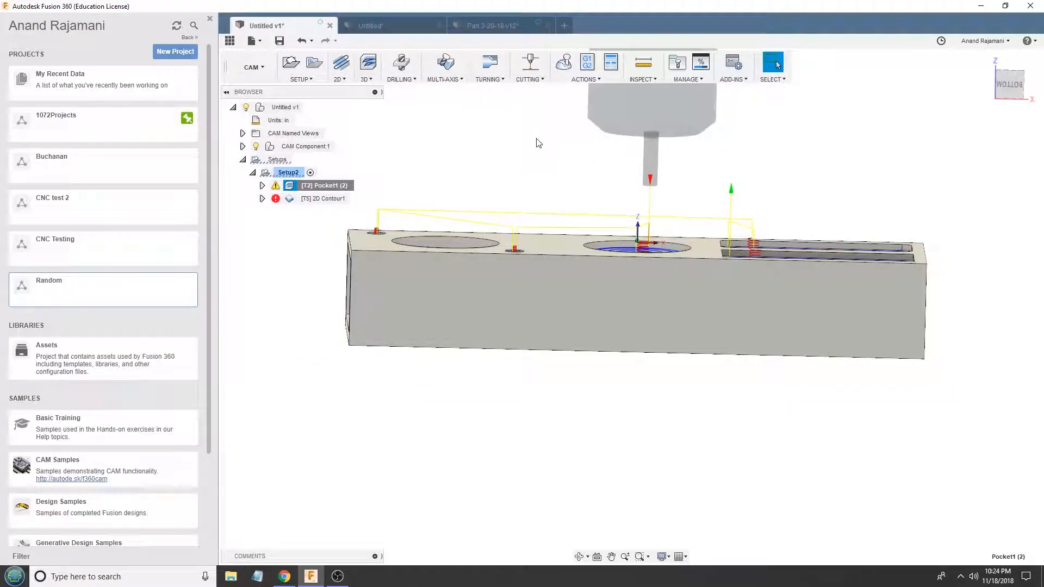
{"action": "middle_click_drag", "start_coordinate": [686, 142], "coordinate": [651, 166], "text": "shift"}
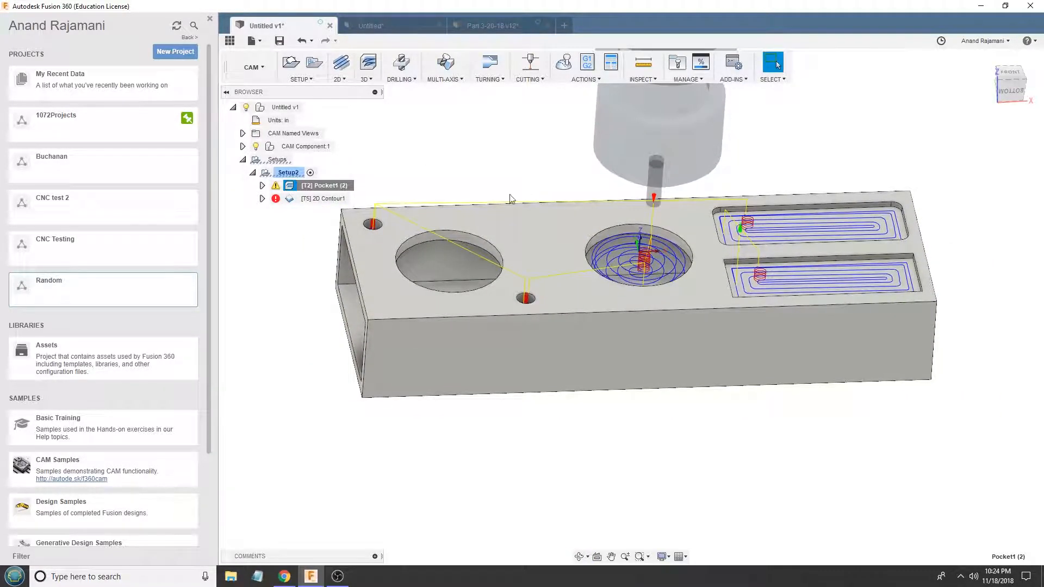
{"action": "scroll", "coordinate": [446, 224], "scroll_direction": "up", "scroll_amount": 3}
{"action": "left_click", "coordinate": [275, 186]}
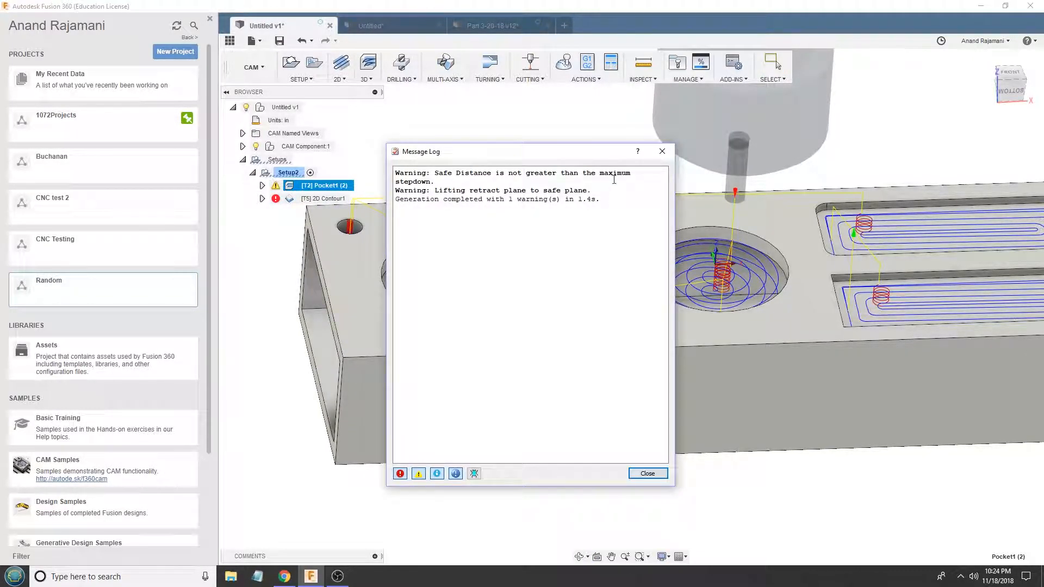
{"action": "left_click", "coordinate": [660, 151]}
{"action": "scroll", "coordinate": [417, 233], "scroll_direction": "up", "scroll_amount": 3}
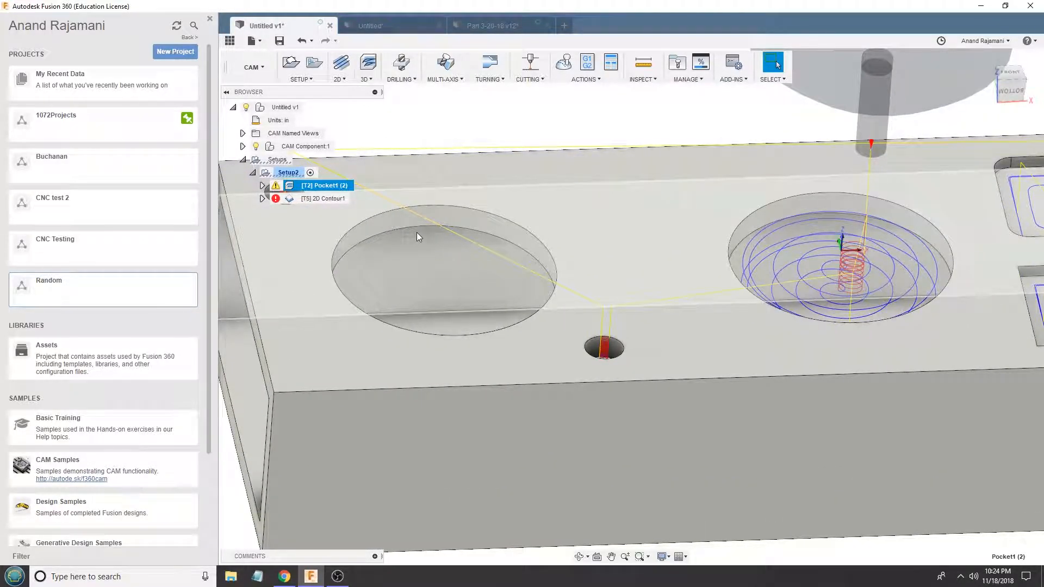
{"action": "right_click", "coordinate": [322, 186]}
{"action": "left_click", "coordinate": [329, 195]}
{"action": "scroll", "coordinate": [642, 226], "scroll_direction": "down", "scroll_amount": 2}
{"action": "scroll", "coordinate": [464, 235], "scroll_direction": "up", "scroll_amount": 3}
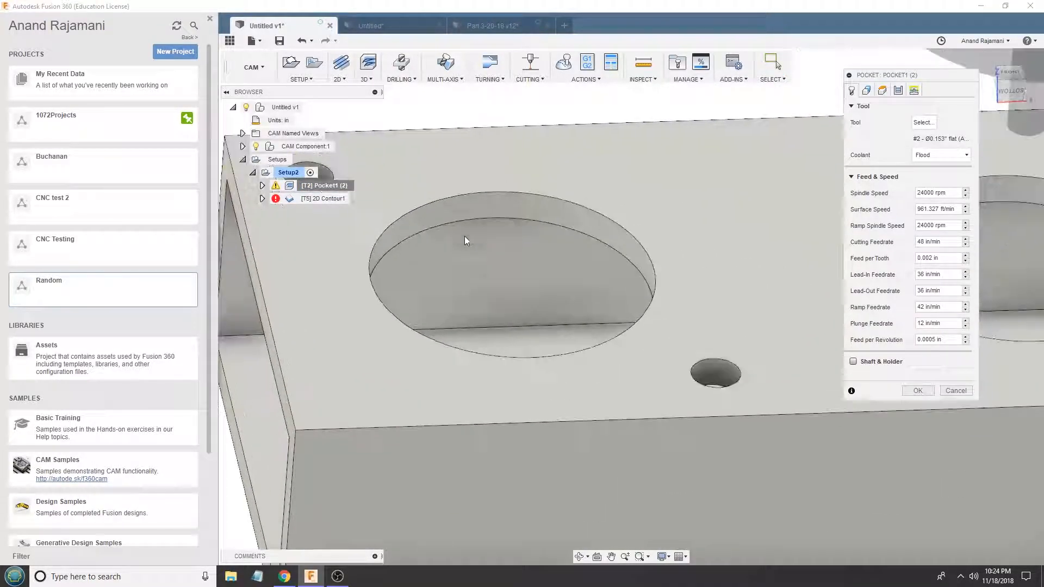
{"action": "left_click", "coordinate": [955, 390]}
{"action": "scroll", "coordinate": [703, 330], "scroll_direction": "down", "scroll_amount": 3}
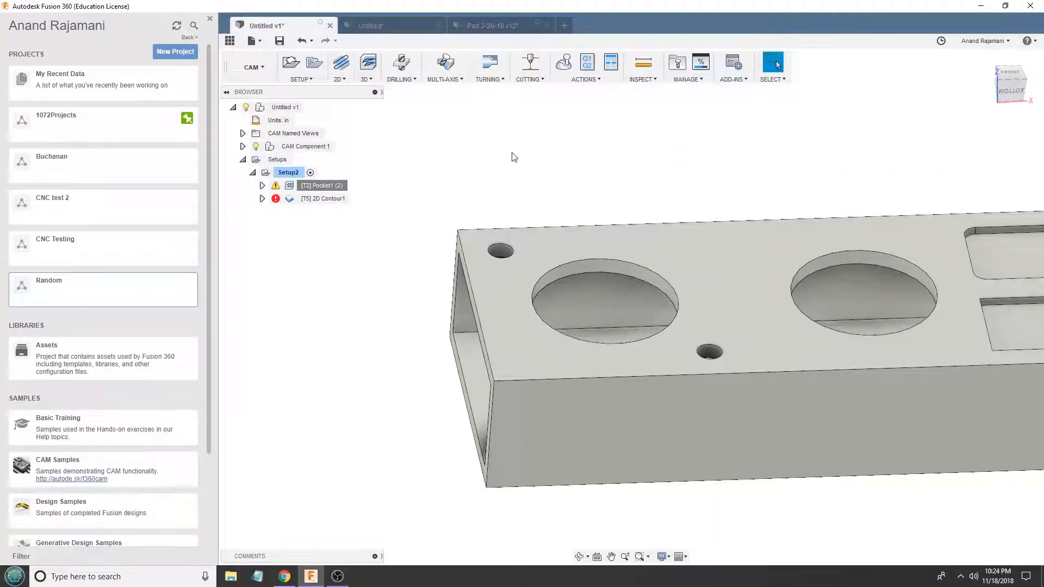
- Undo the deletion of Contour1, then open Pocket1 (2) for editing and apply it with the #2 Ø0.153" flat tool
{"action": "key", "text": "ctrl+z"}
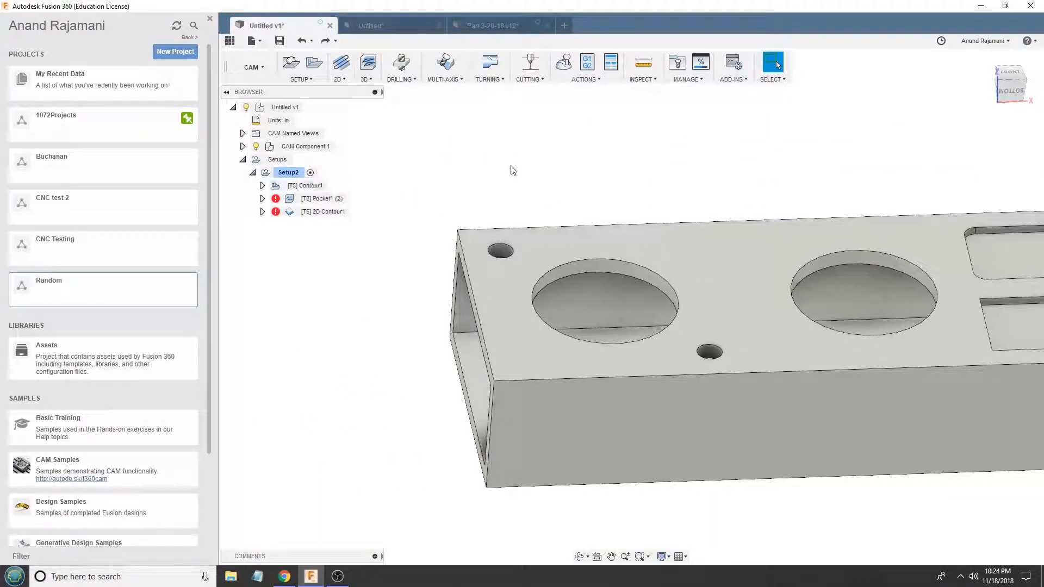
{"action": "right_click", "coordinate": [309, 197]}
{"action": "left_click", "coordinate": [322, 202]}
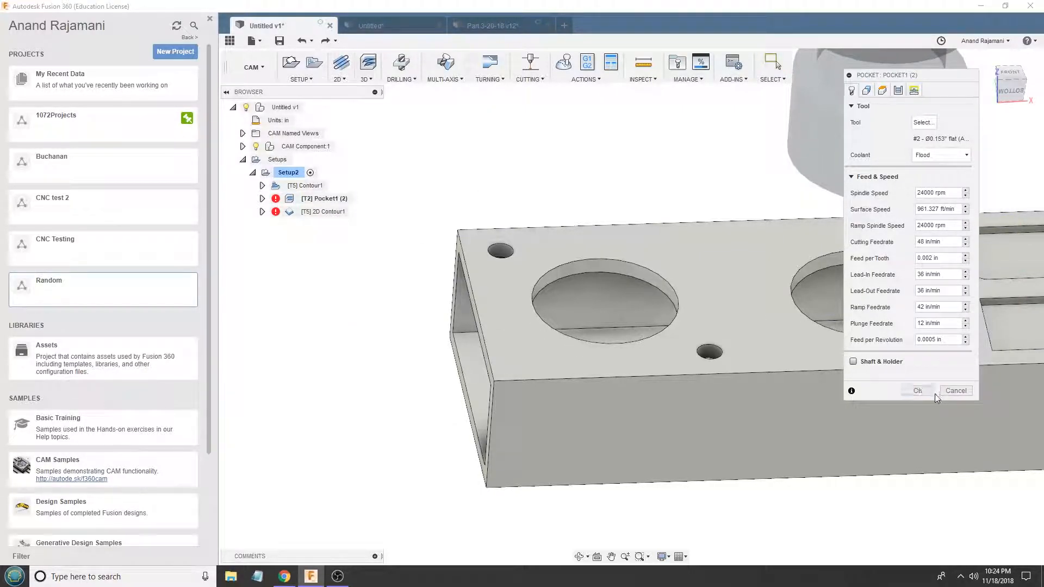
{"action": "left_click", "coordinate": [918, 390]}
{"action": "left_click", "coordinate": [575, 336]}
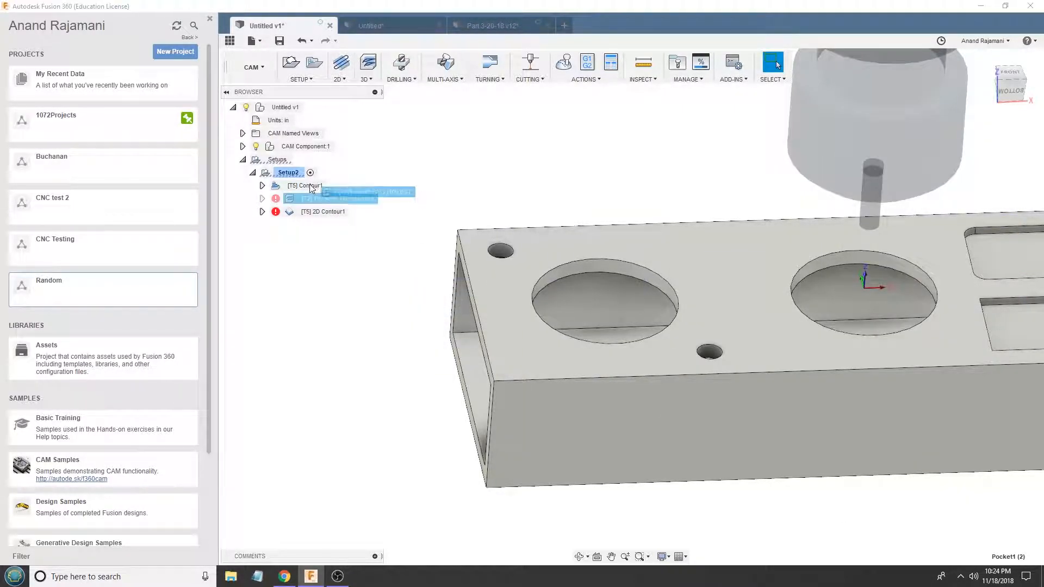
- Order Pocket1 (2) ahead of Contour1 and enable rest machining from previous operations in Contour1's geometry settings
{"action": "double_click", "coordinate": [306, 198]}
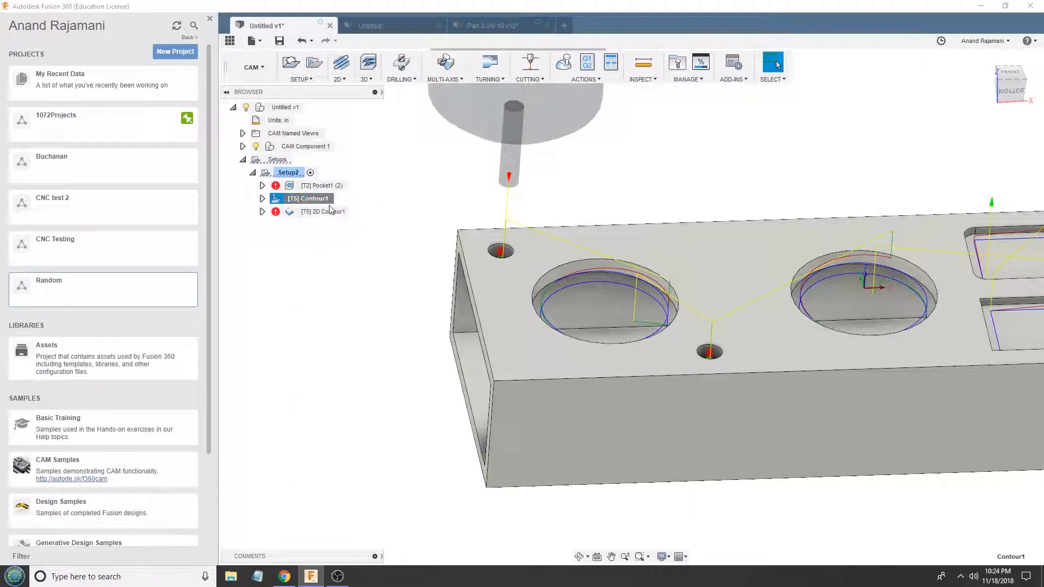
{"action": "left_click", "coordinate": [853, 231]}
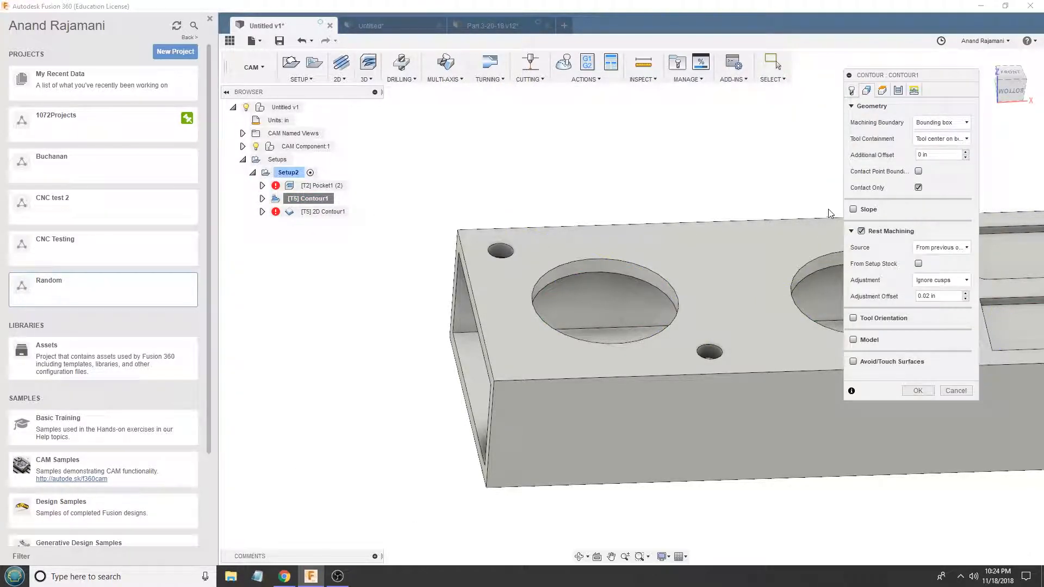
{"action": "left_click", "coordinate": [917, 389]}
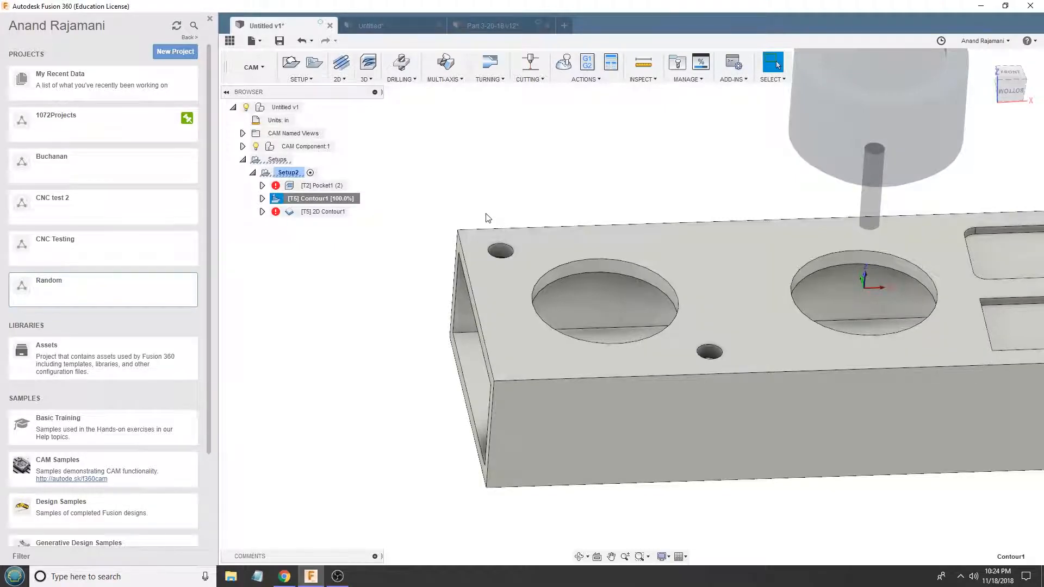
- Regenerate the Pocket1 (2) and Contour1 toolpaths in their new order
{"action": "left_click", "coordinate": [315, 185]}
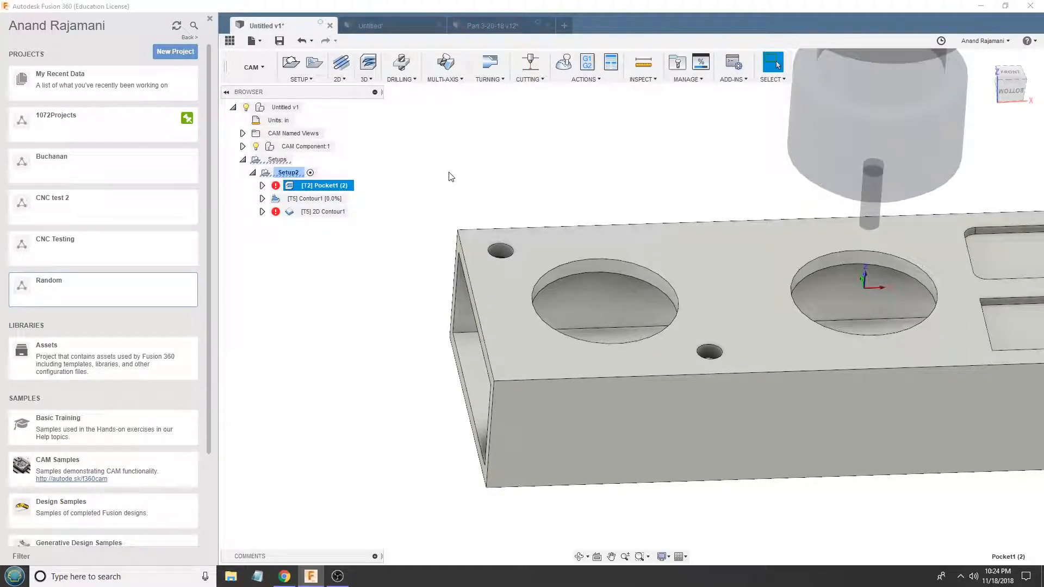
{"action": "left_click", "coordinate": [317, 202]}
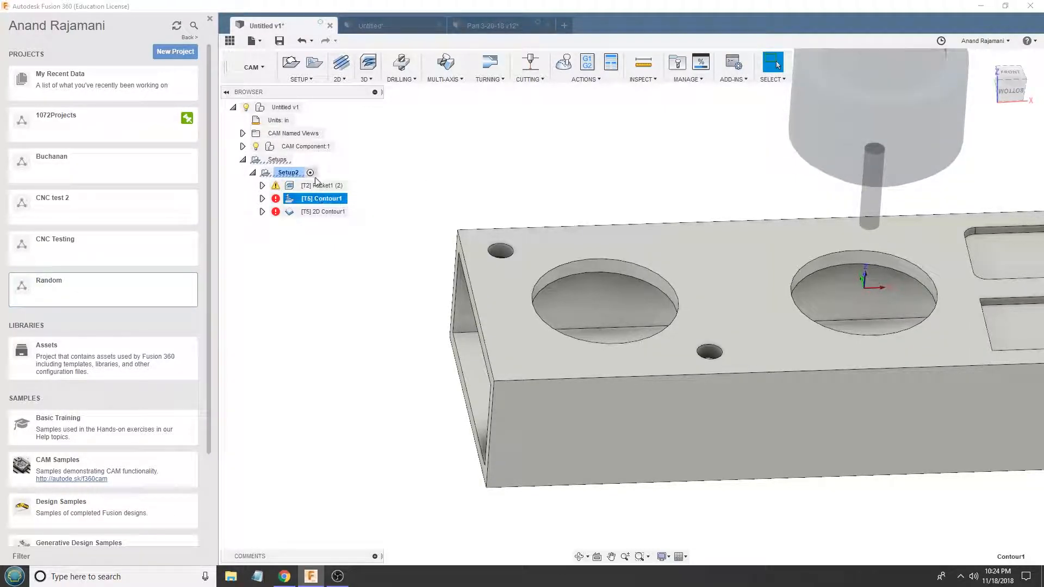
{"action": "left_click", "coordinate": [310, 186]}
{"action": "scroll", "coordinate": [478, 213], "scroll_direction": "down", "scroll_amount": 2}
{"action": "scroll", "coordinate": [637, 257], "scroll_direction": "up", "scroll_amount": 3}
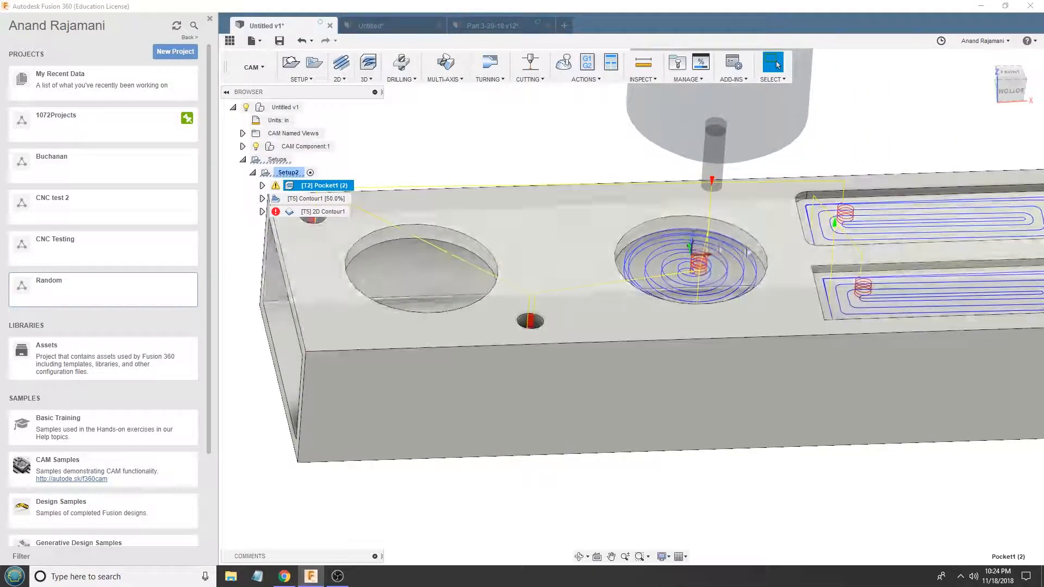
- Compare the Contour1 and Pocket1 (2) toolpaths to see which holes and pockets each one machines
{"action": "left_click", "coordinate": [305, 199]}
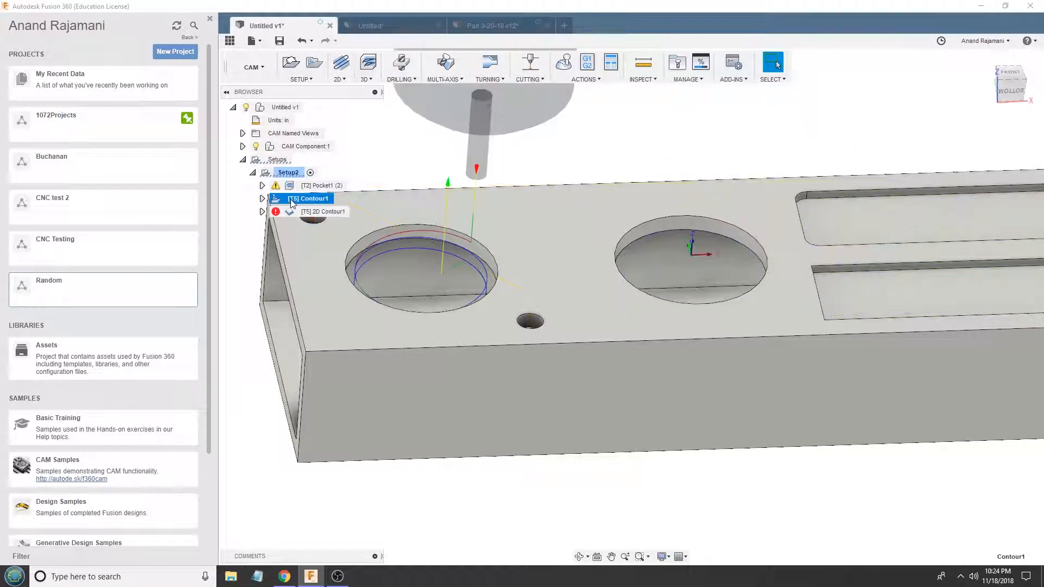
{"action": "left_click", "coordinate": [314, 185]}
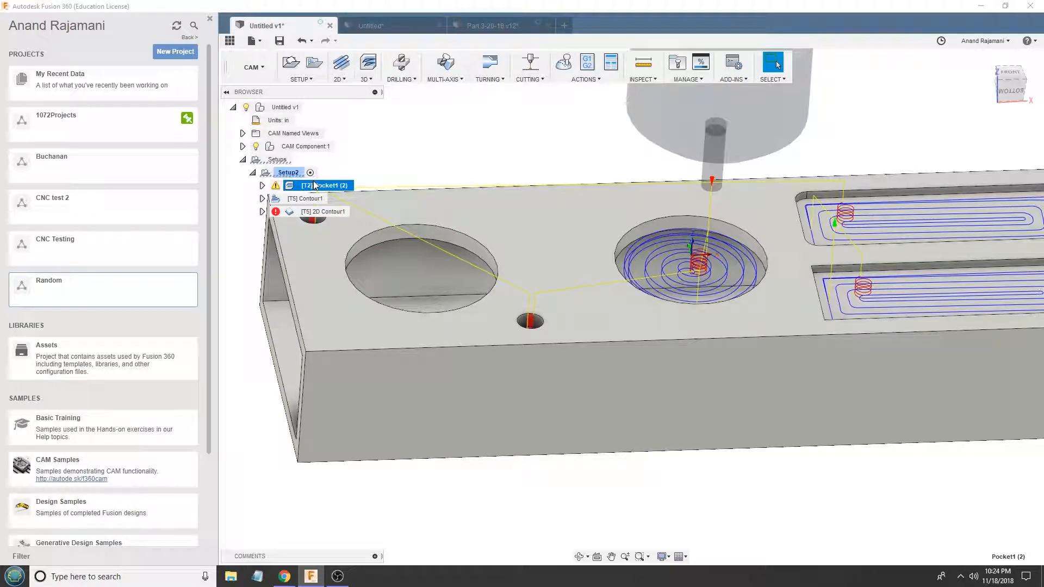
{"action": "left_click", "coordinate": [309, 199]}
{"action": "left_click", "coordinate": [313, 186]}
{"action": "left_click", "coordinate": [310, 202]}
{"action": "left_click", "coordinate": [326, 188]}
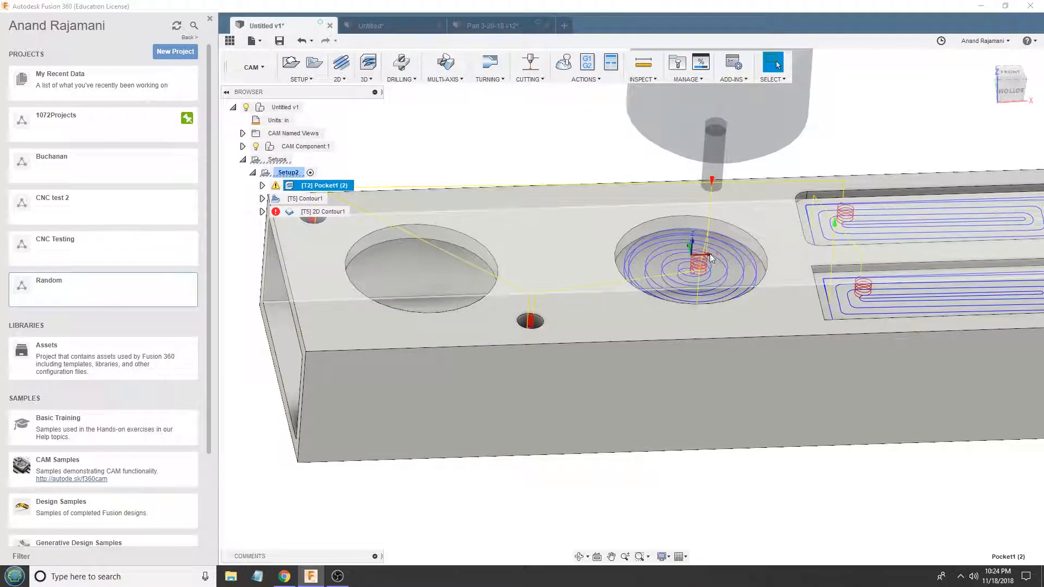
- Examine the Pocket1 (2) toolpath around the blind pockets and read its warnings in the message log
{"action": "scroll", "coordinate": [700, 257], "scroll_direction": "down", "scroll_amount": 3}
{"action": "scroll", "coordinate": [918, 270], "scroll_direction": "up", "scroll_amount": 3}
{"action": "middle_click_drag", "start_coordinate": [629, 227], "coordinate": [590, 289], "text": "shift"}
{"action": "middle_click_drag", "start_coordinate": [472, 246], "coordinate": [505, 255], "text": "shift"}
{"action": "scroll", "coordinate": [502, 255], "scroll_direction": "down", "scroll_amount": 1}
{"action": "left_click", "coordinate": [276, 186]}
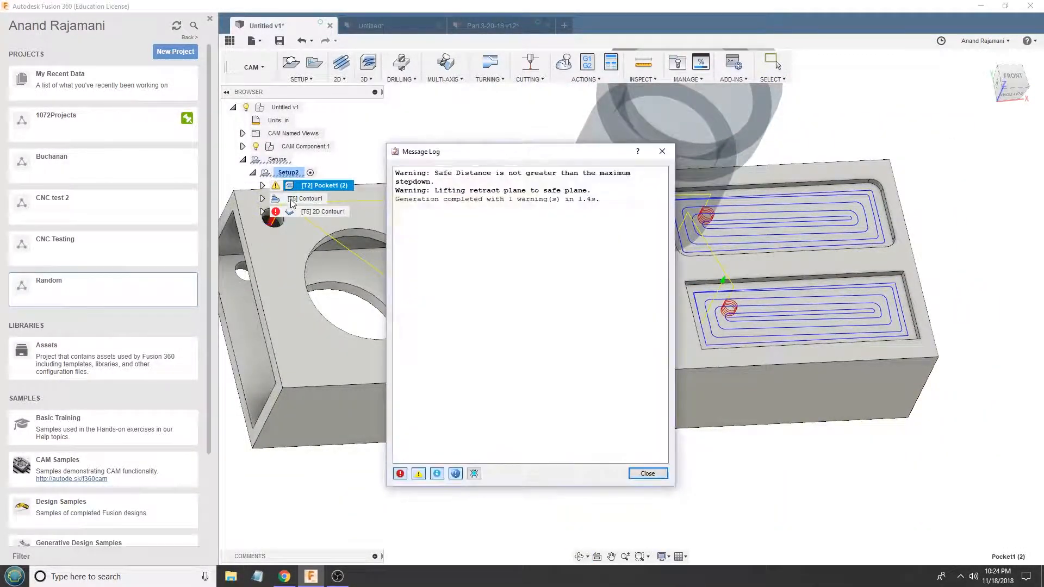
{"action": "left_click", "coordinate": [647, 473]}
- Examine the through holes up close under the Contour1 and Pocket1 (2) toolpaths
{"action": "left_click", "coordinate": [307, 198]}
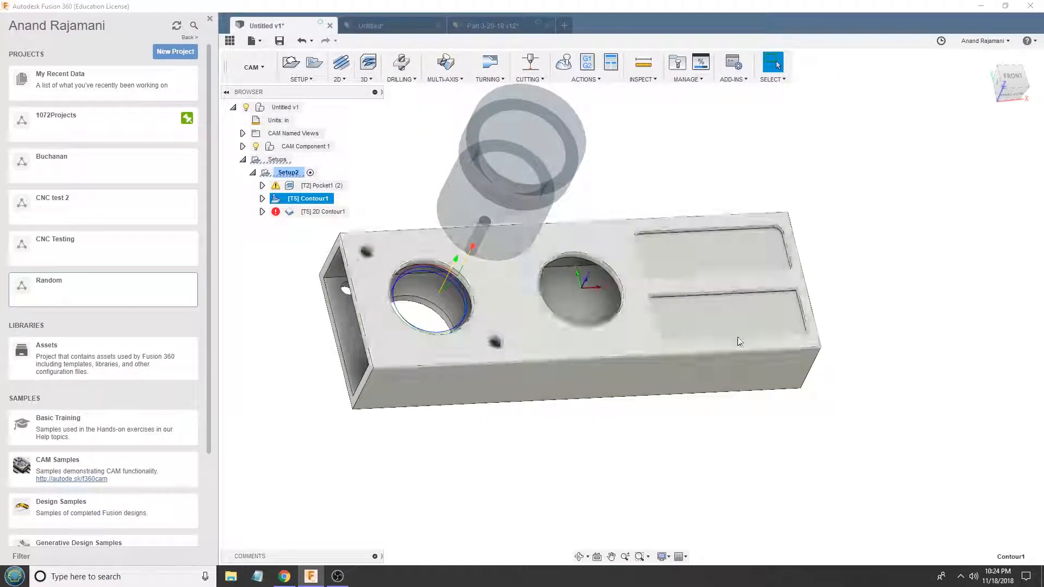
{"action": "scroll", "coordinate": [405, 247], "scroll_direction": "up", "scroll_amount": 3}
{"action": "left_click", "coordinate": [315, 186]}
{"action": "scroll", "coordinate": [359, 261], "scroll_direction": "up", "scroll_amount": 5}
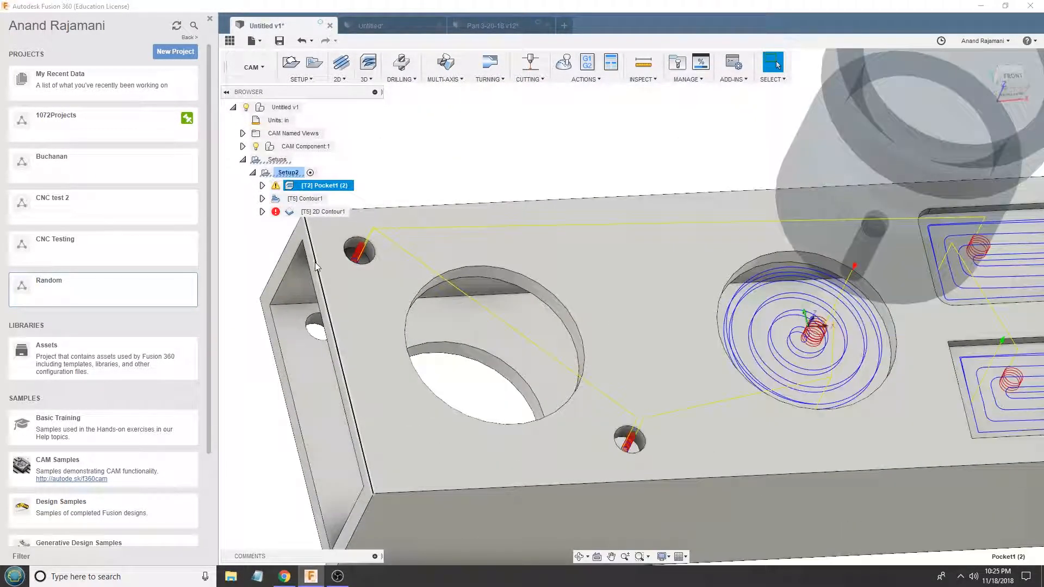
{"action": "scroll", "coordinate": [378, 238], "scroll_direction": "up", "scroll_amount": 2}
{"action": "middle_click_drag", "start_coordinate": [379, 238], "coordinate": [363, 234], "text": "shift"}
{"action": "left_click", "coordinate": [305, 199]}
{"action": "scroll", "coordinate": [332, 259], "scroll_direction": "down", "scroll_amount": 2}
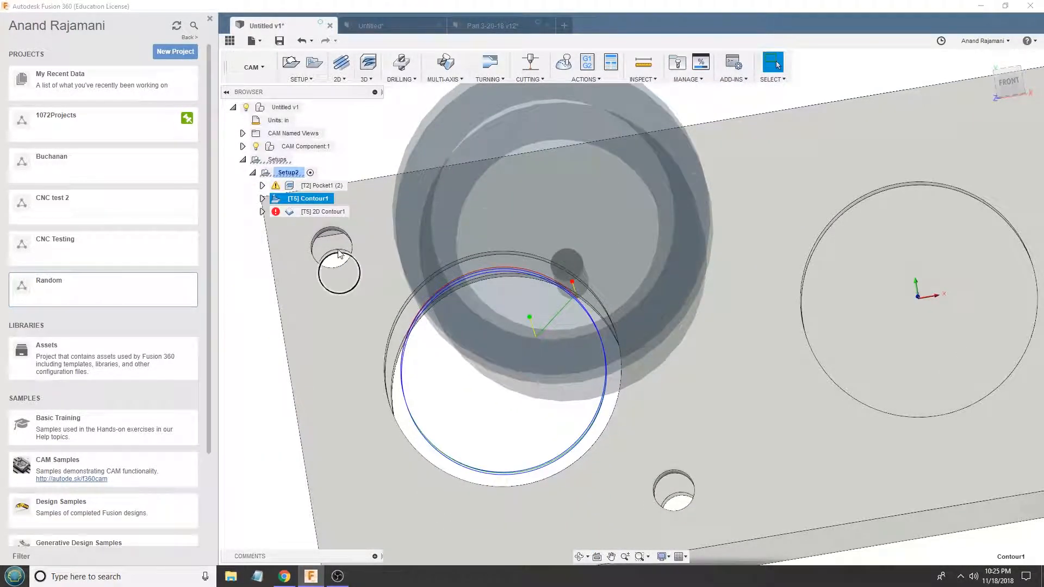
- Edit 2D Contour1 to use the top edge at the tube's pocketed end as its contour, and apply it
{"action": "left_click", "coordinate": [325, 212]}
{"action": "scroll", "coordinate": [377, 259], "scroll_direction": "down", "scroll_amount": 1}
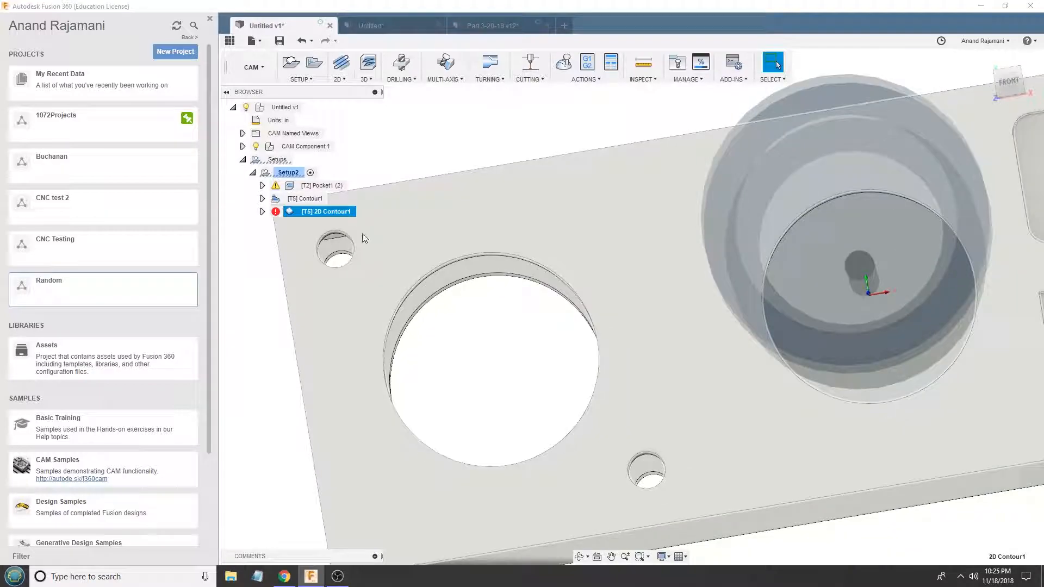
{"action": "middle_click_drag", "start_coordinate": [499, 279], "coordinate": [499, 237], "text": "shift"}
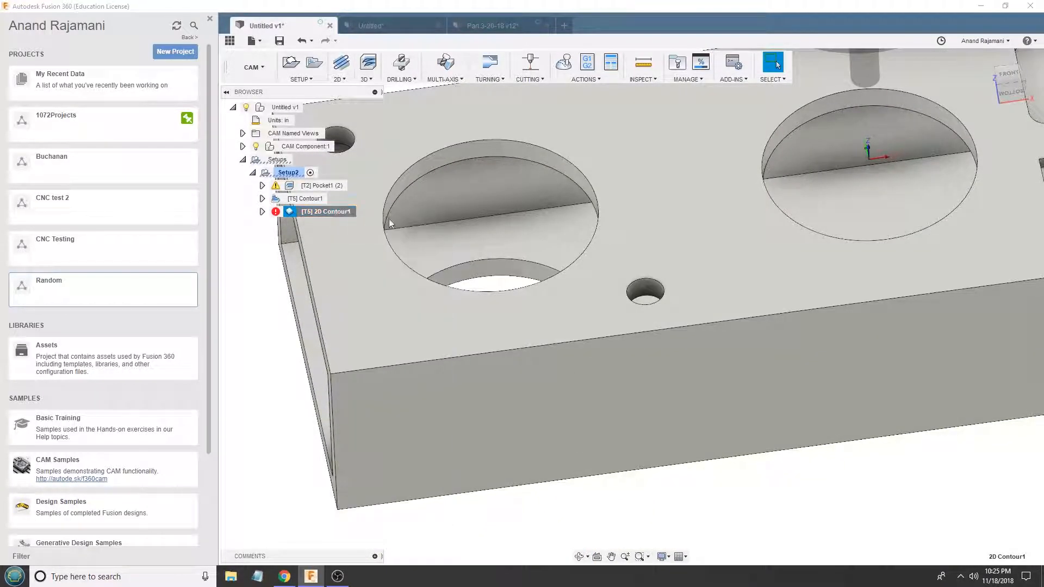
{"action": "scroll", "coordinate": [415, 308], "scroll_direction": "down", "scroll_amount": 6}
{"action": "scroll", "coordinate": [738, 232], "scroll_direction": "up", "scroll_amount": 2}
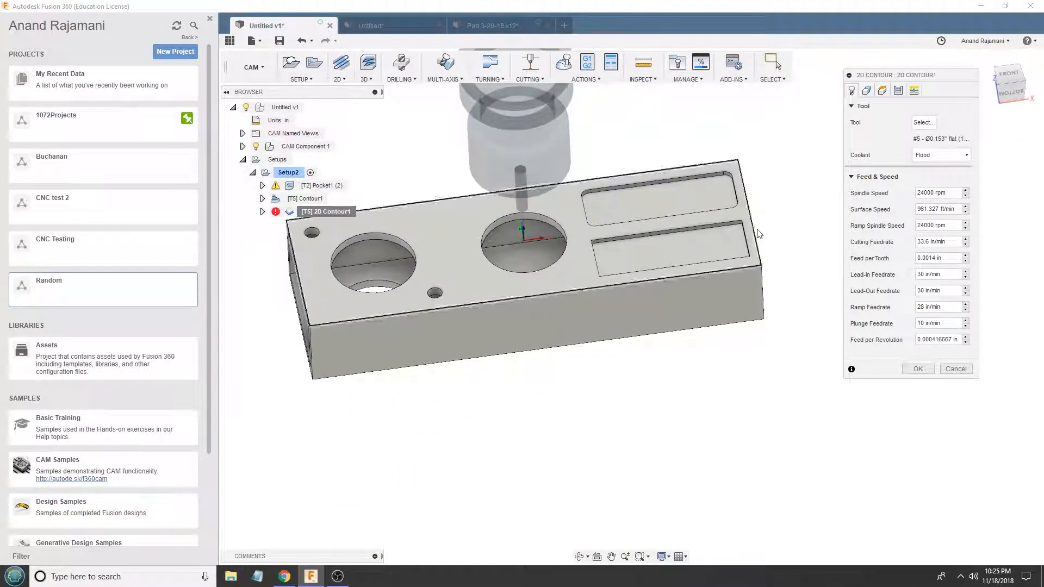
{"action": "scroll", "coordinate": [354, 284], "scroll_direction": "up", "scroll_amount": 2}
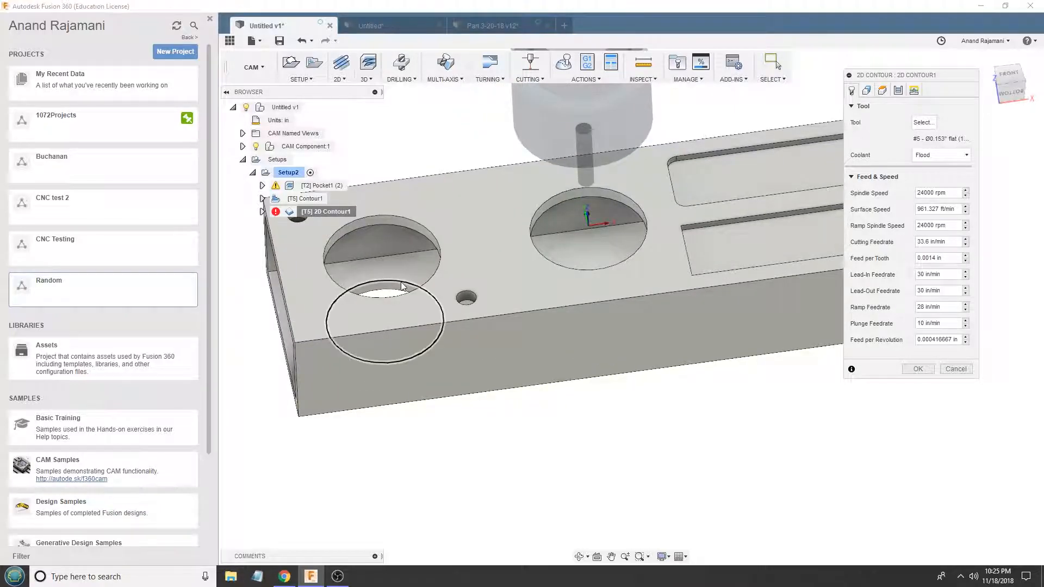
{"action": "scroll", "coordinate": [402, 283], "scroll_direction": "down", "scroll_amount": 4}
{"action": "scroll", "coordinate": [655, 248], "scroll_direction": "up", "scroll_amount": 5}
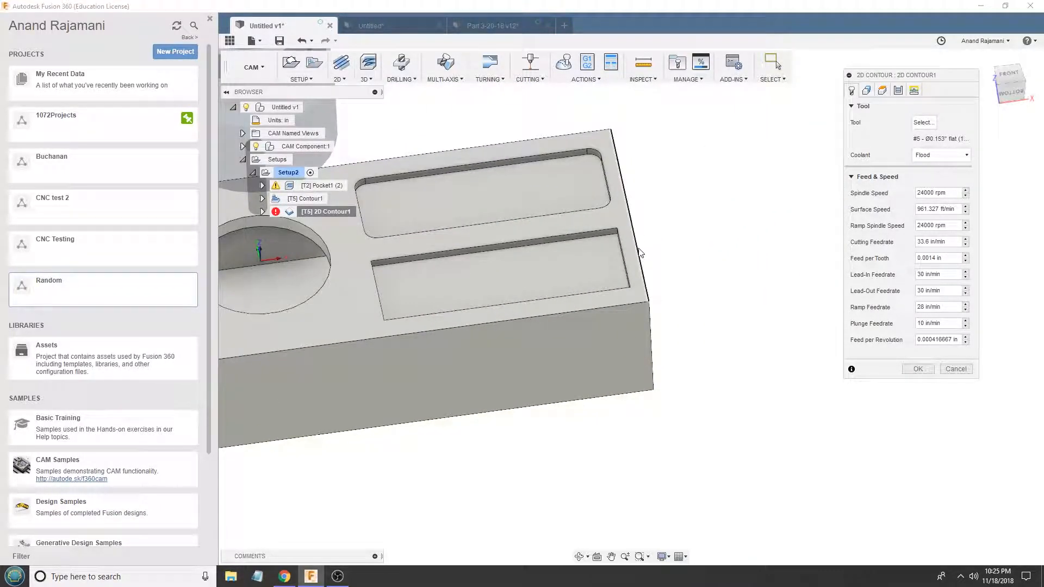
{"action": "left_click", "coordinate": [640, 252]}
{"action": "left_click", "coordinate": [918, 293]}
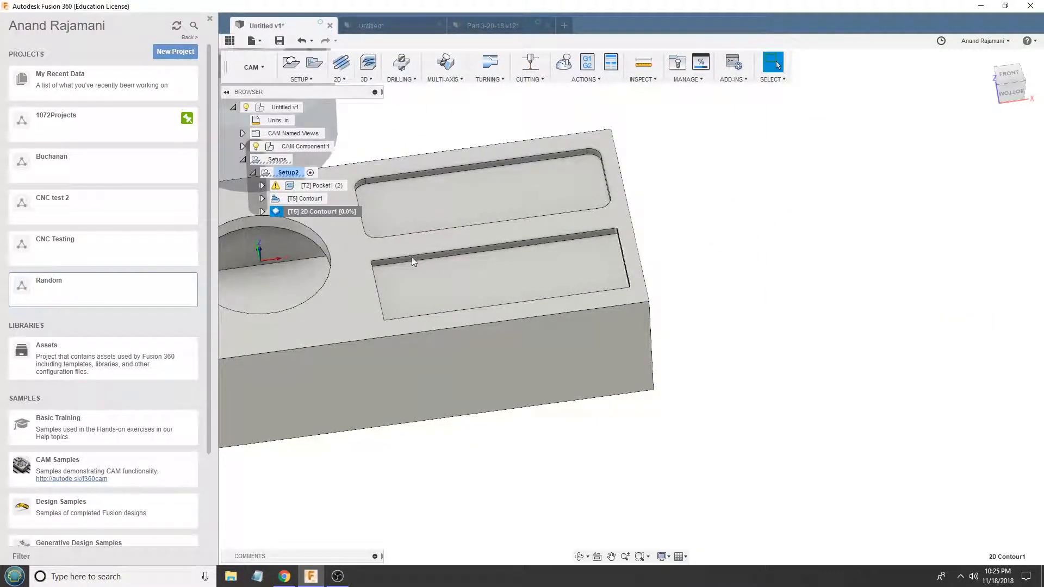
- Inspect the 2D Contour1 toolpath at the tube's open end, play its simulation, and close the simulation
{"action": "mouse_move", "coordinate": [517, 253]}
{"action": "middle_mouse_down", "text": "shift"}
{"action": "mouse_move", "coordinate": [588, 228]}
{"action": "mouse_move", "coordinate": [512, 237]}
{"action": "middle_mouse_up", "text": "shift"}
{"action": "left_click", "coordinate": [308, 199]}
{"action": "left_click", "coordinate": [313, 212]}
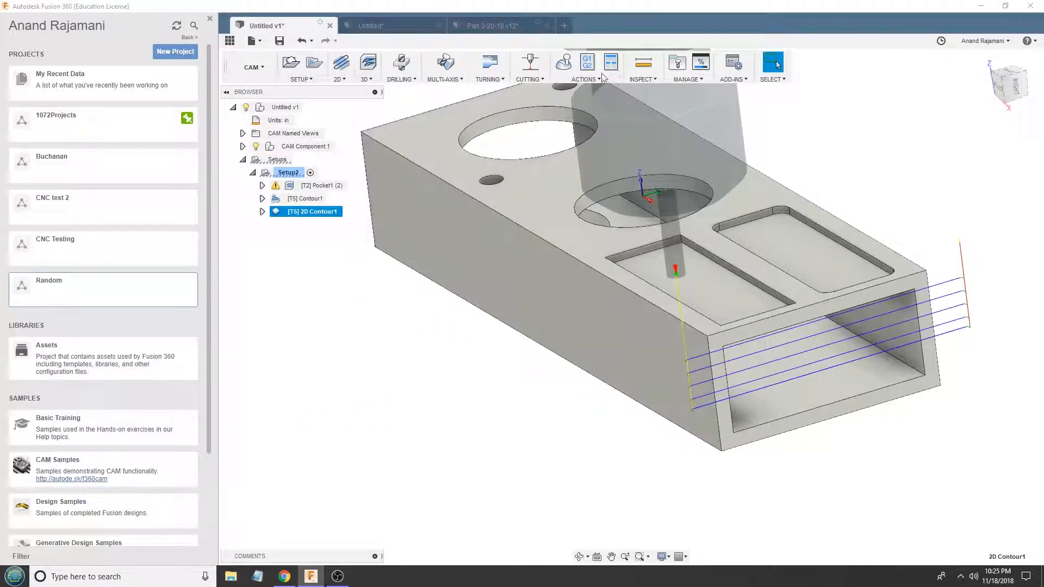
{"action": "left_click", "coordinate": [575, 67]}
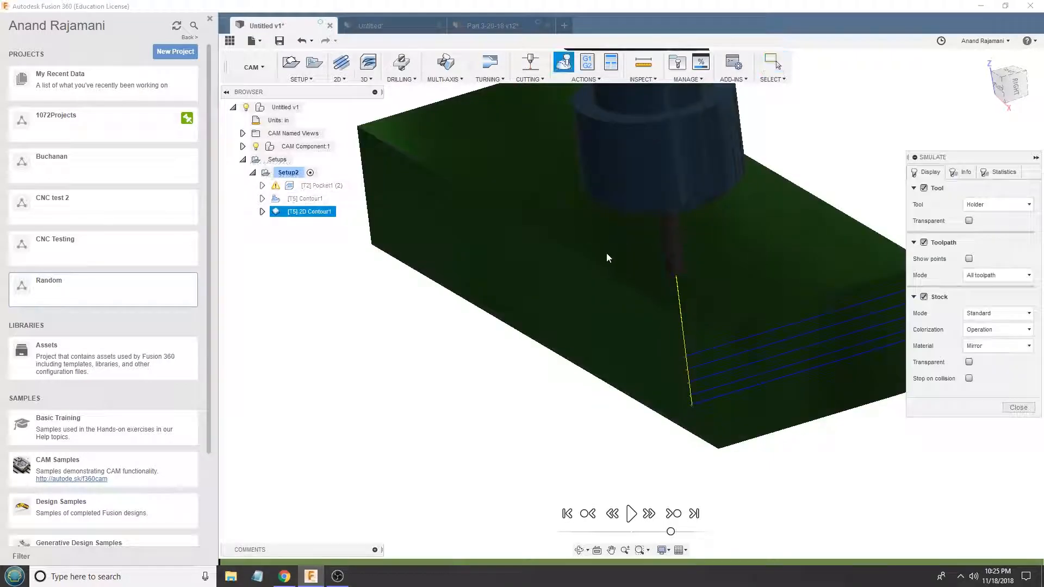
{"action": "left_click", "coordinate": [631, 513]}
{"action": "scroll", "coordinate": [598, 397], "scroll_direction": "down", "scroll_amount": 3}
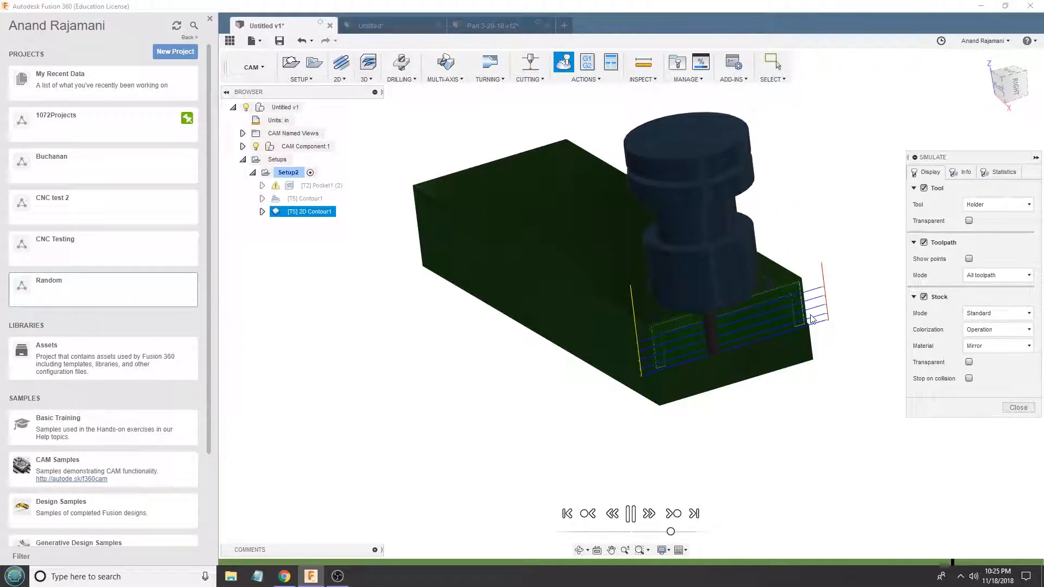
{"action": "scroll", "coordinate": [531, 367], "scroll_direction": "down", "scroll_amount": 2}
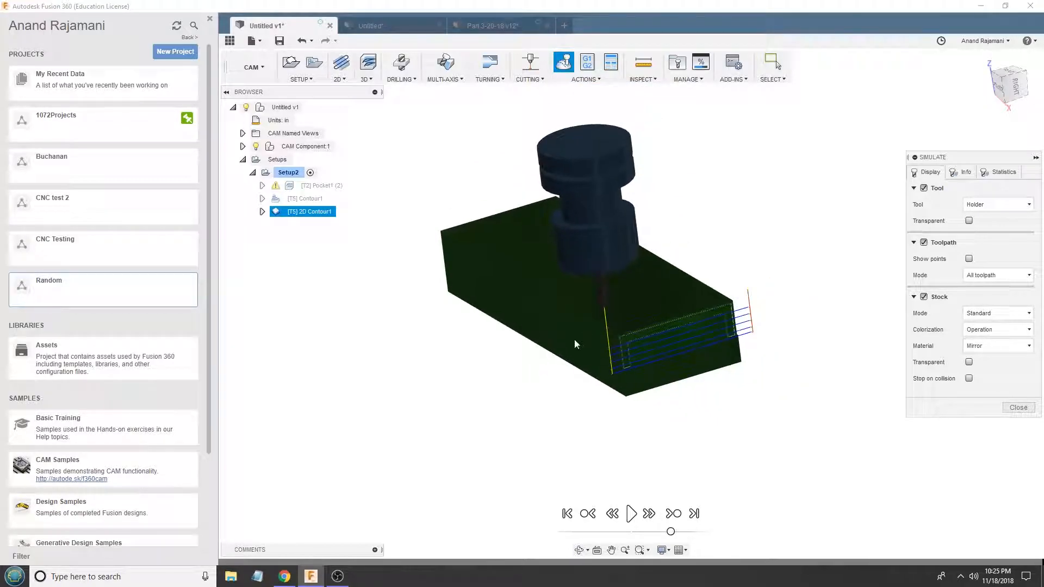
{"action": "left_click", "coordinate": [1017, 407]}
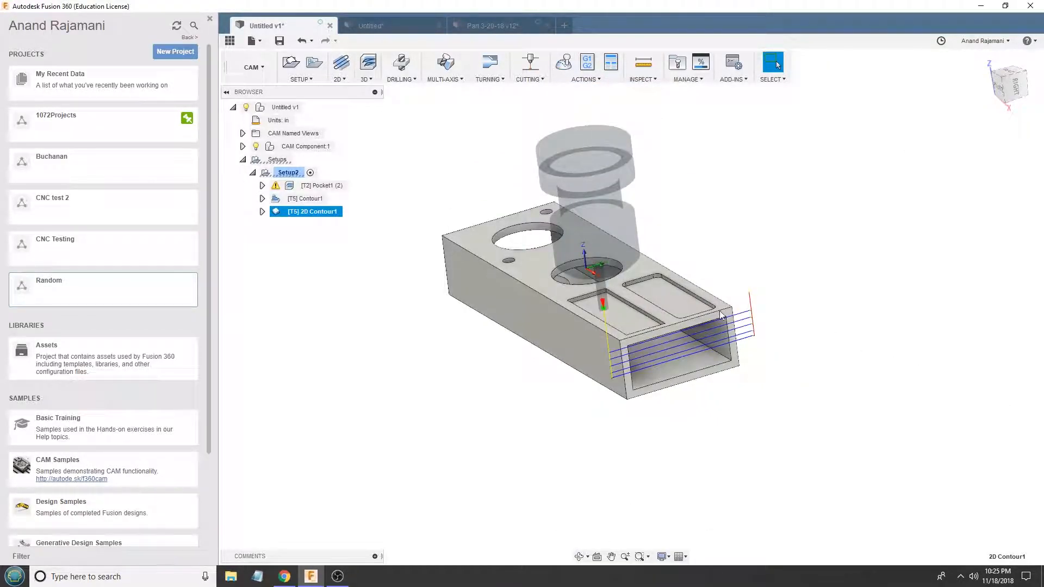
- Review the Pocket1 (2) and Contour1 toolpaths once more on the whole tube
{"action": "middle_click_drag", "start_coordinate": [700, 294], "coordinate": [758, 302], "text": "shift"}
{"action": "middle_click_drag", "start_coordinate": [501, 246], "coordinate": [517, 207], "text": "shift"}
{"action": "left_click", "coordinate": [300, 185]}
{"action": "left_click", "coordinate": [303, 199]}
{"action": "mouse_move", "coordinate": [364, 189]}
{"action": "middle_mouse_down", "text": "shift"}
{"action": "mouse_move", "coordinate": [472, 178]}
{"action": "mouse_move", "coordinate": [382, 196]}
{"action": "middle_mouse_up", "text": "shift"}
- Store the Pocket1 (2), Contour1 and 2D Contour1 operations together as template 3d_2x1_test, overwriting the existing template of that name
{"action": "left_click", "coordinate": [313, 189]}
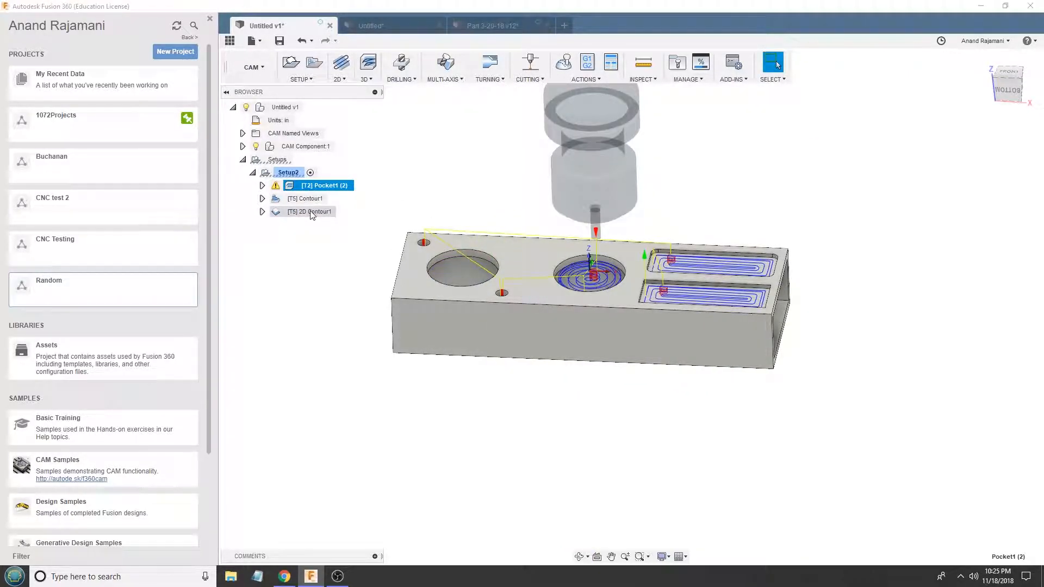
{"action": "left_click", "coordinate": [312, 212], "text": "shift"}
{"action": "right_click", "coordinate": [315, 212]}
{"action": "left_click", "coordinate": [348, 414]}
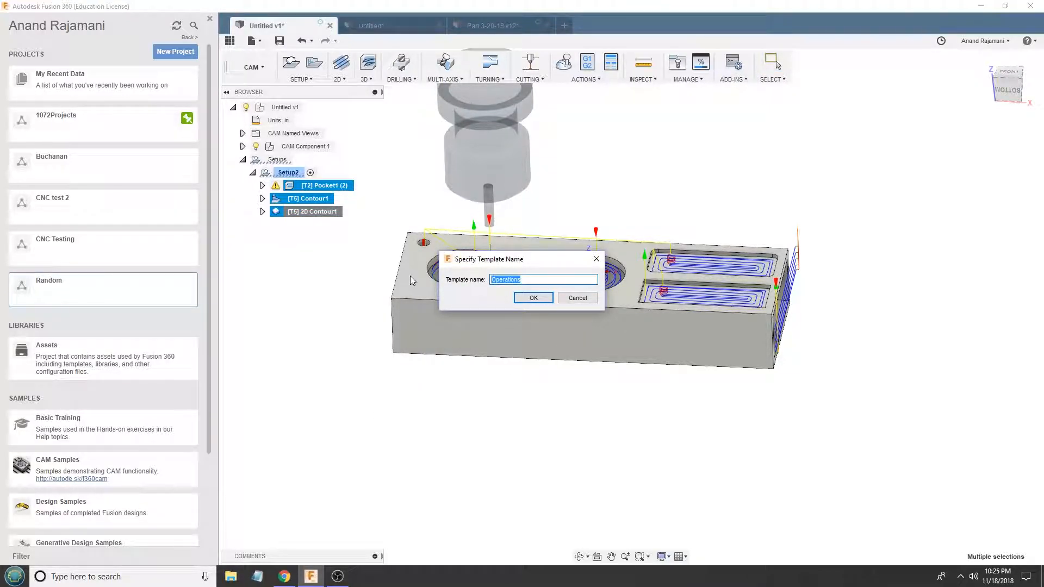
{"action": "type", "text": "3d_2x1_test"}
{"action": "key", "text": "Return"}
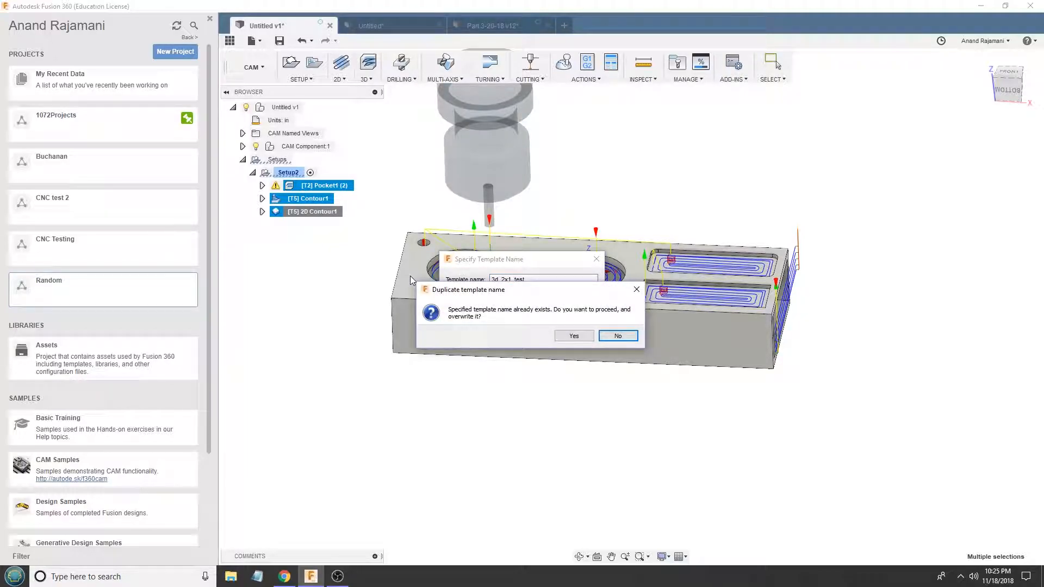
{"action": "left_click", "coordinate": [573, 336]}
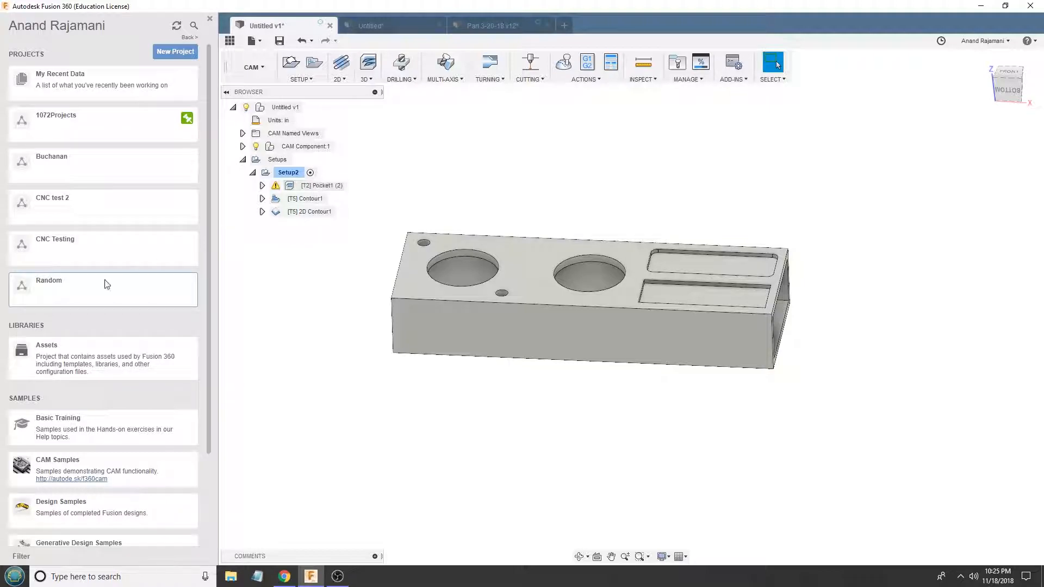
- Open the M15-1 hex nuts design from the Random project and collapse its three existing setups
{"action": "left_click", "coordinate": [104, 287]}
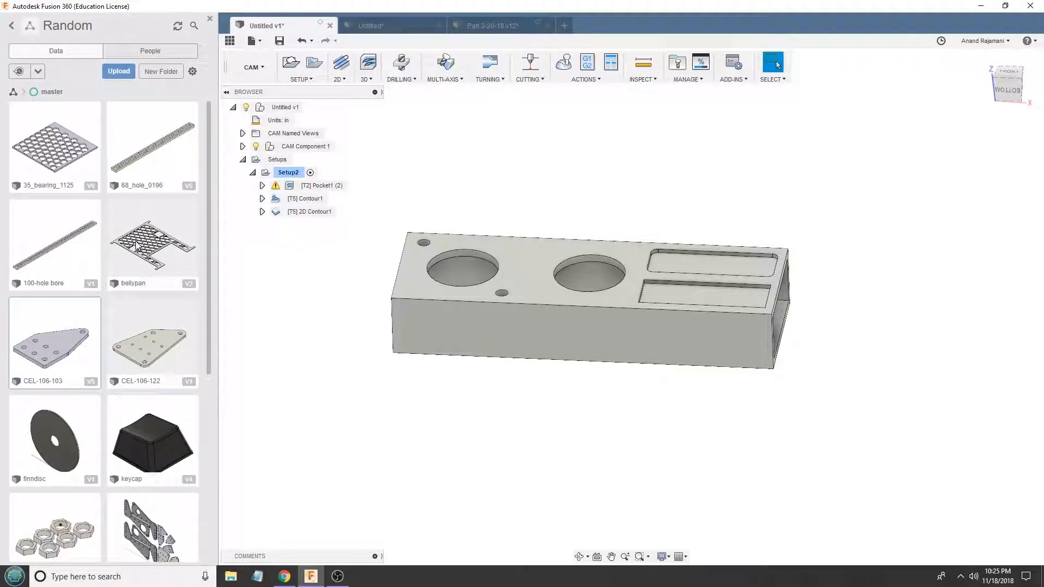
{"action": "scroll", "coordinate": [174, 391], "scroll_direction": "down", "scroll_amount": 3}
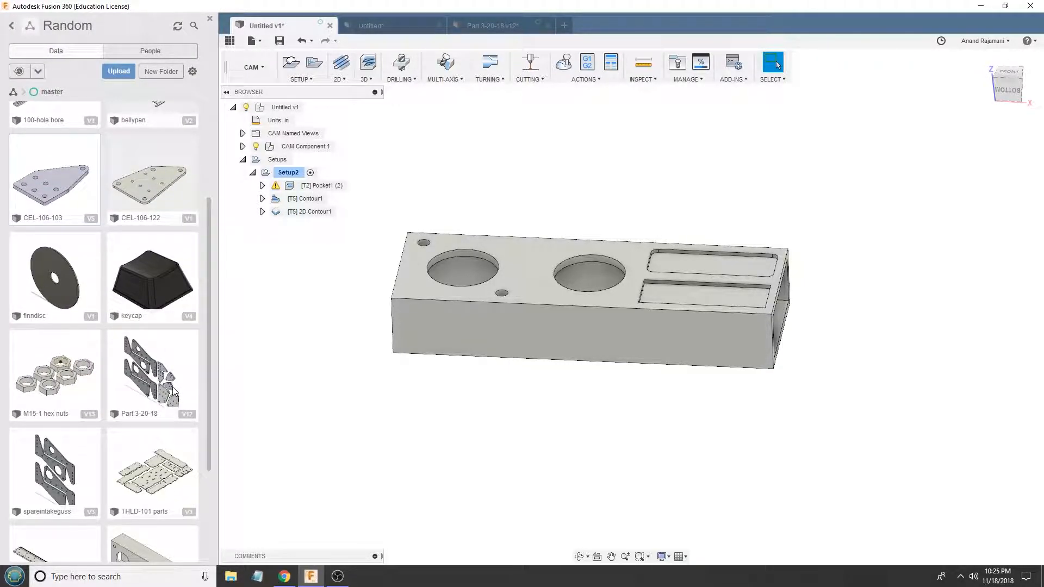
{"action": "scroll", "coordinate": [174, 391], "scroll_direction": "down", "scroll_amount": 3}
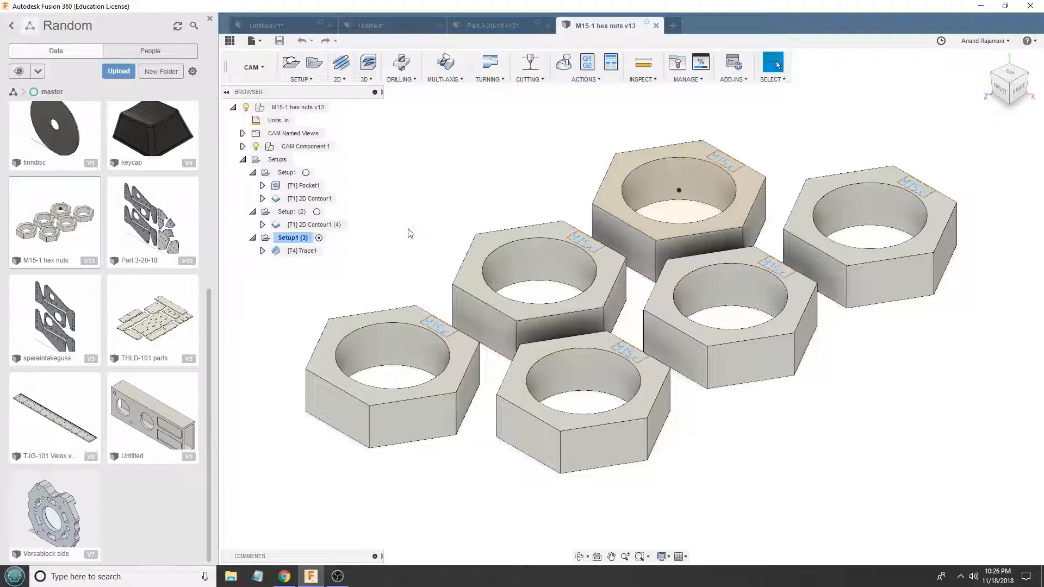
{"action": "left_click", "coordinate": [288, 251]}
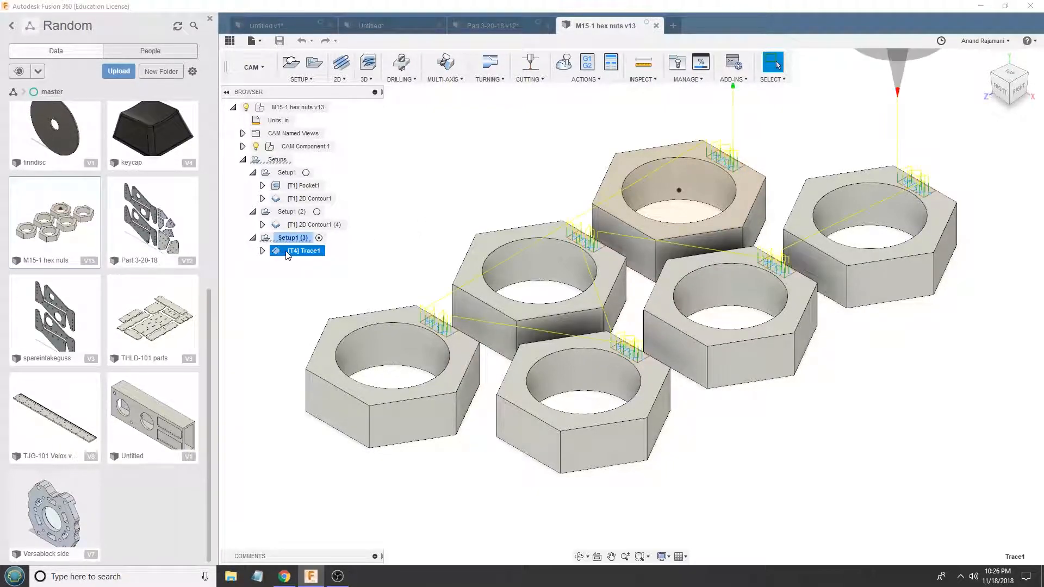
{"action": "left_click", "coordinate": [284, 240]}
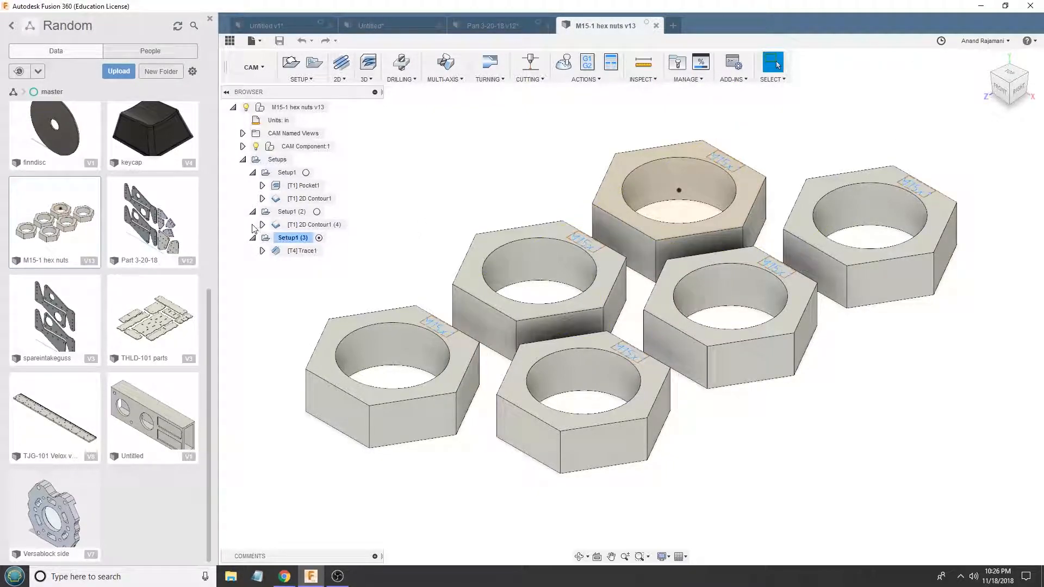
{"action": "left_click", "coordinate": [253, 211]}
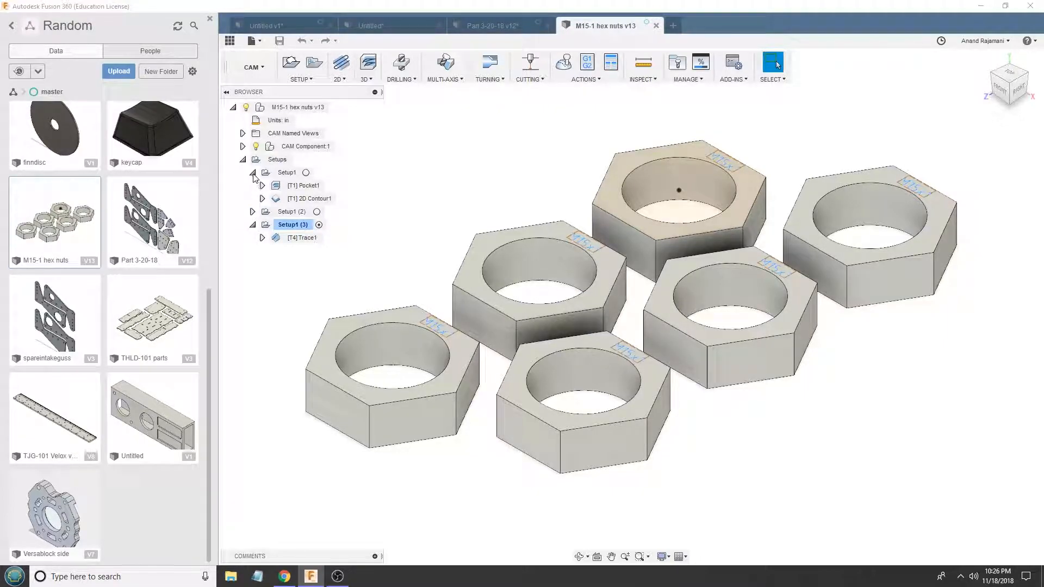
{"action": "left_click", "coordinate": [253, 172]}
{"action": "left_click", "coordinate": [253, 198]}
{"action": "left_click", "coordinate": [277, 159]}
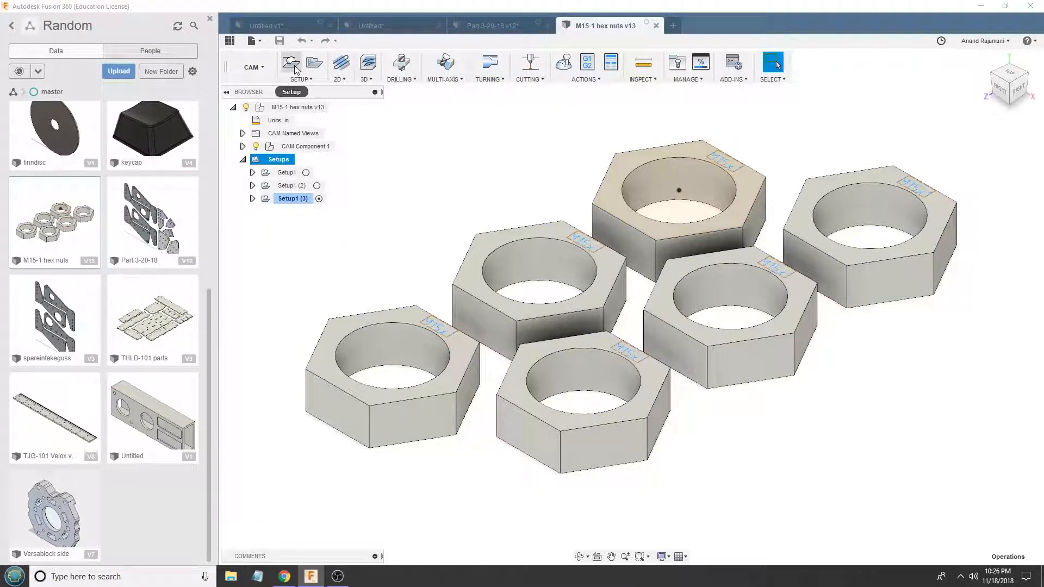
- Start a new milling setup for the hex nuts, oriented by a selected Z axis/plane and X axis using the origin's work planes
{"action": "left_click", "coordinate": [296, 64]}
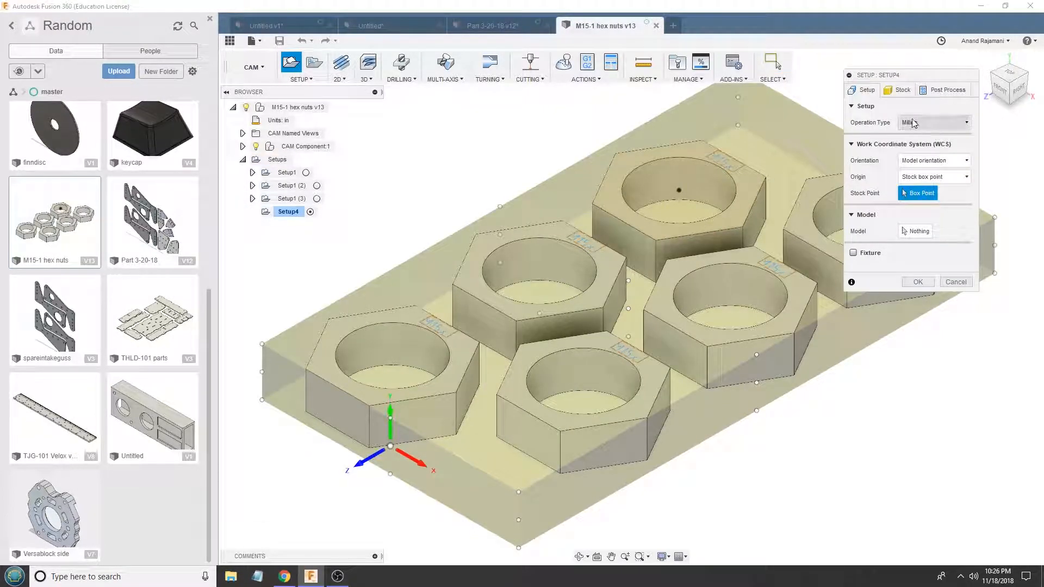
{"action": "left_click", "coordinate": [898, 89]}
{"action": "left_click", "coordinate": [936, 122]}
{"action": "left_click", "coordinate": [929, 148]}
{"action": "left_click", "coordinate": [925, 141]}
{"action": "left_click", "coordinate": [925, 152]}
{"action": "left_click", "coordinate": [866, 91]}
{"action": "left_click", "coordinate": [928, 165]}
{"action": "left_click", "coordinate": [935, 187]}
{"action": "middle_click_drag", "start_coordinate": [551, 312], "coordinate": [552, 327], "text": "shift"}
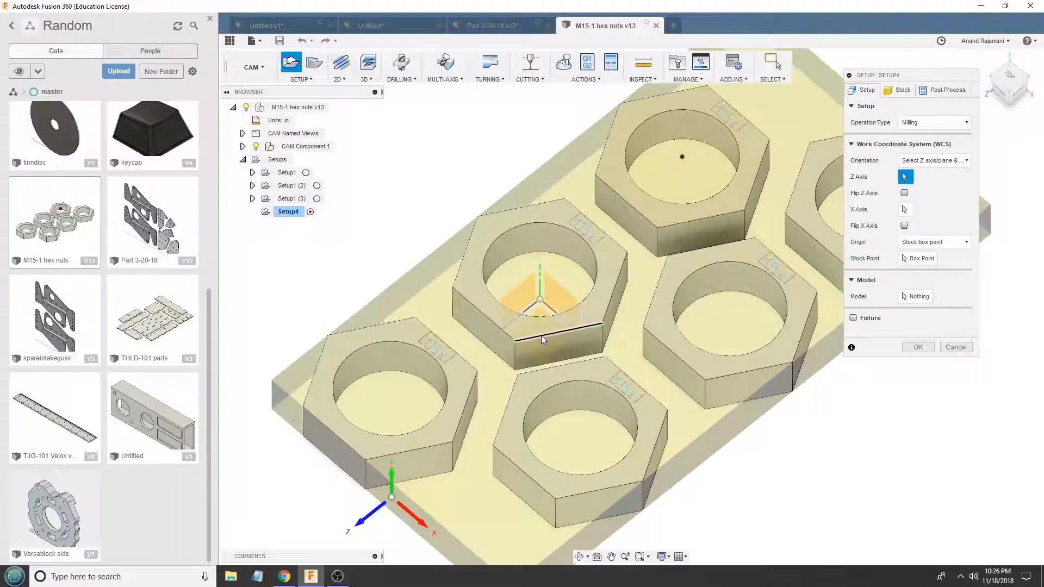
{"action": "left_click", "coordinate": [538, 323]}
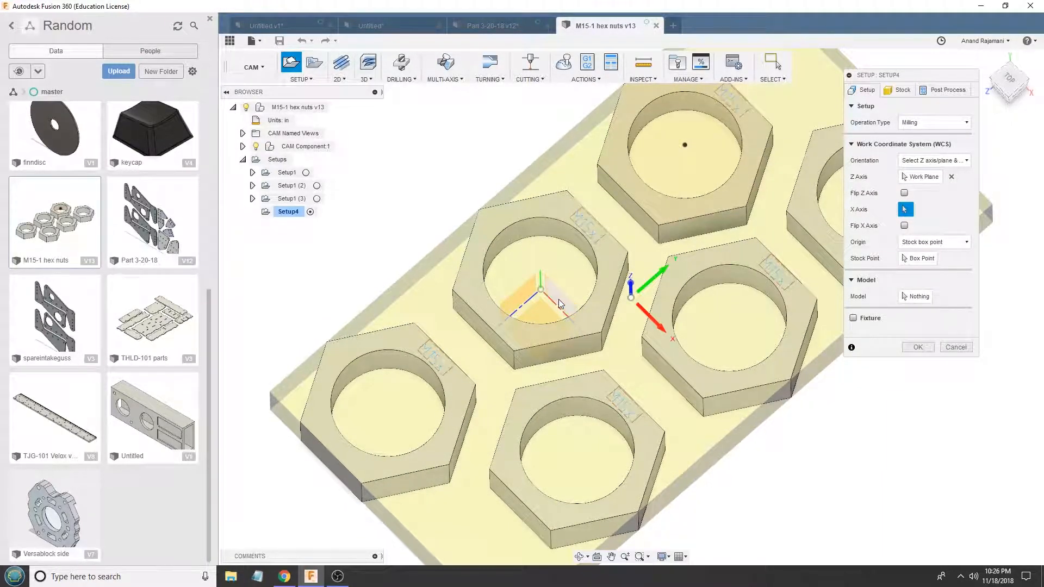
{"action": "left_click", "coordinate": [537, 324]}
- Place the setup's origin at the stock box's upper corner beside the nut with the centre point, and create the setup
{"action": "left_click", "coordinate": [918, 259]}
{"action": "scroll", "coordinate": [740, 187], "scroll_direction": "down", "scroll_amount": 5}
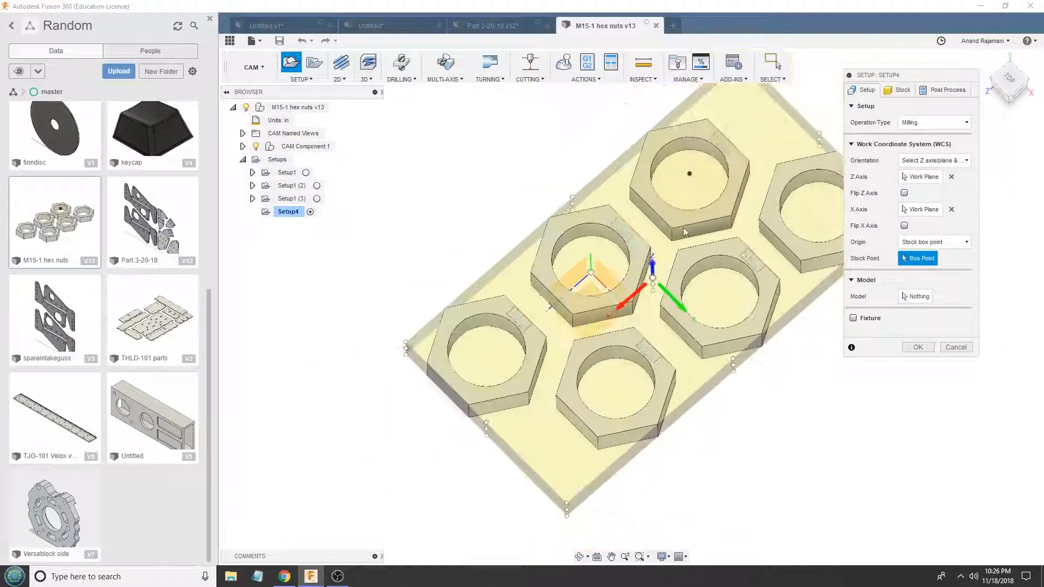
{"action": "left_click", "coordinate": [747, 104]}
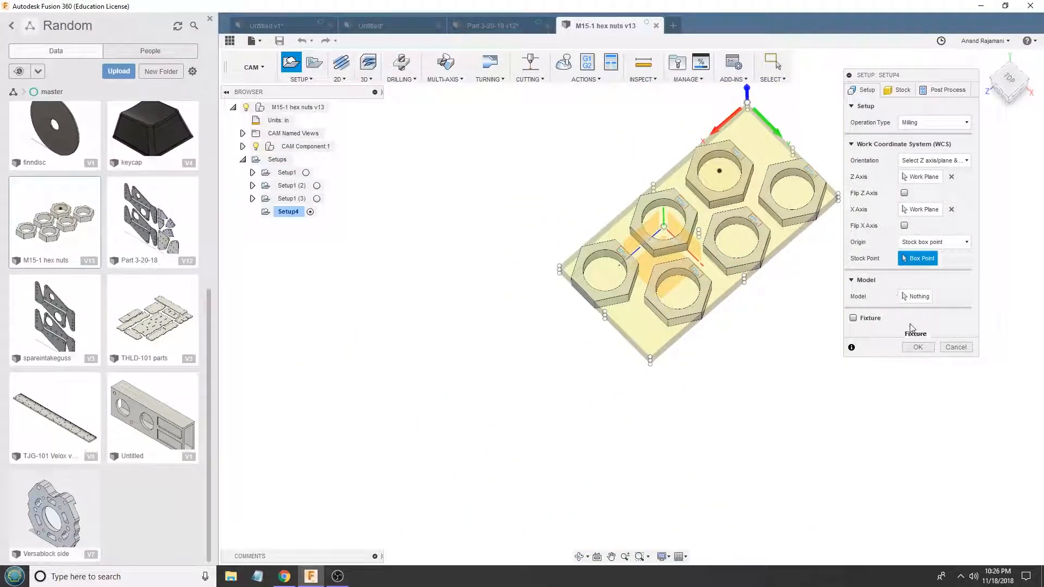
{"action": "left_click", "coordinate": [917, 347]}
- Create the new setup's operations from the 3d_2x1_test template and generate their toolpaths
{"action": "right_click", "coordinate": [287, 215]}
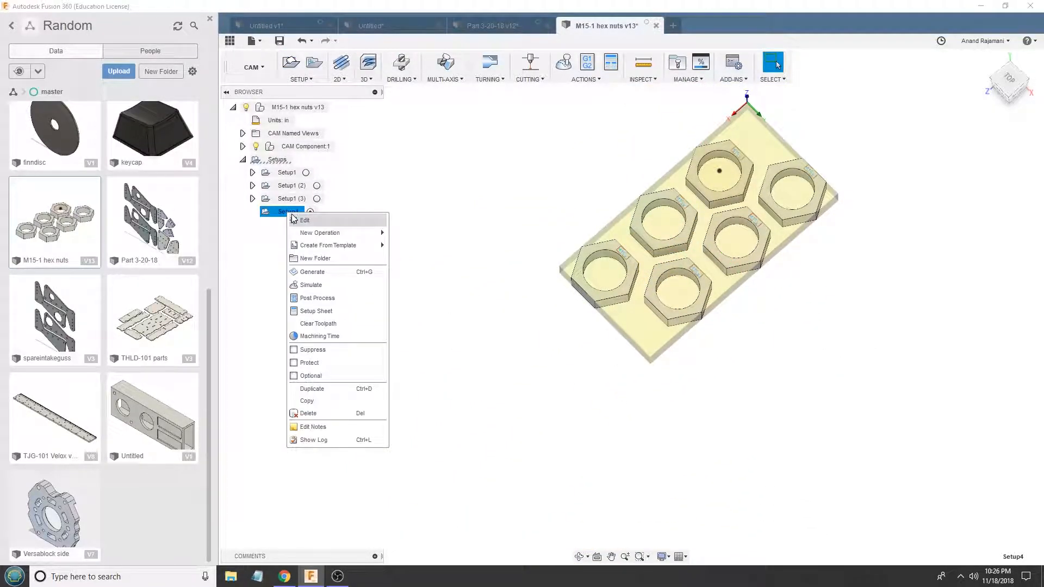
{"action": "mouse_move", "coordinate": [353, 245]}
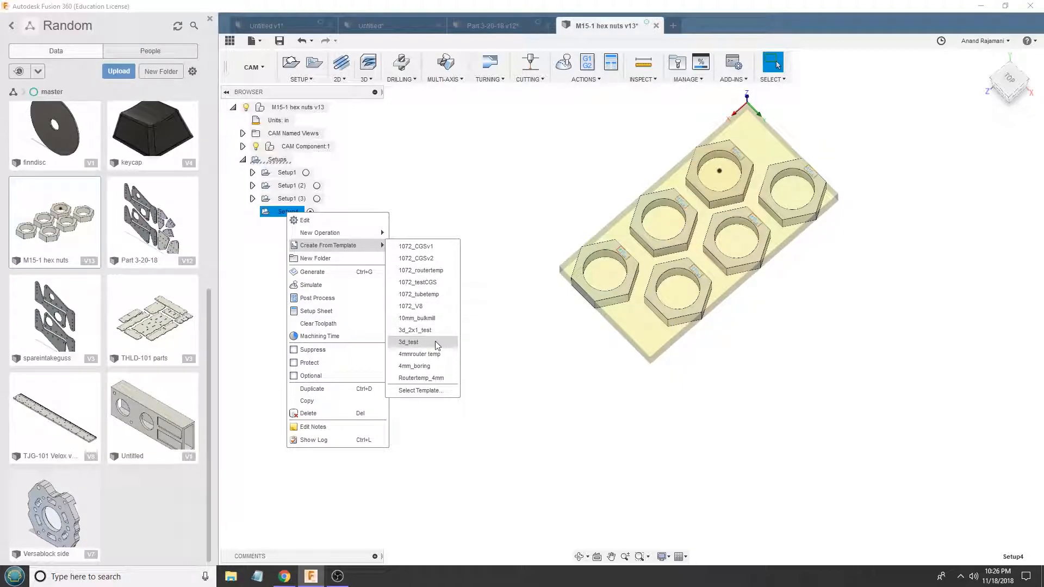
{"action": "left_click", "coordinate": [410, 330]}
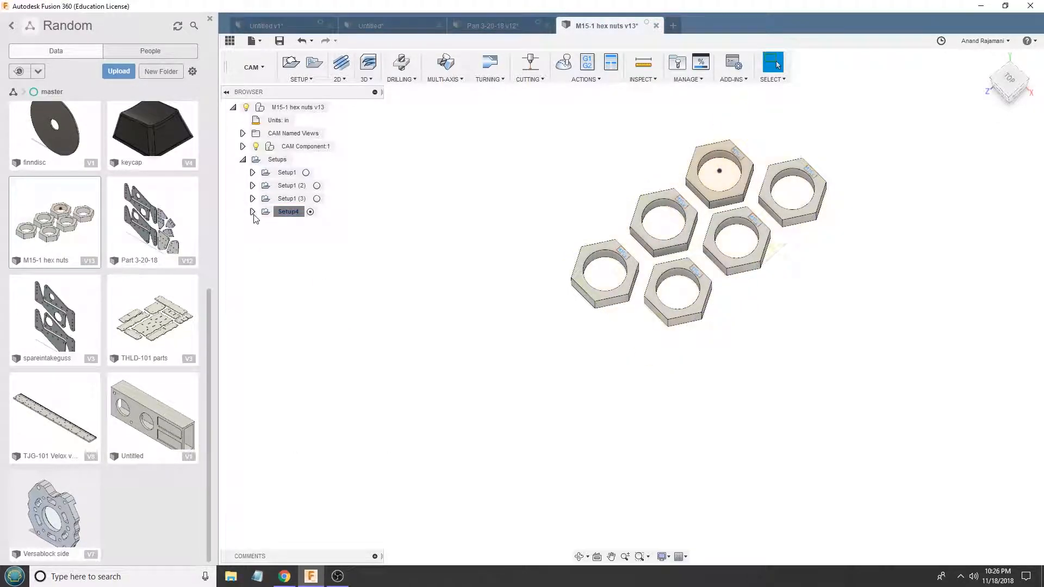
{"action": "left_click", "coordinate": [253, 212]}
{"action": "left_click", "coordinate": [299, 212]}
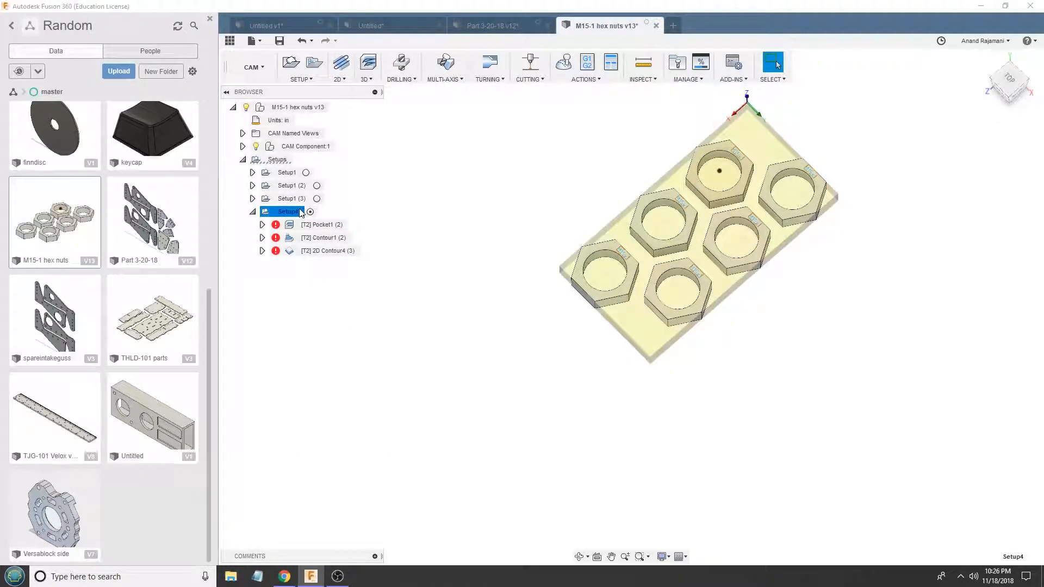
{"action": "key", "text": "ctrl+g"}
- Edit Pocket1 (2) to use the top outer edges of the six hex nuts as its machining boundary, and apply it
{"action": "left_click", "coordinate": [316, 224]}
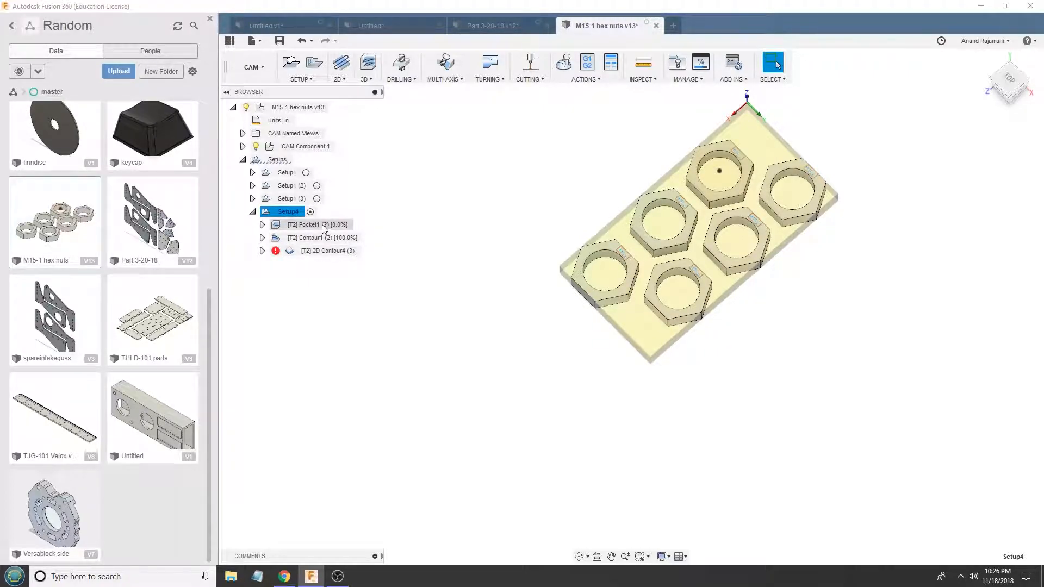
{"action": "double_click", "coordinate": [329, 228]}
{"action": "left_click", "coordinate": [868, 91]}
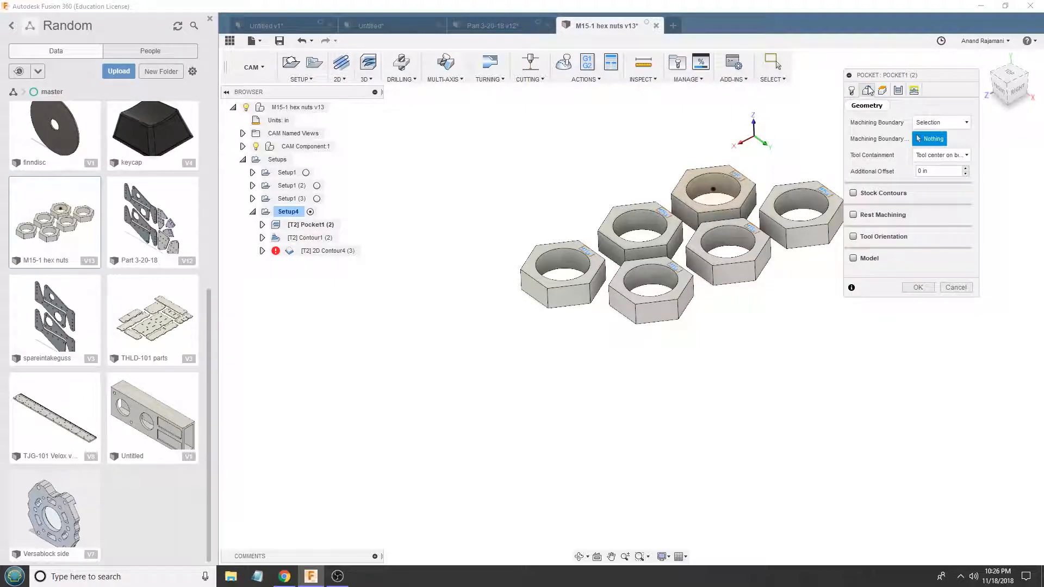
{"action": "left_click", "coordinate": [580, 290]}
{"action": "left_click", "coordinate": [670, 242]}
{"action": "left_click", "coordinate": [688, 272]}
{"action": "left_click", "coordinate": [701, 259]}
{"action": "left_click", "coordinate": [701, 210]}
{"action": "left_click", "coordinate": [775, 225]}
{"action": "left_click", "coordinate": [924, 288]}
- Edit Contour1 (2) to use the top outer edges of all six hex nuts as its machining boundary, and apply it
{"action": "right_click", "coordinate": [322, 235]}
{"action": "left_click", "coordinate": [358, 333]}
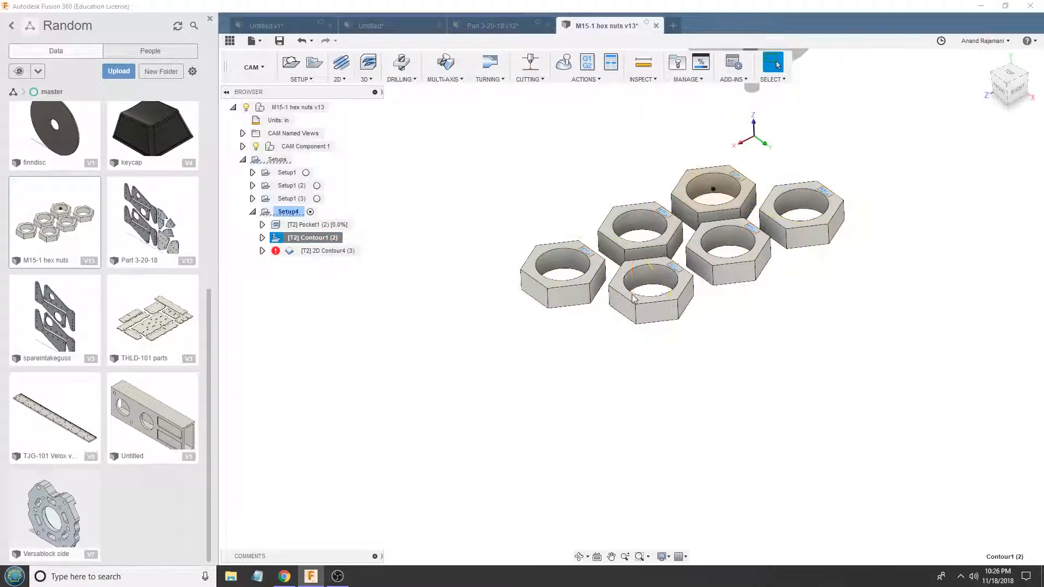
{"action": "left_click", "coordinate": [630, 294]}
{"action": "left_click", "coordinate": [627, 255]}
{"action": "left_click", "coordinate": [706, 220]}
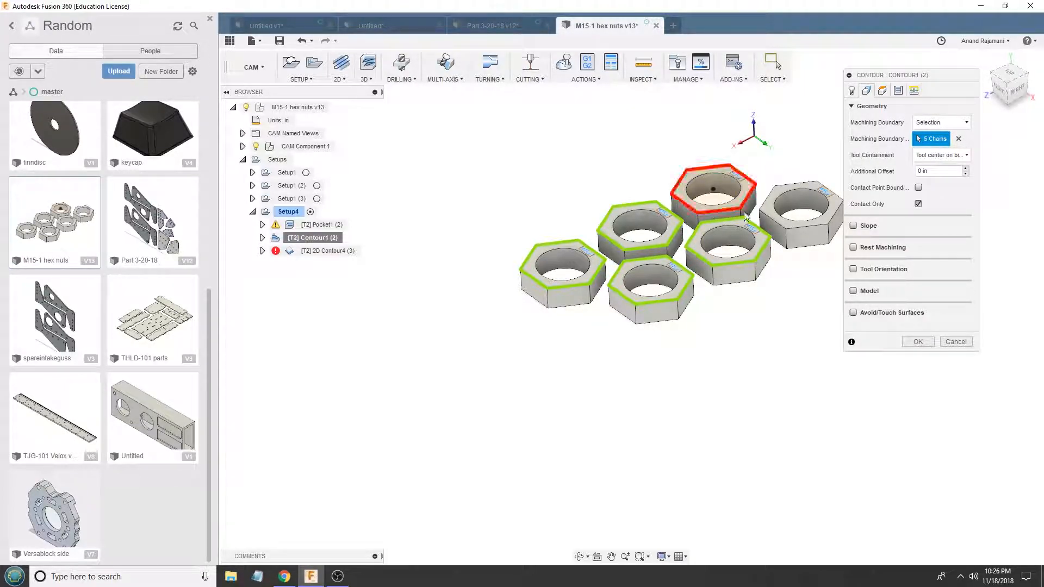
{"action": "left_click", "coordinate": [810, 220]}
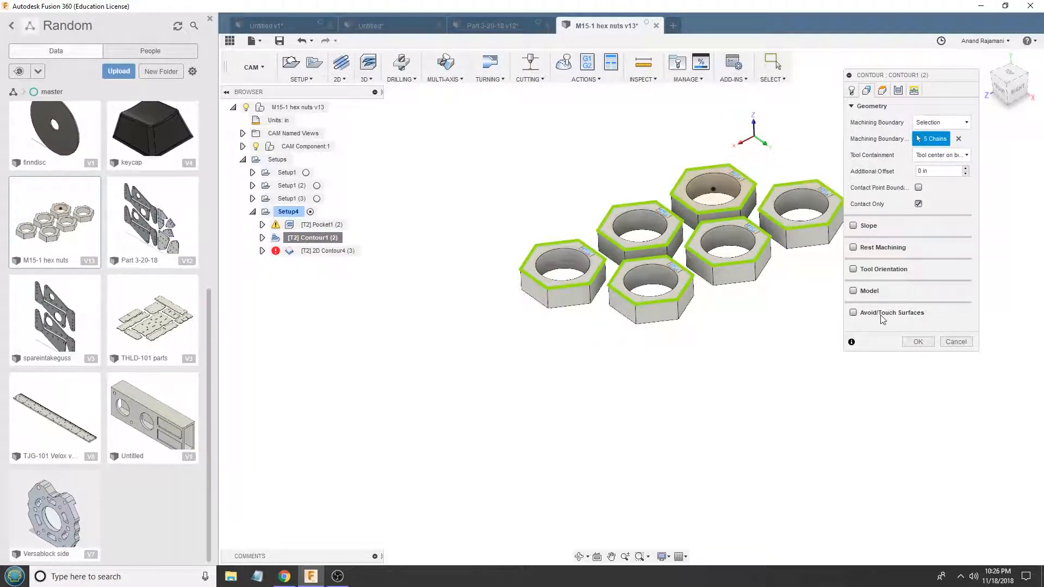
{"action": "left_click", "coordinate": [917, 342]}
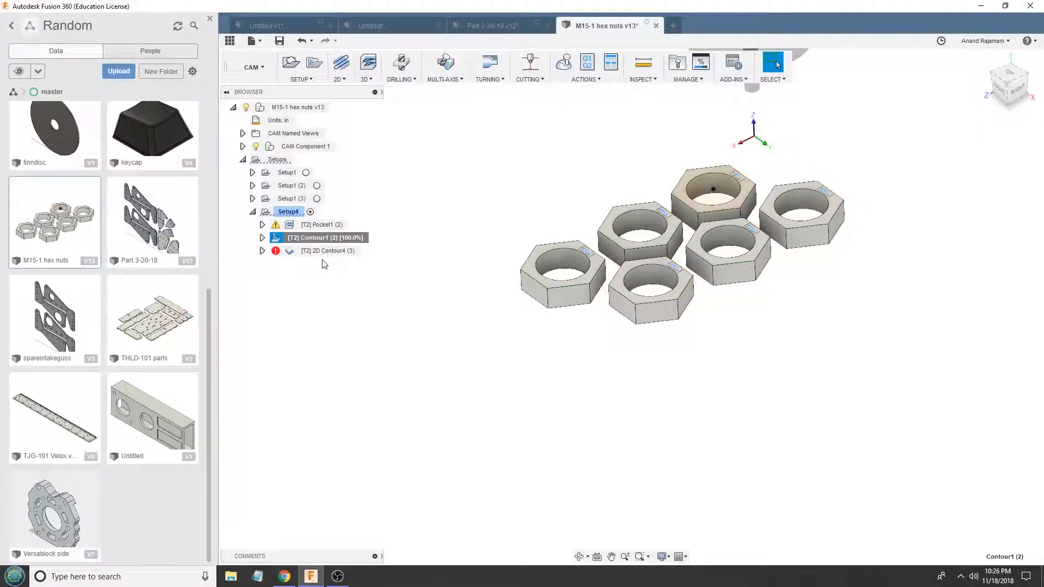
- Edit 2D Contour4 (3) to cut around the top outer edges of all six hex nuts, check its heights, and apply it
{"action": "right_click", "coordinate": [315, 251]}
{"action": "left_click", "coordinate": [318, 259]}
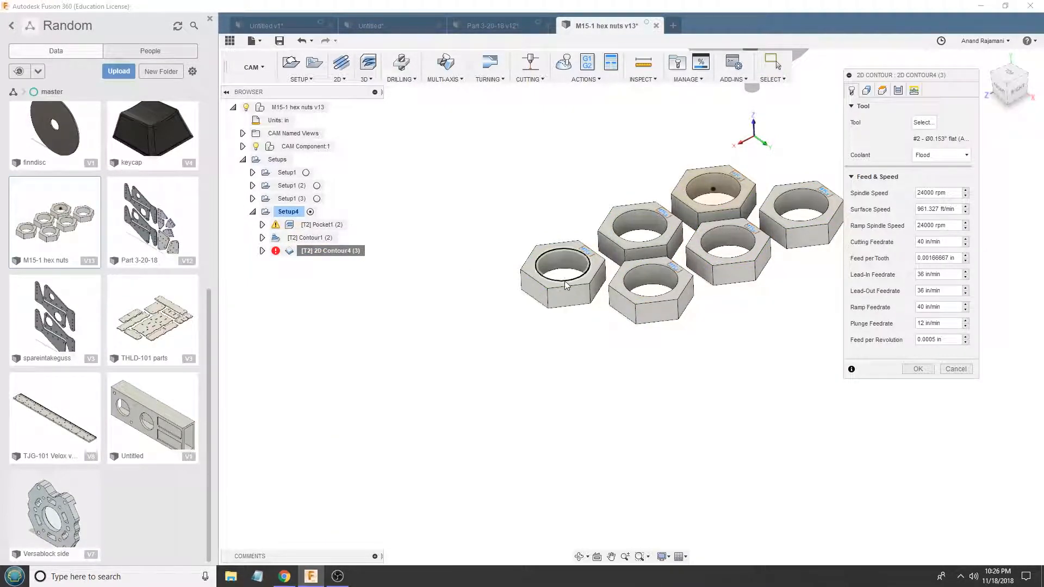
{"action": "left_click", "coordinate": [603, 284]}
{"action": "left_click", "coordinate": [643, 252]}
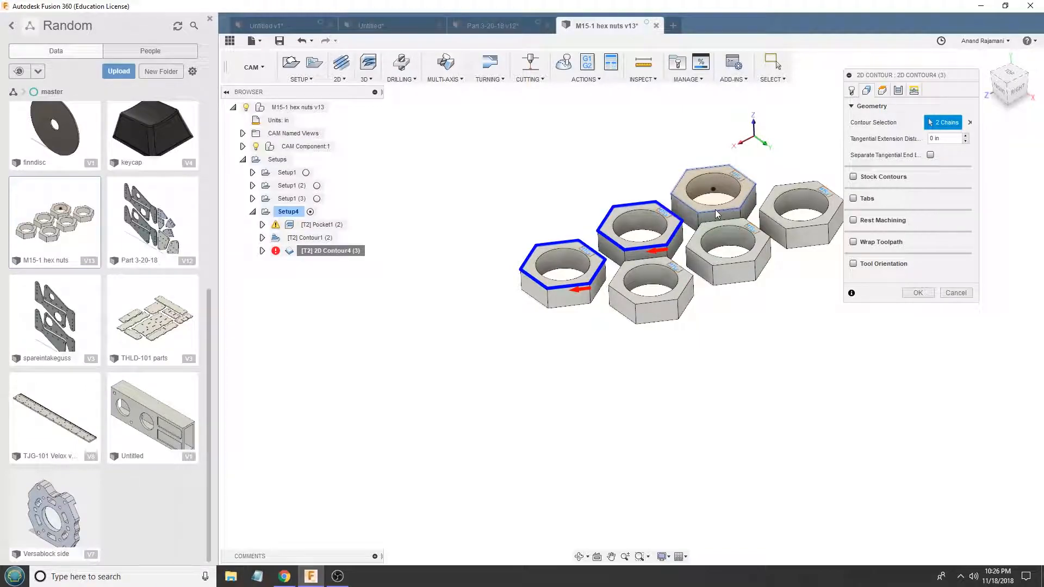
{"action": "left_click", "coordinate": [701, 260]}
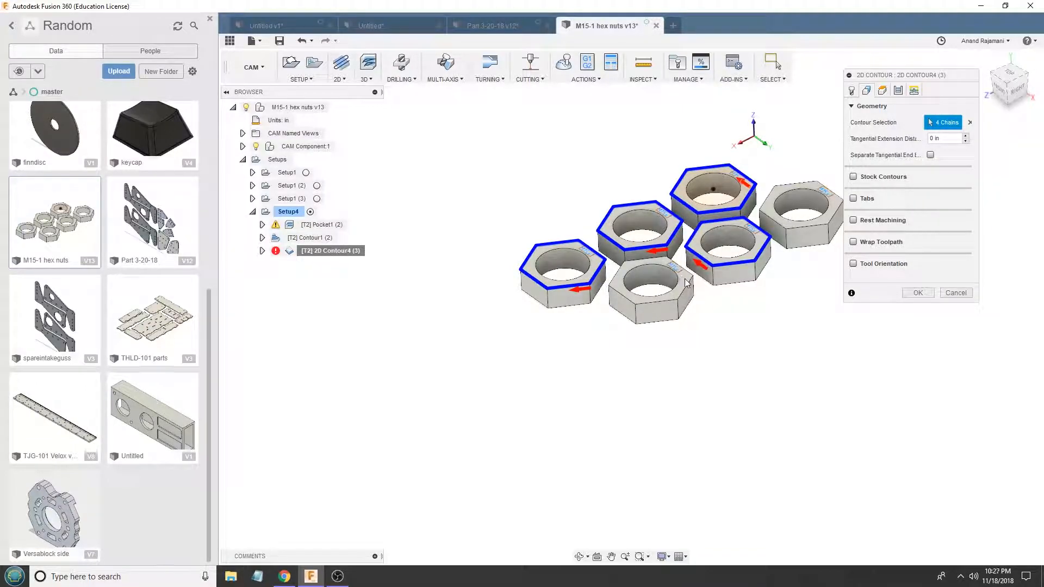
{"action": "left_click", "coordinate": [687, 288]}
{"action": "scroll", "coordinate": [738, 192], "scroll_direction": "up", "scroll_amount": 2}
{"action": "middle_click_drag", "start_coordinate": [740, 188], "coordinate": [753, 234], "text": "shift"}
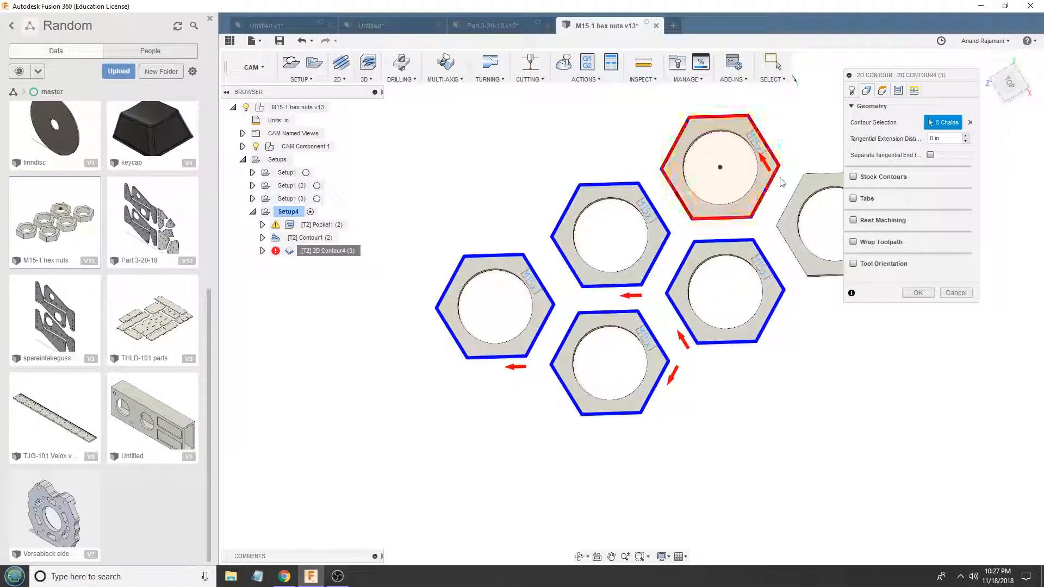
{"action": "left_click", "coordinate": [790, 246]}
{"action": "scroll", "coordinate": [707, 266], "scroll_direction": "down", "scroll_amount": 2}
{"action": "left_click", "coordinate": [884, 90]}
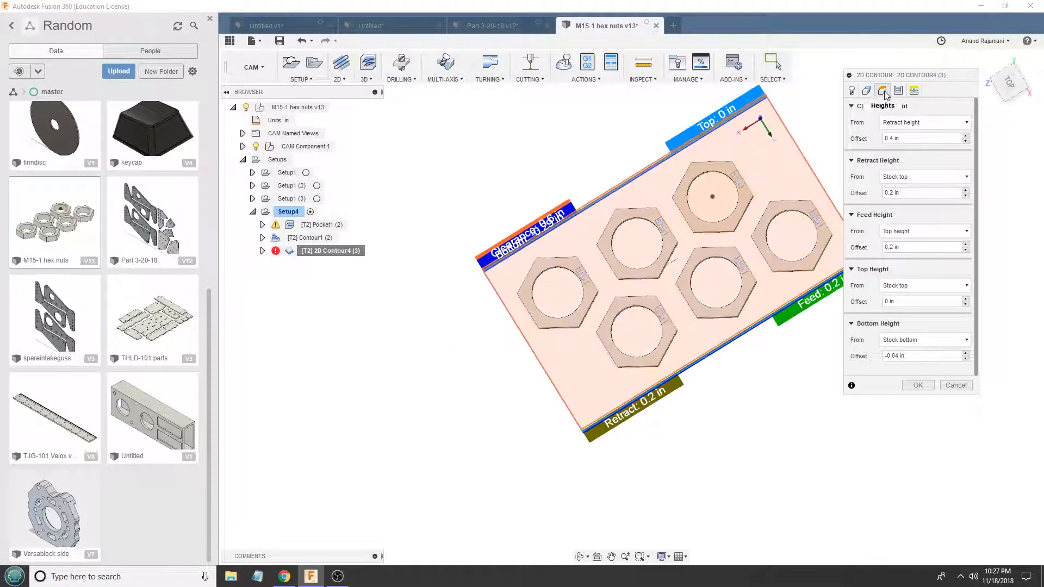
{"action": "left_click", "coordinate": [917, 382]}
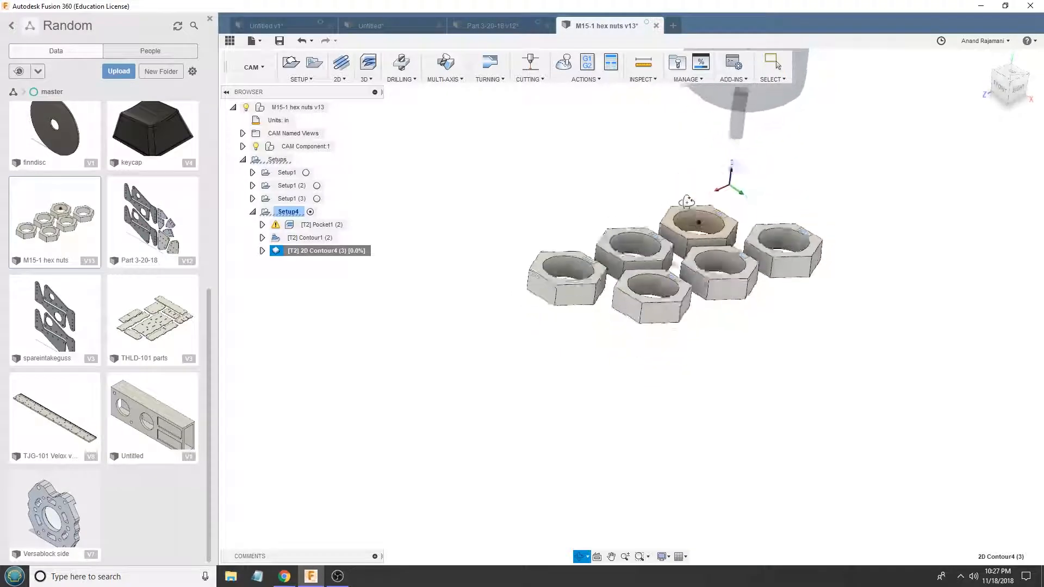
- Edit 2D Contour4 (3) to cut in multiple depths with a maximum roughing stepdown of 0.125 in, and apply it
{"action": "middle_click_drag", "start_coordinate": [518, 199], "coordinate": [629, 222], "text": "shift"}
{"action": "middle_click_drag", "start_coordinate": [865, 344], "coordinate": [535, 200], "text": "shift"}
{"action": "right_click", "coordinate": [322, 250]}
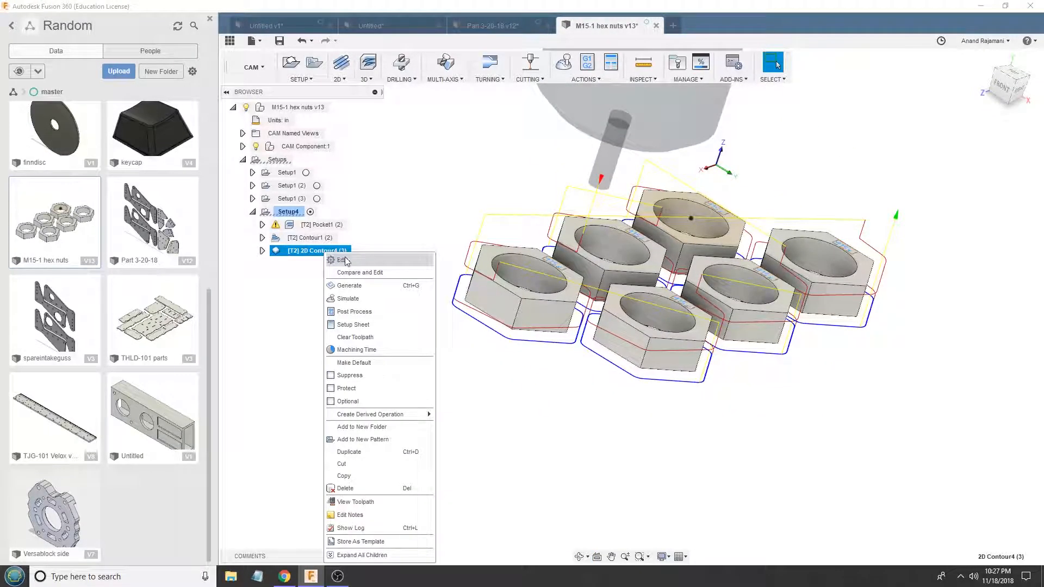
{"action": "left_click", "coordinate": [340, 258]}
{"action": "left_click", "coordinate": [914, 90]}
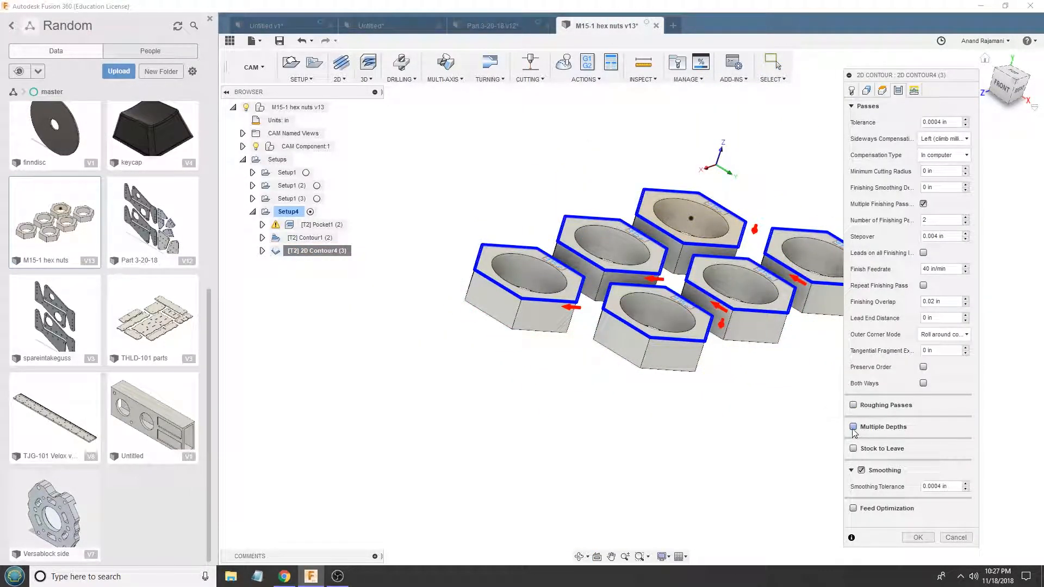
{"action": "left_click", "coordinate": [853, 428]}
{"action": "left_click_drag", "start_coordinate": [945, 443], "coordinate": [868, 442]}
{"action": "type", "text": "0.12"}
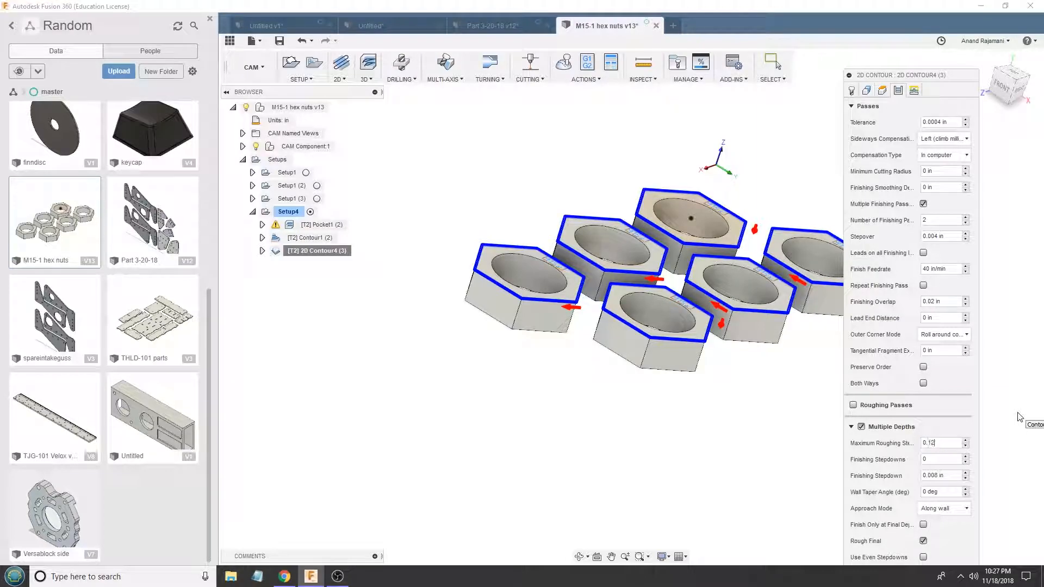
{"action": "key", "text": "Return"}
- Inspect the contour toolpath around the nuts, reopen 2D Contour4 (3) to check its multiple depths settings, and cancel the edit
{"action": "mouse_move", "coordinate": [577, 285]}
{"action": "middle_mouse_down", "text": "shift"}
{"action": "mouse_move", "coordinate": [549, 242]}
{"action": "mouse_move", "coordinate": [591, 295]}
{"action": "middle_mouse_up", "text": "shift"}
{"action": "scroll", "coordinate": [591, 295], "scroll_direction": "up", "scroll_amount": 3}
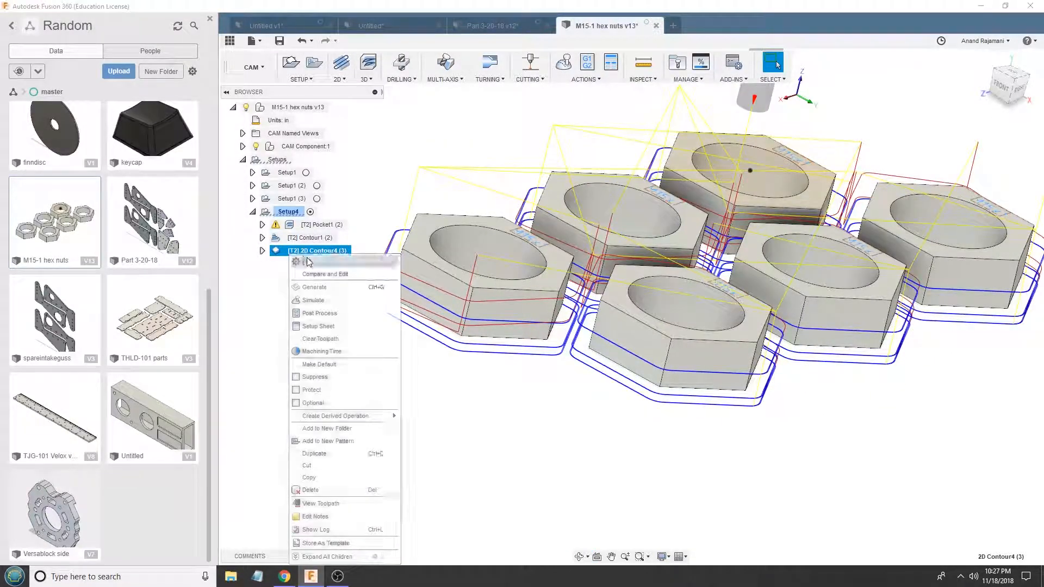
{"action": "double_click", "coordinate": [309, 251]}
{"action": "left_click", "coordinate": [899, 91]}
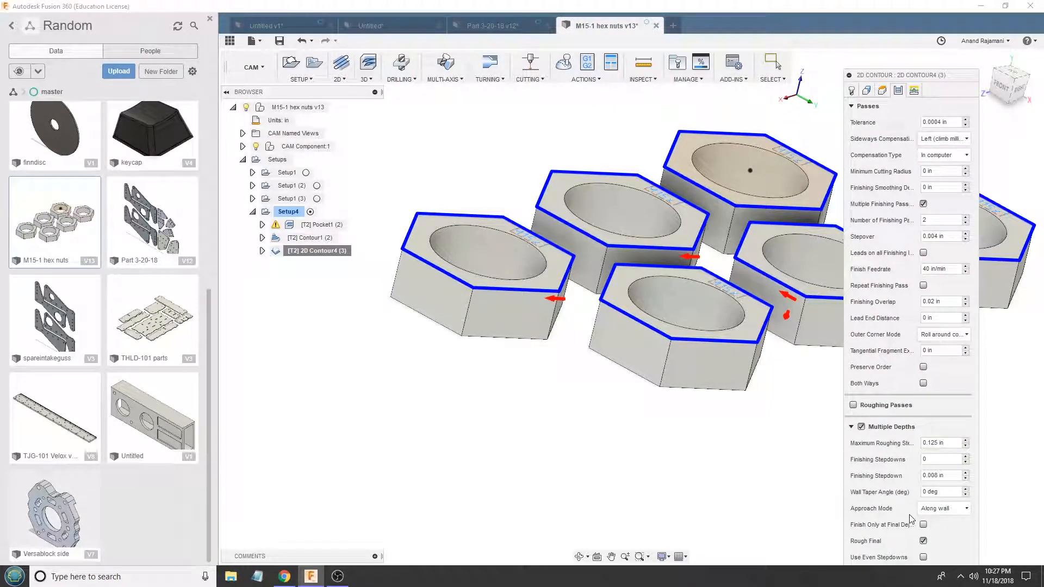
{"action": "key", "text": "Escape"}
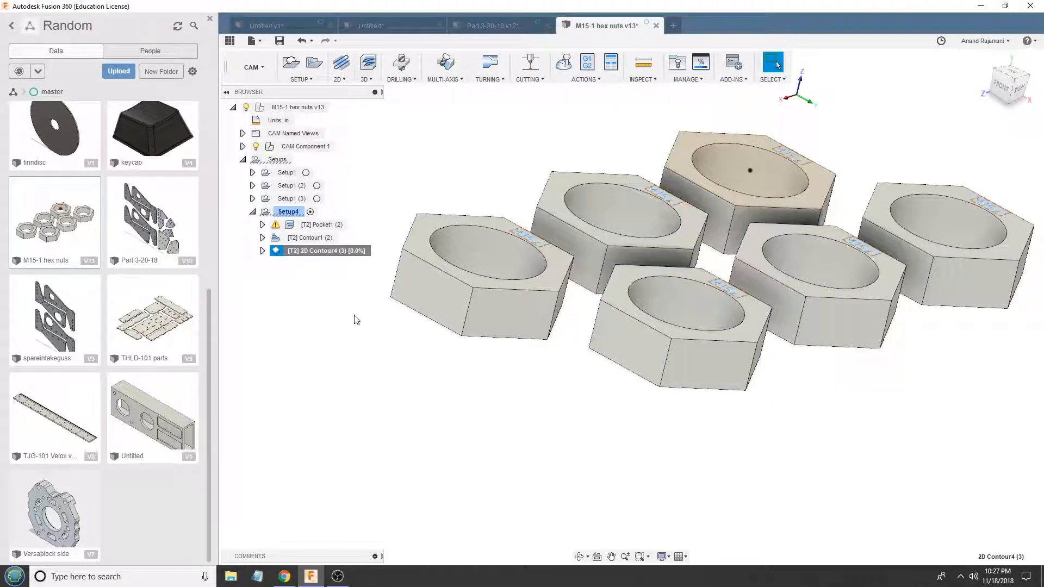
- Open the simulation of Setup4's toolpaths and close it again
{"action": "left_click", "coordinate": [288, 211]}
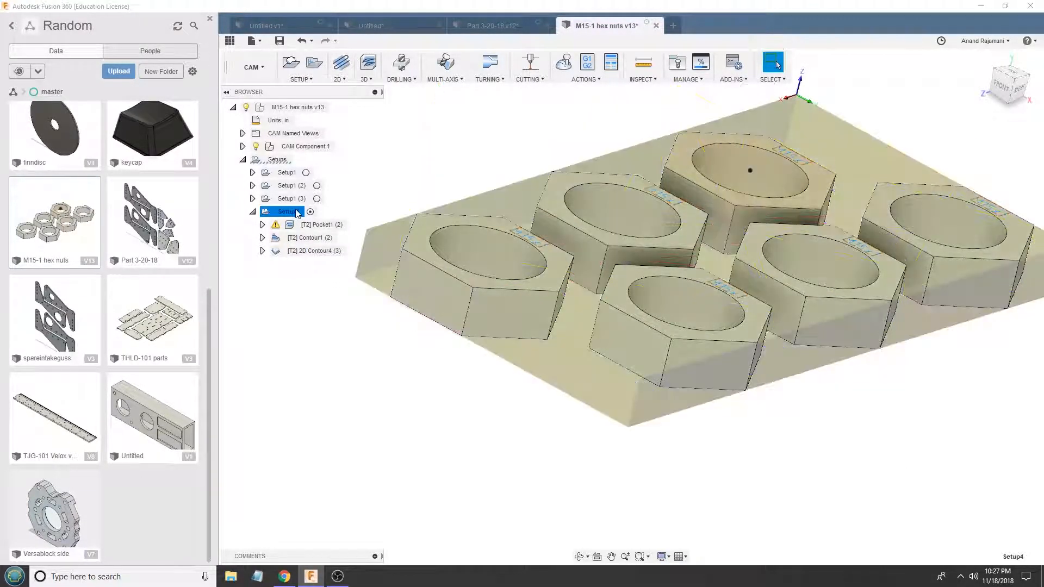
{"action": "left_click", "coordinate": [564, 62]}
{"action": "left_click", "coordinate": [1003, 173]}
{"action": "left_click", "coordinate": [1018, 283]}
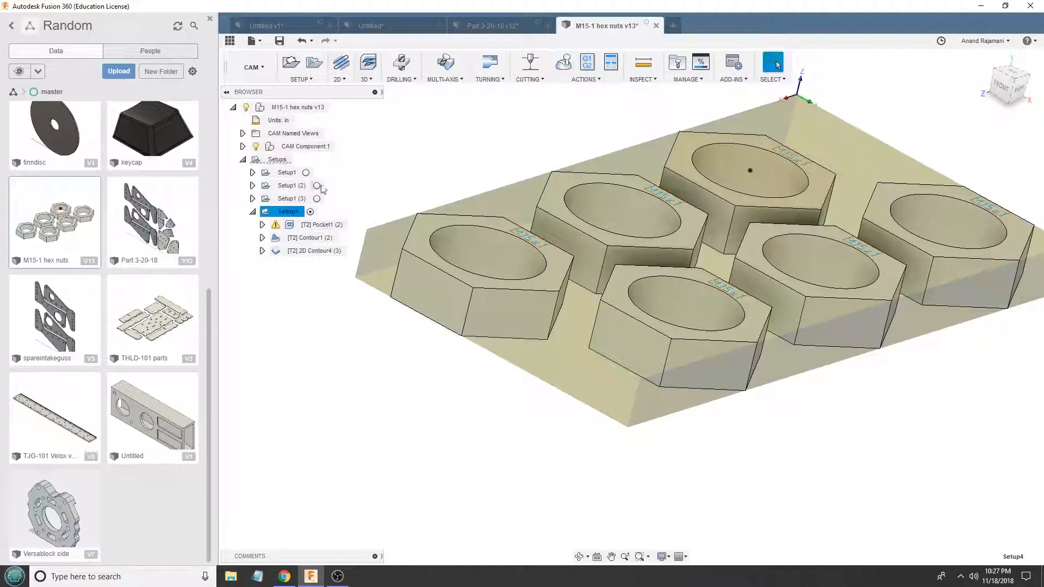
- Examine the Pocket1 (2) and Contour1 (2) toolpaths in the hex nuts' holes
{"action": "middle_click_drag", "start_coordinate": [444, 143], "coordinate": [453, 163], "text": "shift"}
{"action": "scroll", "coordinate": [562, 288], "scroll_direction": "up", "scroll_amount": 3}
{"action": "middle_click_drag", "start_coordinate": [657, 231], "coordinate": [664, 181], "text": "shift"}
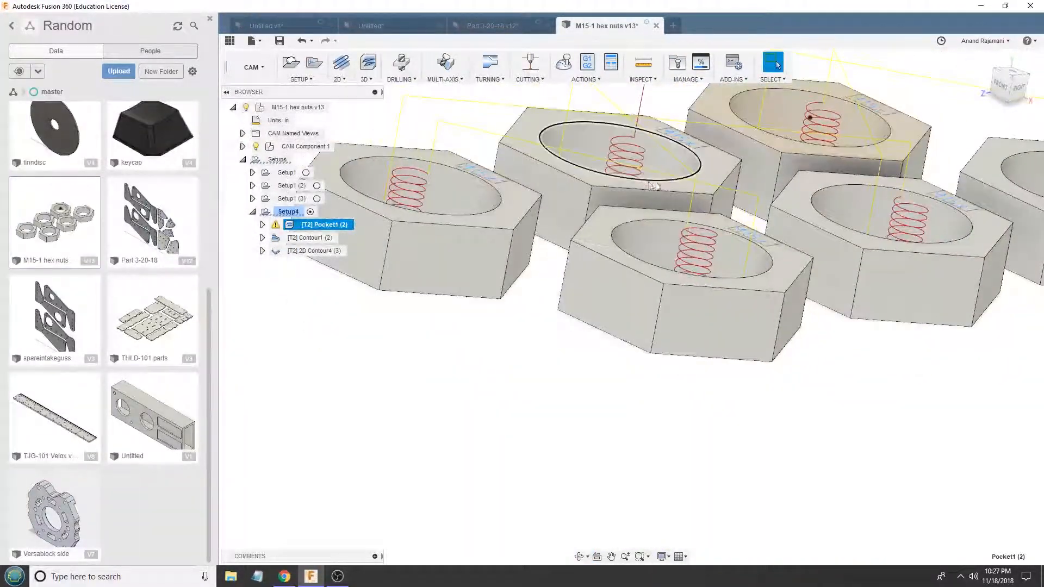
{"action": "left_click", "coordinate": [308, 238]}
{"action": "scroll", "coordinate": [577, 271], "scroll_direction": "down", "scroll_amount": 2}
{"action": "middle_click_drag", "start_coordinate": [549, 169], "coordinate": [497, 150], "text": "shift"}
- Examine the 2D Contour4 (3) toolpath around the hex nuts from above and from the side, including its depth passes
{"action": "left_click", "coordinate": [312, 247]}
{"action": "middle_click_drag", "start_coordinate": [604, 272], "coordinate": [581, 262], "text": "shift"}
{"action": "scroll", "coordinate": [581, 262], "scroll_direction": "up", "scroll_amount": 4}
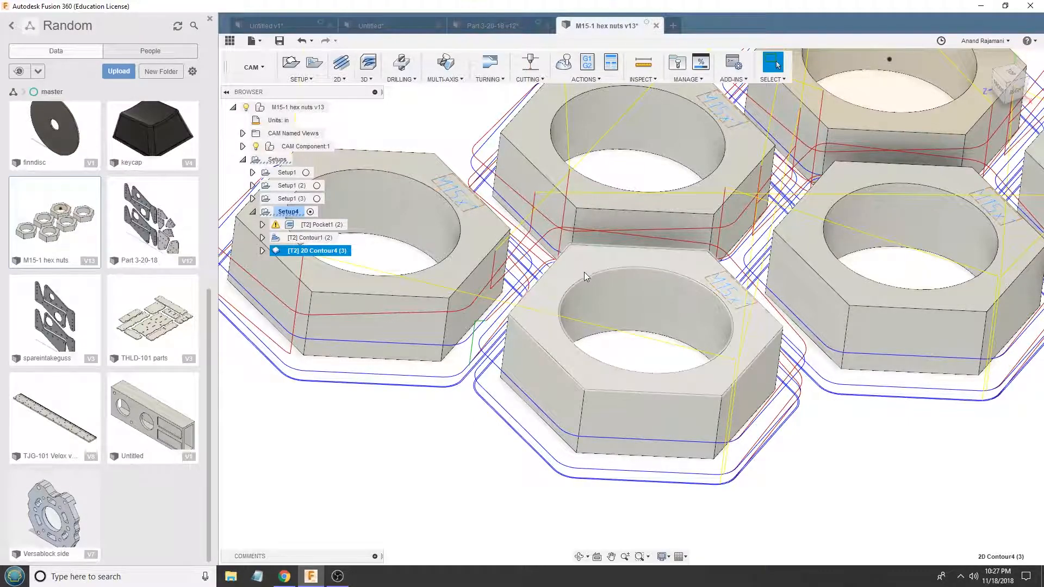
{"action": "scroll", "coordinate": [630, 404], "scroll_direction": "up", "scroll_amount": 2}
{"action": "middle_click_drag", "start_coordinate": [629, 403], "coordinate": [568, 294], "text": "shift"}
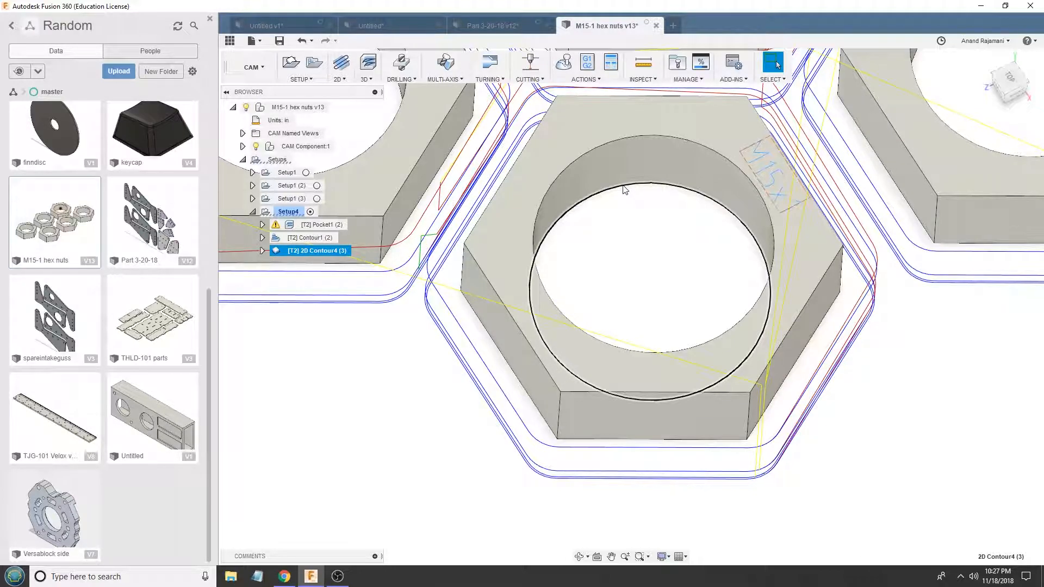
{"action": "scroll", "coordinate": [490, 259], "scroll_direction": "down", "scroll_amount": 6}
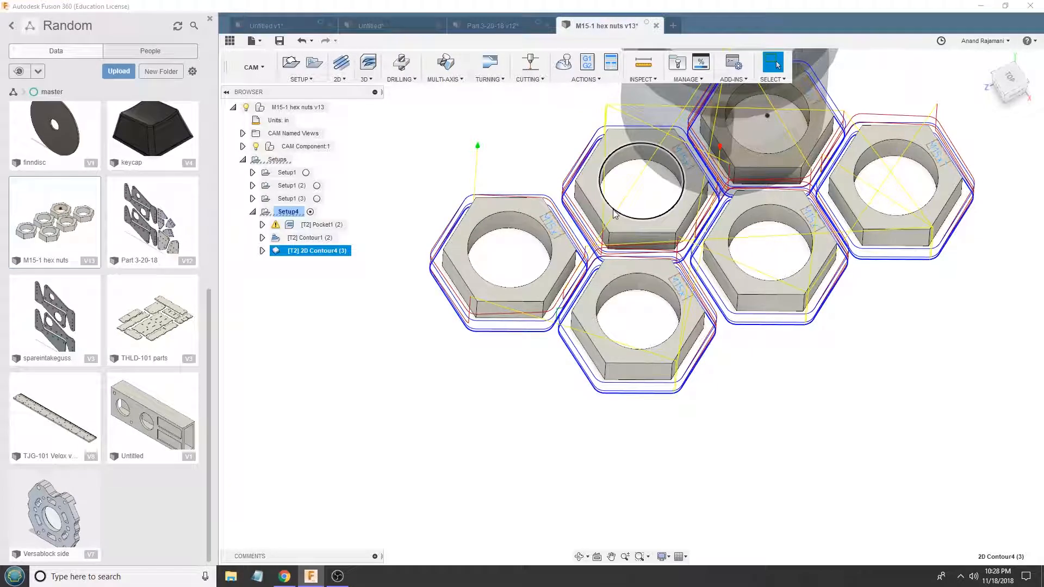
{"action": "scroll", "coordinate": [615, 214], "scroll_direction": "down", "scroll_amount": 1}
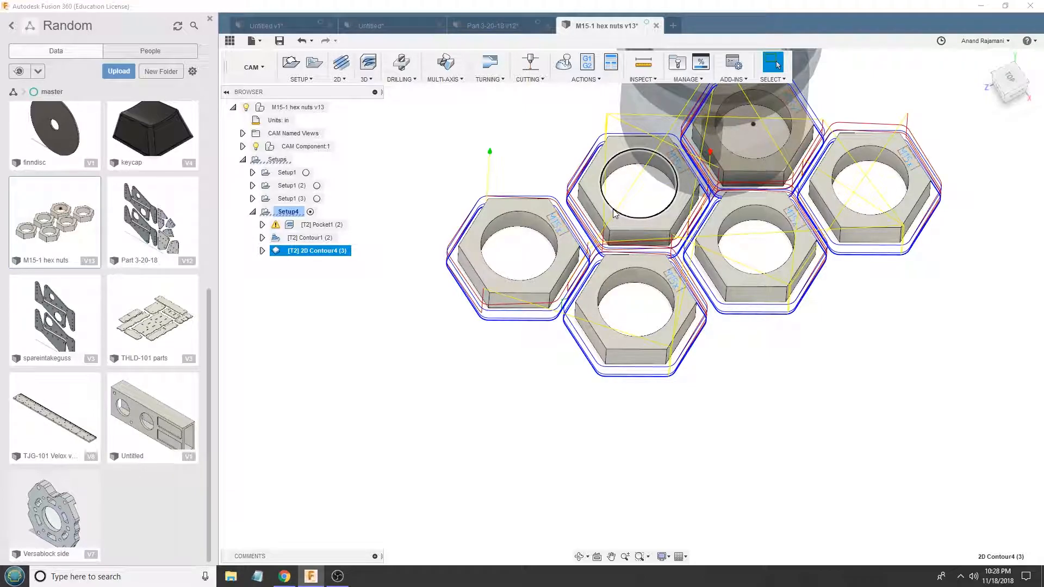
{"action": "scroll", "coordinate": [661, 235], "scroll_direction": "up", "scroll_amount": 6}
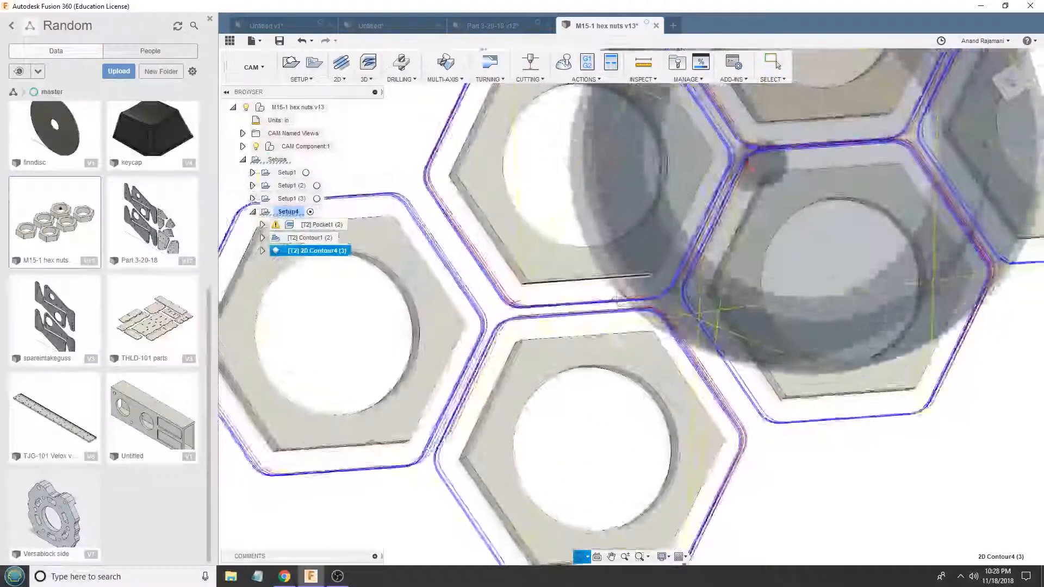
{"action": "middle_click_drag", "start_coordinate": [616, 299], "coordinate": [549, 185], "text": "shift"}
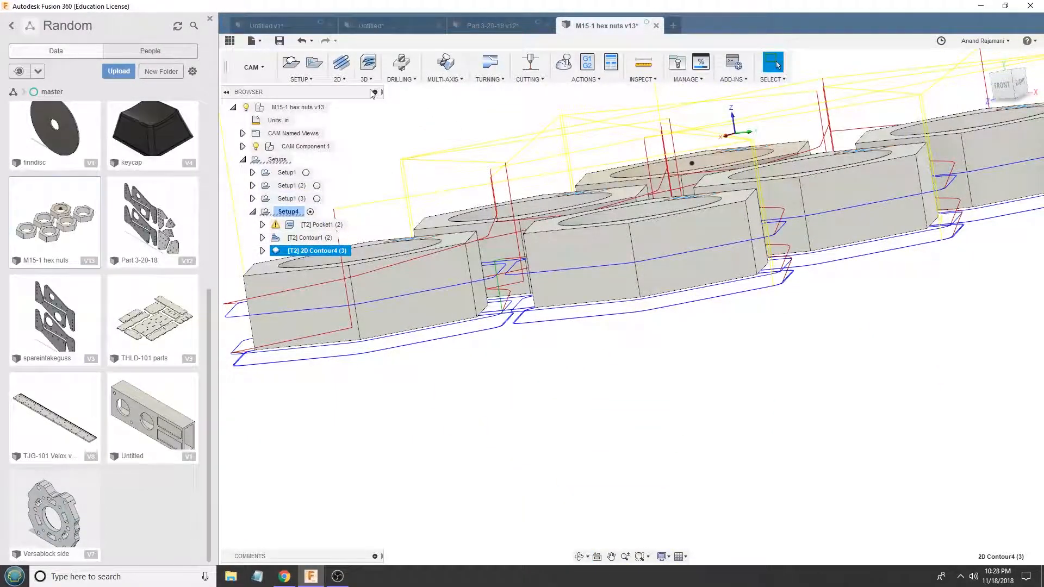
- Switch to the Part 3-20-18 design and look through the available 2D and 3D milling operations
{"action": "left_click", "coordinate": [479, 27]}
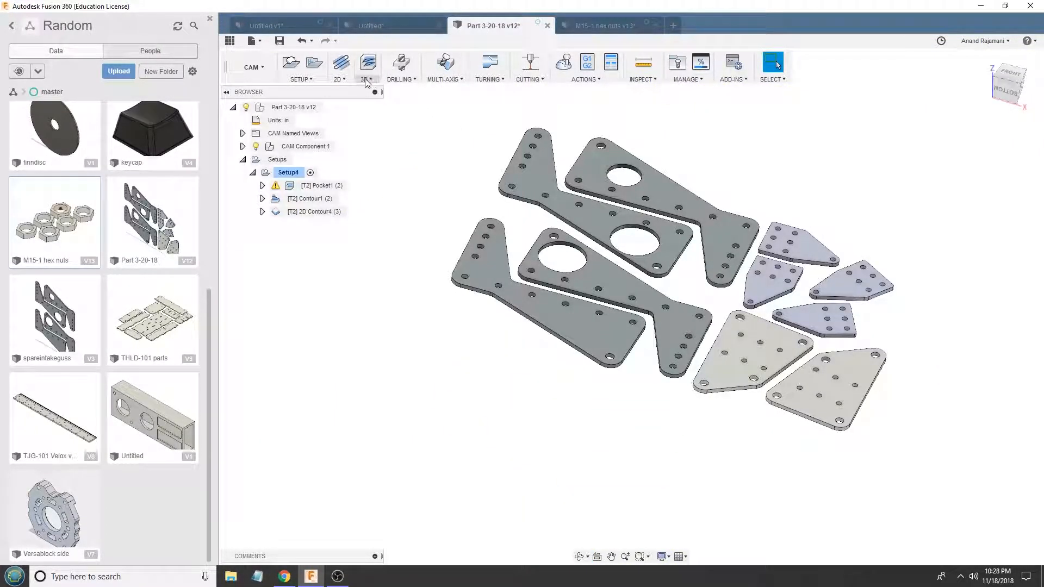
{"action": "left_click", "coordinate": [340, 80]}
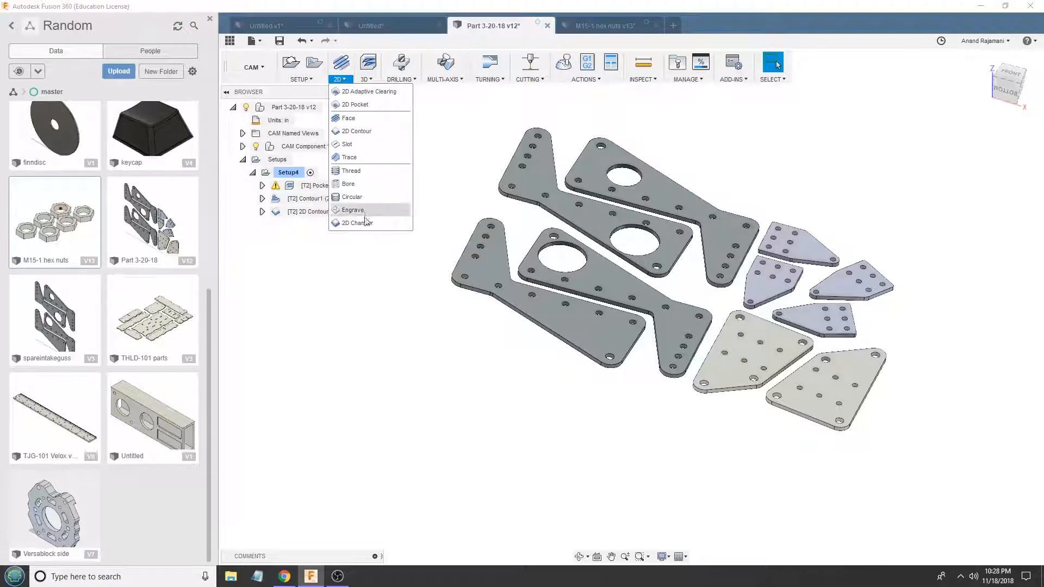
{"action": "left_click", "coordinate": [364, 79]}
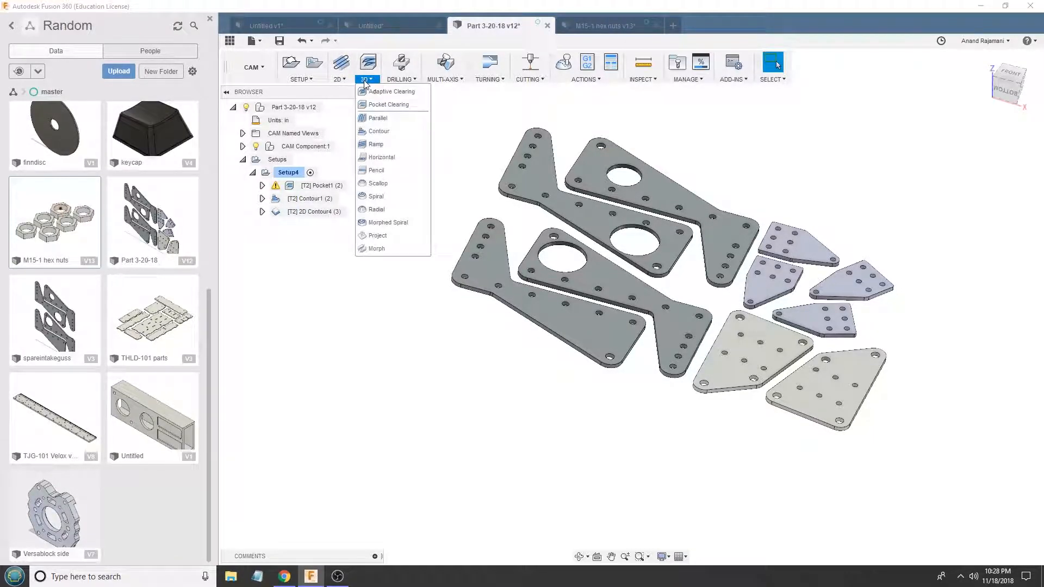